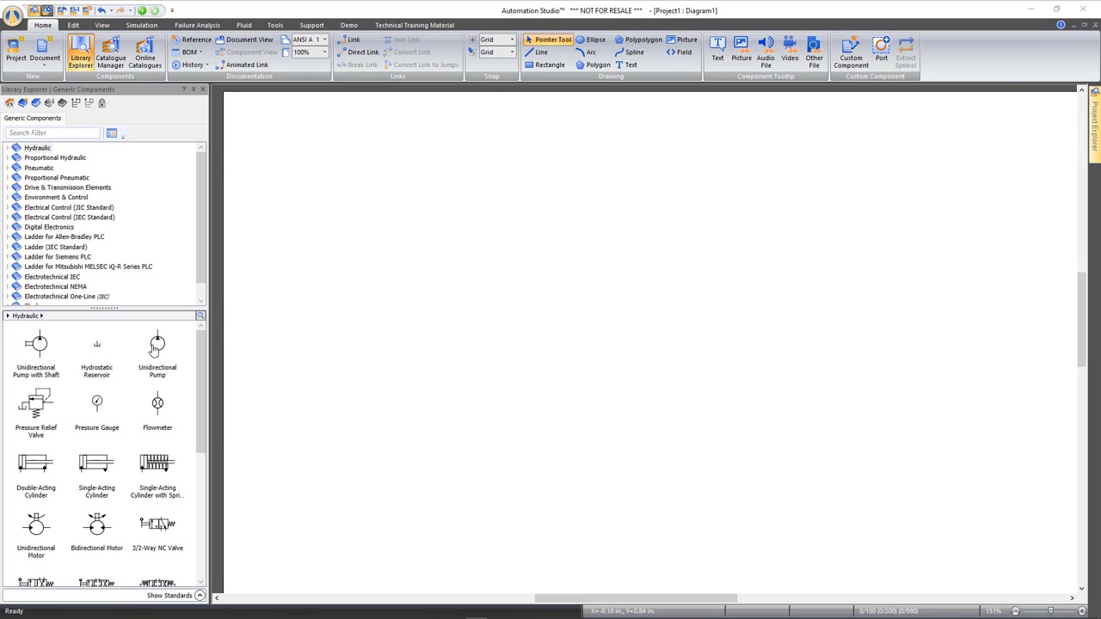
Step: Place a hydraulic Unidirectional Pump in the diagram with a Hydrostatic Reservoir directly beneath it, linked to its lower port
drag(156, 345, 469, 307)
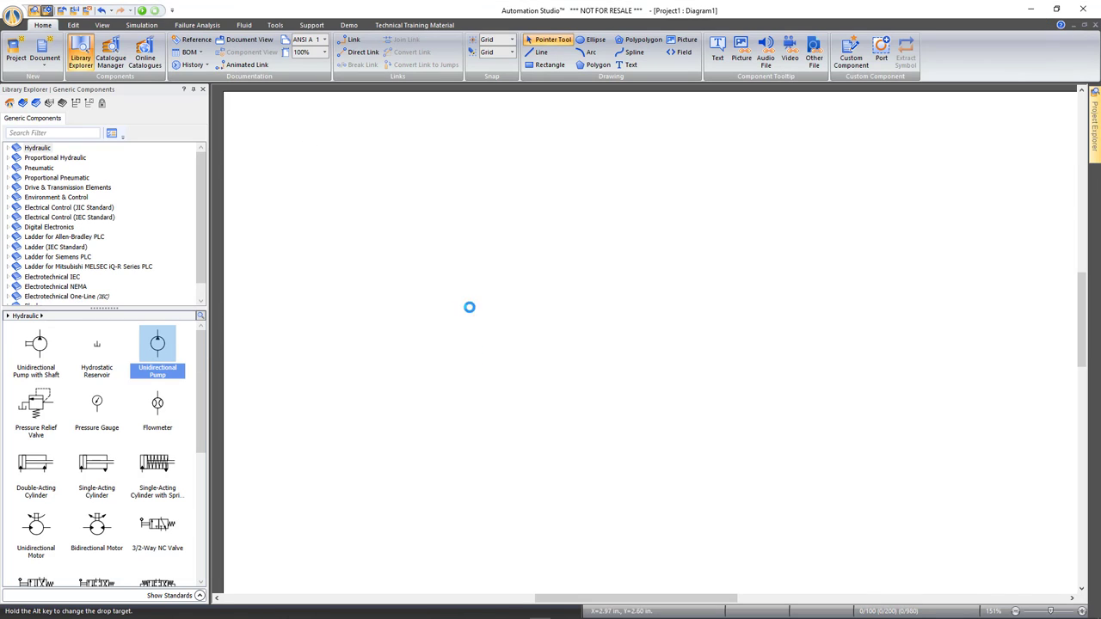
drag(93, 353, 469, 369)
click(357, 303)
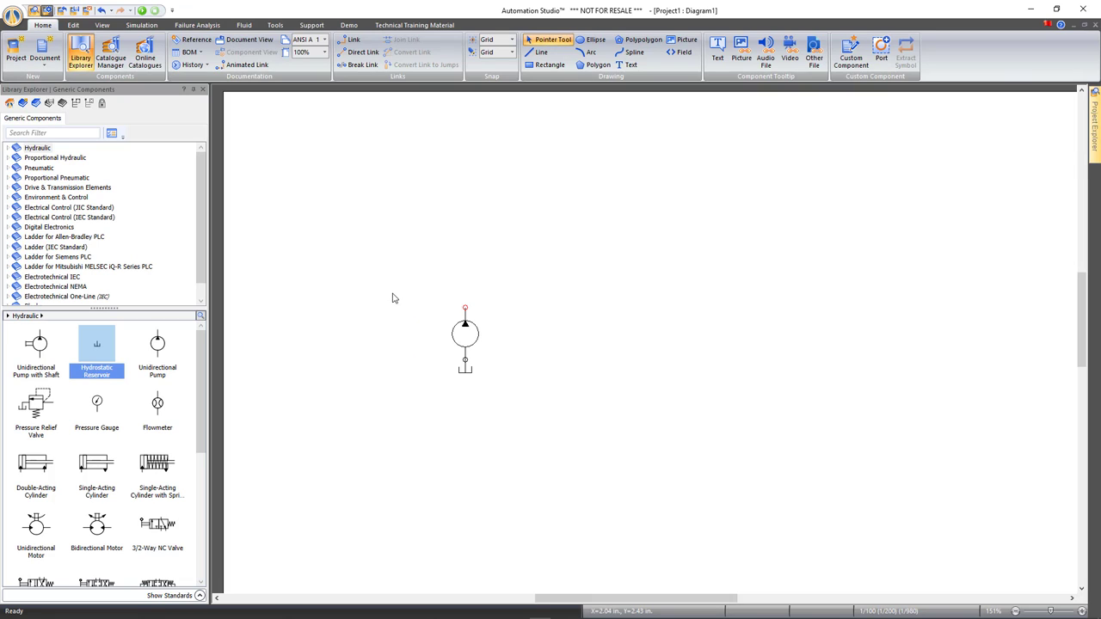
click(466, 372)
scroll(436, 304, up, 1)
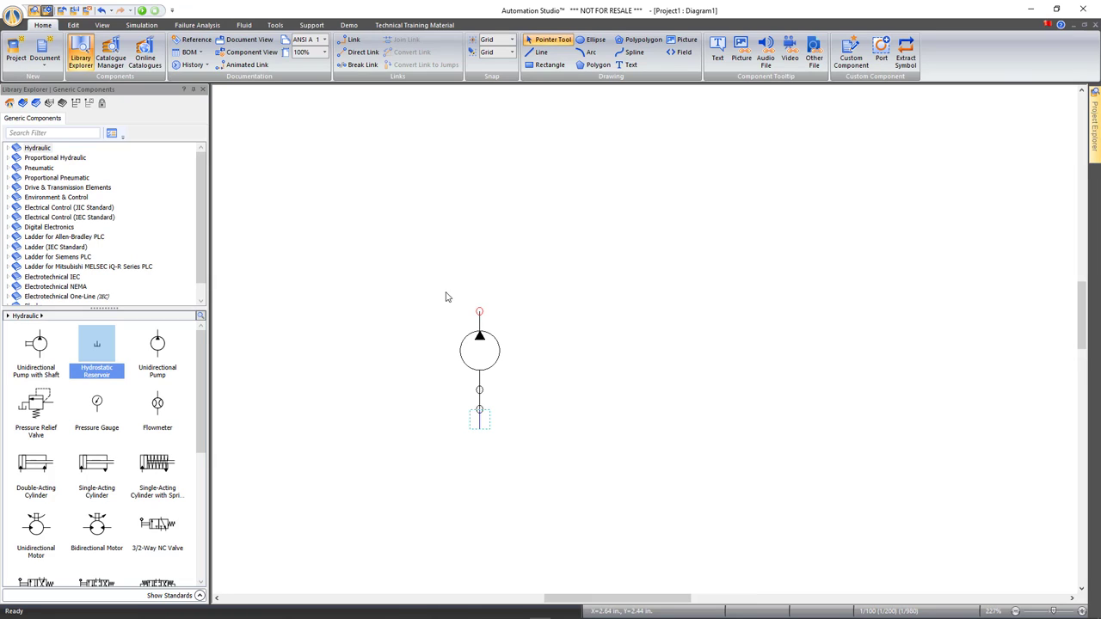
click(444, 298)
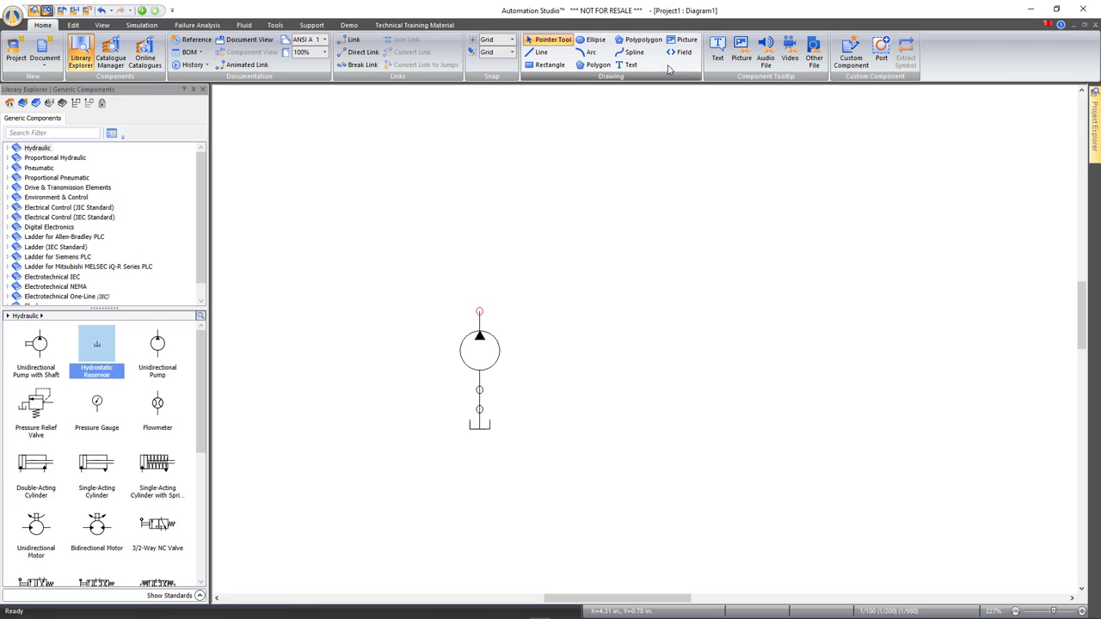
Step: Insert the picture Pump.jpg from the Digital Twin folder into the diagram
click(681, 41)
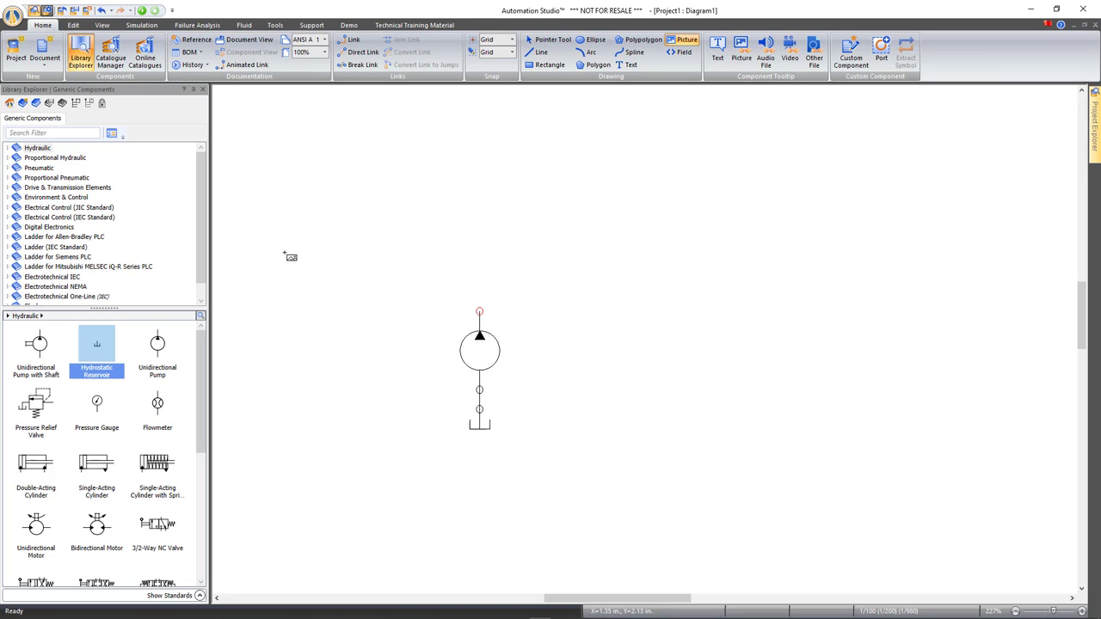
drag(284, 253, 314, 281)
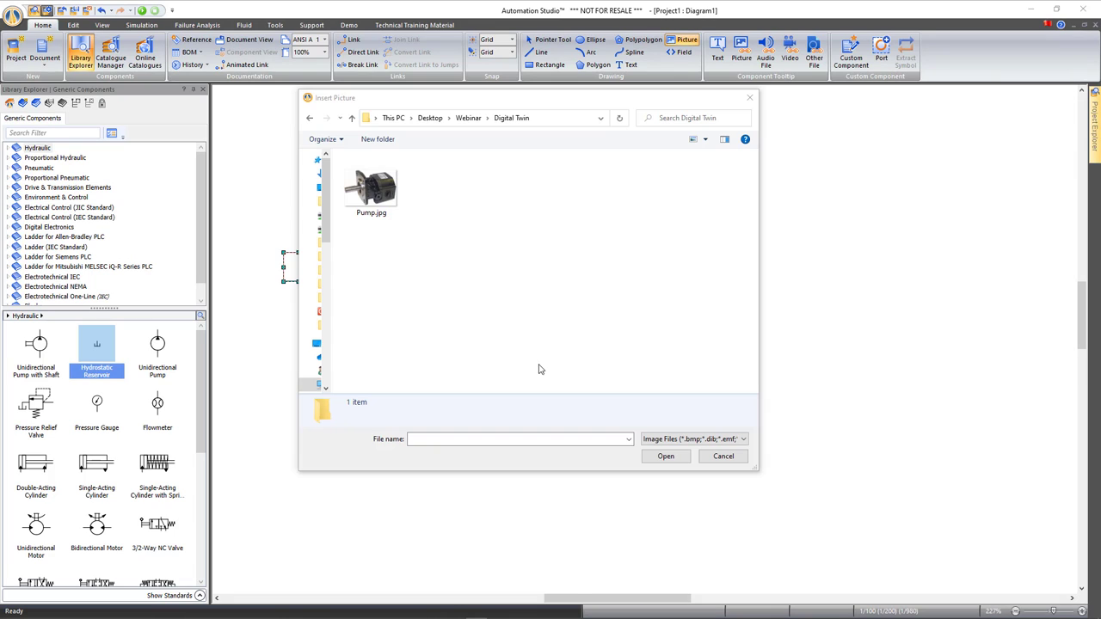
double_click(383, 196)
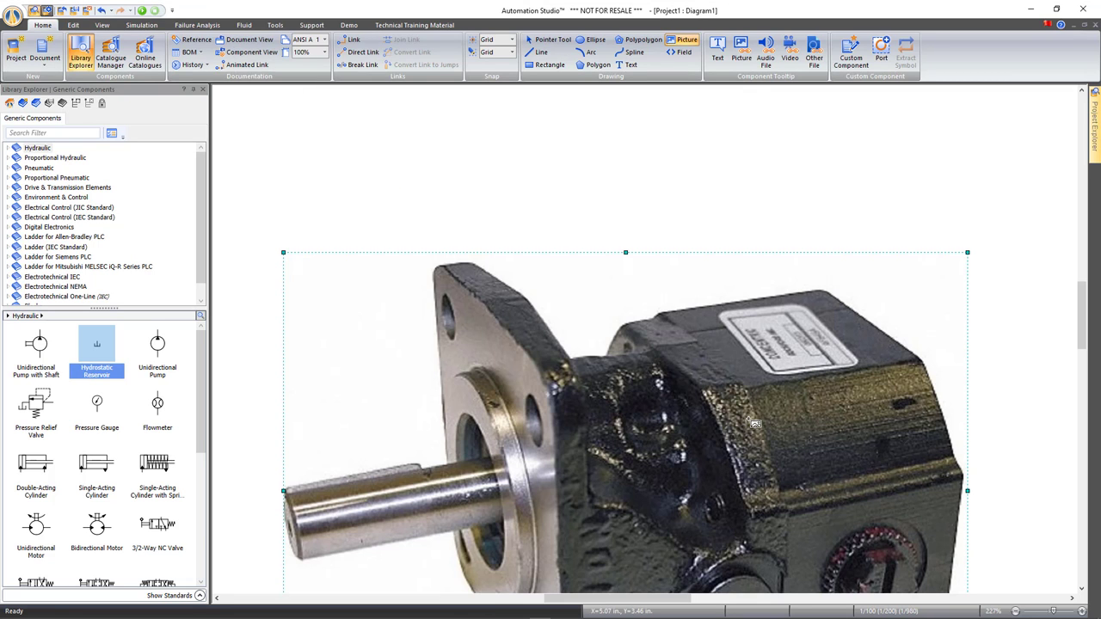
key(Escape)
Step: Shrink the pump picture to about the height of the pump symbol and place it directly left of the symbol
drag(745, 400, 756, 268)
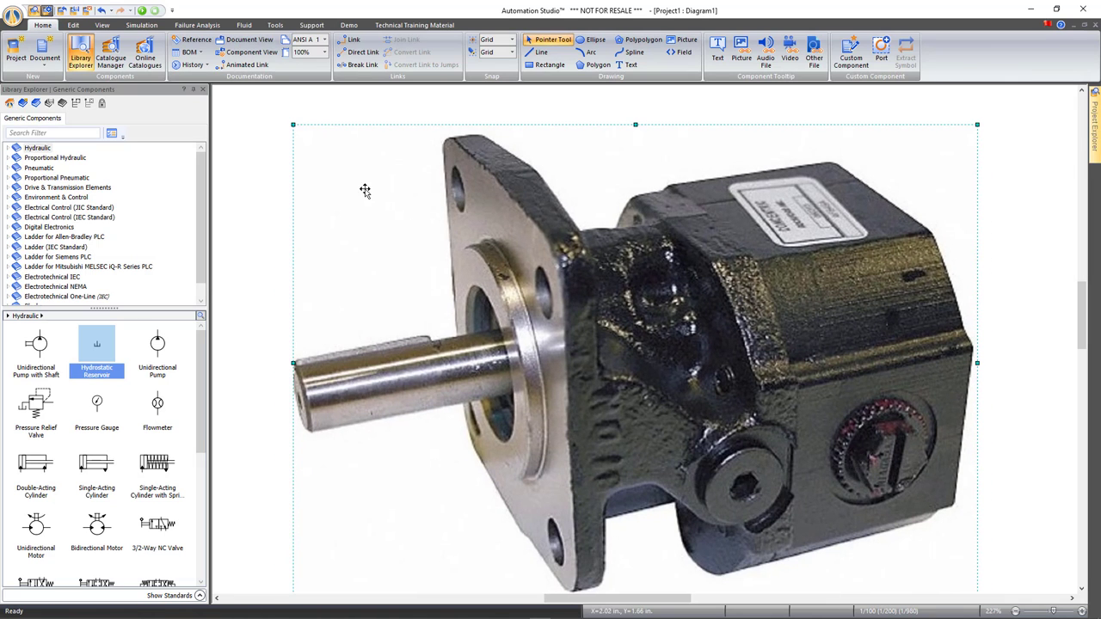
drag(294, 126, 415, 350)
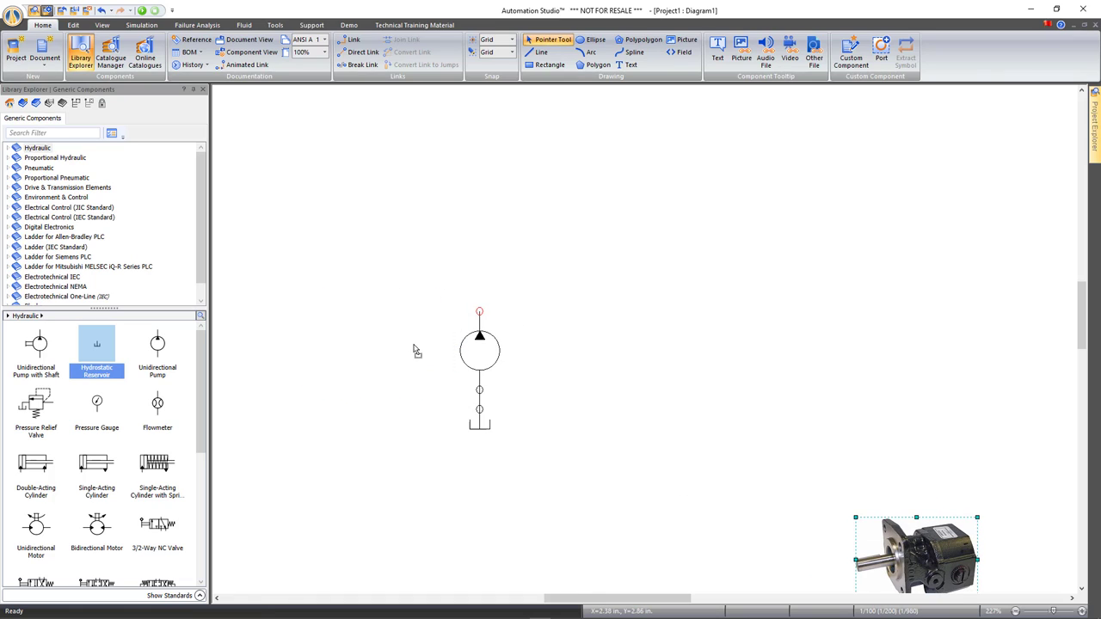
click(401, 474)
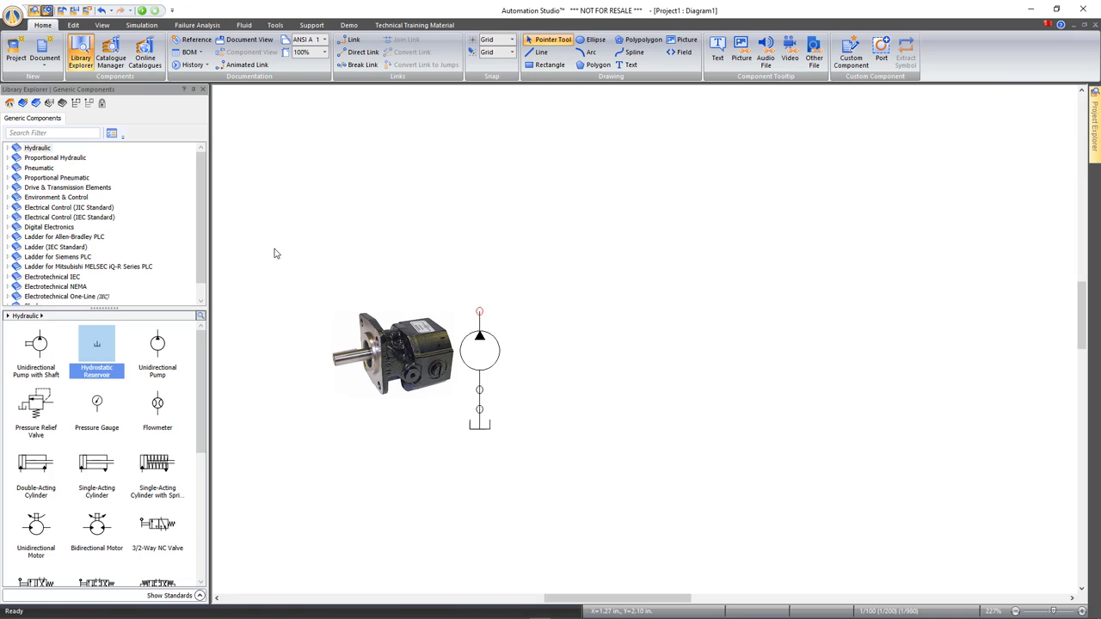
Step: Try grouping the pump picture with the pump symbol, separate the group from the reservoir, and ungroup it again
drag(254, 238, 690, 417)
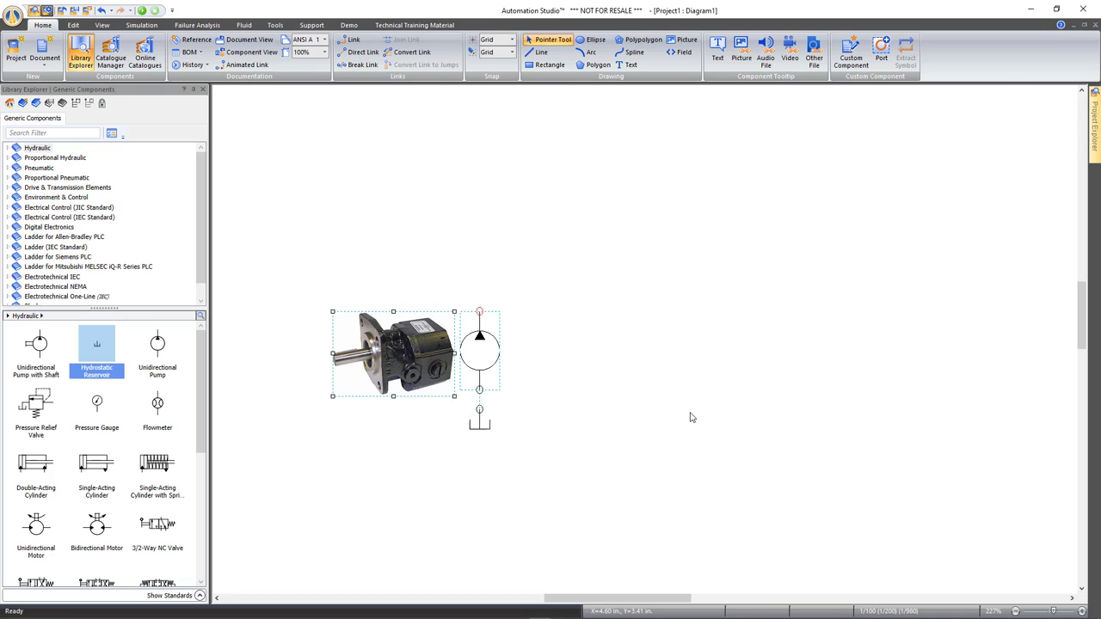
right_click(435, 343)
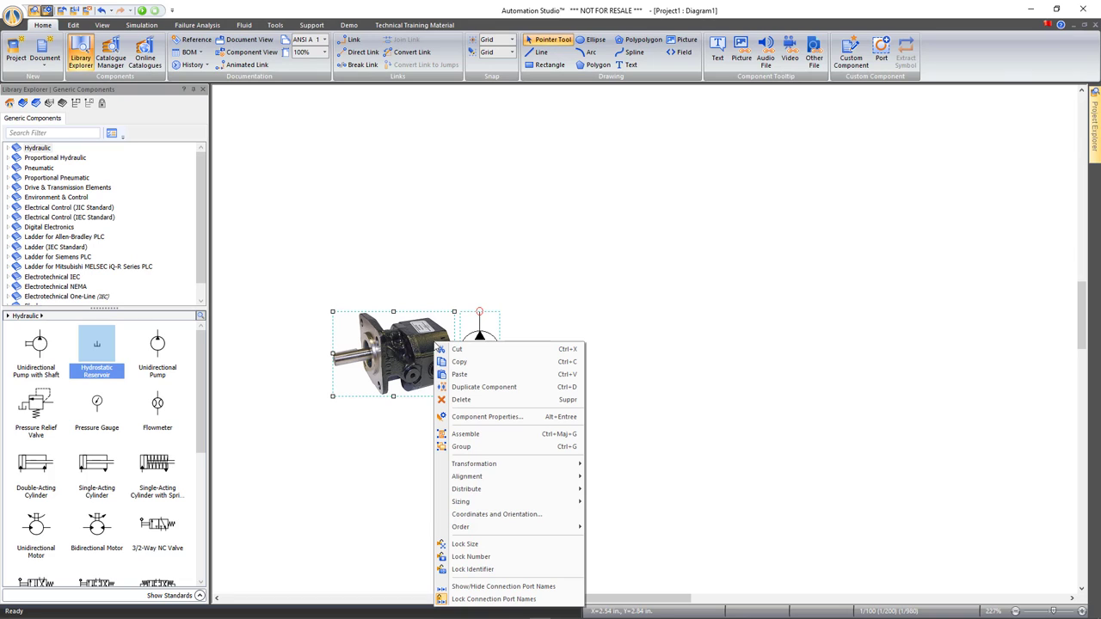
click(461, 446)
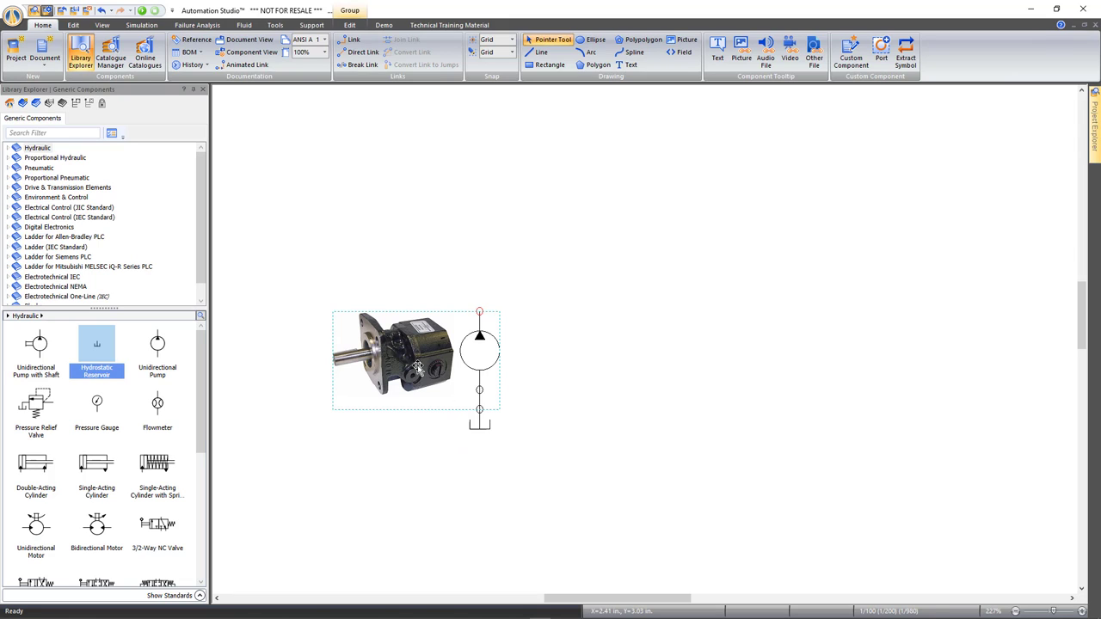
drag(419, 368, 428, 270)
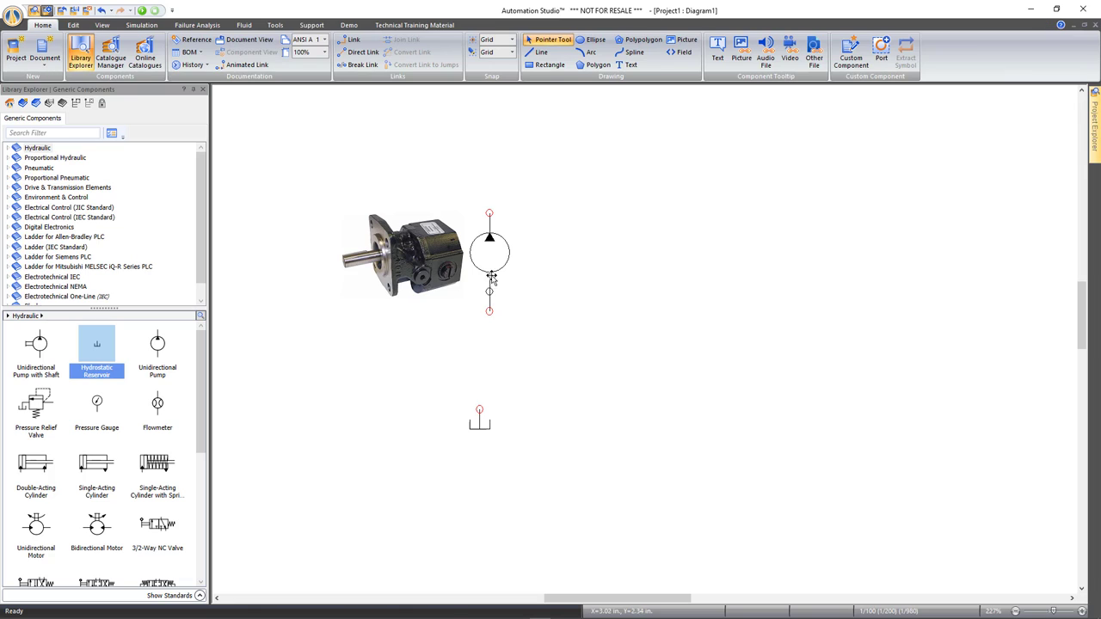
right_click(449, 255)
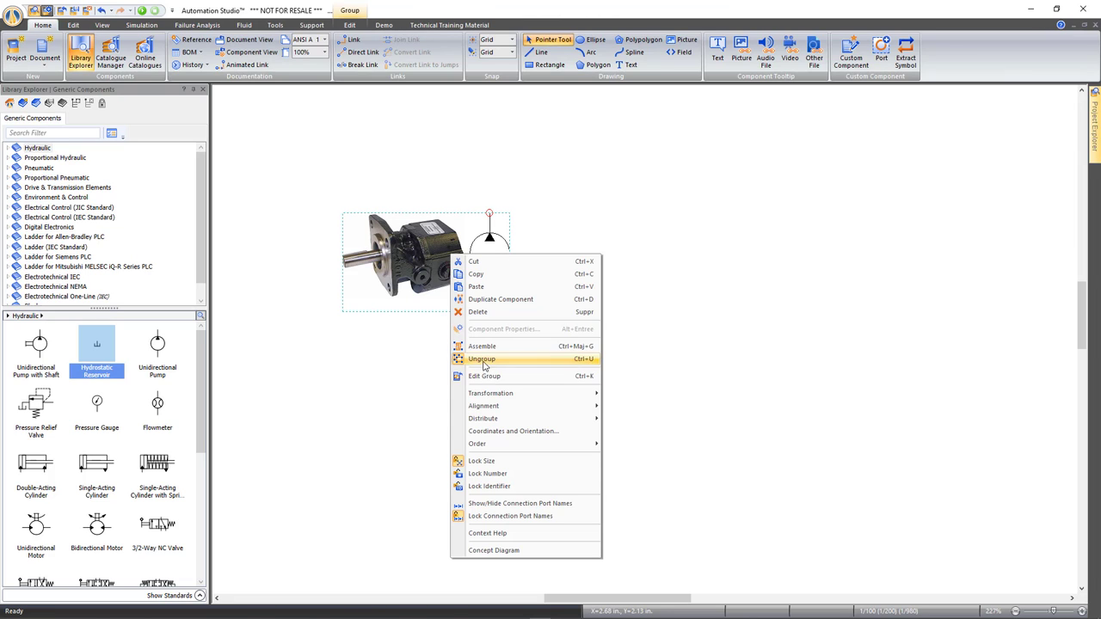
click(498, 376)
click(555, 350)
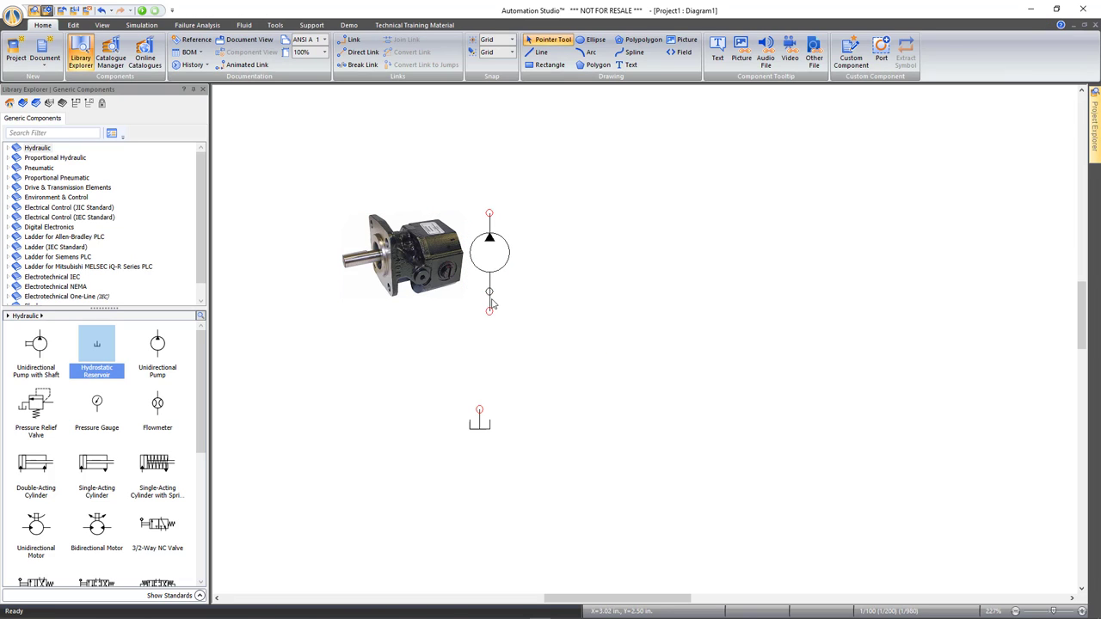
Step: Delete the leftover link under the pump, and group the pump picture with its symbol, placing the group just above the reservoir
click(490, 303)
drag(300, 156, 661, 381)
right_click(421, 261)
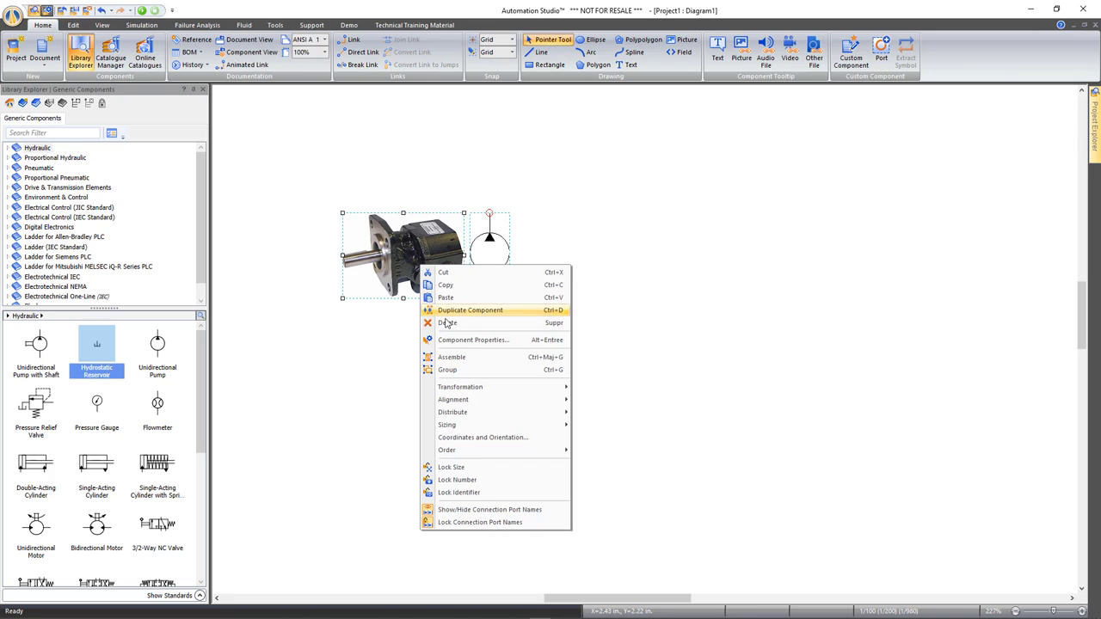
click(456, 362)
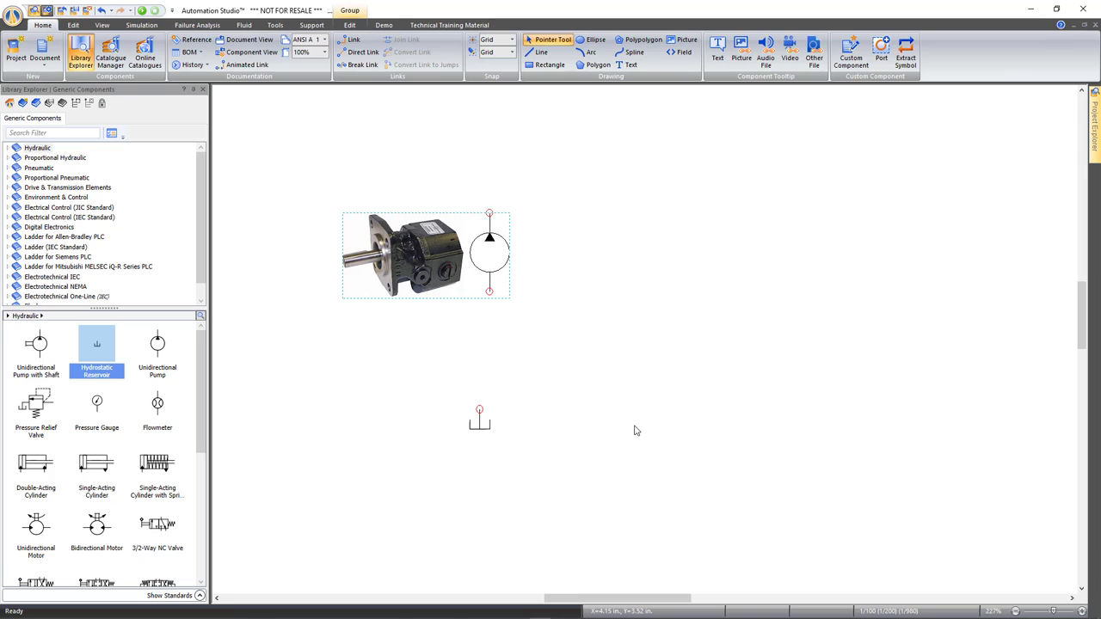
drag(438, 271, 427, 360)
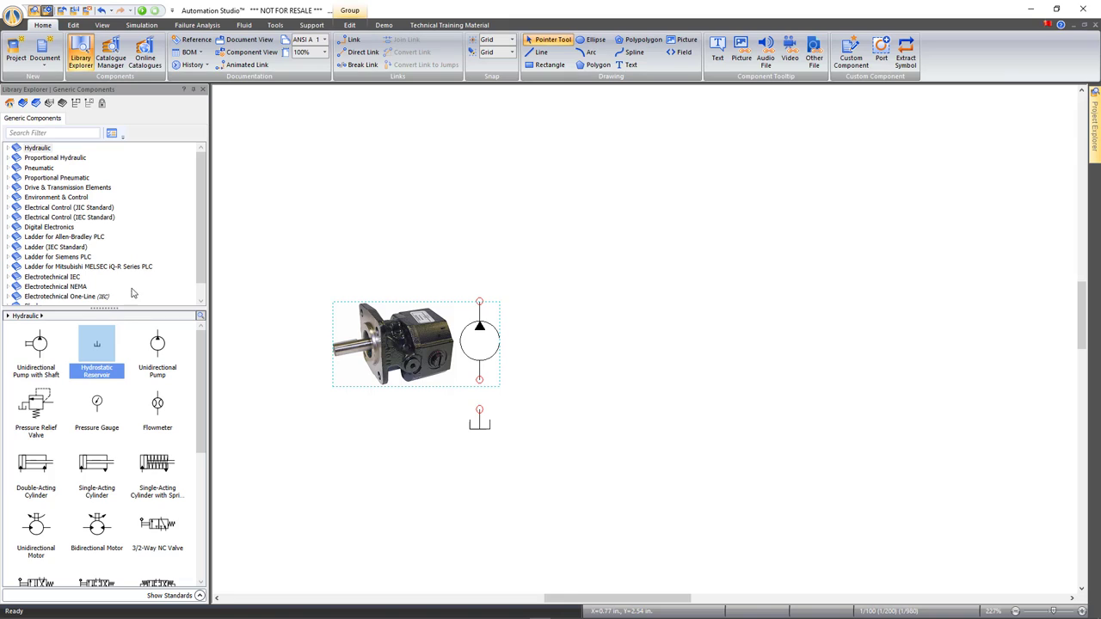
Step: Create a new component library file in the Digital Twin folder, named with the owner's first name followed by "Library"
mouse_move(97, 353)
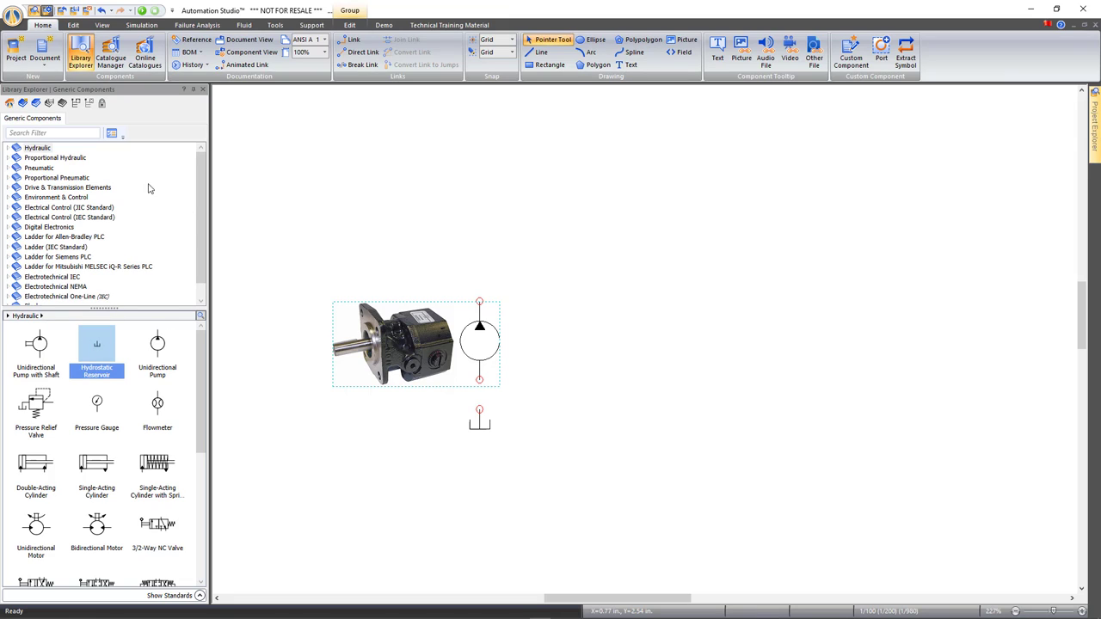
click(24, 103)
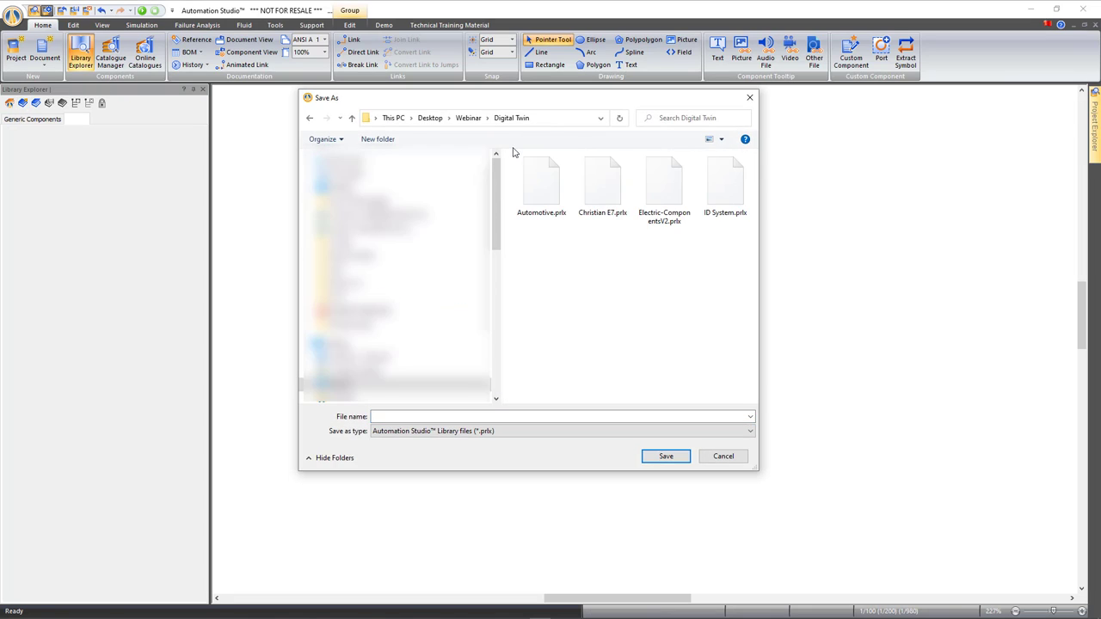
click(403, 417)
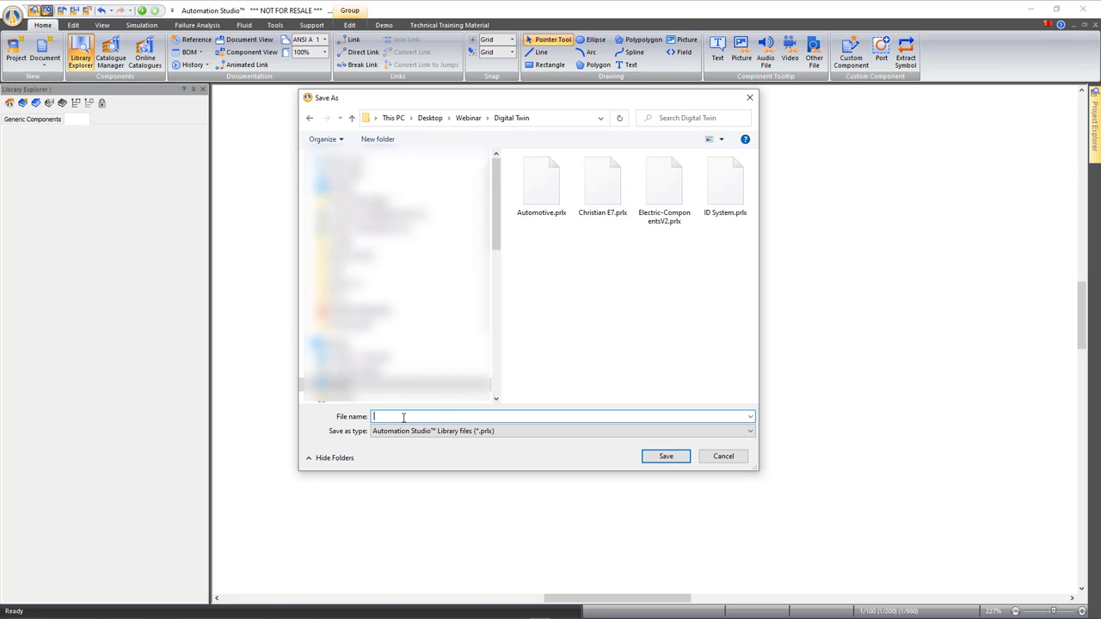
text(Chr)
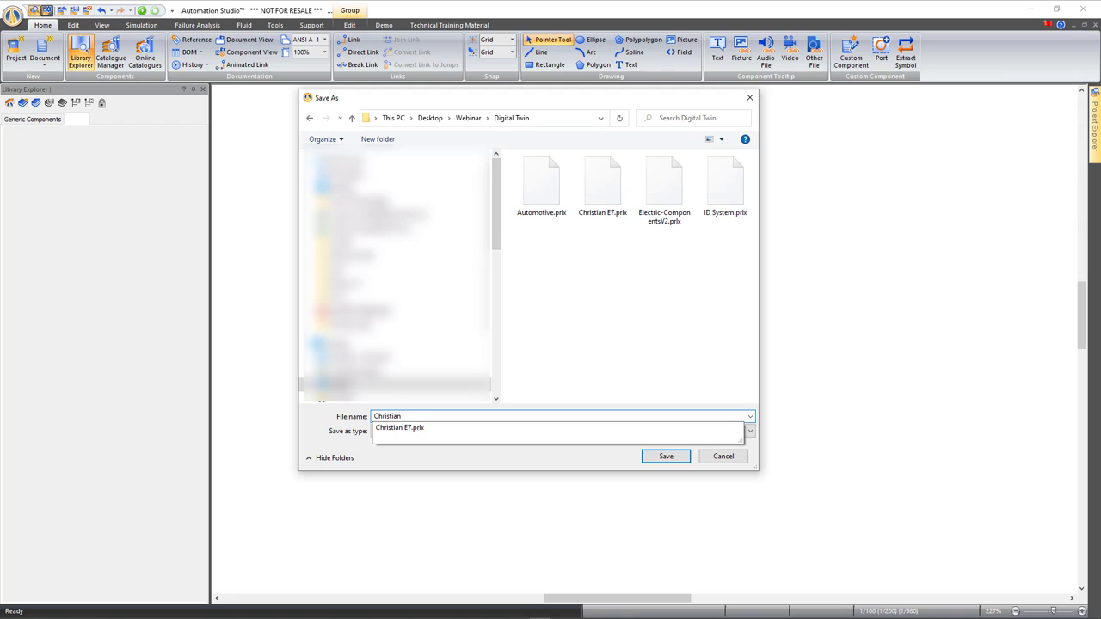
text(istian)
key(Escape)
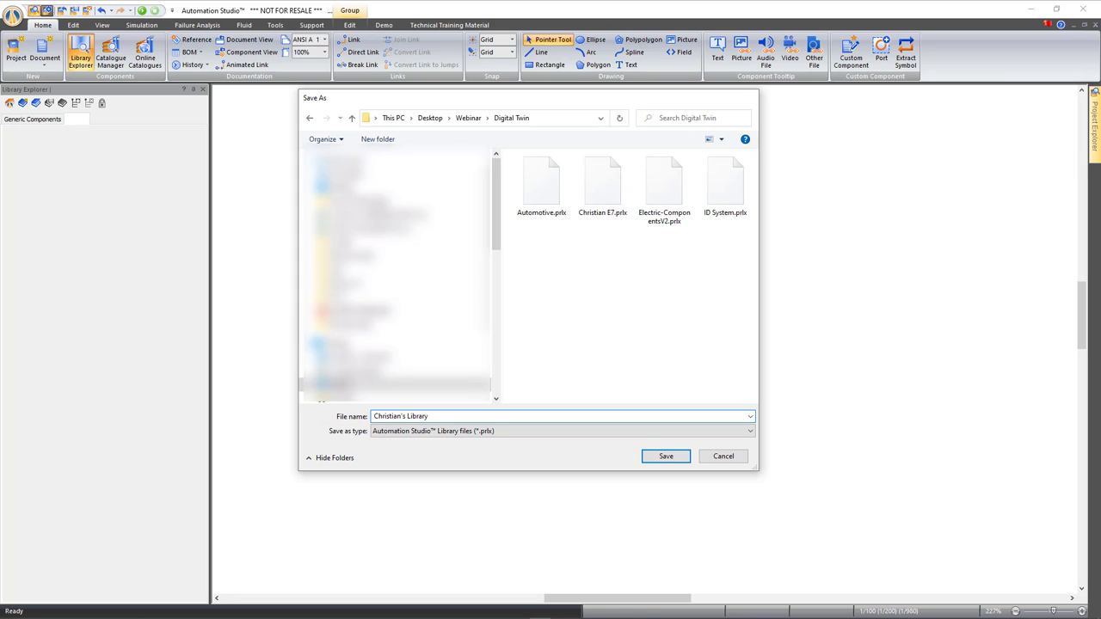
key(Return)
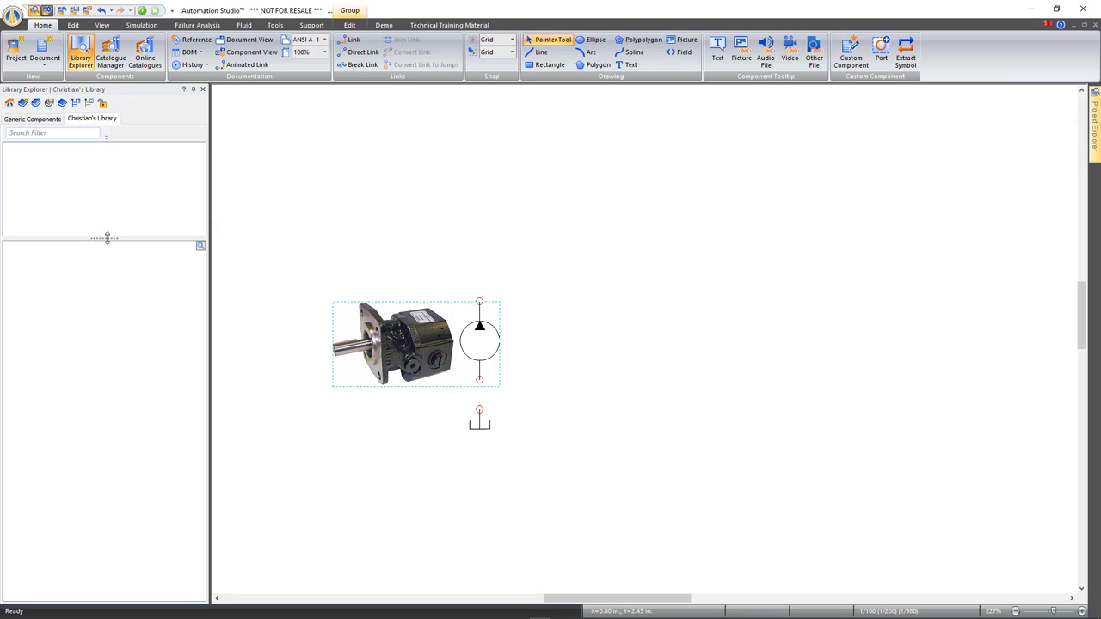
Step: Add a category named Hydraulic to the new library
drag(107, 238, 106, 298)
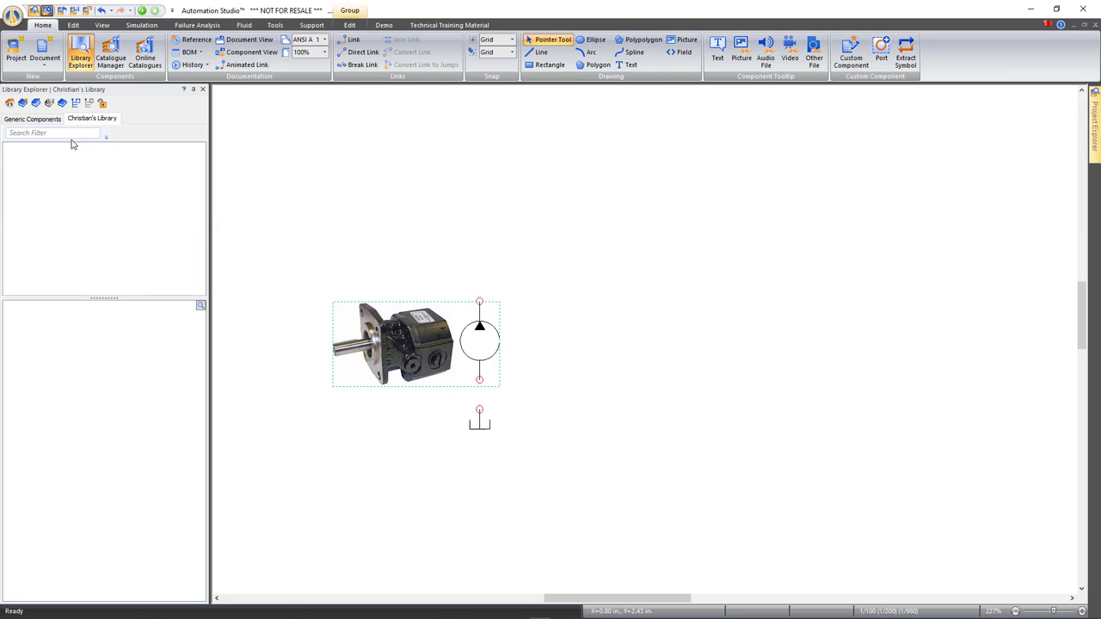
click(76, 103)
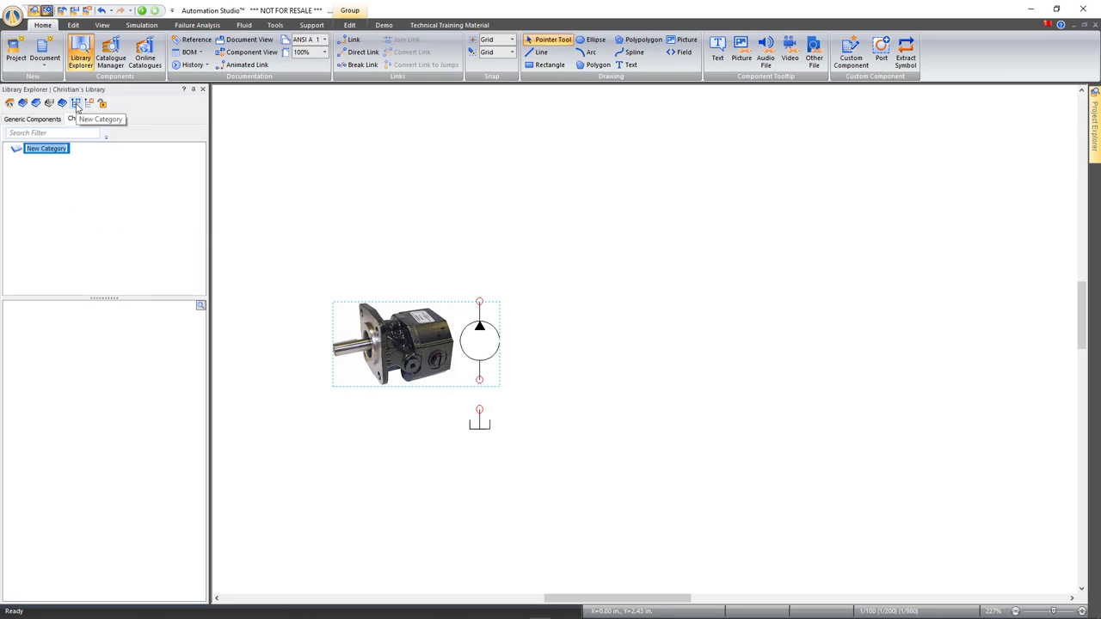
text(Hydraulic)
key(Return)
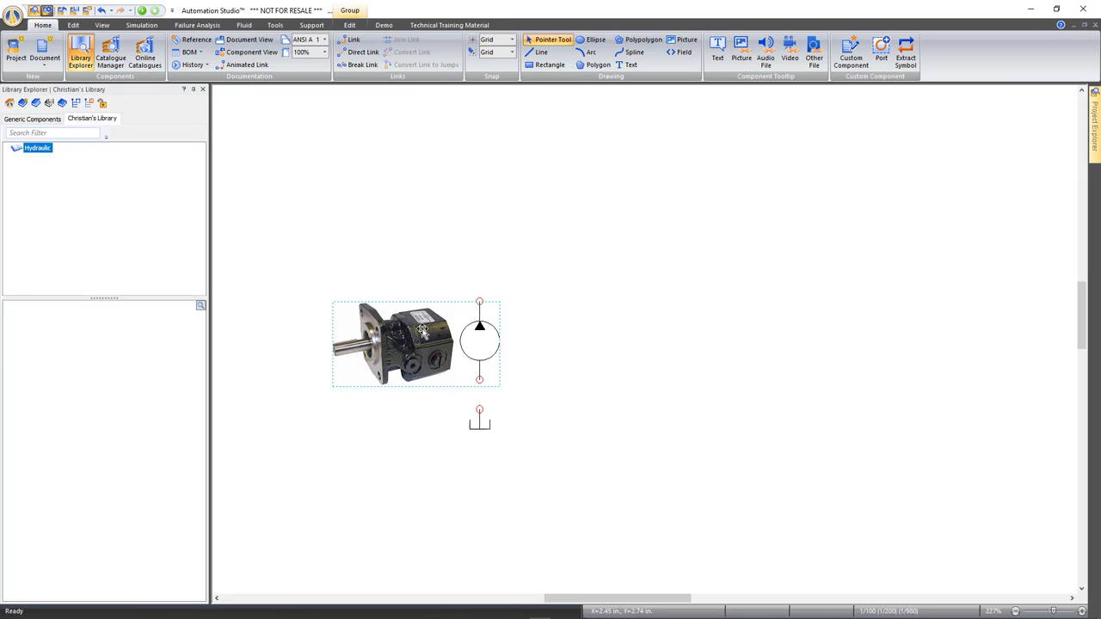
Step: Add the grouped pump picture and symbol to the library's Hydraulic category and rename the entry as Pump
drag(422, 332, 103, 357)
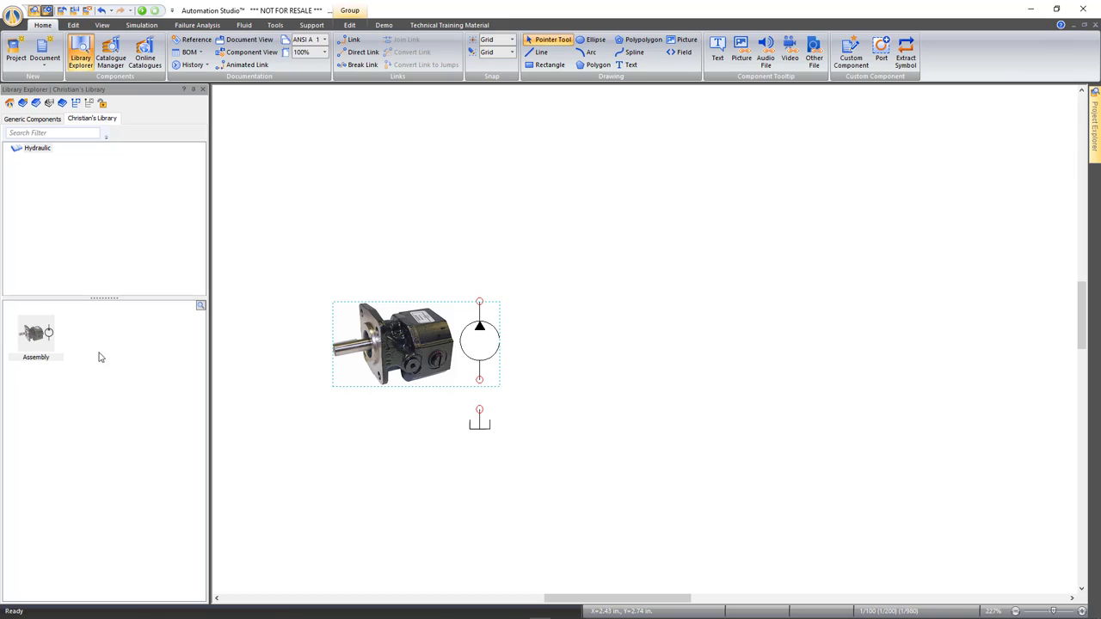
right_click(38, 362)
click(86, 368)
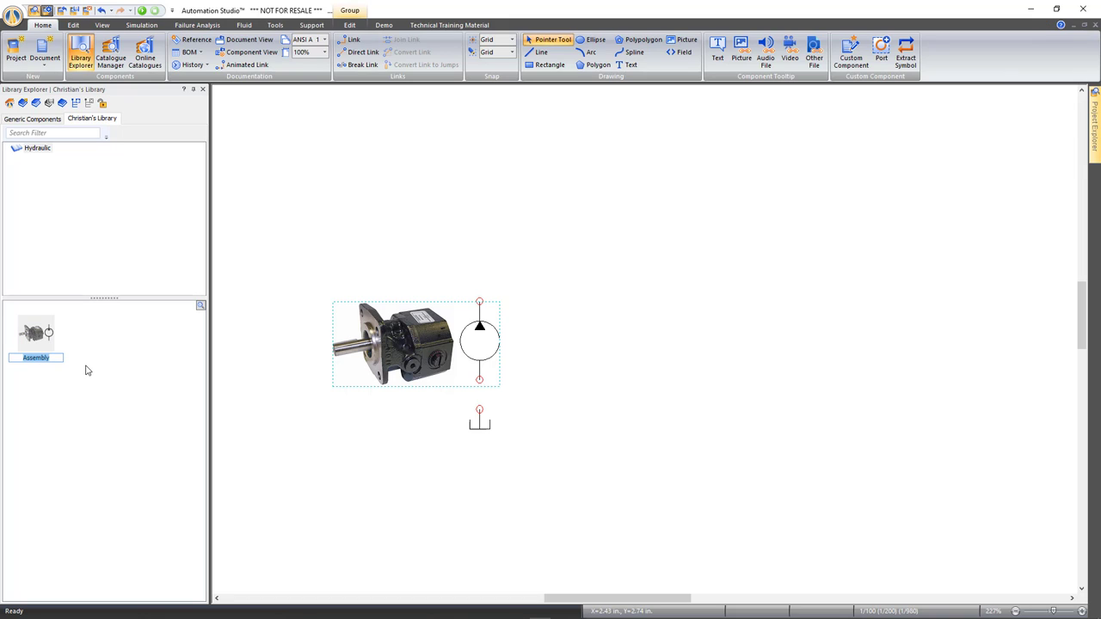
text(Pump)
key(Return)
click(197, 308)
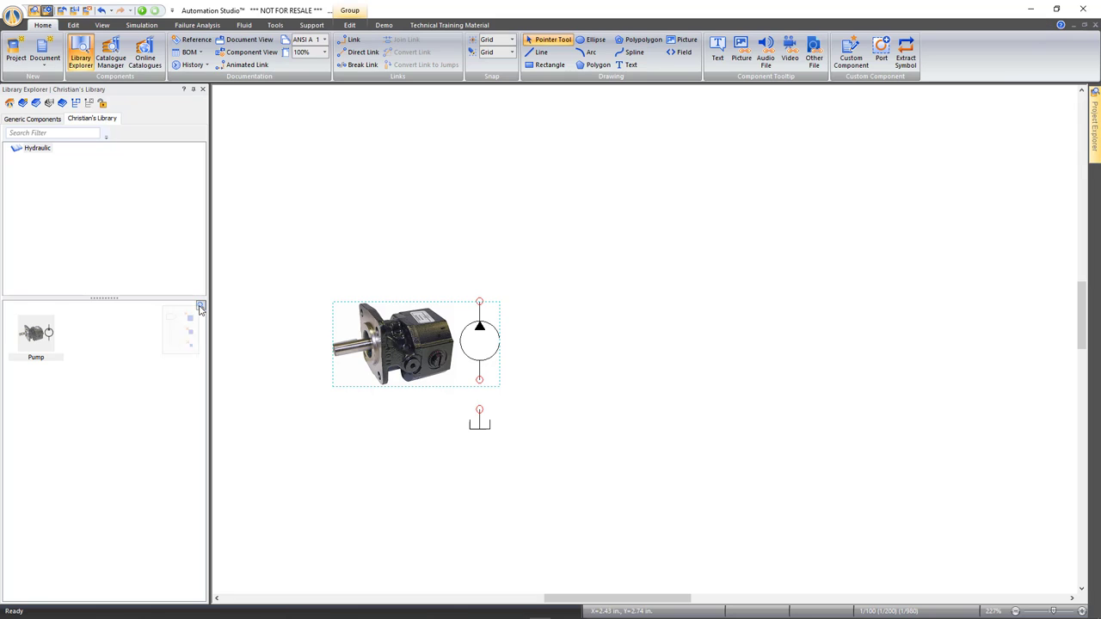
click(138, 323)
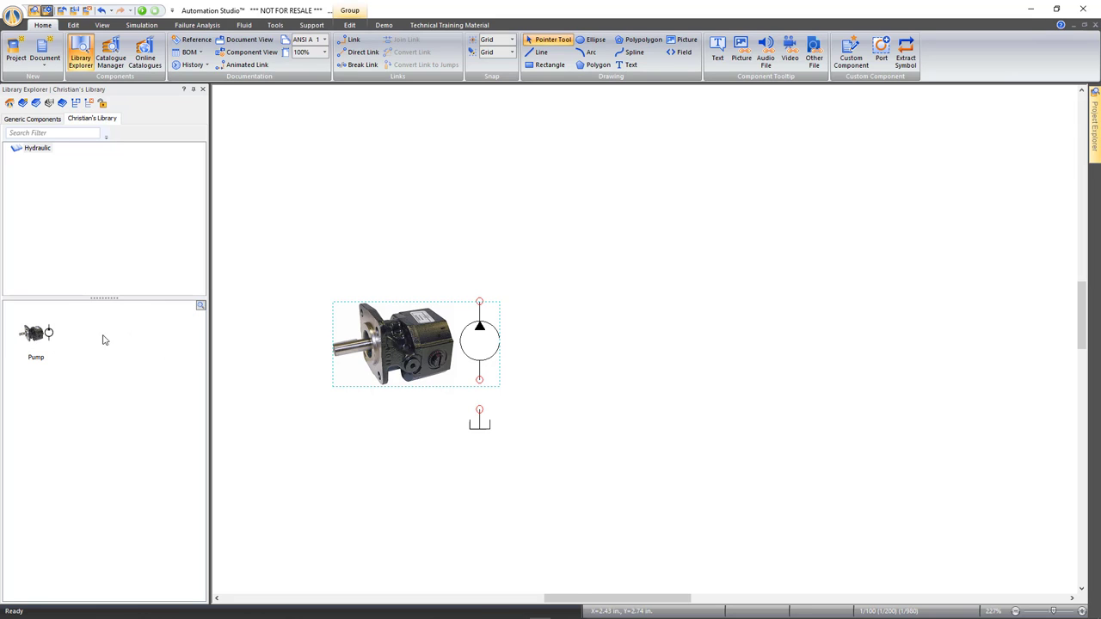
Step: Test the library's Pump component by placing a copy in the diagram, and delete everything from the diagram
drag(33, 334, 671, 192)
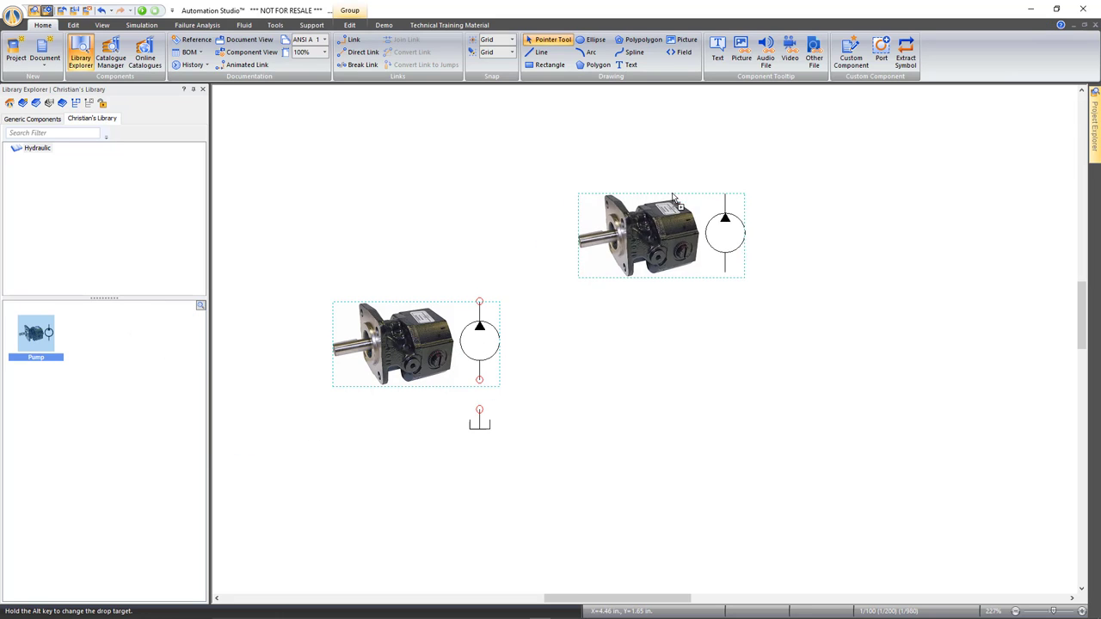
click(647, 321)
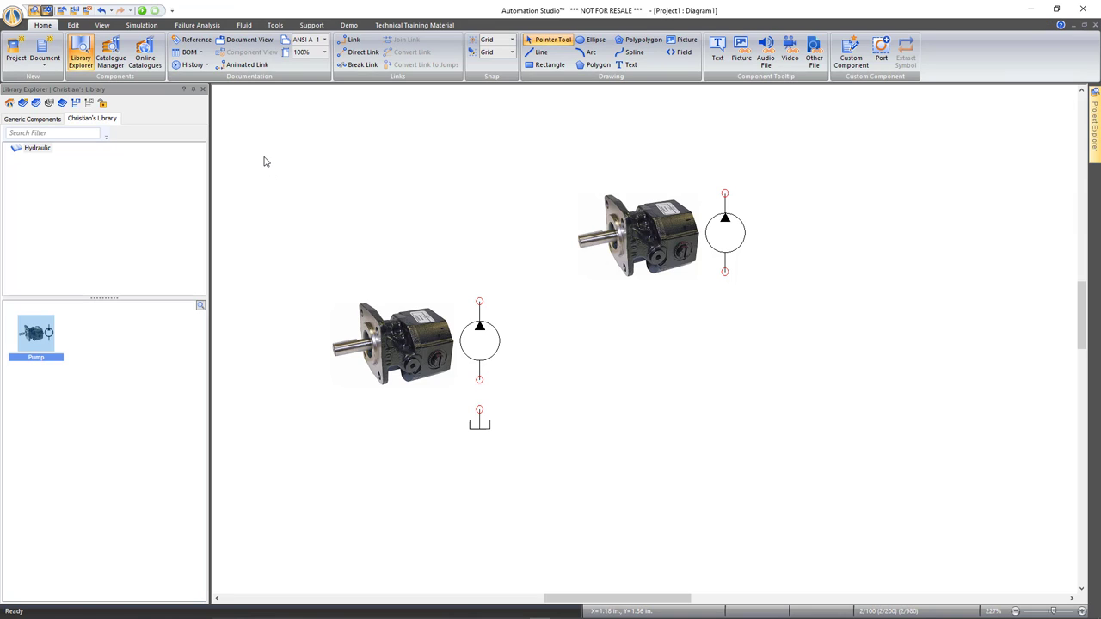
drag(265, 161, 821, 508)
key(Delete)
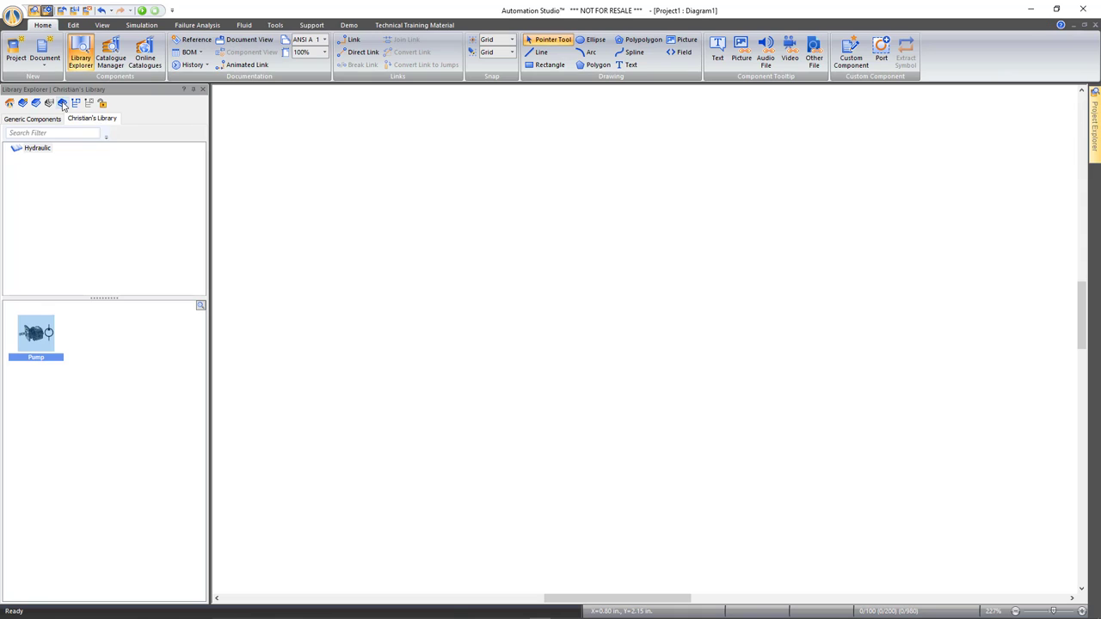
Step: Close the new personal library, open the owner's existing E7 library from the Digital Twin folder, and expand its category tree
click(62, 103)
click(35, 103)
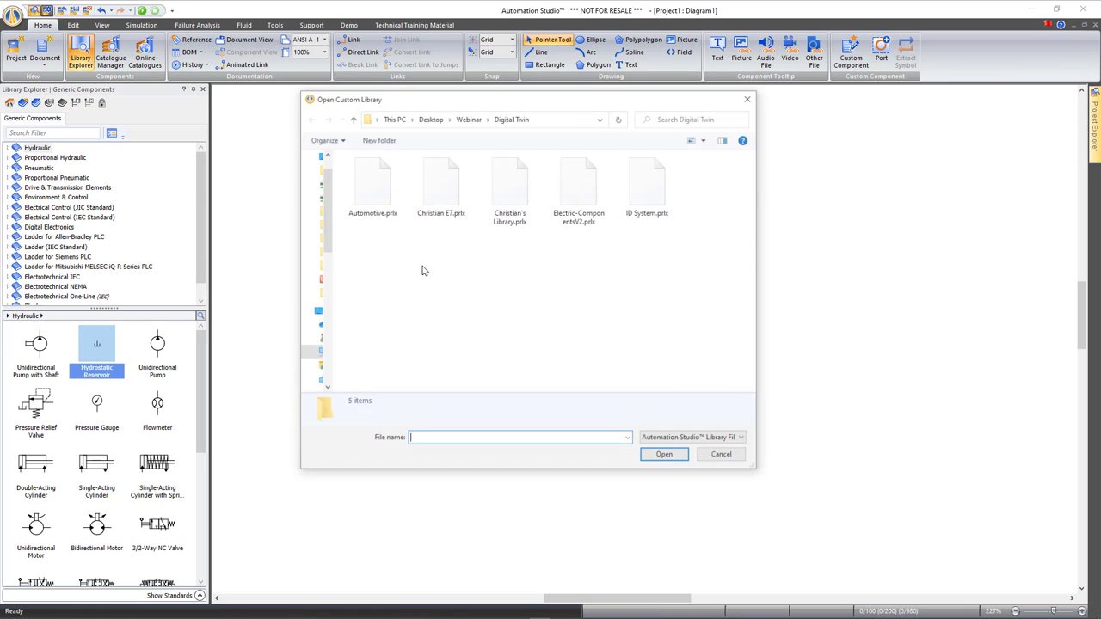
double_click(434, 192)
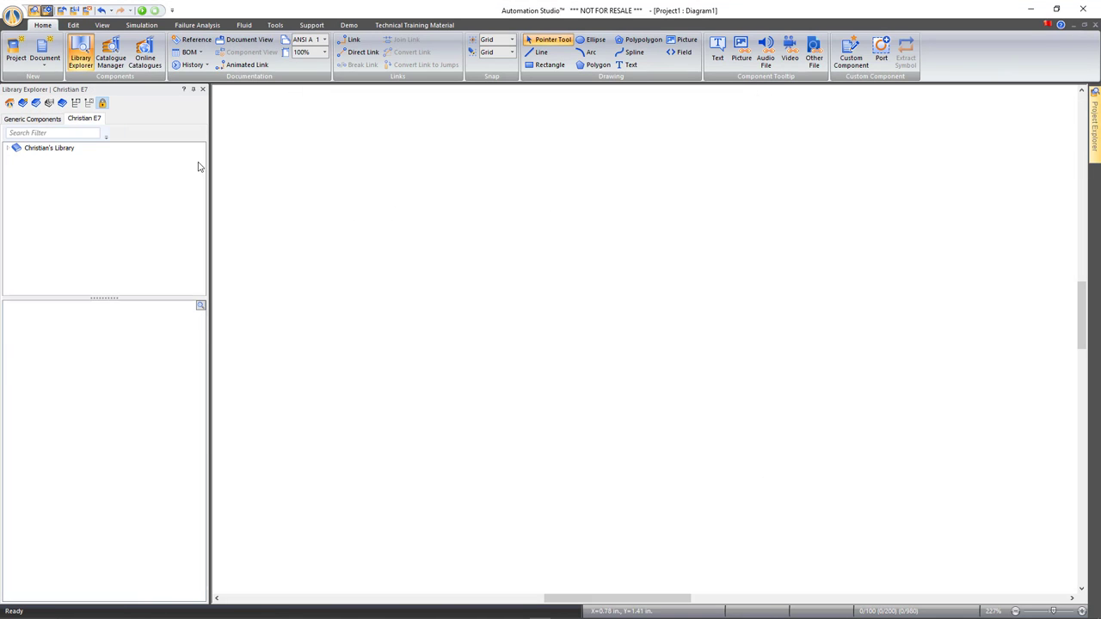
click(8, 149)
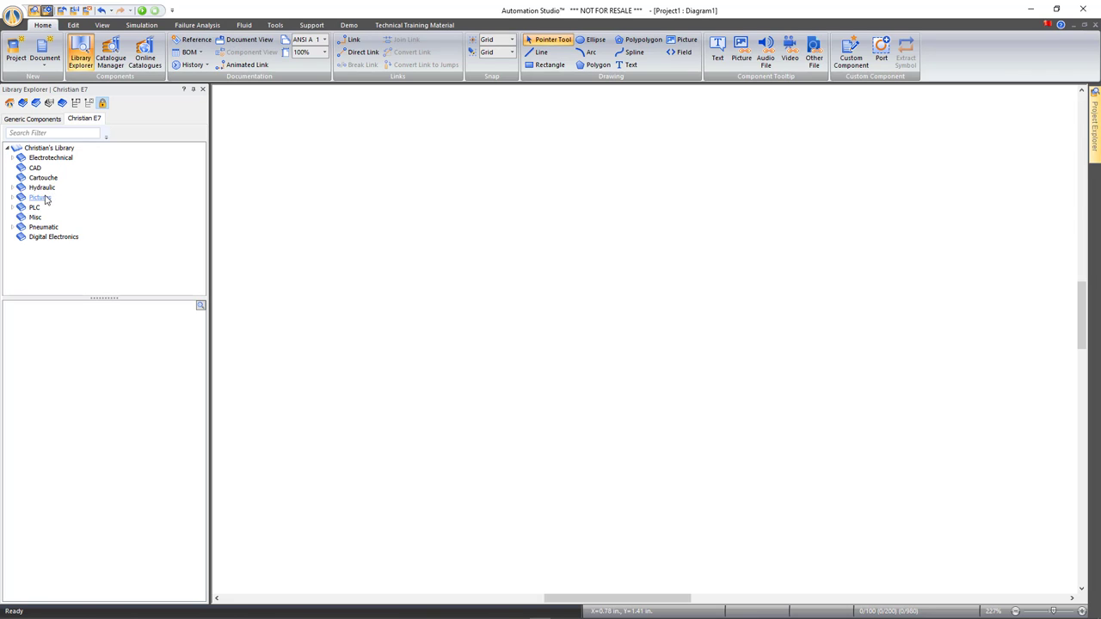
Step: Place the Pressure Gage, Pressure Release, Pump and FLow Meter from the Pictures category, stacking the flow meter on the pump's outlet port
drag(116, 349, 501, 284)
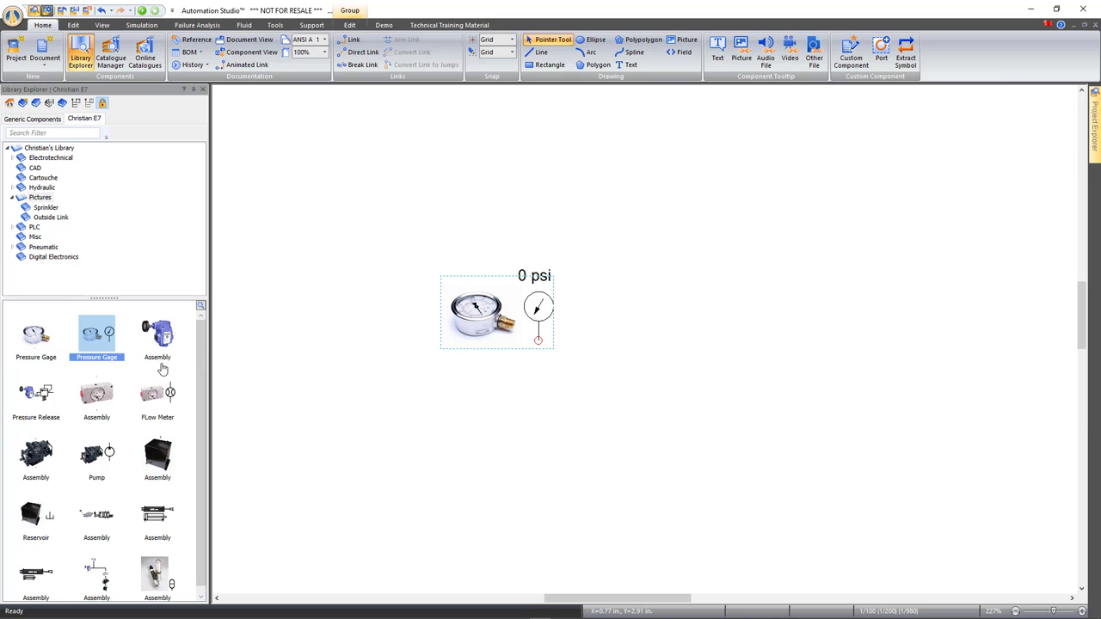
drag(40, 397, 422, 397)
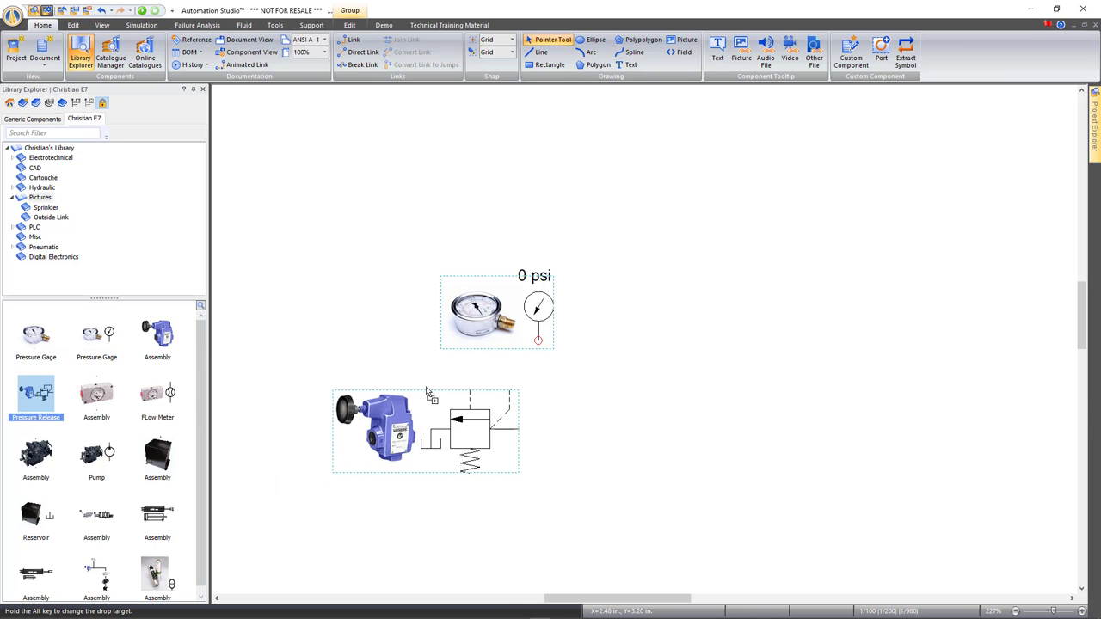
drag(96, 454, 698, 418)
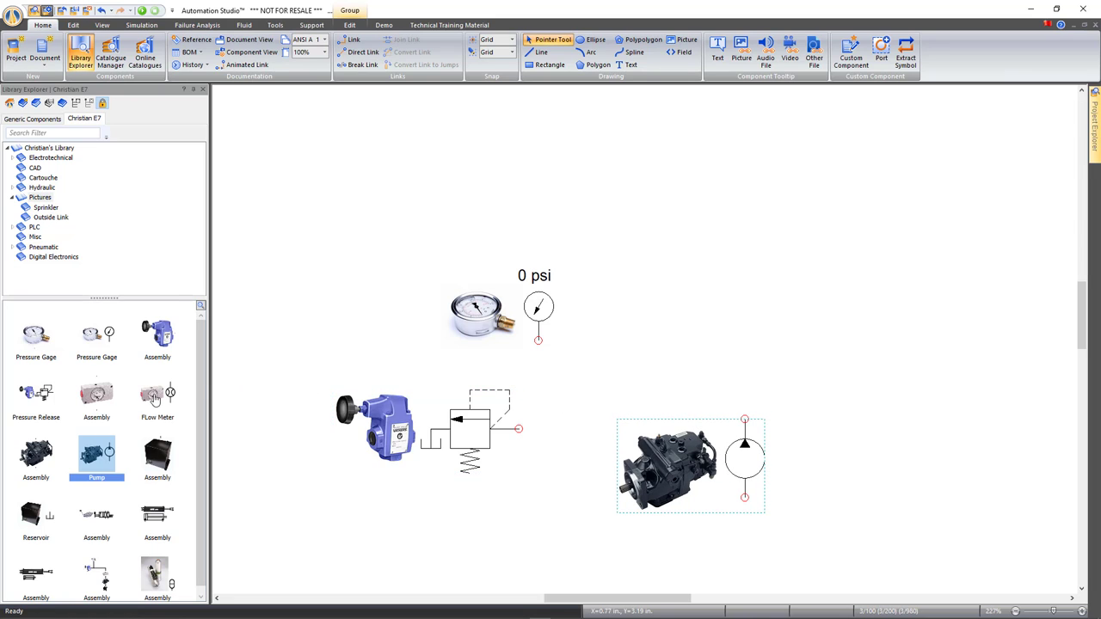
drag(155, 397, 703, 385)
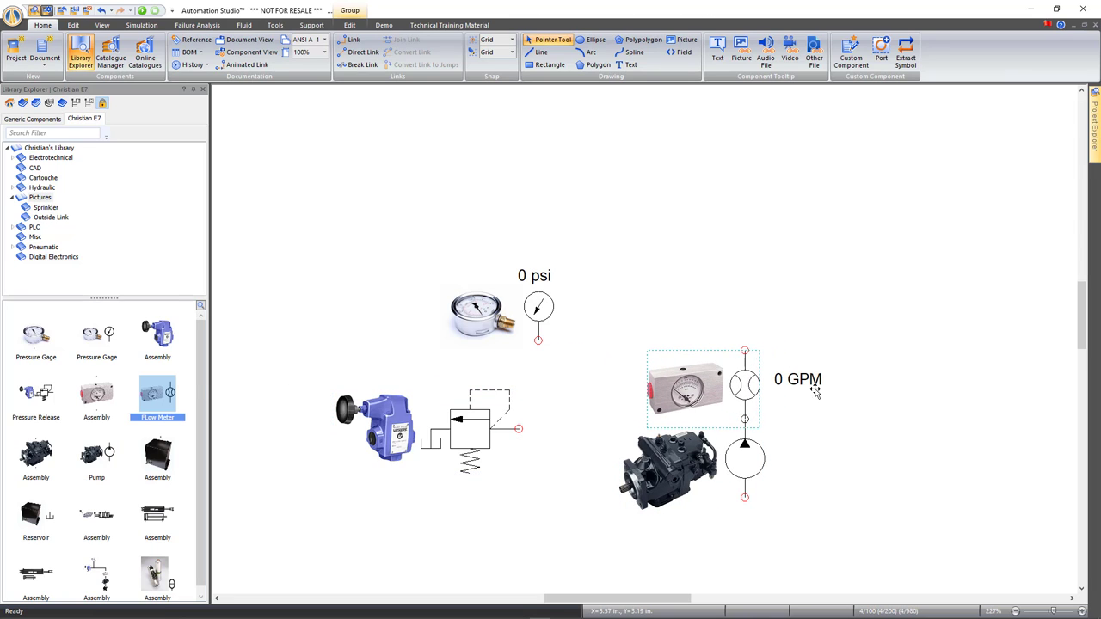
click(830, 462)
Step: Place the Reservoir below the pump and link it to the pump inlet, and link the flow meter's outlet to the gauge and relief valve
scroll(813, 321, down, 3)
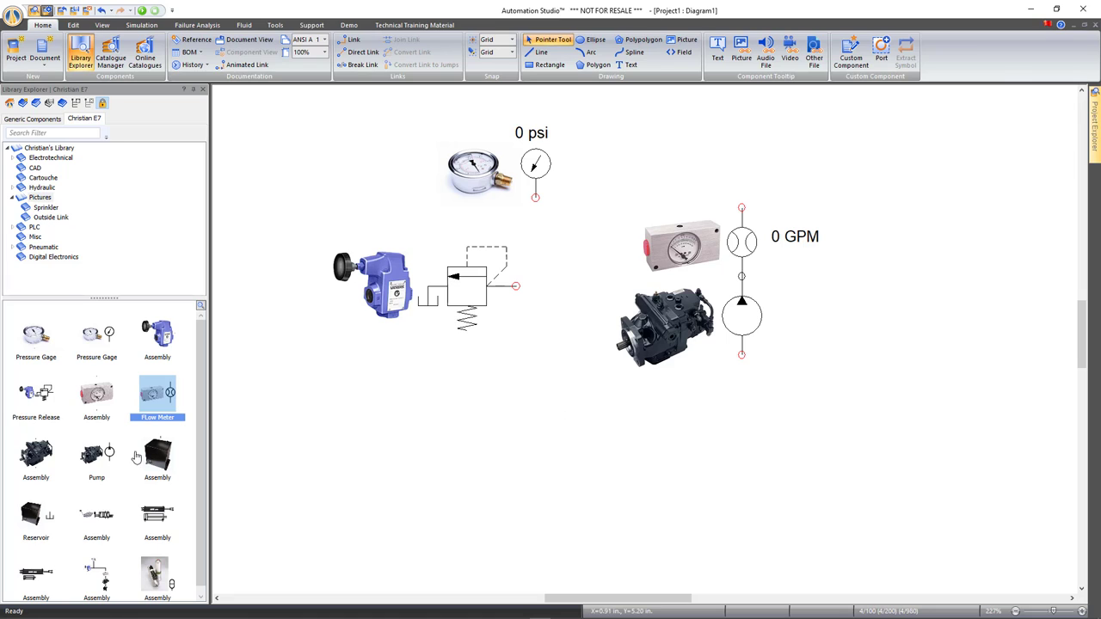
drag(43, 513, 731, 396)
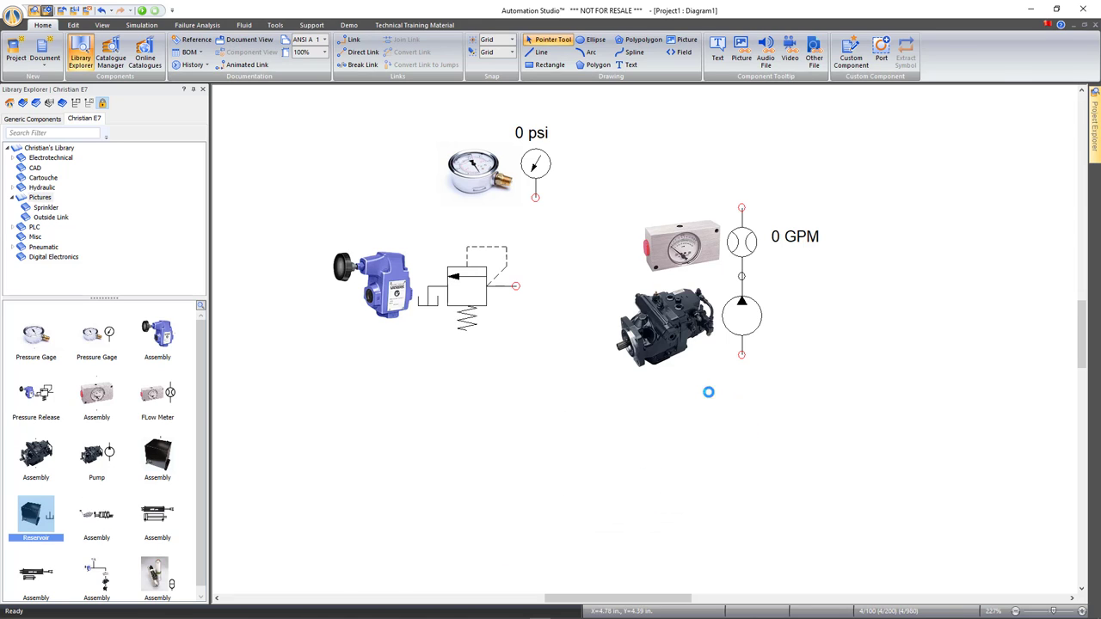
drag(742, 354, 741, 423)
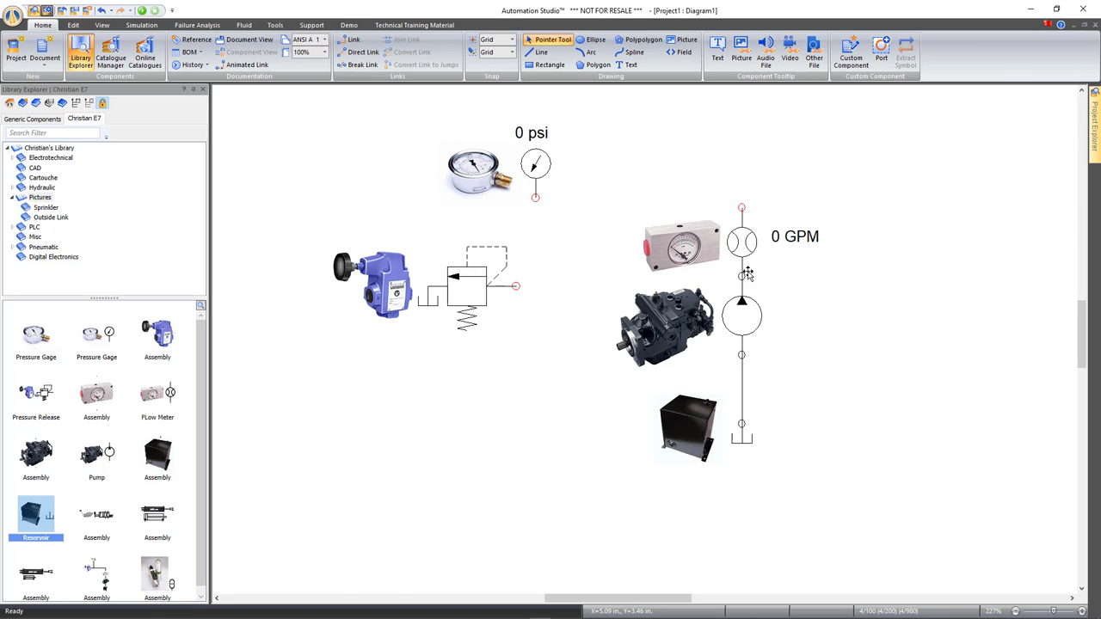
mouse_move(741, 210)
mouse_down()
mouse_move(535, 200)
mouse_move(515, 285)
mouse_up()
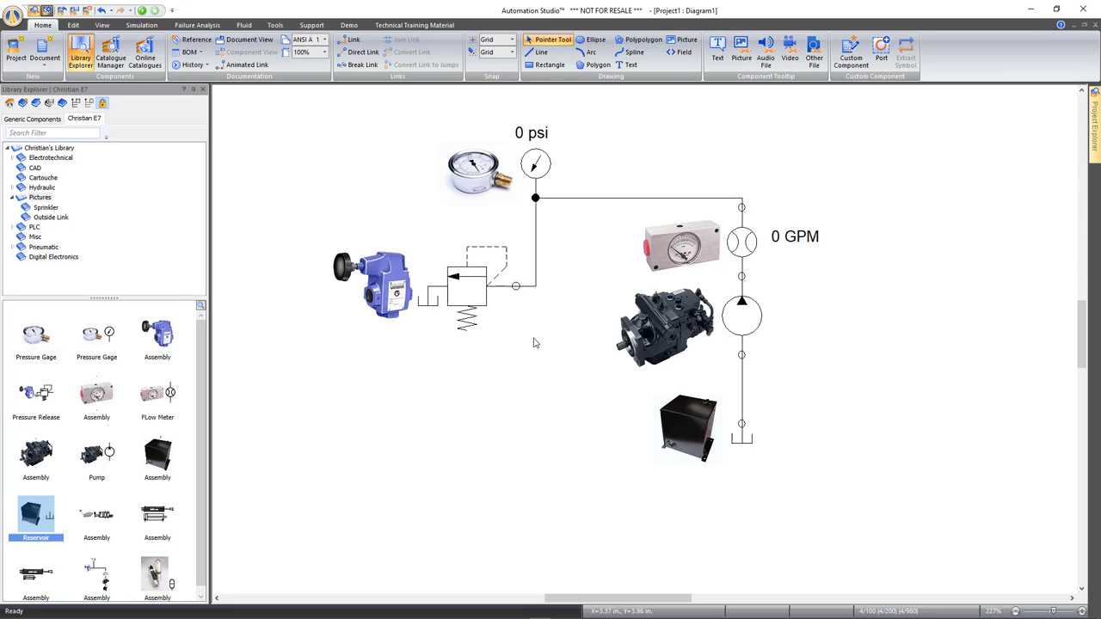
Step: Test the hydraulic circuit in simulation, and delete the whole circuit from the diagram
click(142, 11)
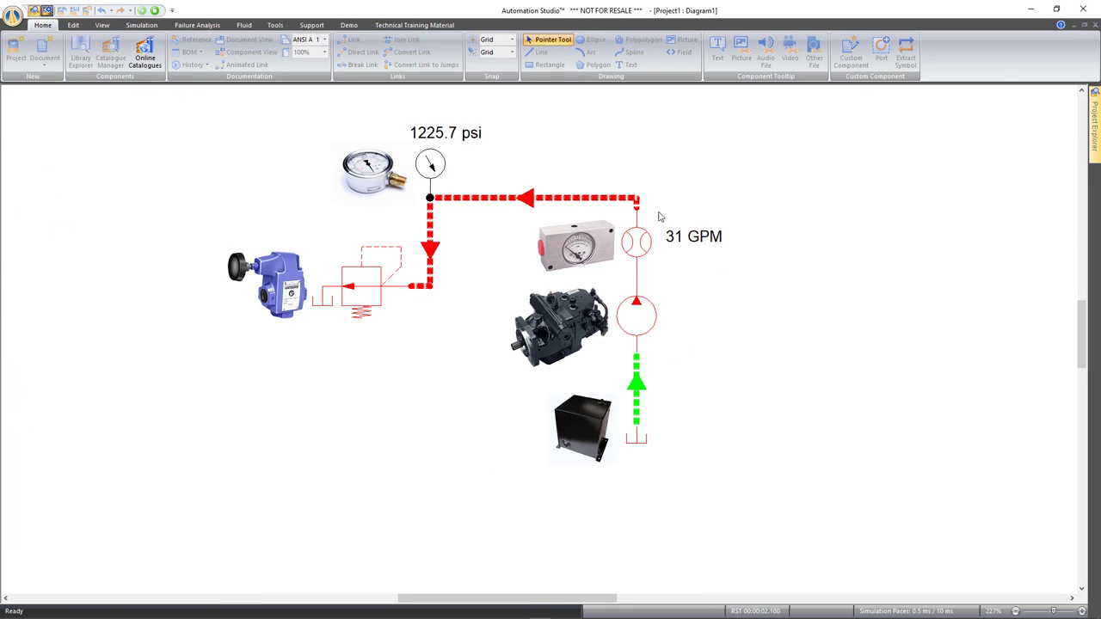
click(155, 11)
drag(243, 107, 909, 519)
key(Delete)
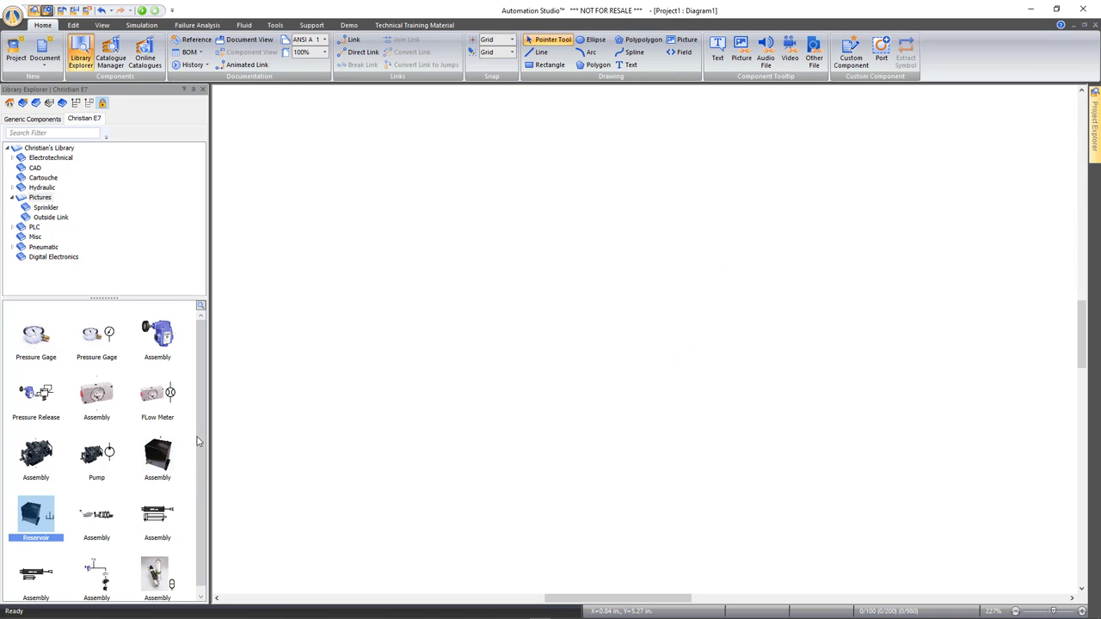
Step: Place the complete picture-only circuit Assembly from the Pictures category in the empty diagram
scroll(197, 441, down, 1)
drag(97, 567, 590, 156)
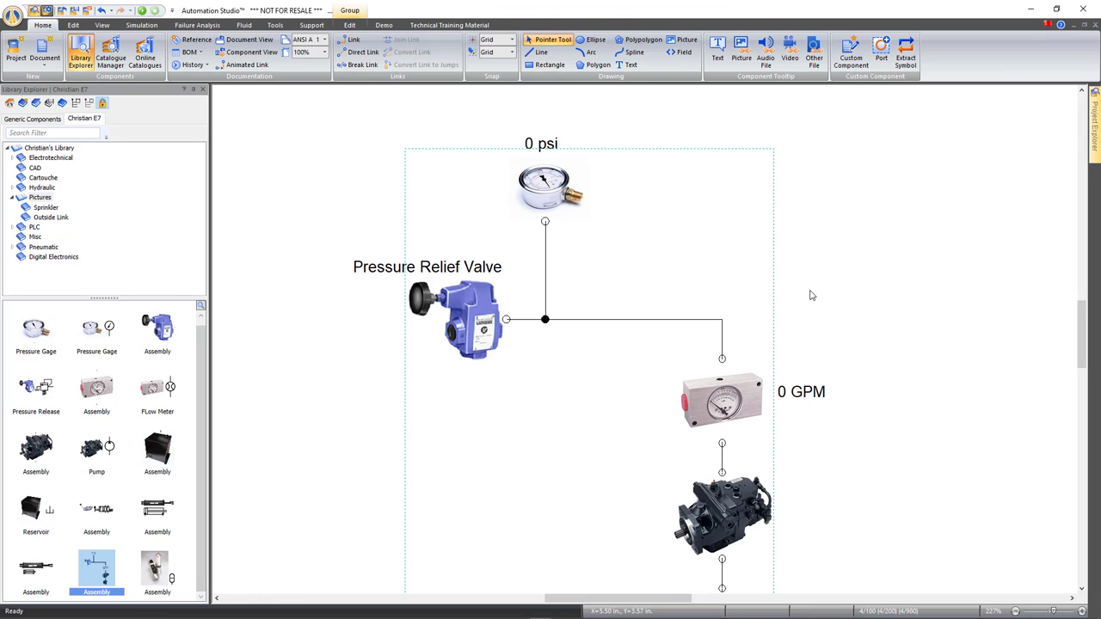
right_click(867, 308)
click(877, 365)
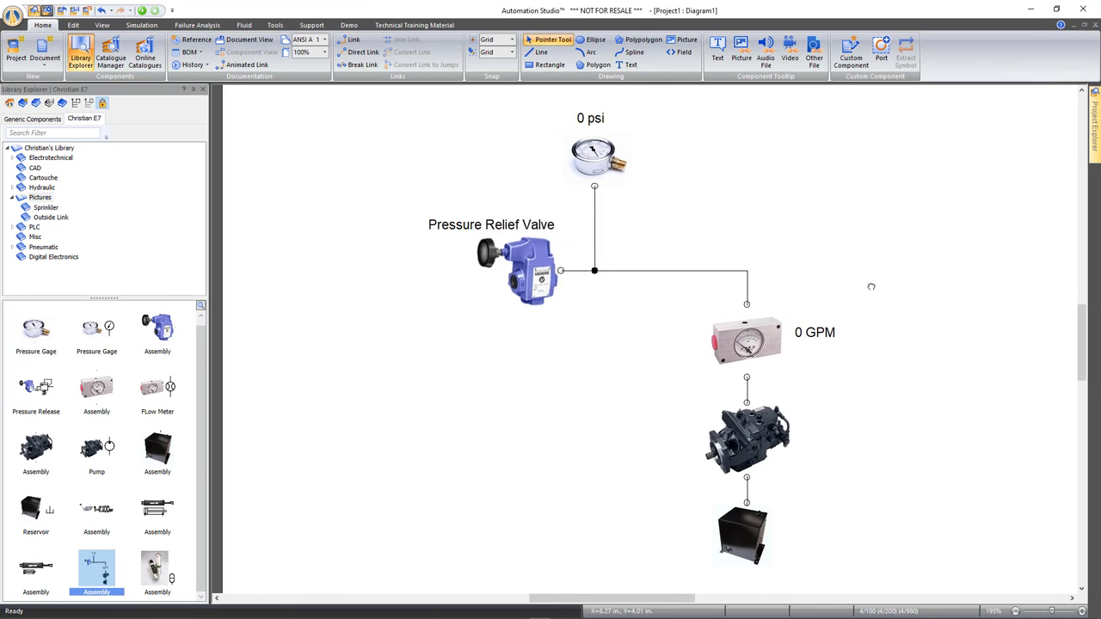
Step: Simulate the picture-only circuit, adjust the pump's displacement while it runs, and stop the simulation
click(142, 10)
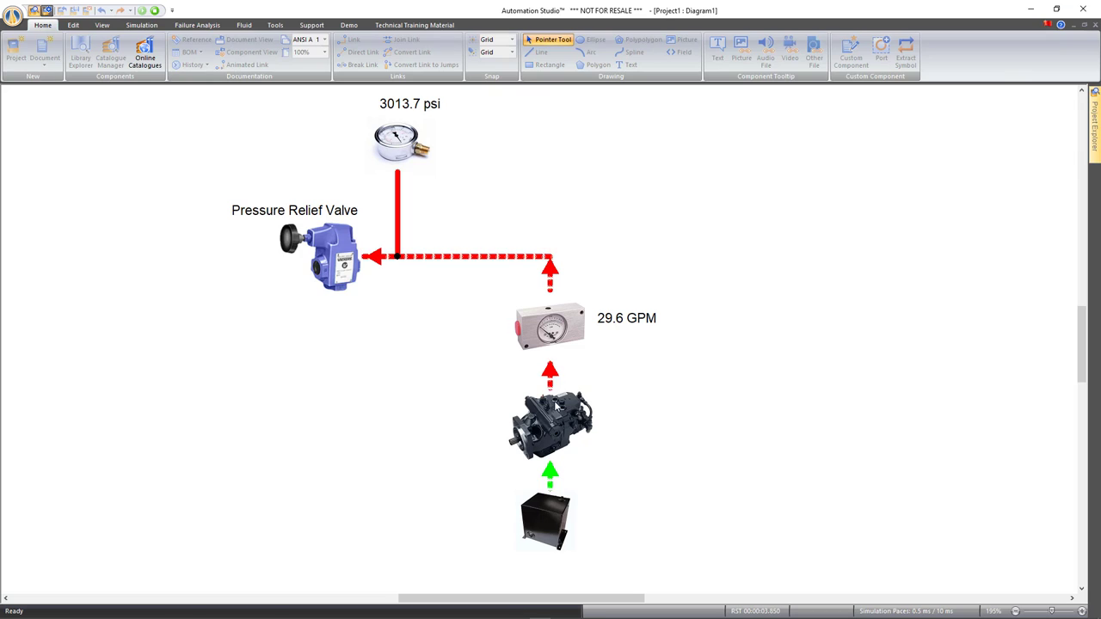
click(555, 422)
drag(603, 432, 646, 385)
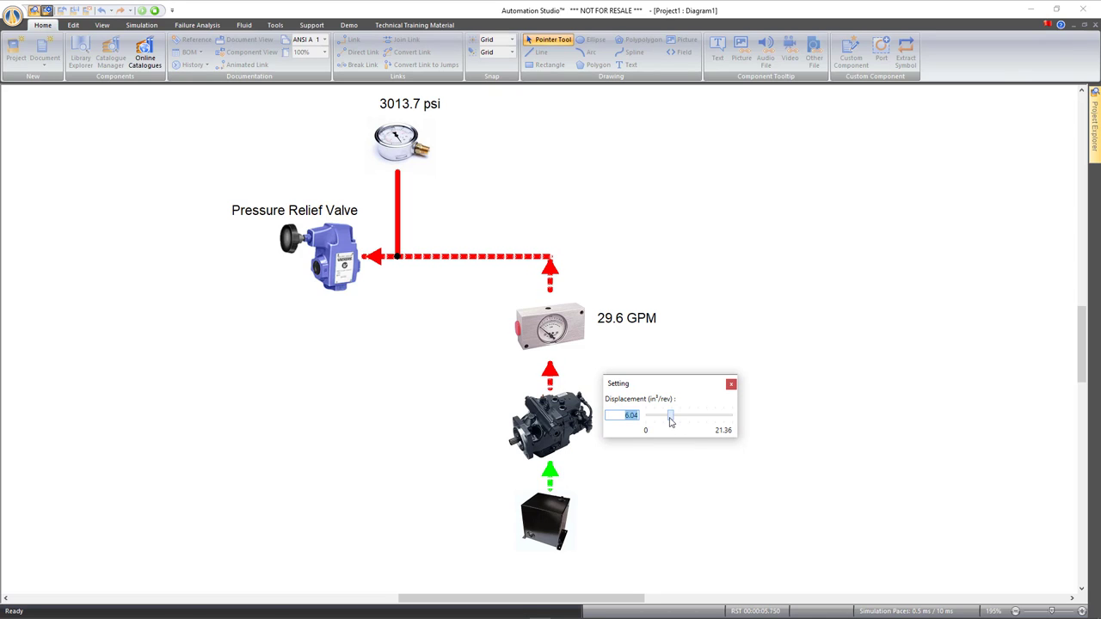
mouse_move(670, 421)
mouse_down()
mouse_move(687, 420)
mouse_move(663, 422)
mouse_up()
click(155, 9)
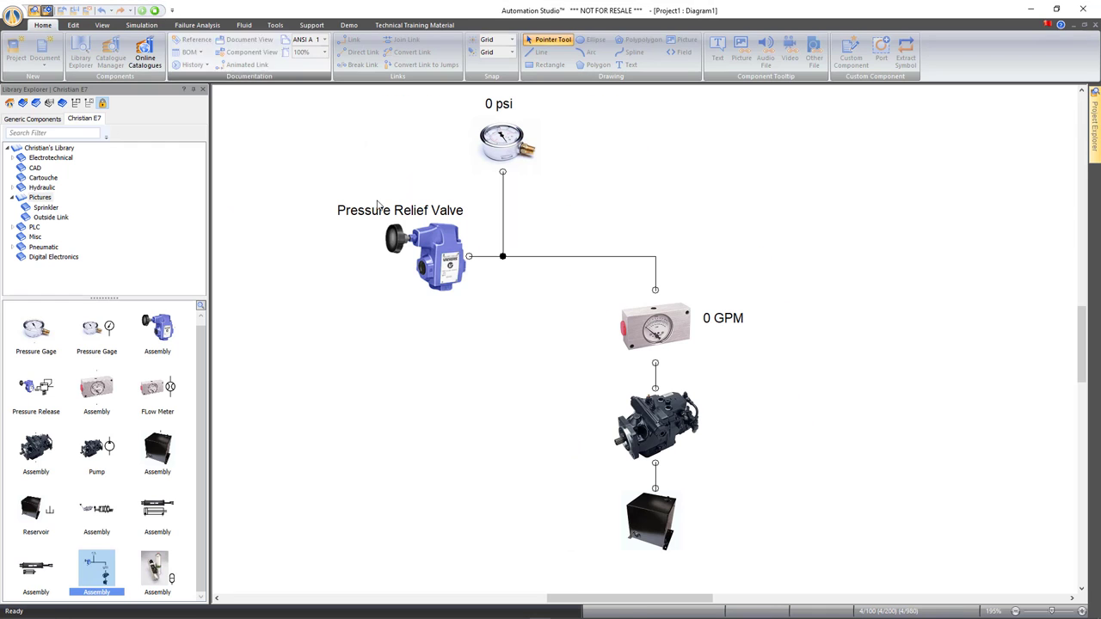
Step: Break the pump assembly out of the circuit group and move it to the empty area beside the circuit
drag(659, 413, 525, 411)
right_click(525, 409)
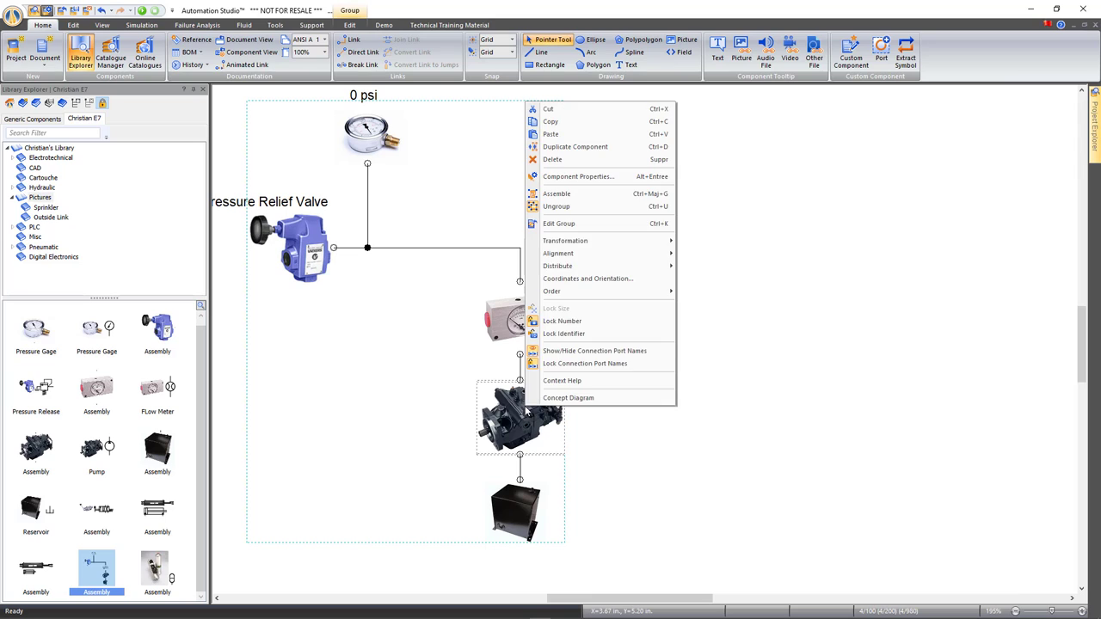
click(603, 221)
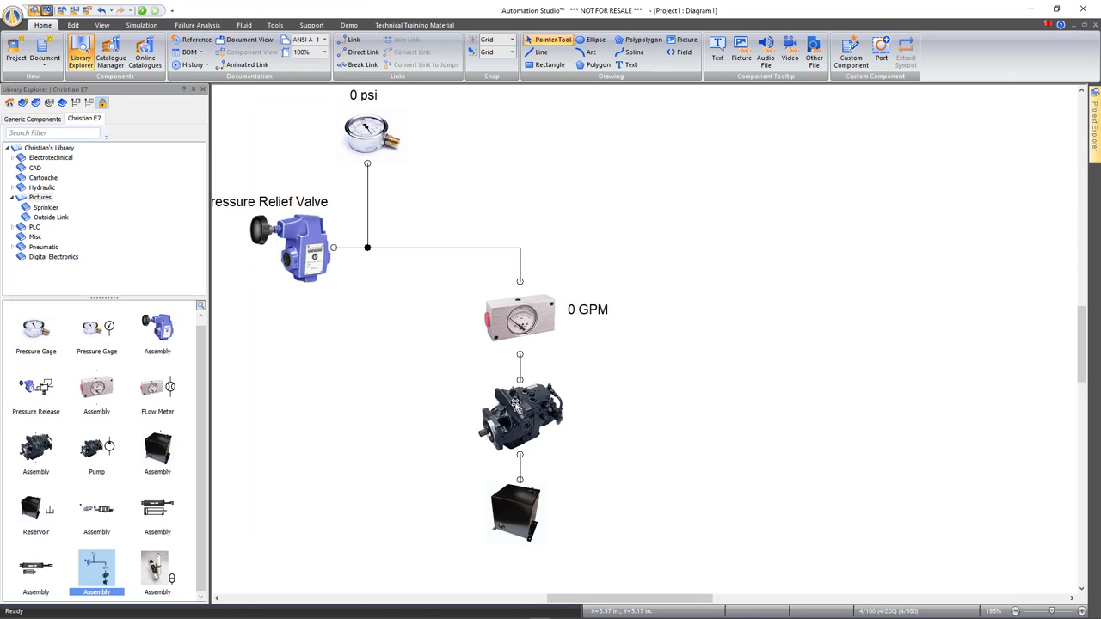
drag(516, 404, 749, 270)
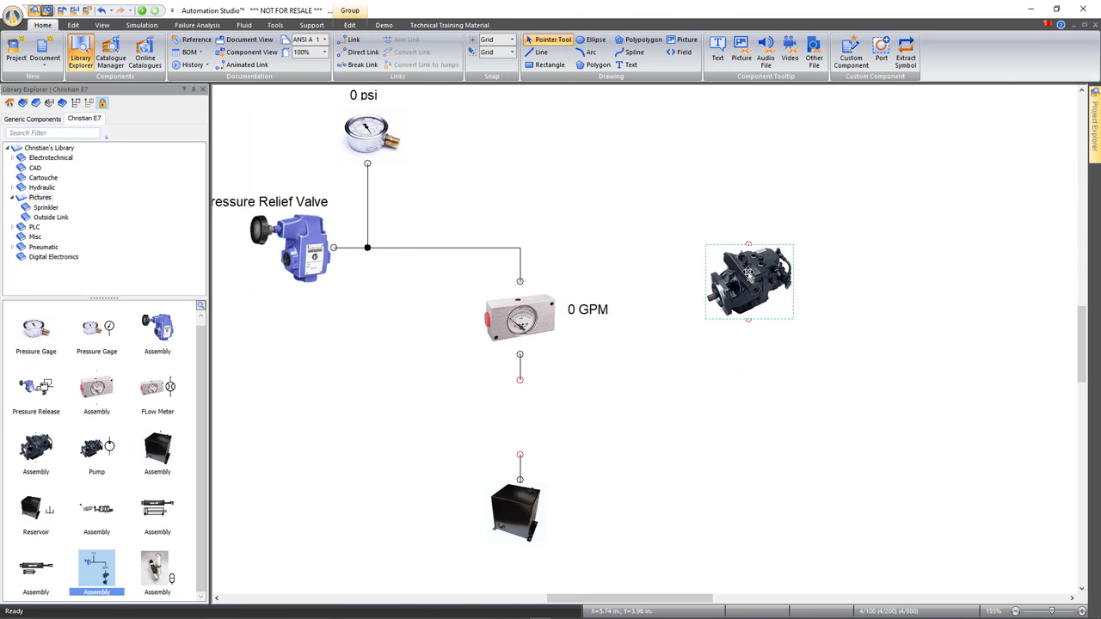
Step: Ungroup the pump assembly into its picture and hydraulic symbol, and align the picture over the symbol
right_click(748, 273)
click(774, 379)
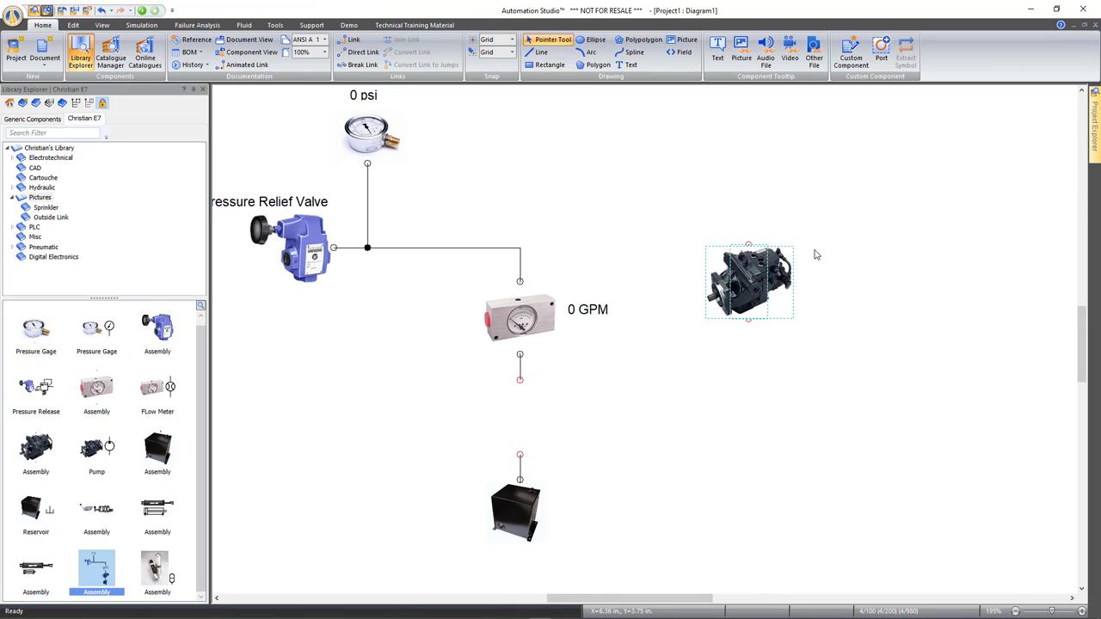
click(816, 254)
scroll(803, 255, up, 5)
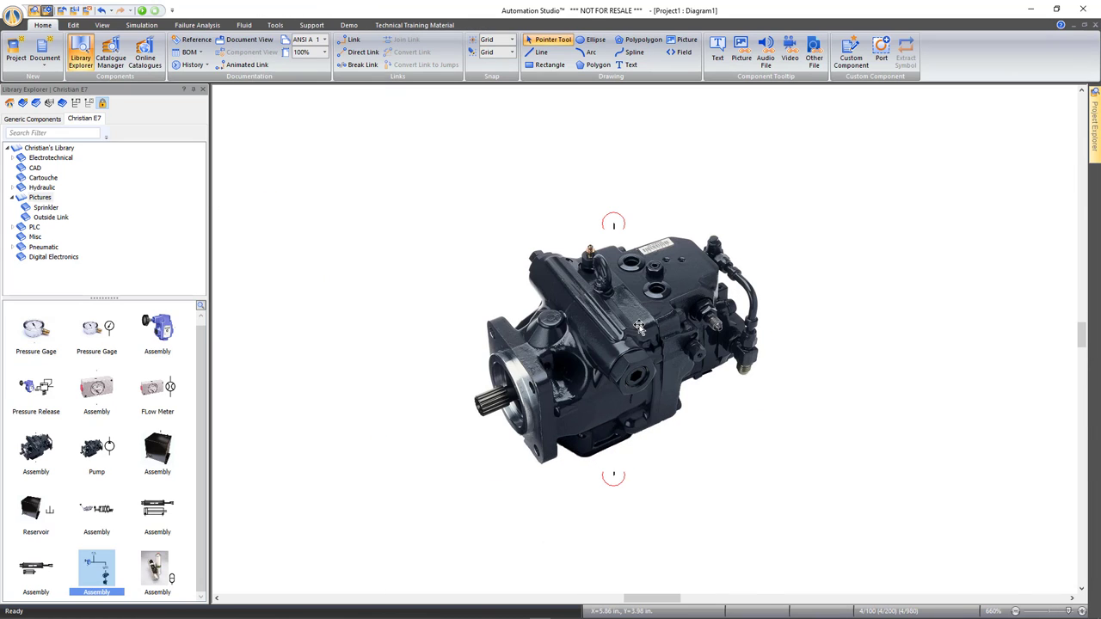
drag(639, 326, 608, 334)
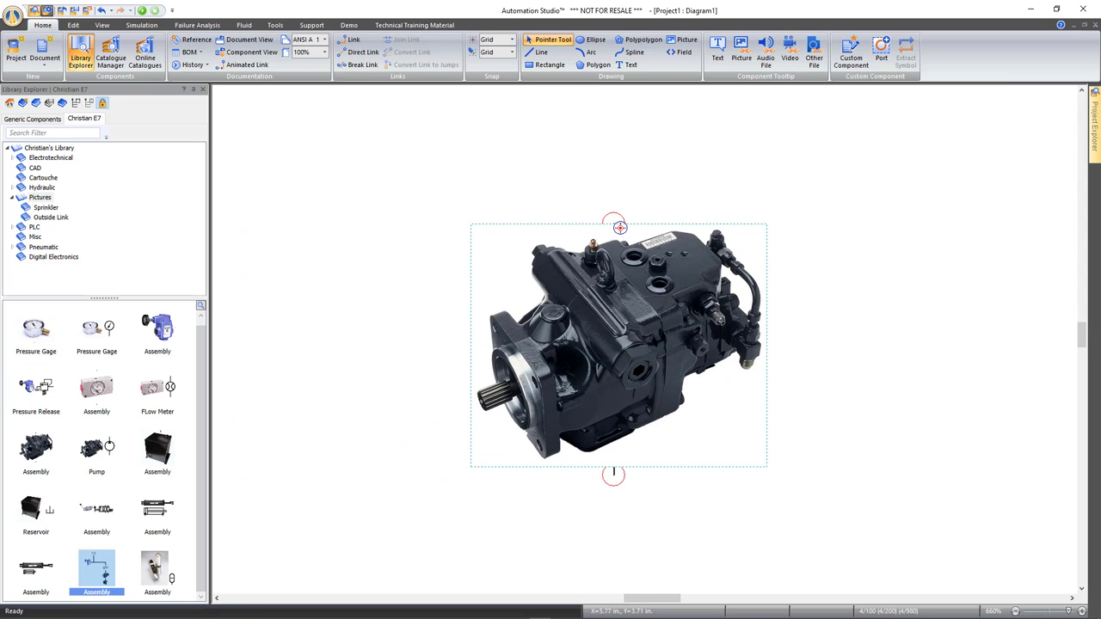
Step: Test the pump's connection ports by linking the upper port around to the lower port, and delete the link
click(614, 210)
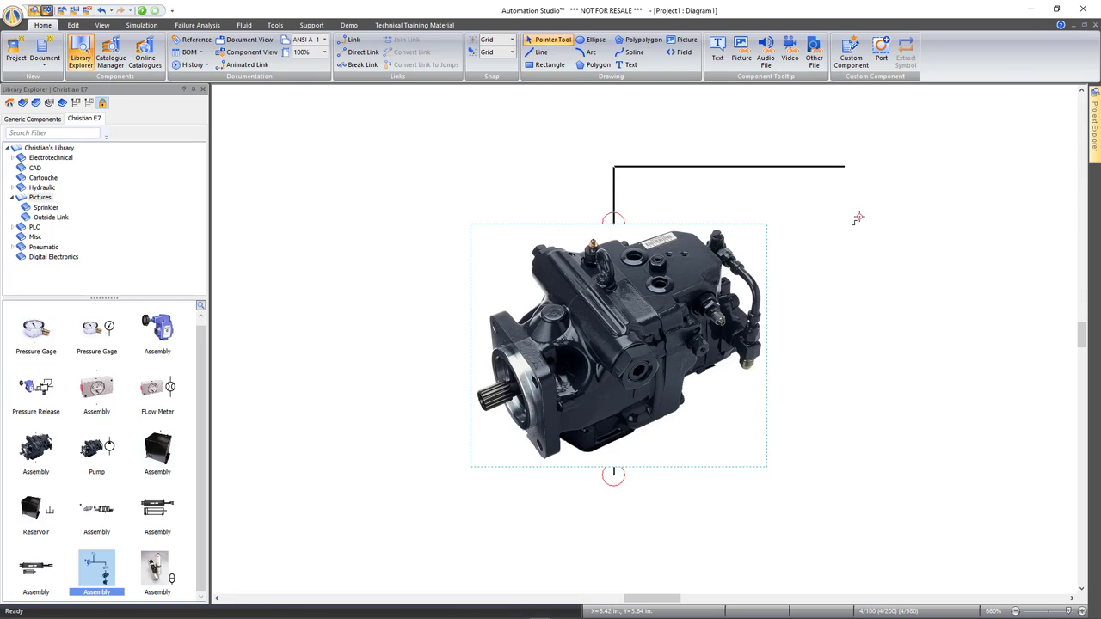
click(612, 474)
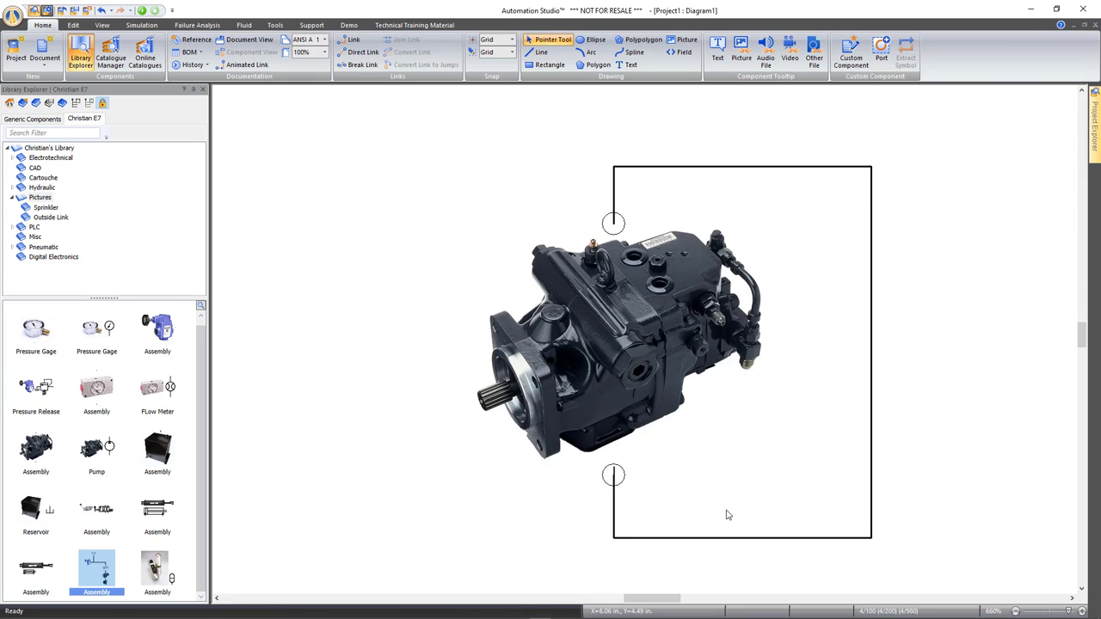
click(849, 539)
key(Delete)
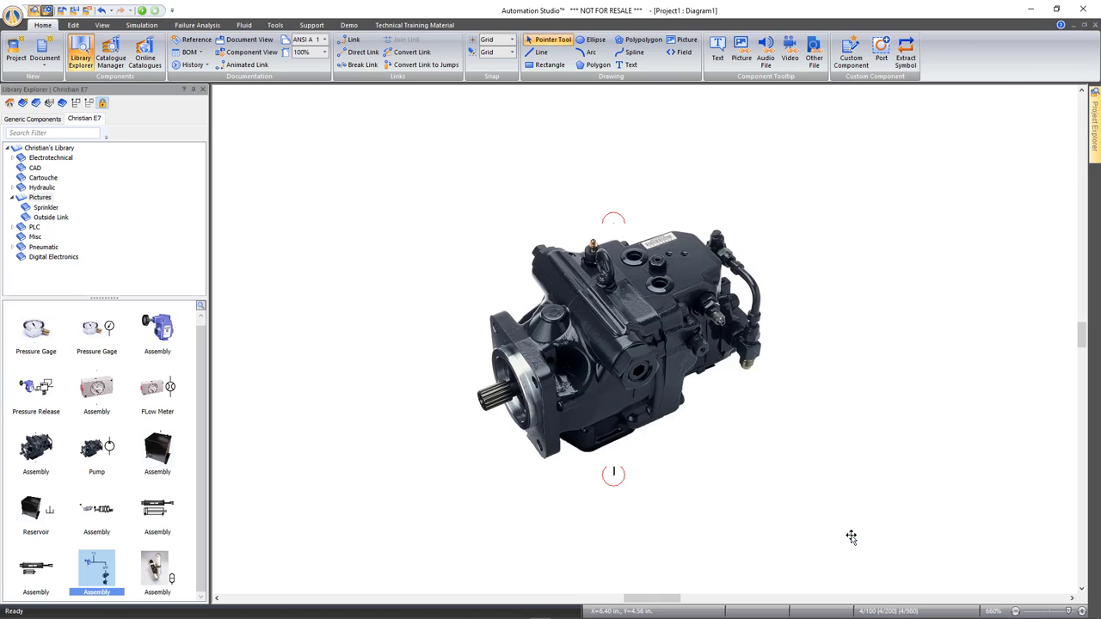
Step: Group the pump picture with the symbol behind it, and delete the grouped pump
drag(353, 157, 901, 555)
right_click(689, 317)
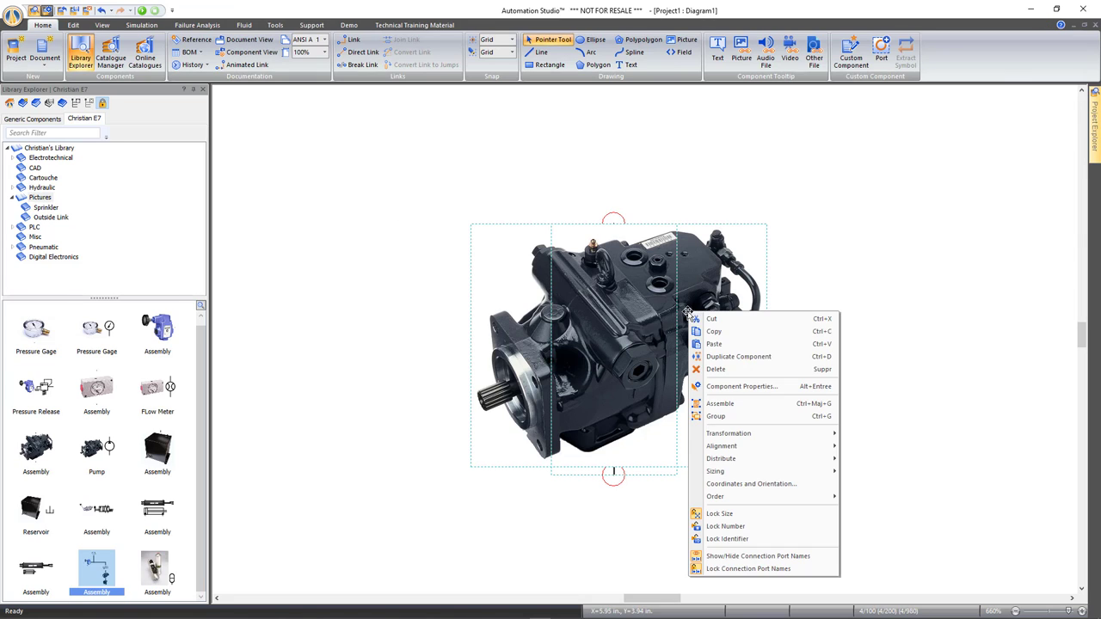
click(722, 417)
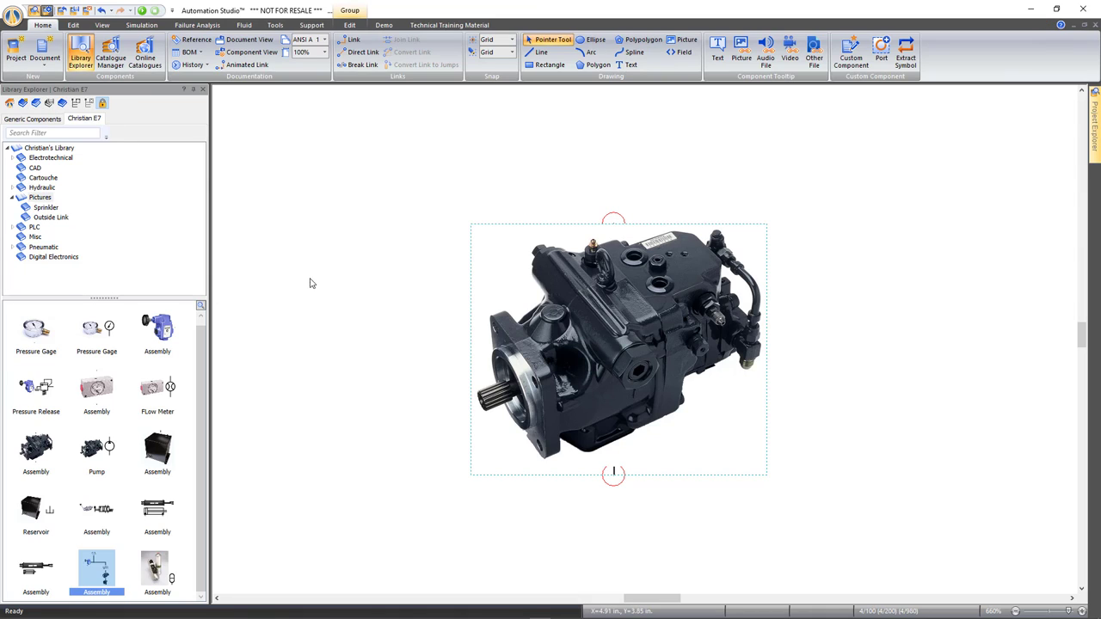
drag(413, 178, 804, 527)
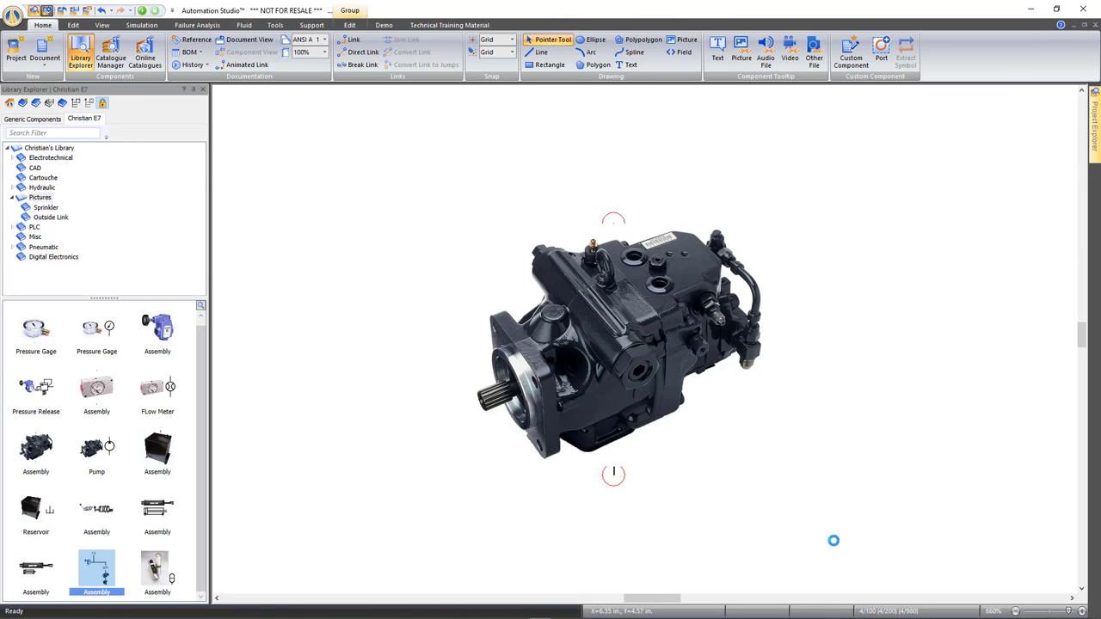
key(Delete)
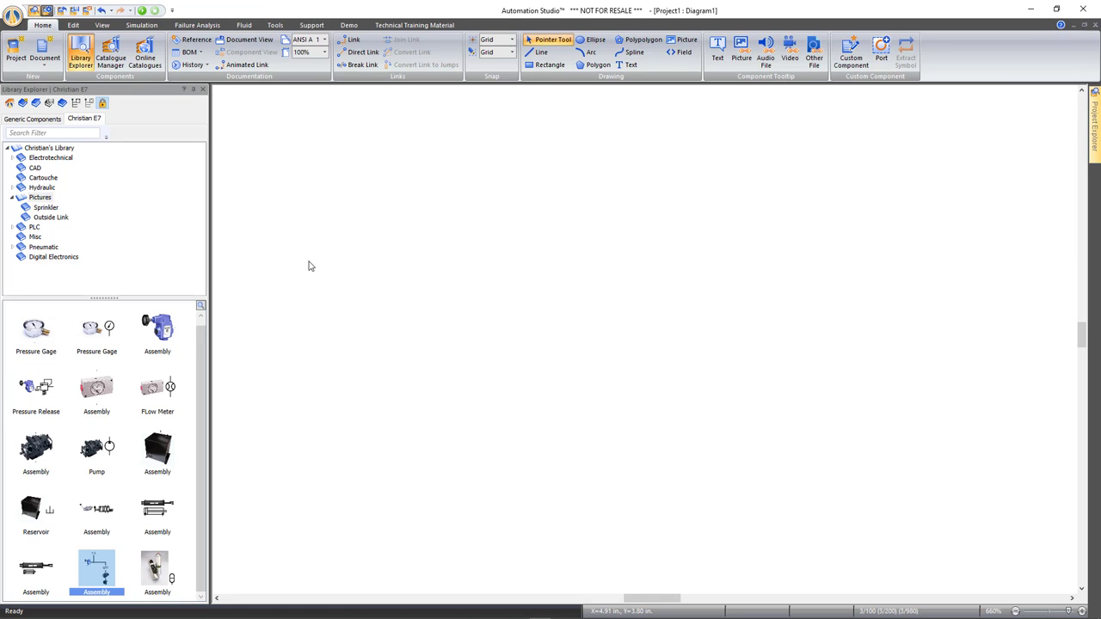
Step: Place the Sprinkler G23 from the Sprinkler category in the diagram and move its GPM reading closer to the picture
click(46, 207)
drag(36, 331, 484, 248)
scroll(629, 298, down, 1)
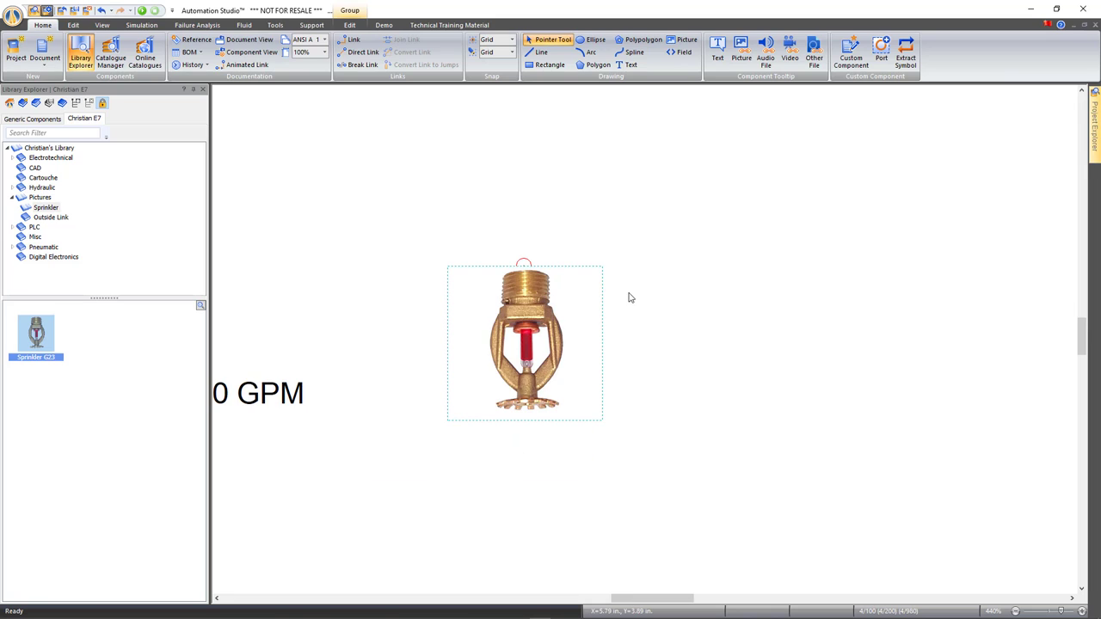
drag(288, 391, 408, 338)
Step: Ungroup the sprinkler and move its picture aside to expose the throttle and reservoir symbols with their inlet port
right_click(522, 307)
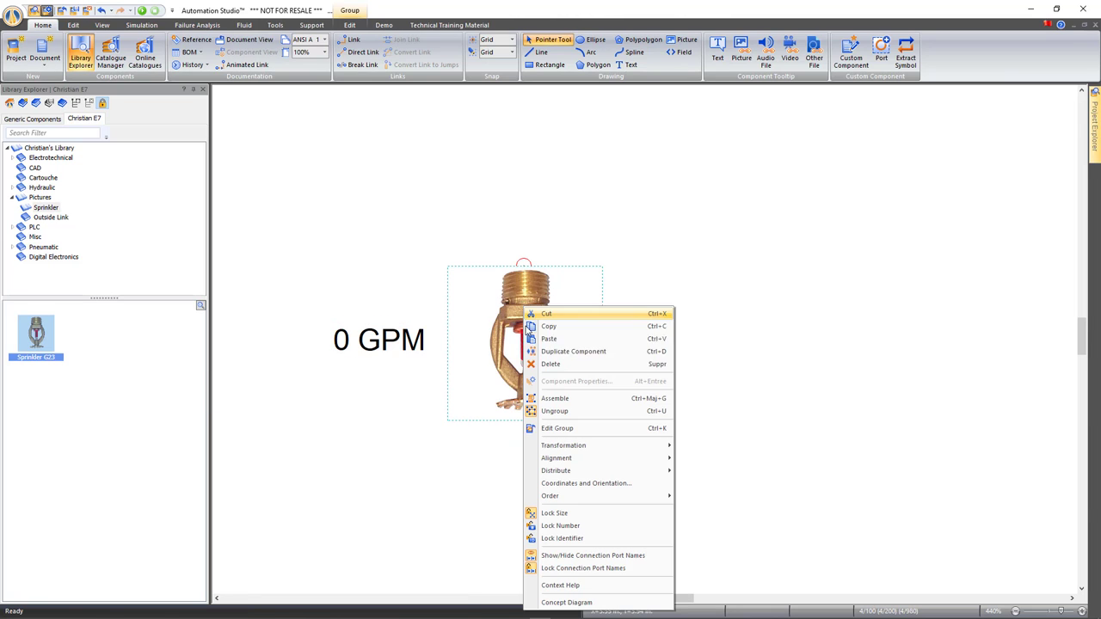
click(554, 411)
click(636, 391)
drag(528, 318, 679, 338)
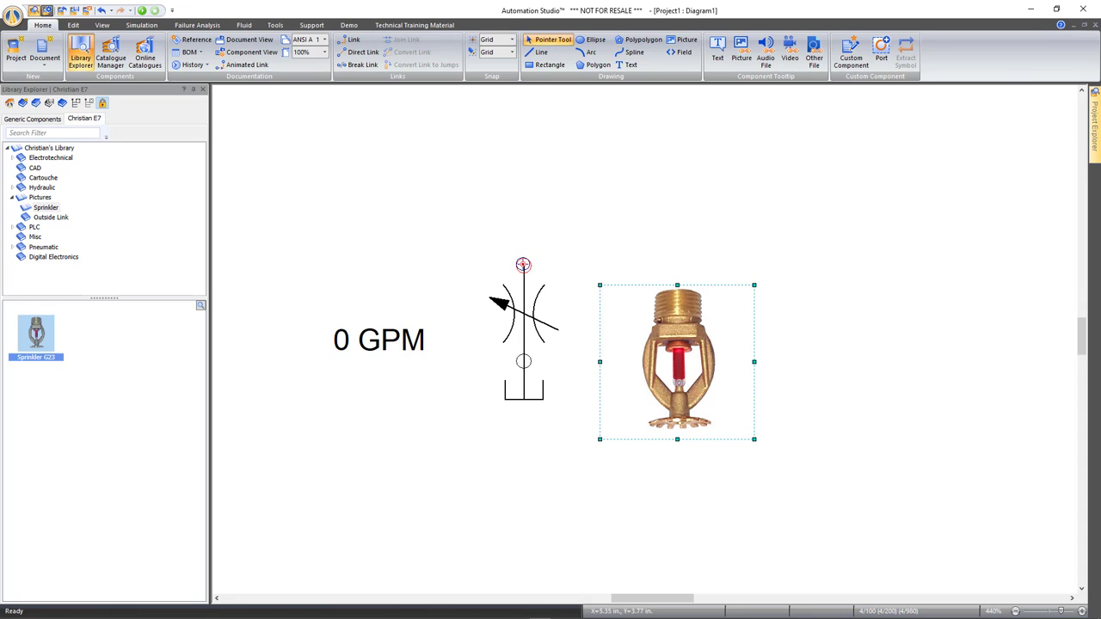
click(523, 264)
right_click(523, 254)
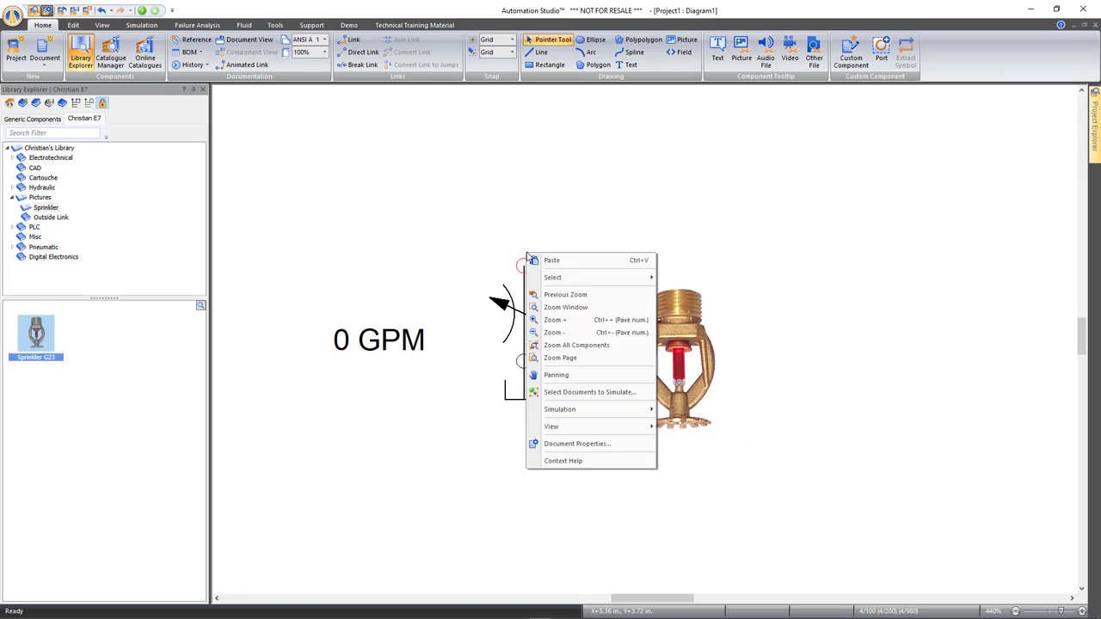
Step: Clear the sprinkler's picture, its throttle and reservoir symbols, and the GPM reading from the diagram
click(554, 229)
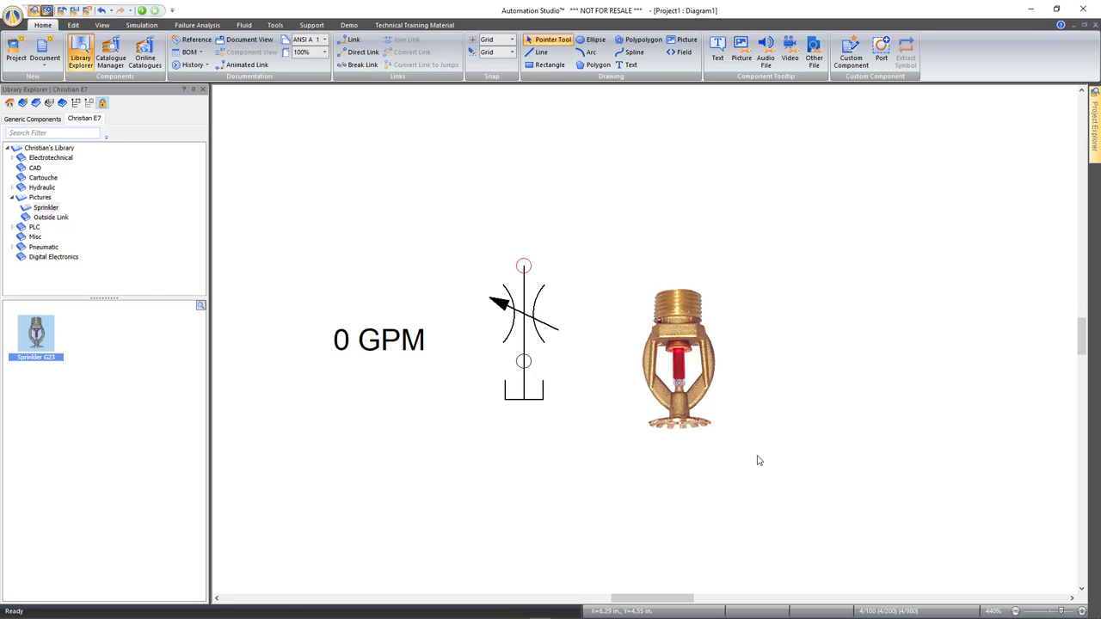
key(ctrl+z)
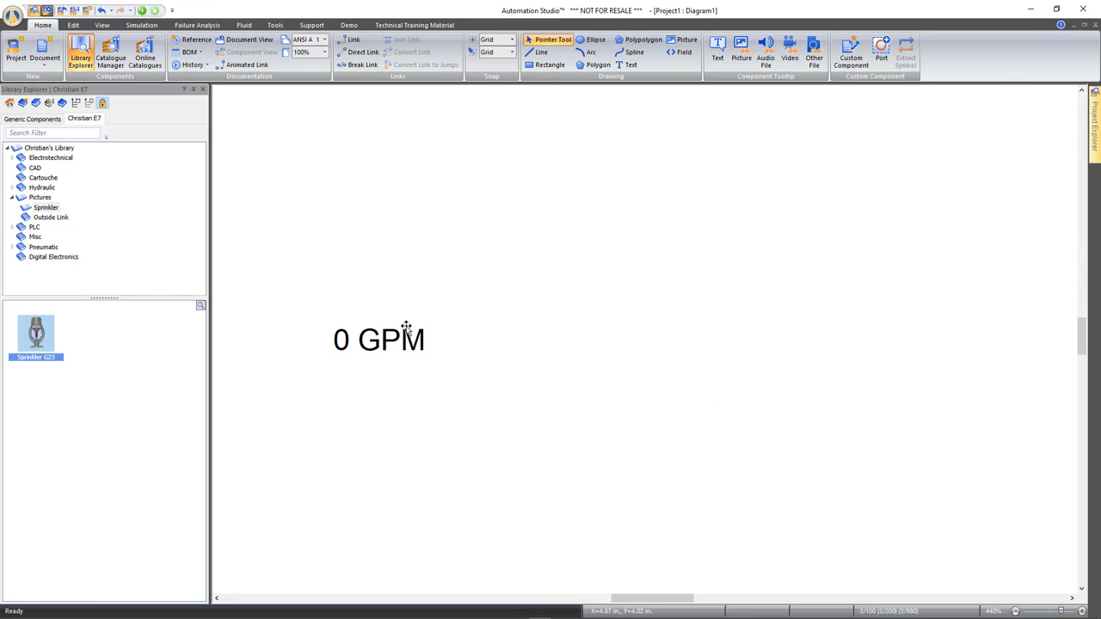
key(ctrl+z)
key(ctrl+z)
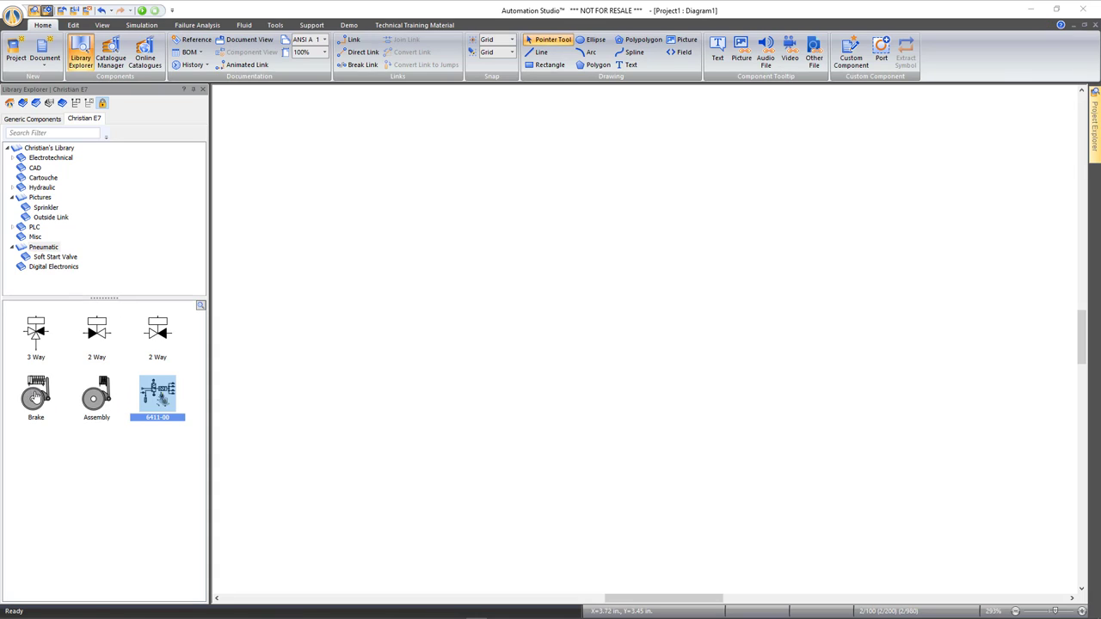
Step: Place the Brake from the personal library's Pneumatic category and a push-button 3/2-Way NO valve from the generic Pneumatic components beside it
drag(35, 396, 667, 197)
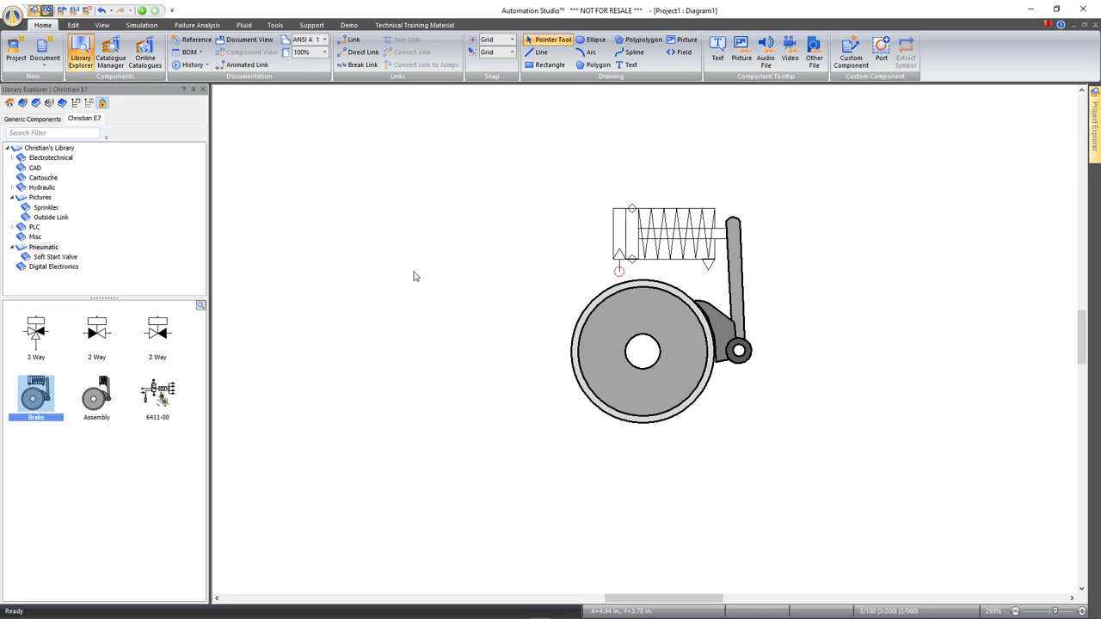
click(33, 119)
click(56, 177)
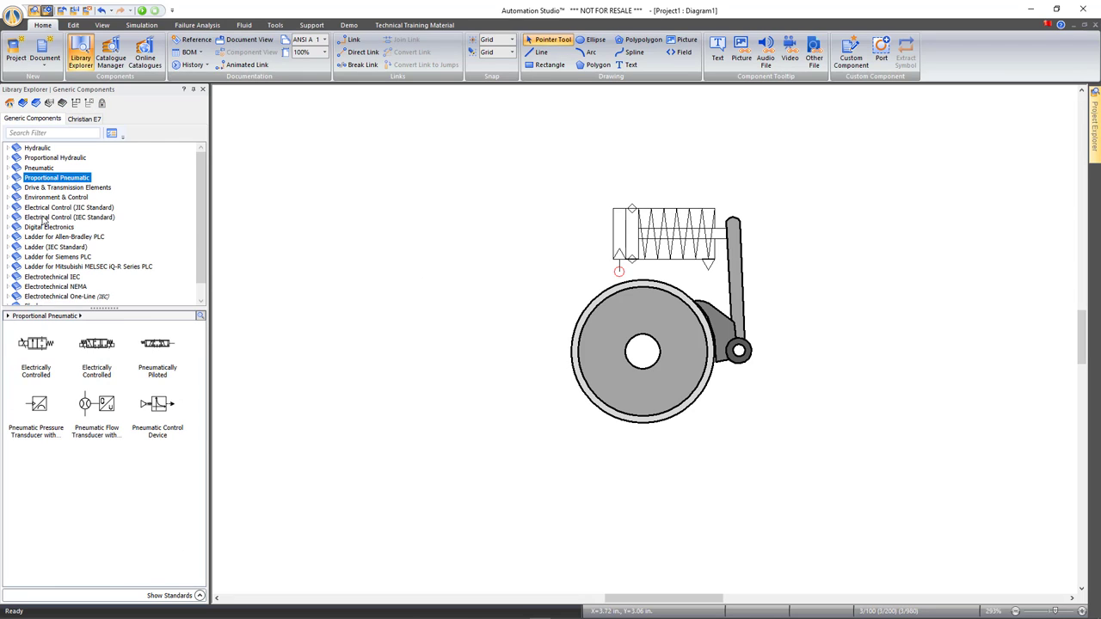
click(40, 168)
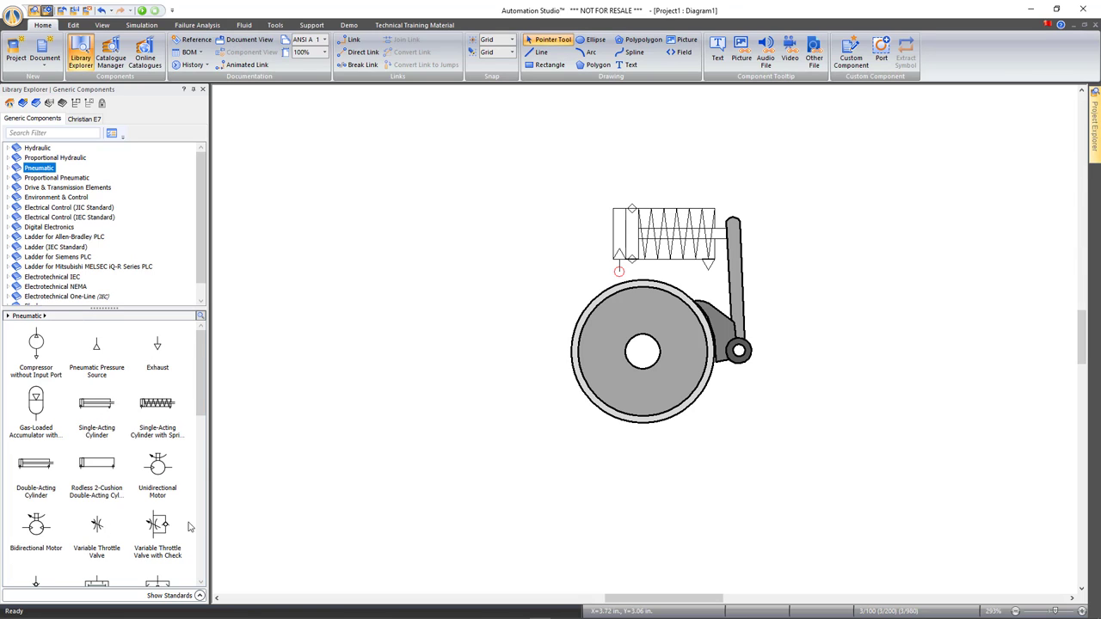
scroll(187, 488, down, 5)
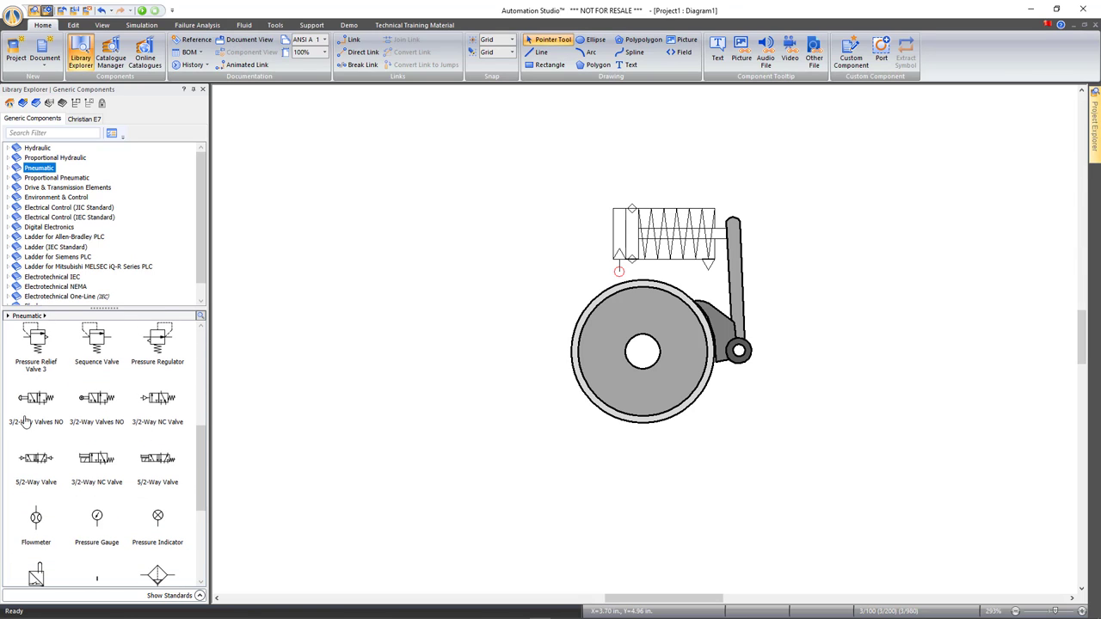
drag(31, 402, 426, 292)
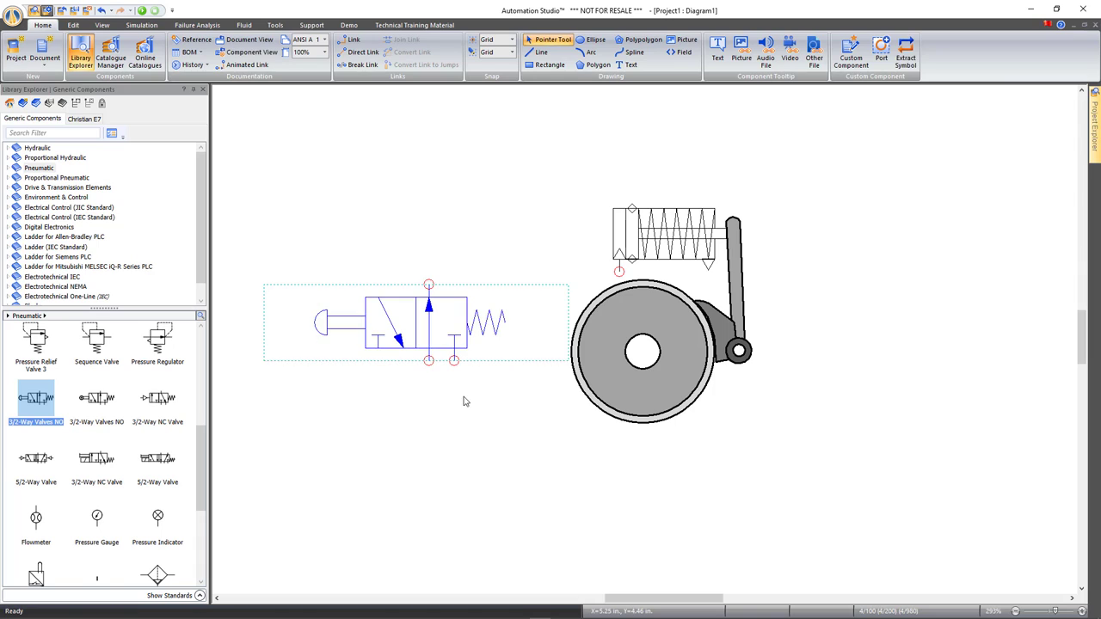
Step: Attach a Pneumatic Pressure Source and an Exhaust to the valve's lower ports, and link its upper port to the brake cylinder
scroll(188, 413, up, 5)
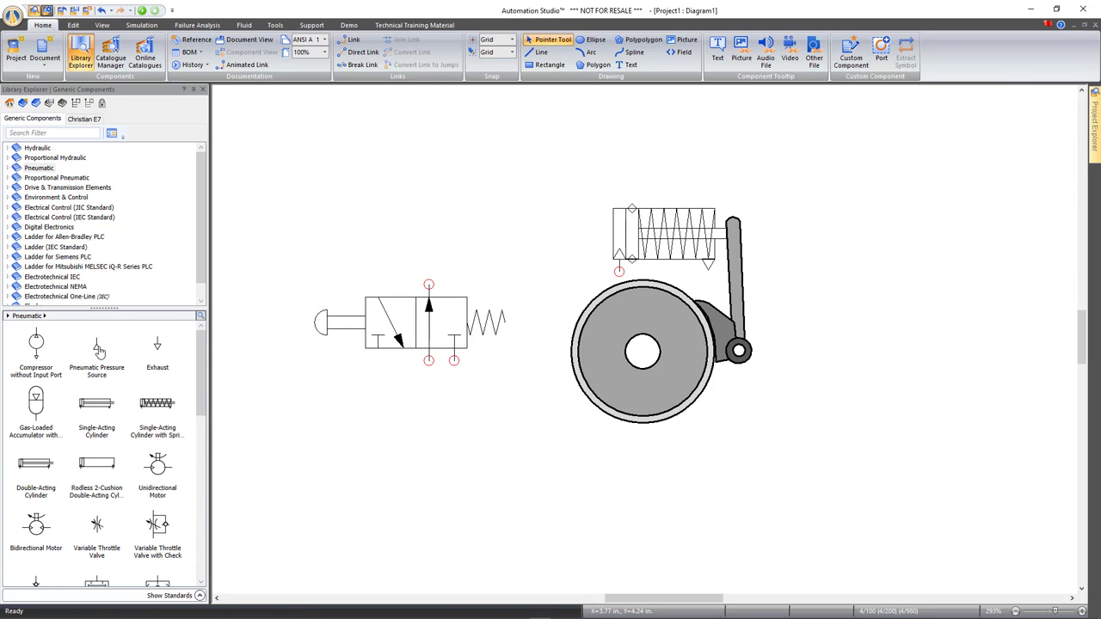
drag(99, 348, 456, 378)
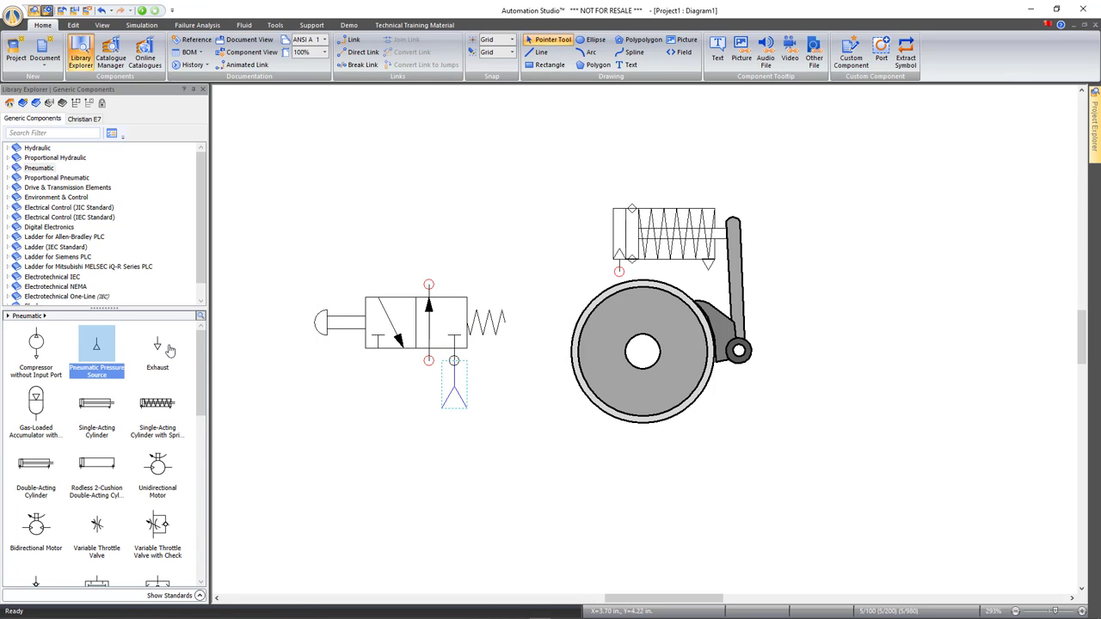
drag(159, 348, 428, 378)
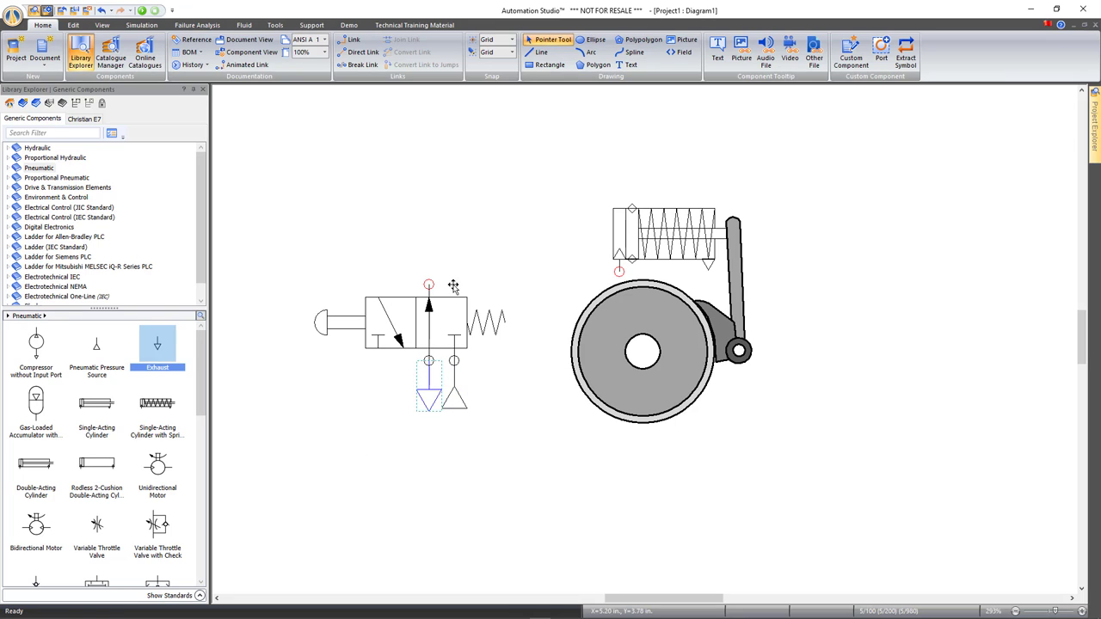
click(432, 285)
drag(432, 285, 620, 271)
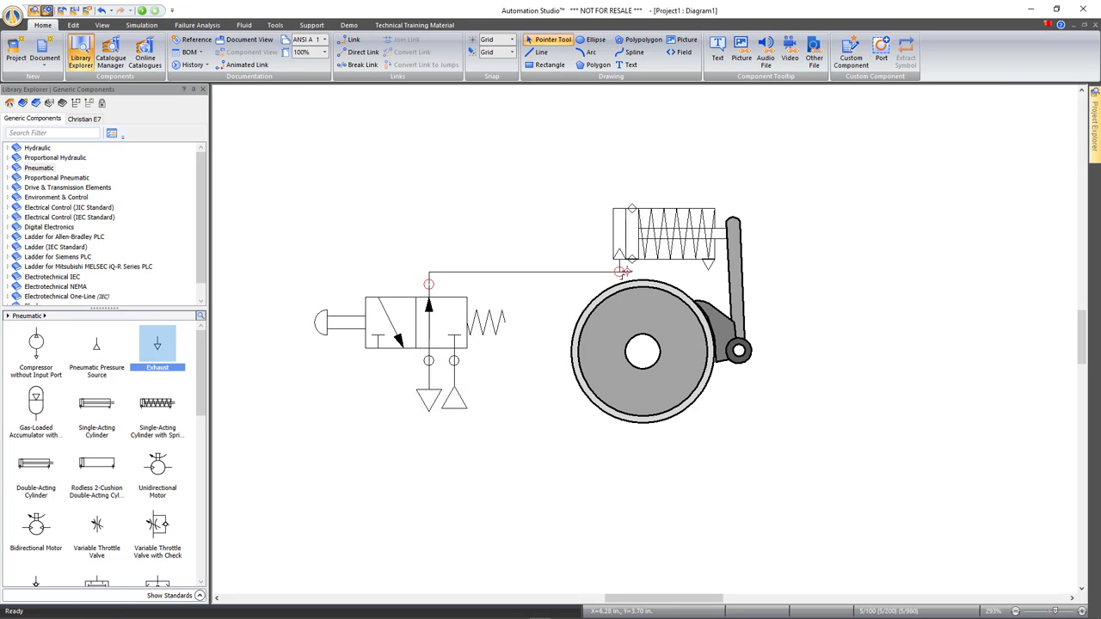
Step: Simulate the brake circuit, operate the valve's push button to actuate the brake, and stop the simulation
click(142, 11)
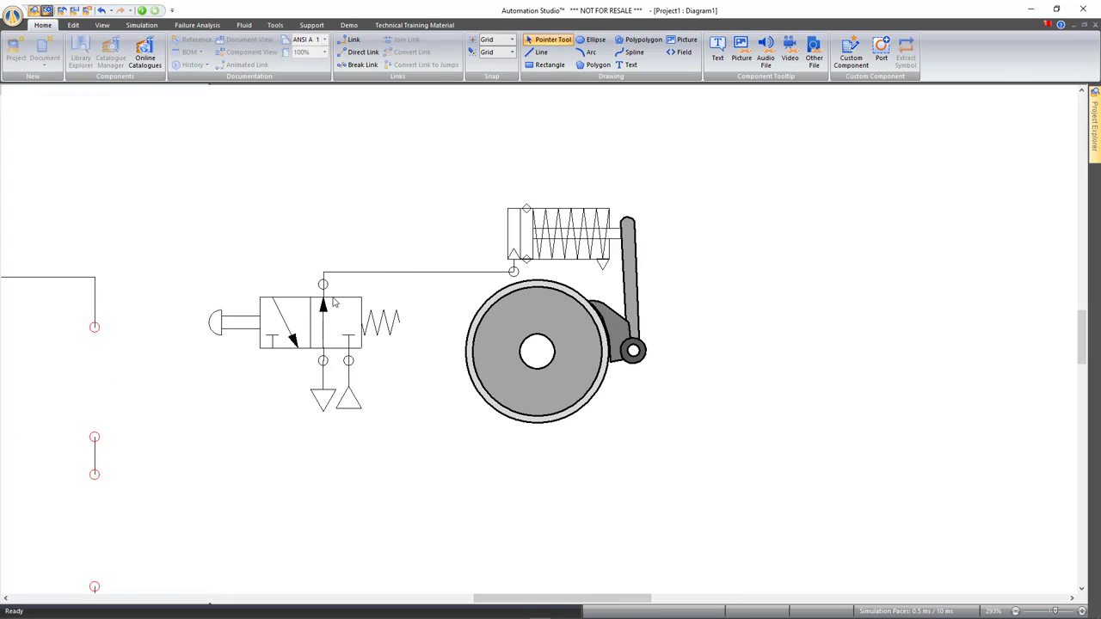
click(220, 325)
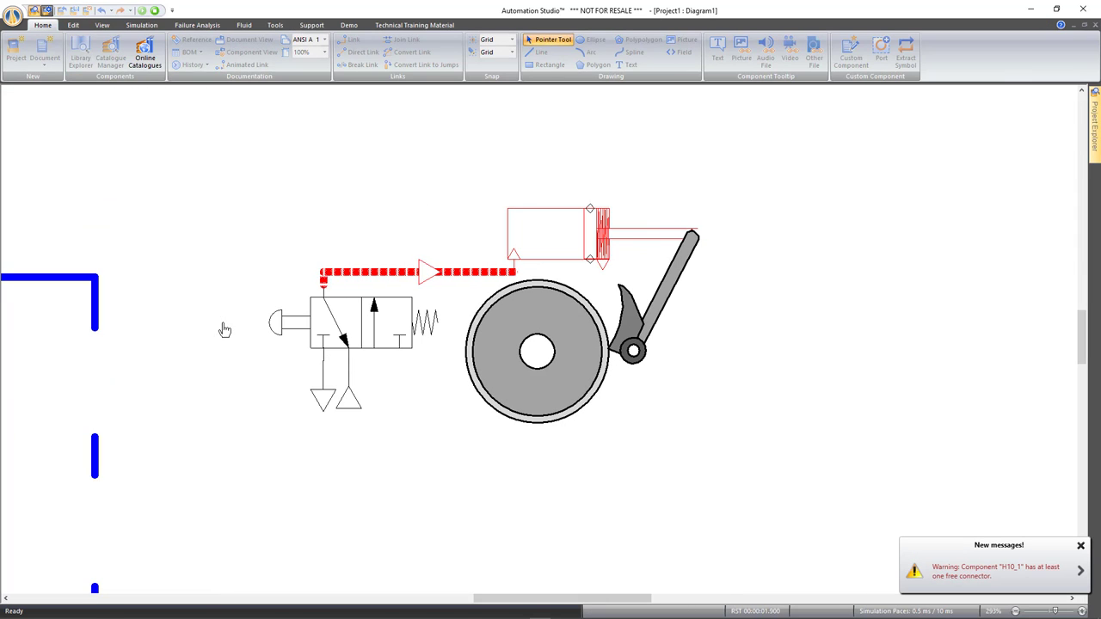
click(221, 324)
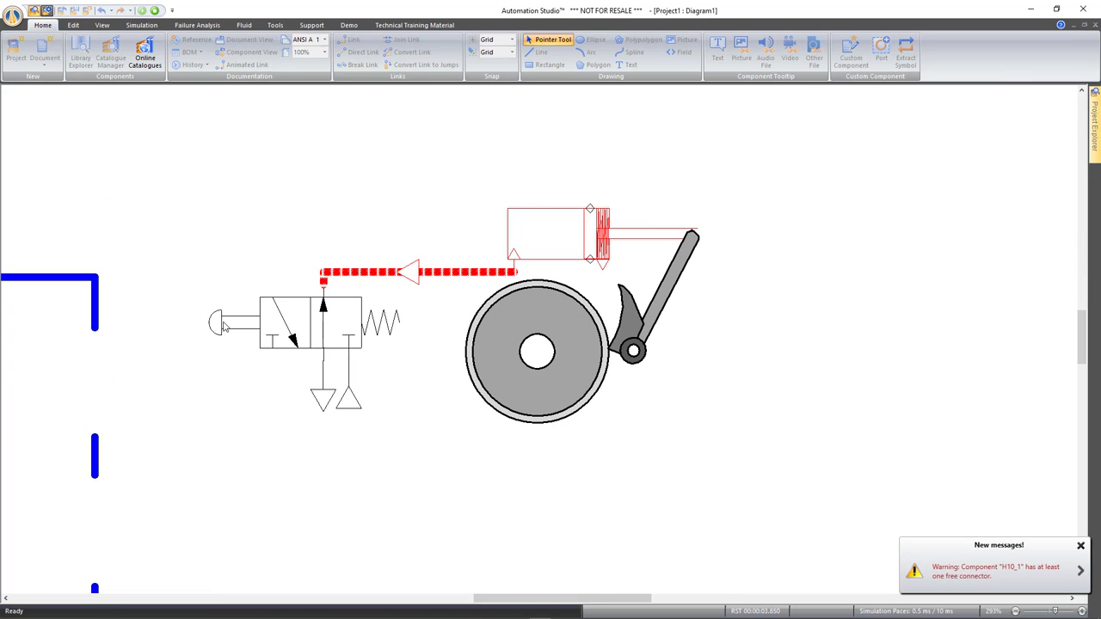
click(221, 325)
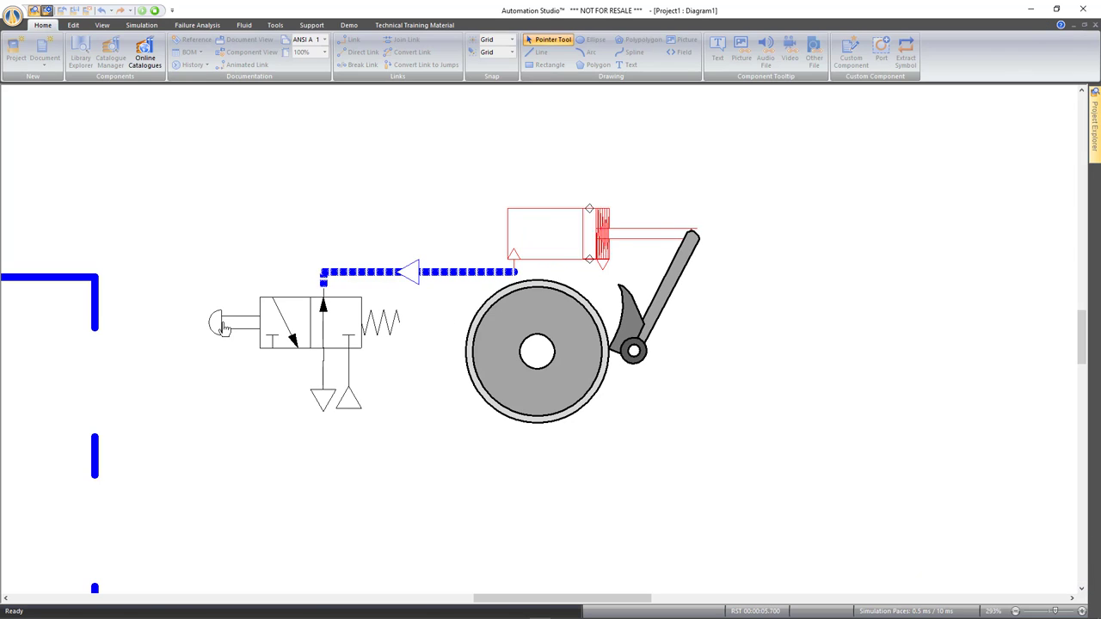
click(154, 10)
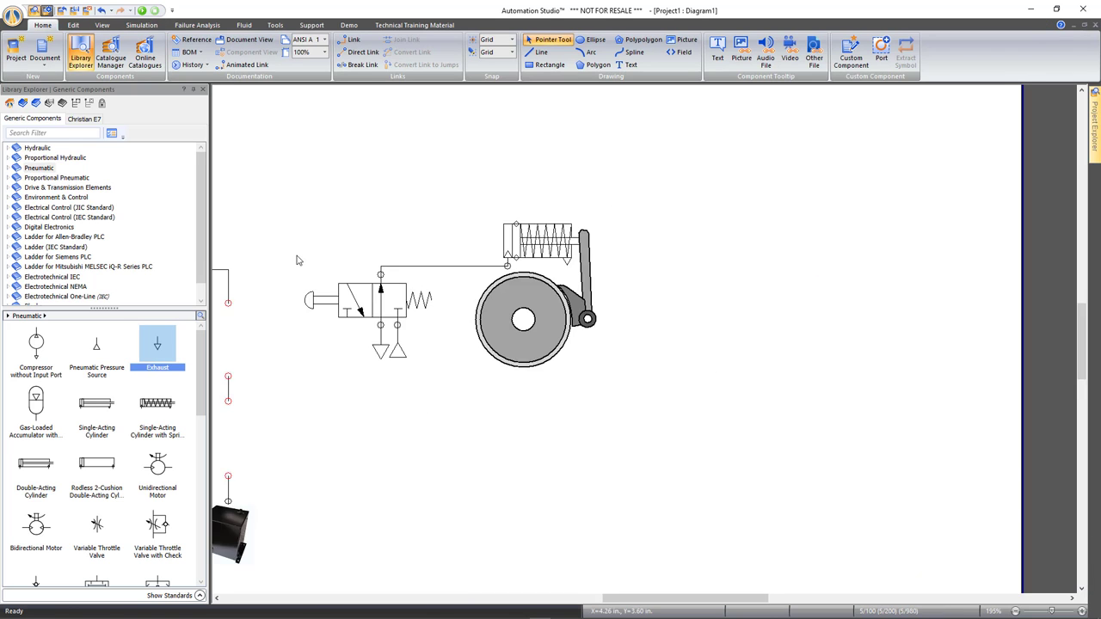
Step: Delete the leftover hydraulic components beside the brake circuit
drag(321, 135, 613, 550)
key(Delete)
scroll(850, 296, up, 5)
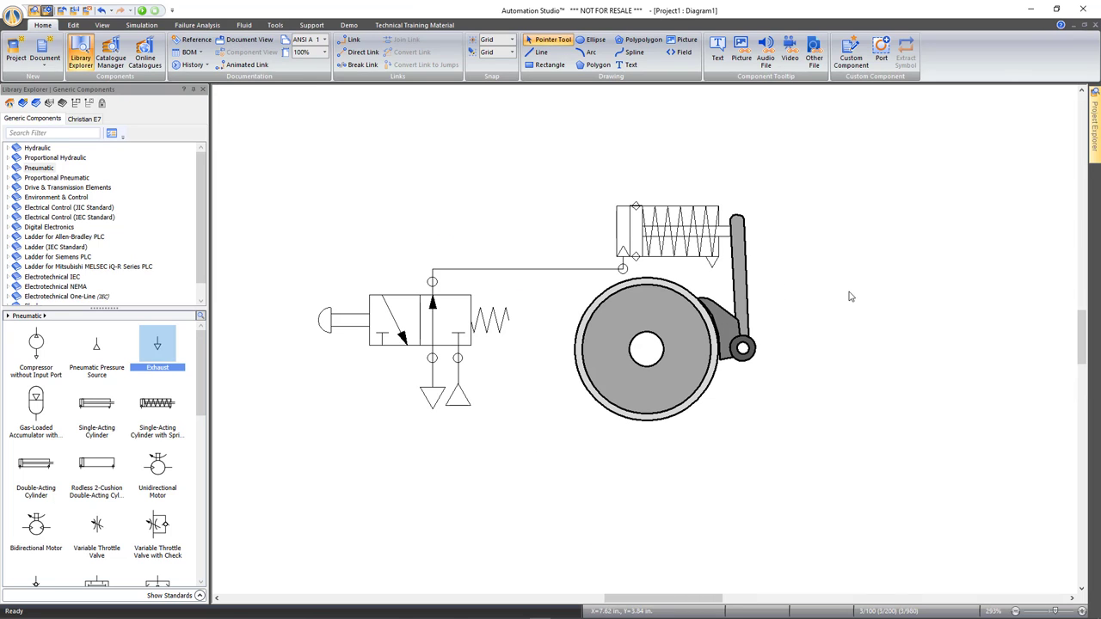
Step: Run the simulation again without the leftover components, operate the valve's push button, and stop it
click(142, 11)
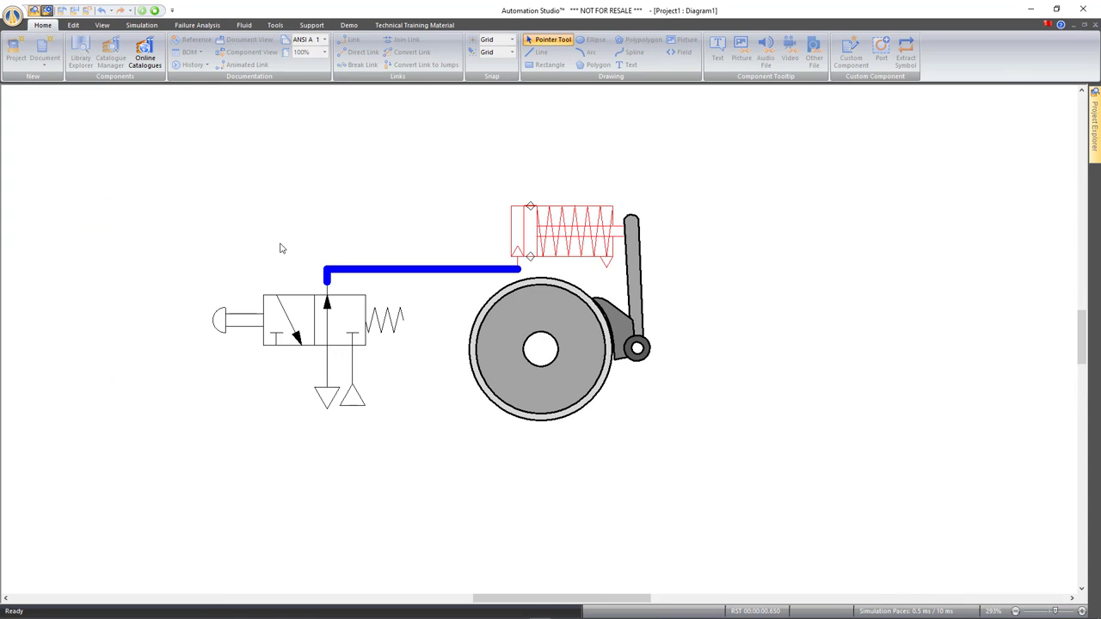
click(226, 323)
click(155, 13)
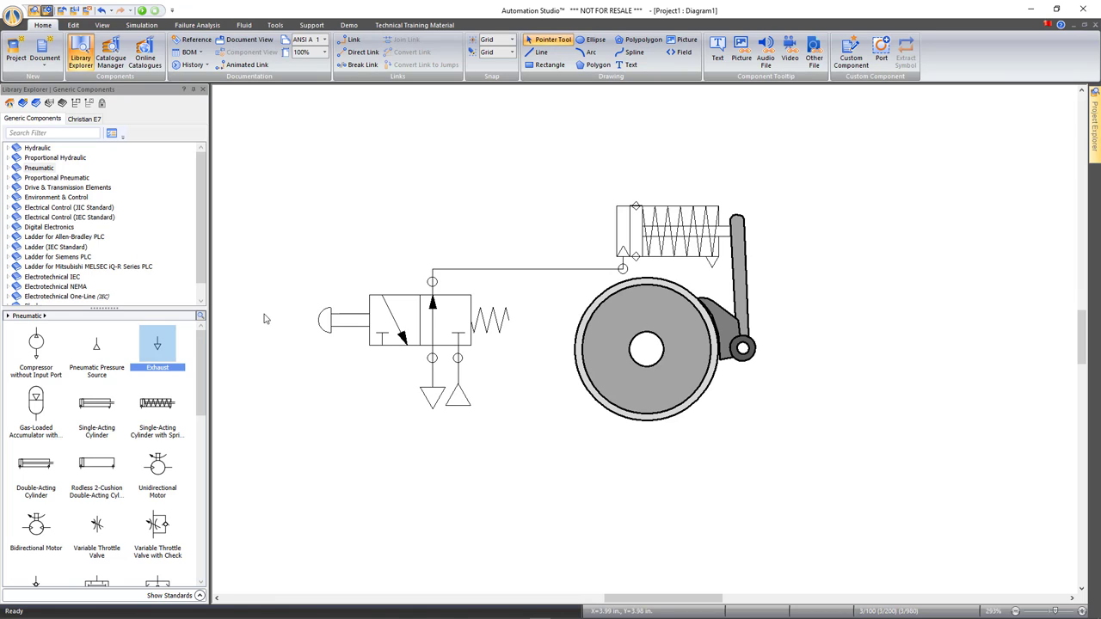
Step: Display the Soft Start Valve category under Pneumatic in the personal library
click(85, 120)
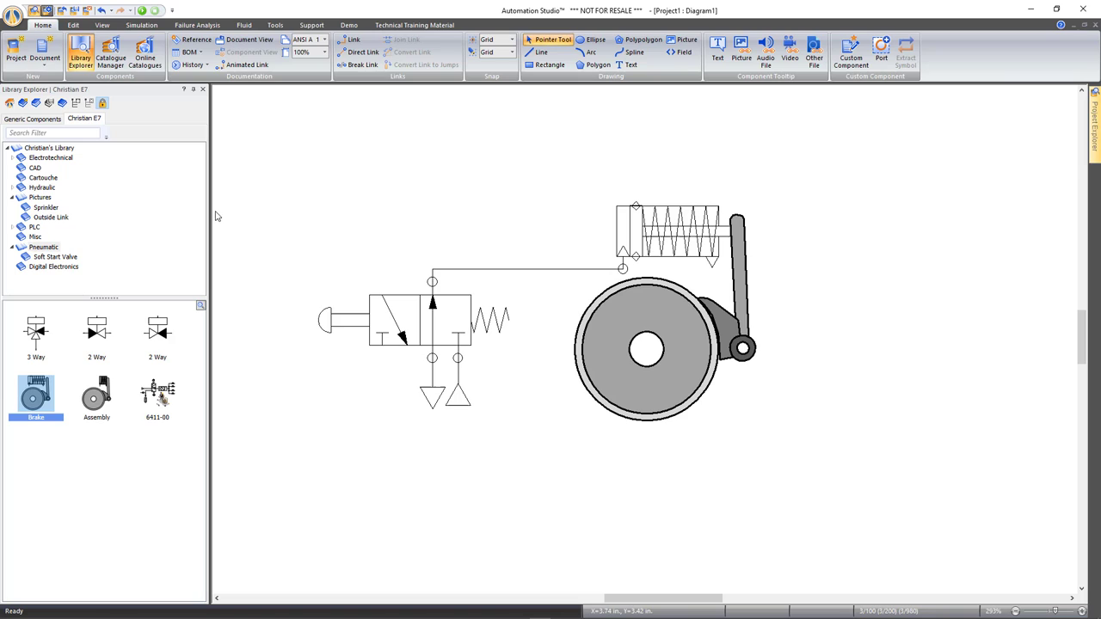
click(46, 258)
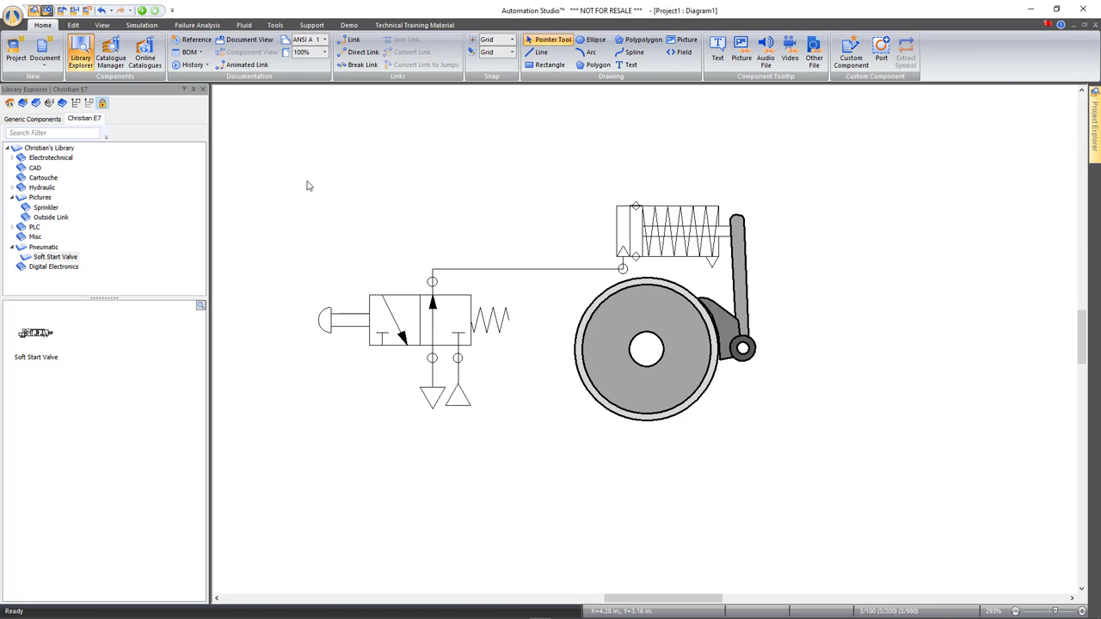
drag(299, 175, 862, 487)
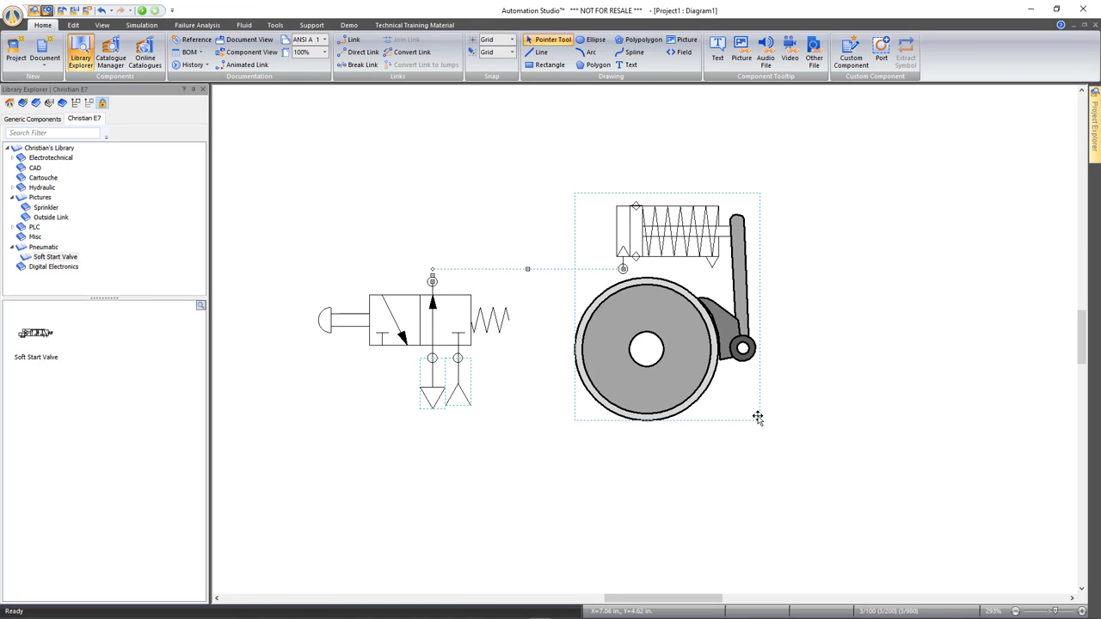
key(Delete)
click(404, 321)
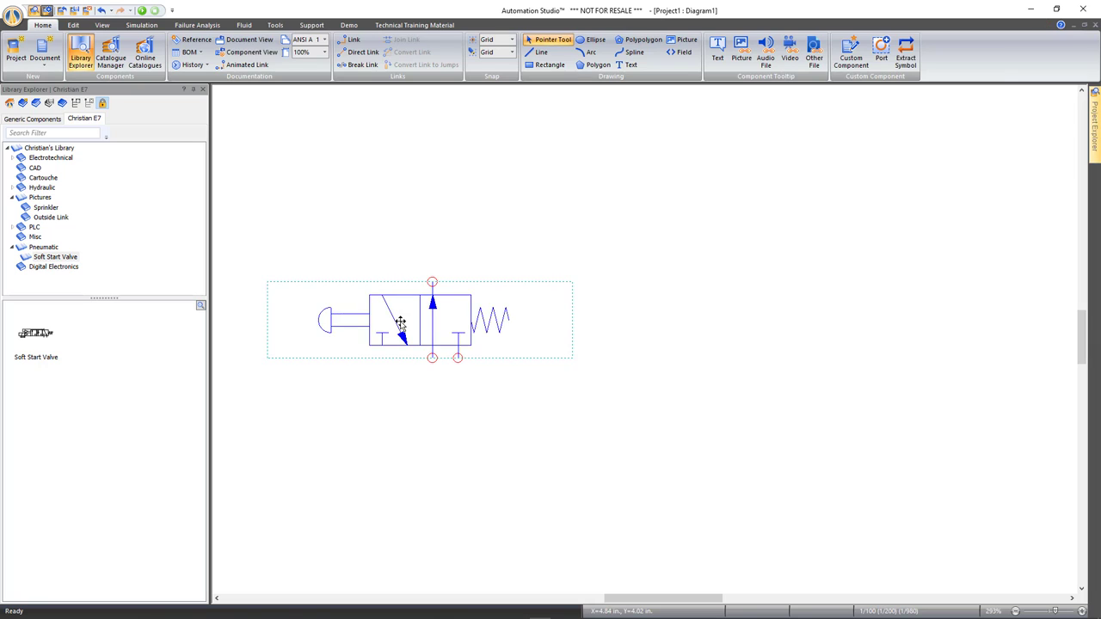
key(Delete)
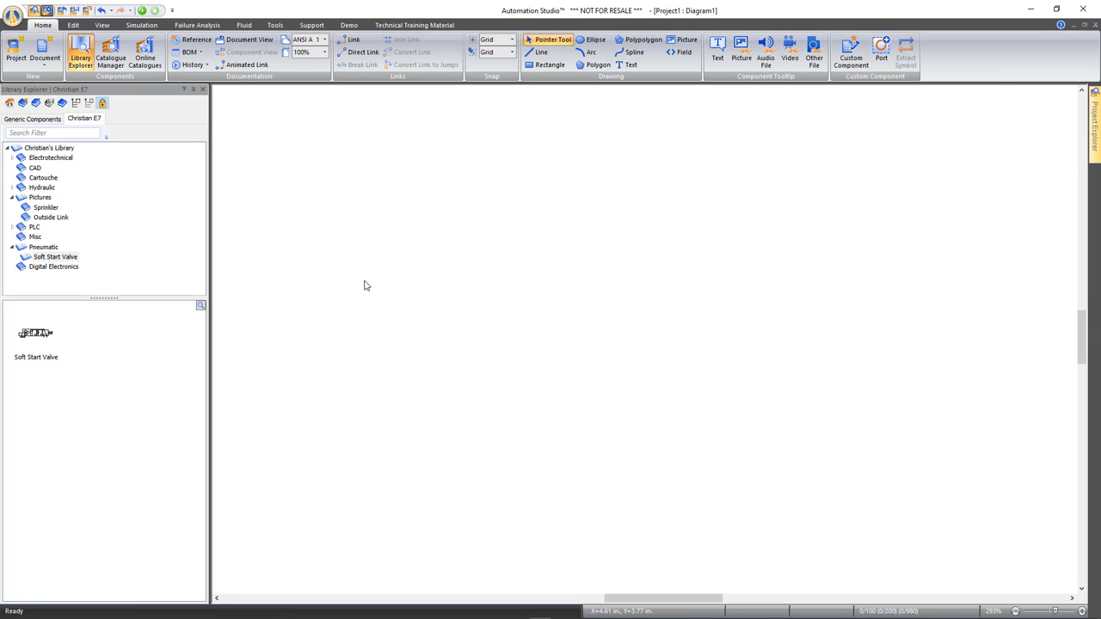
key(ctrl+z)
key(ctrl+z)
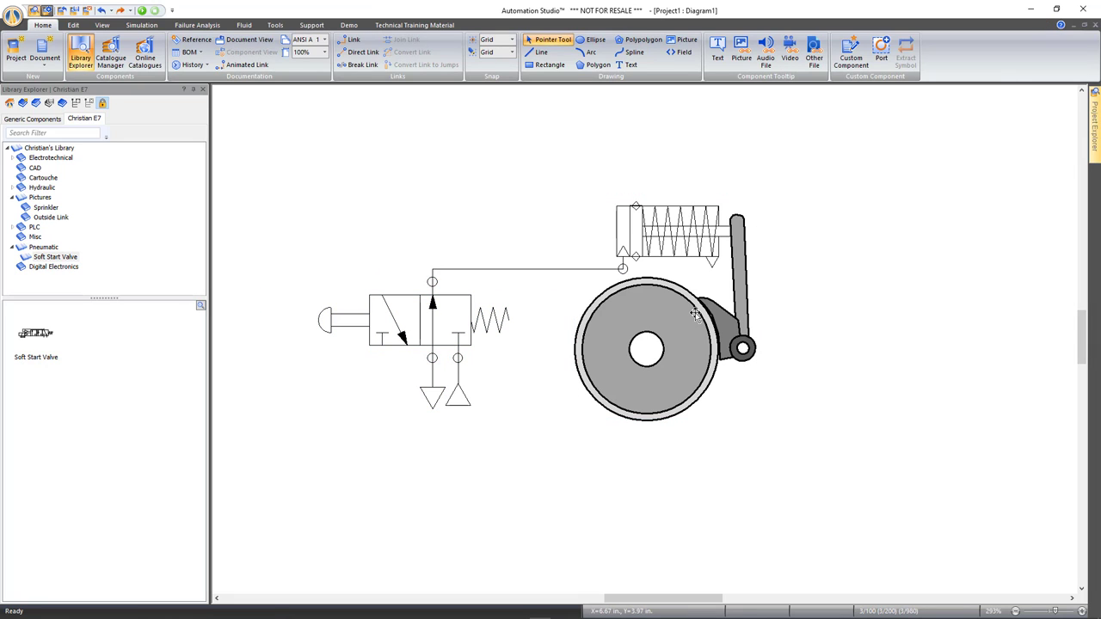
Step: Ungroup the brake to separate its spring-return cylinder from the wheel-and-lever assembly
click(695, 315)
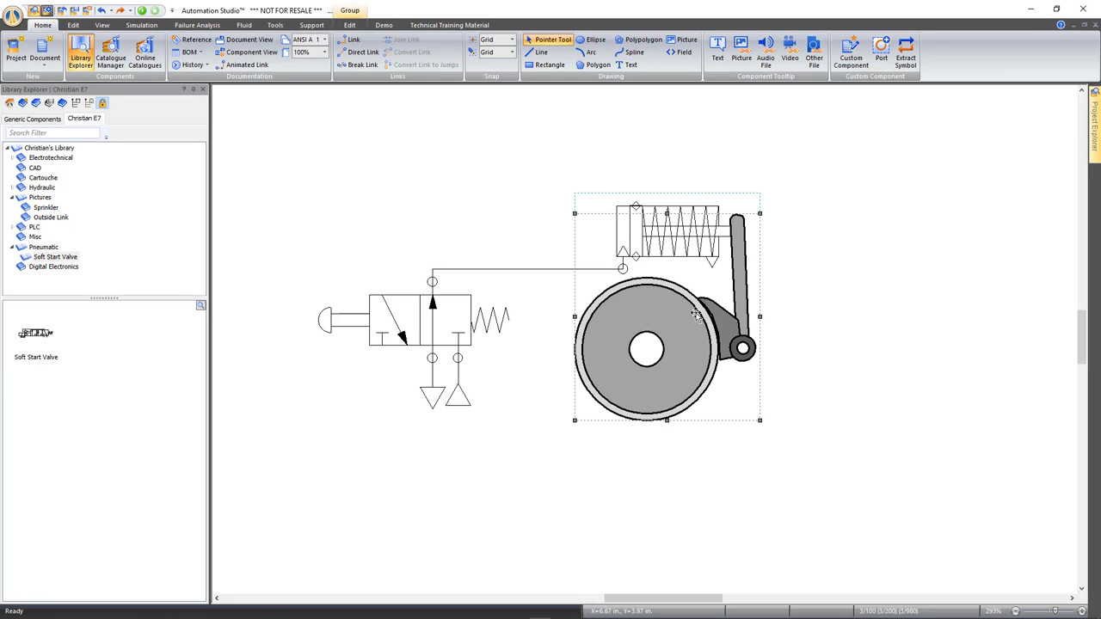
right_click(695, 315)
click(727, 425)
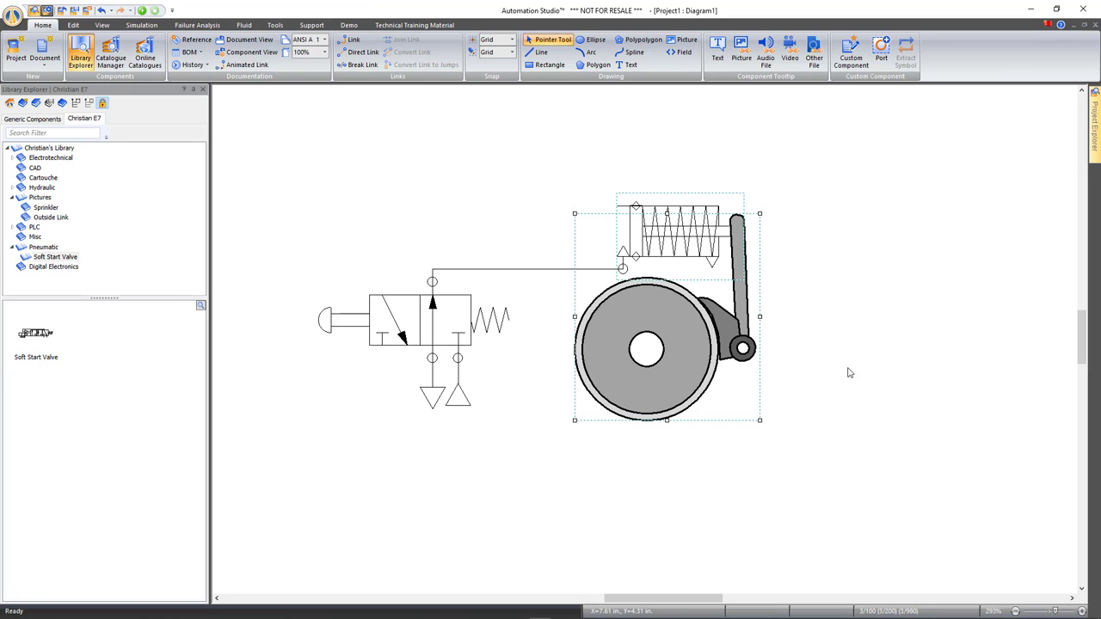
Step: Examine the Free Rotation settings and variable association of the brake assembly's lever subassembly ASB3_1, and close the component properties
click(729, 337)
double_click(730, 334)
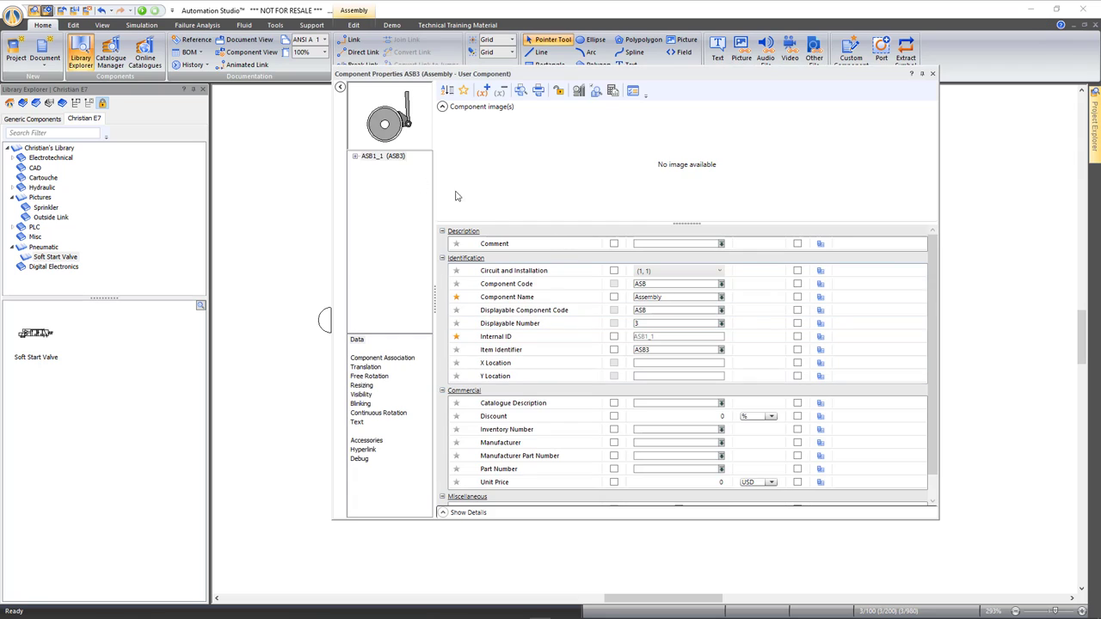
click(355, 157)
click(393, 164)
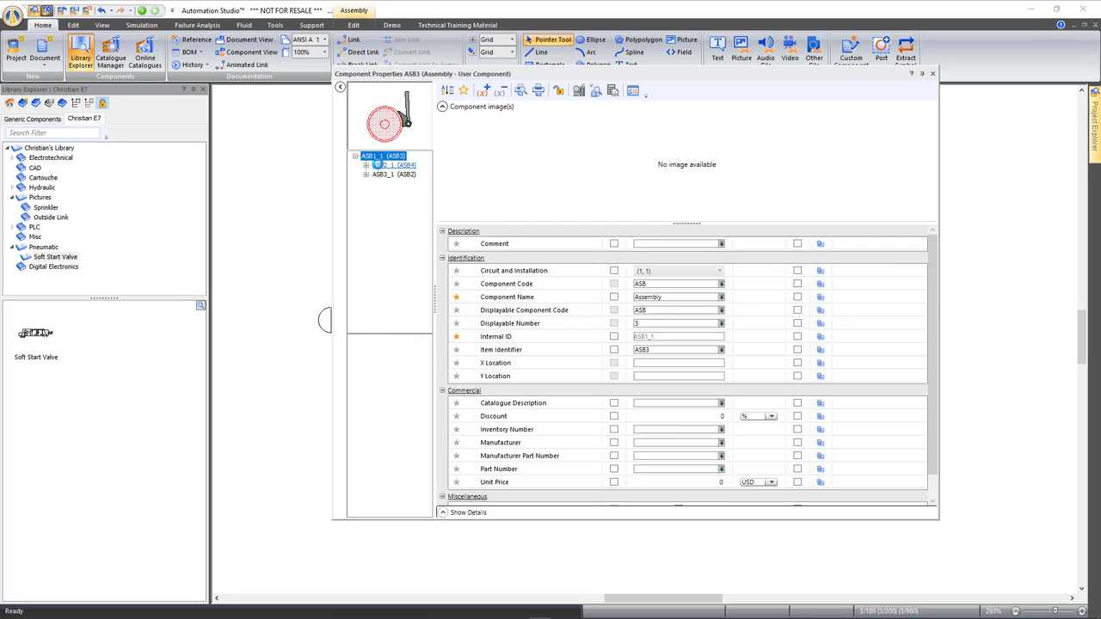
click(393, 174)
click(369, 376)
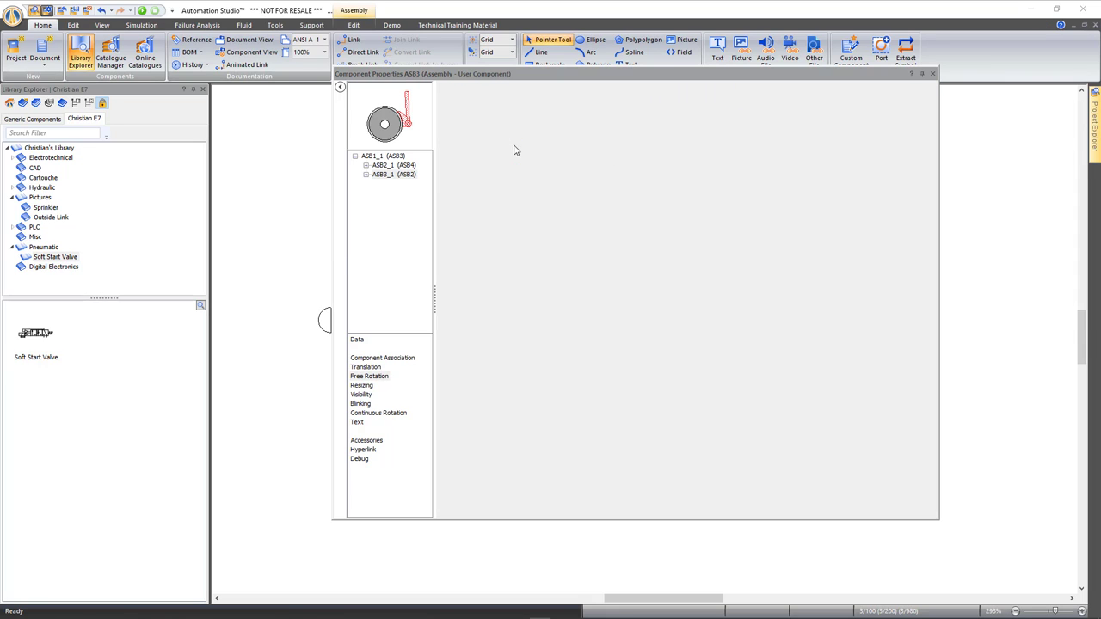
click(818, 175)
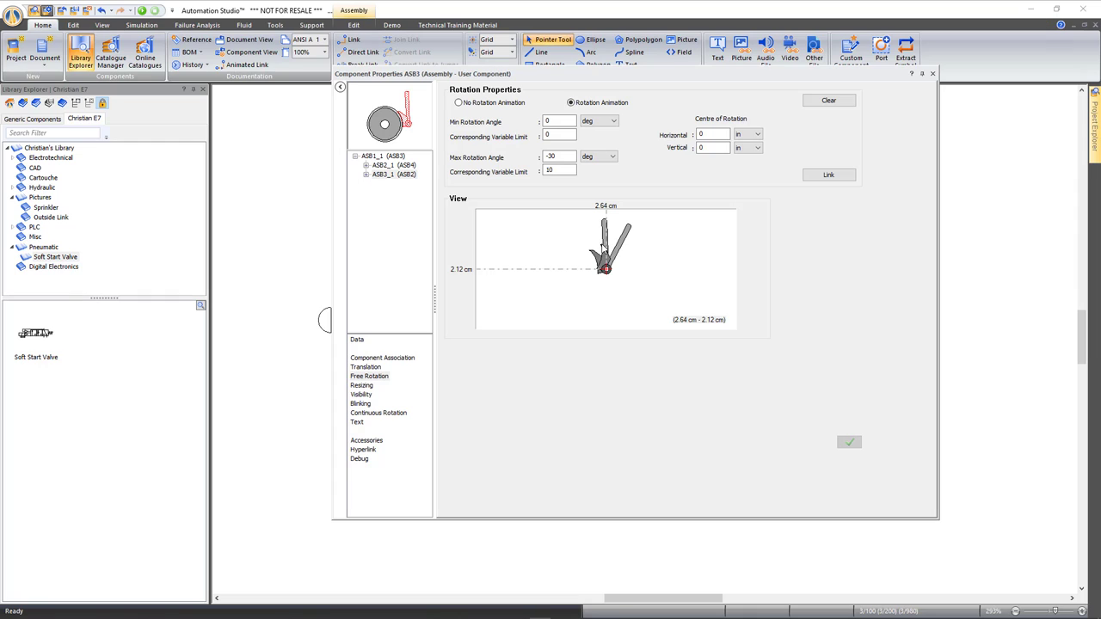
click(821, 177)
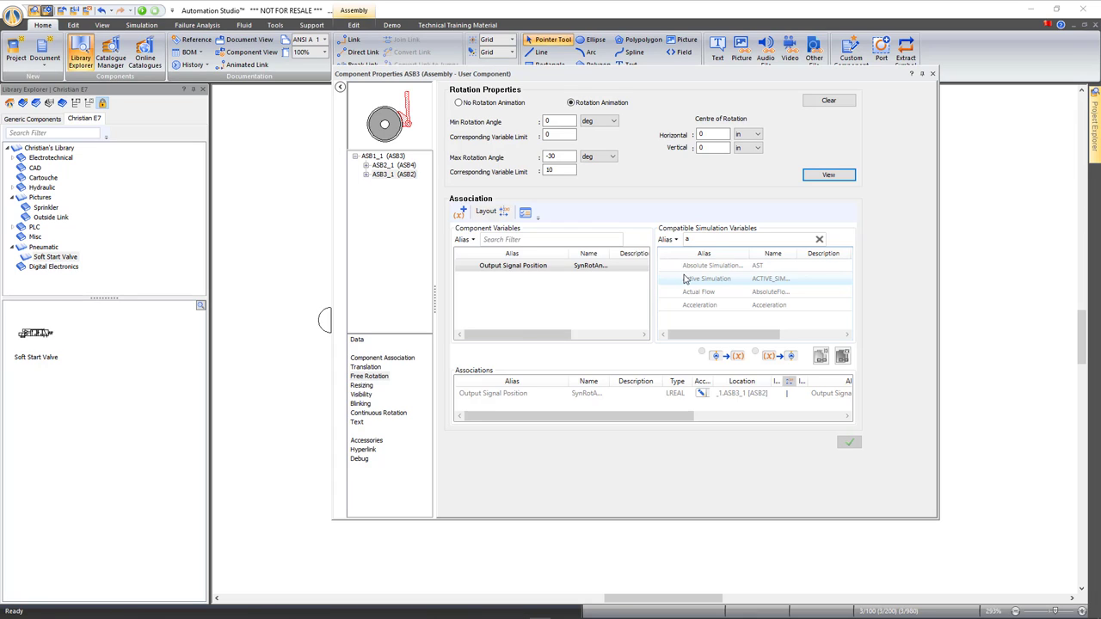
click(931, 74)
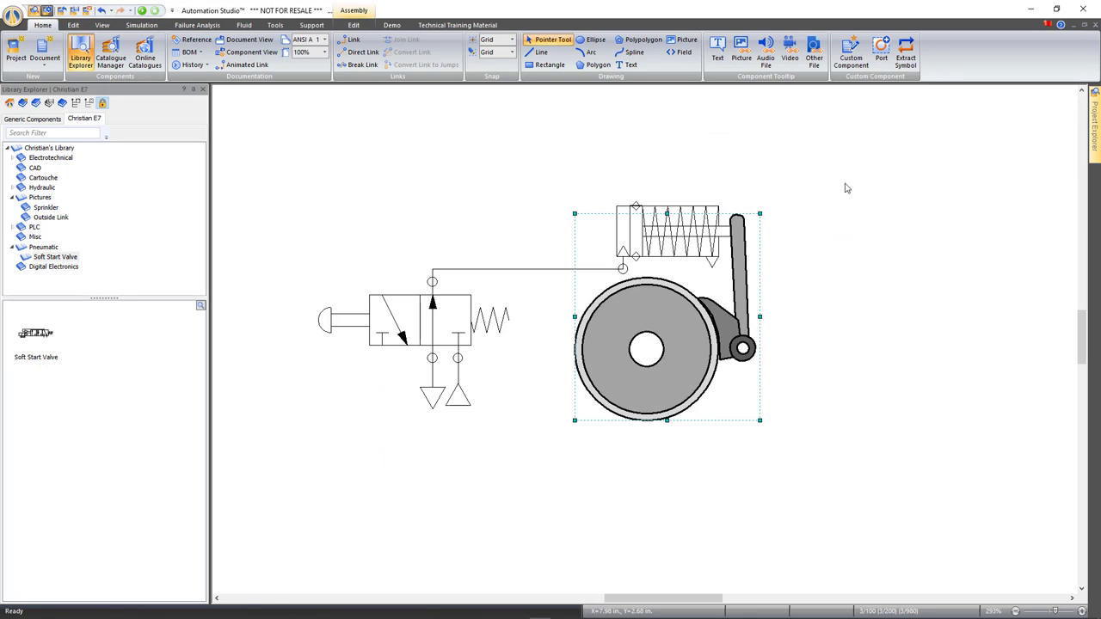
Step: Move the spring-return cylinder away from the wheel-and-lever assembly to above the valve
click(835, 246)
drag(665, 237, 500, 172)
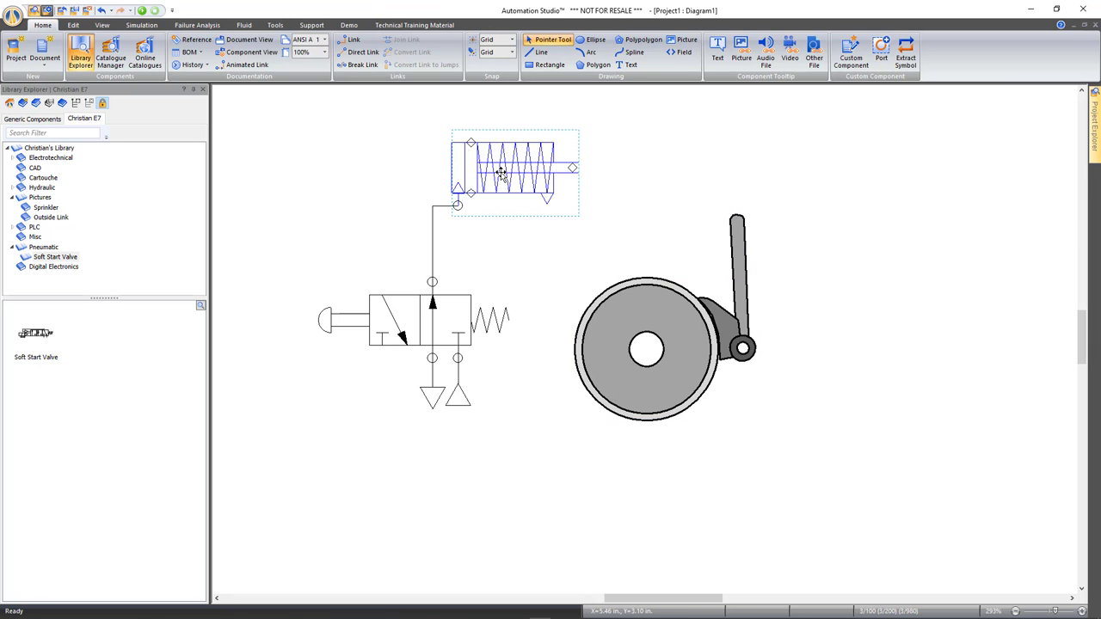
Step: Simulate the brake circuit, actuate the valve's push button to move the cylinder and brake lever, and stop the simulation
click(142, 9)
click(219, 321)
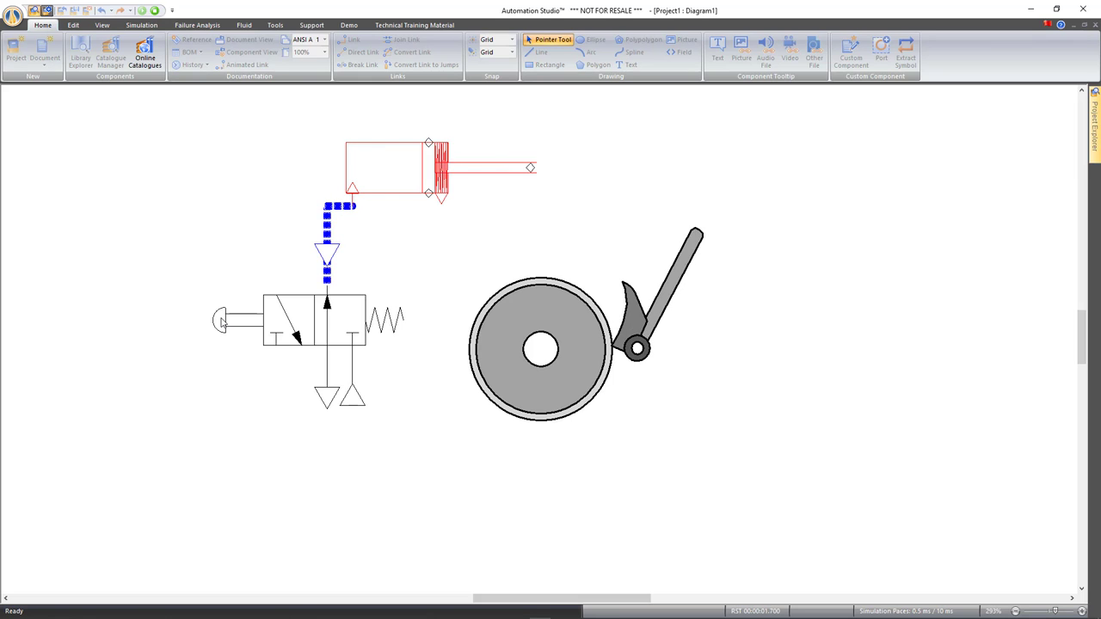
click(221, 322)
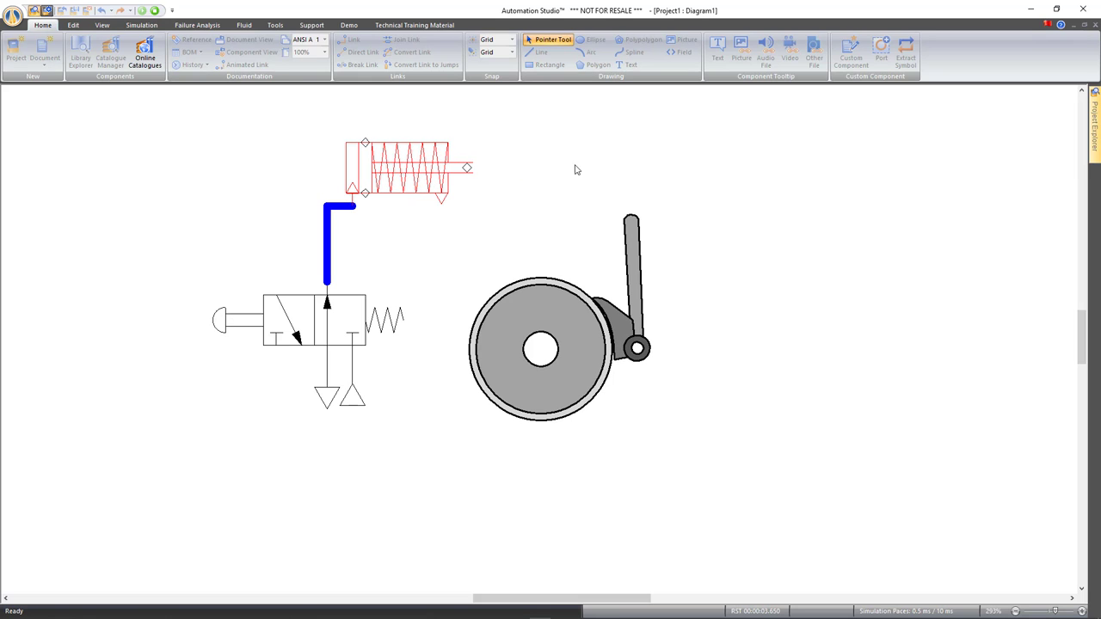
click(154, 11)
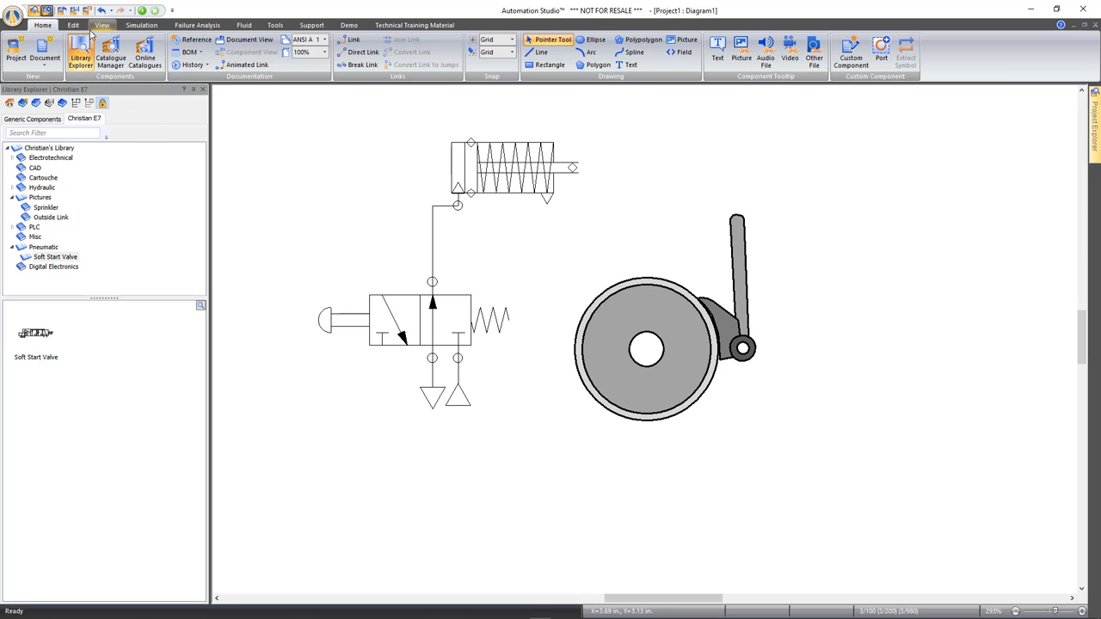
Step: Close Project1 without saving, open HMI - HY (Landing Gear).prx from the Digital Twin folder using the details view, and auto-hide the library explorer
click(62, 10)
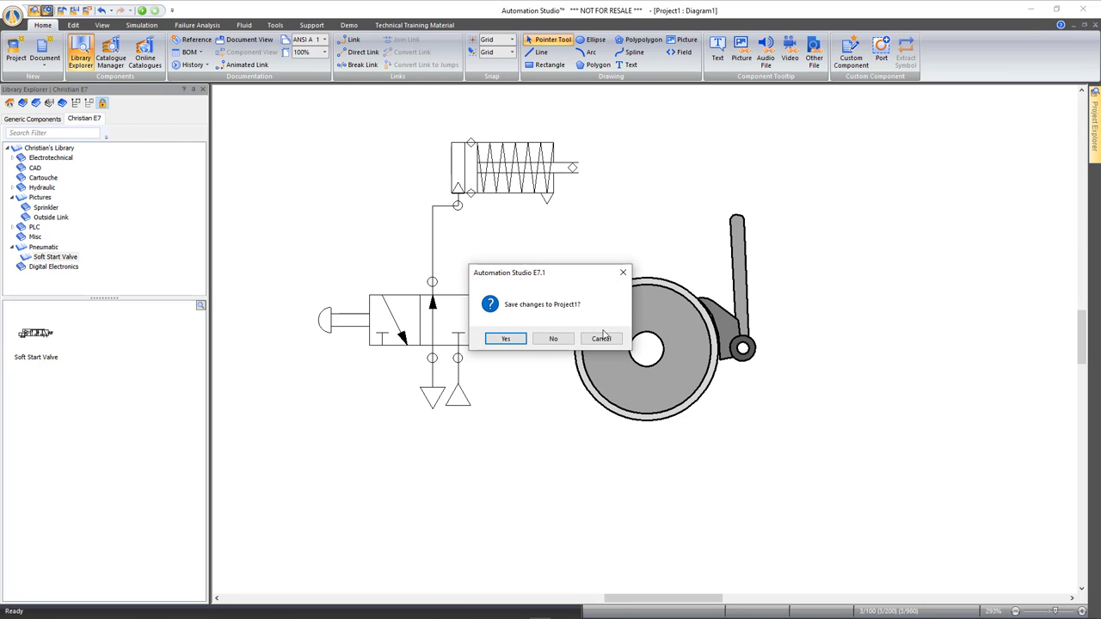
click(557, 339)
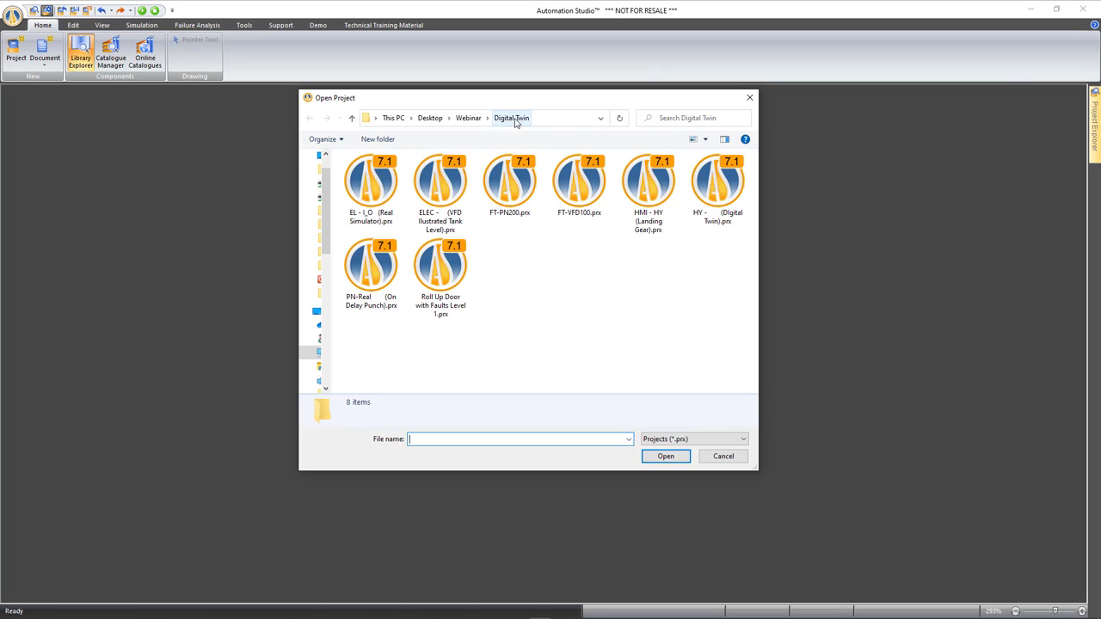
click(705, 139)
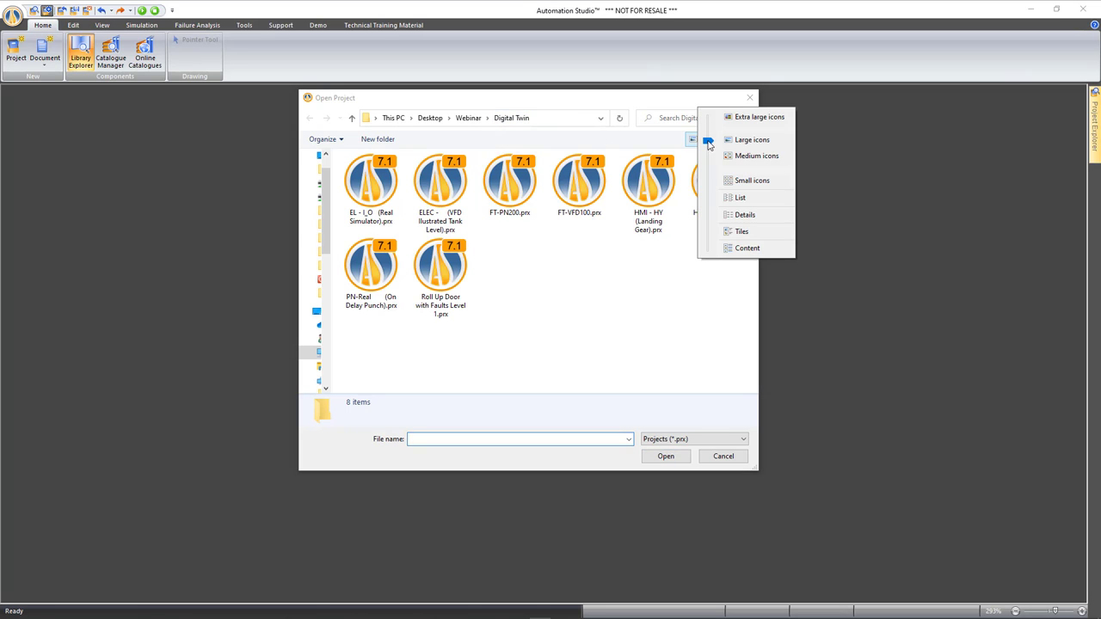
click(741, 215)
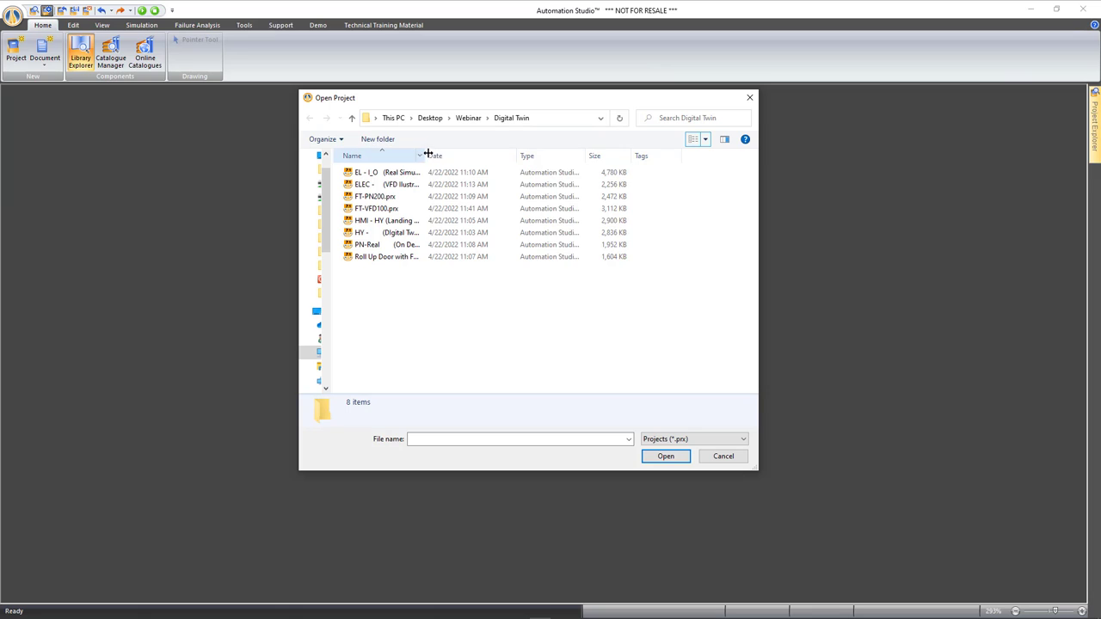
drag(427, 153, 550, 155)
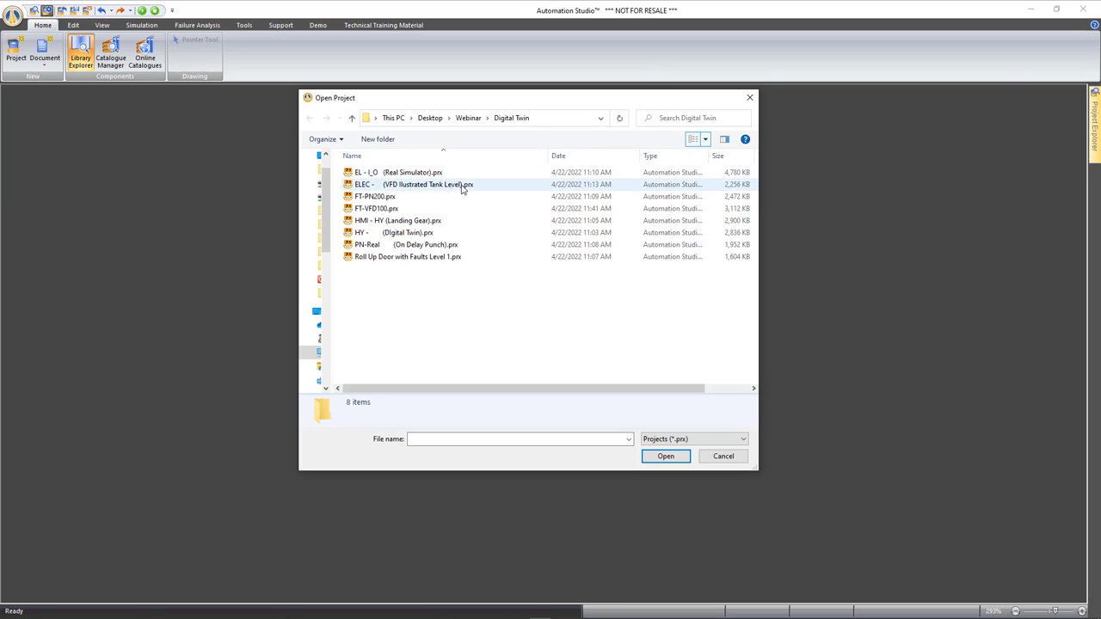
double_click(401, 221)
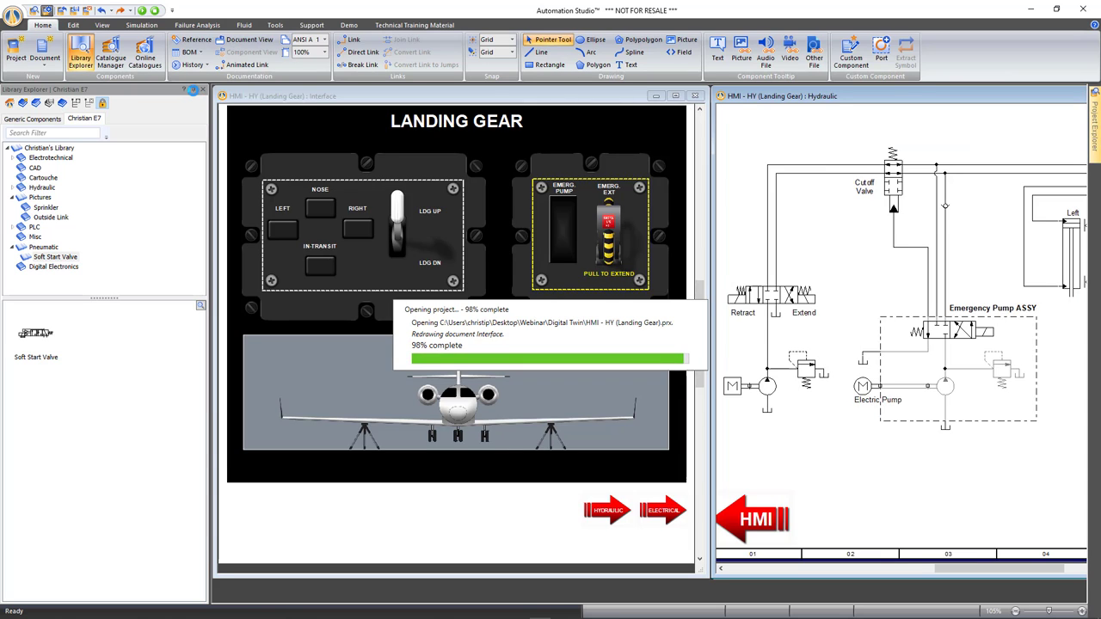
click(193, 90)
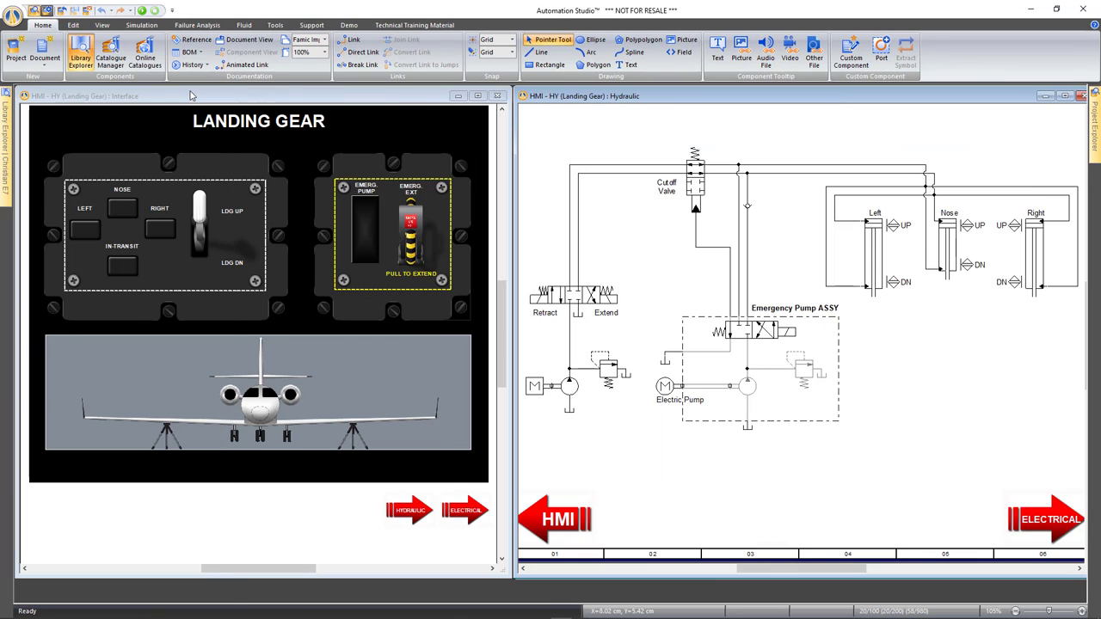
Step: Simulate the landing gear circuit, lower and raise the gear with the LDG lever, pull the emergency extension switch, and end the simulation
click(236, 440)
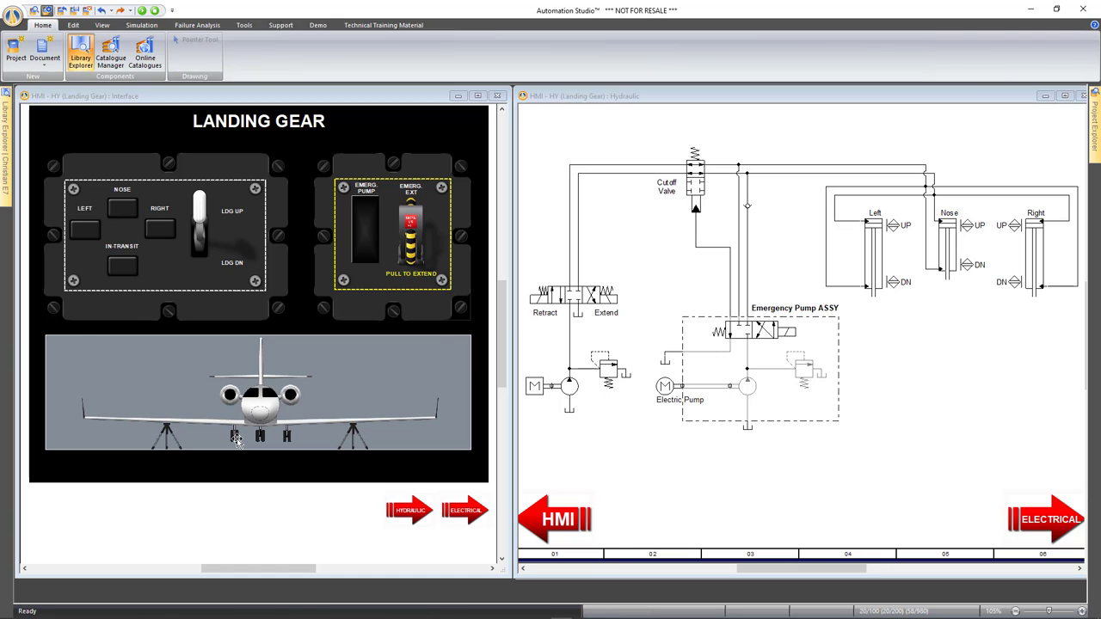
click(238, 484)
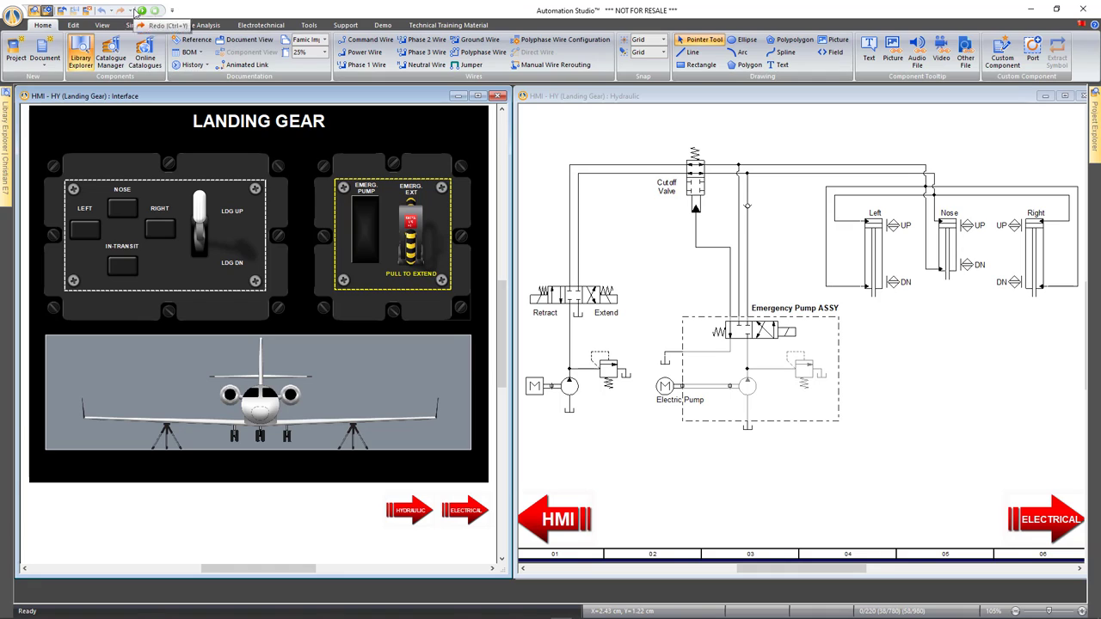
click(142, 10)
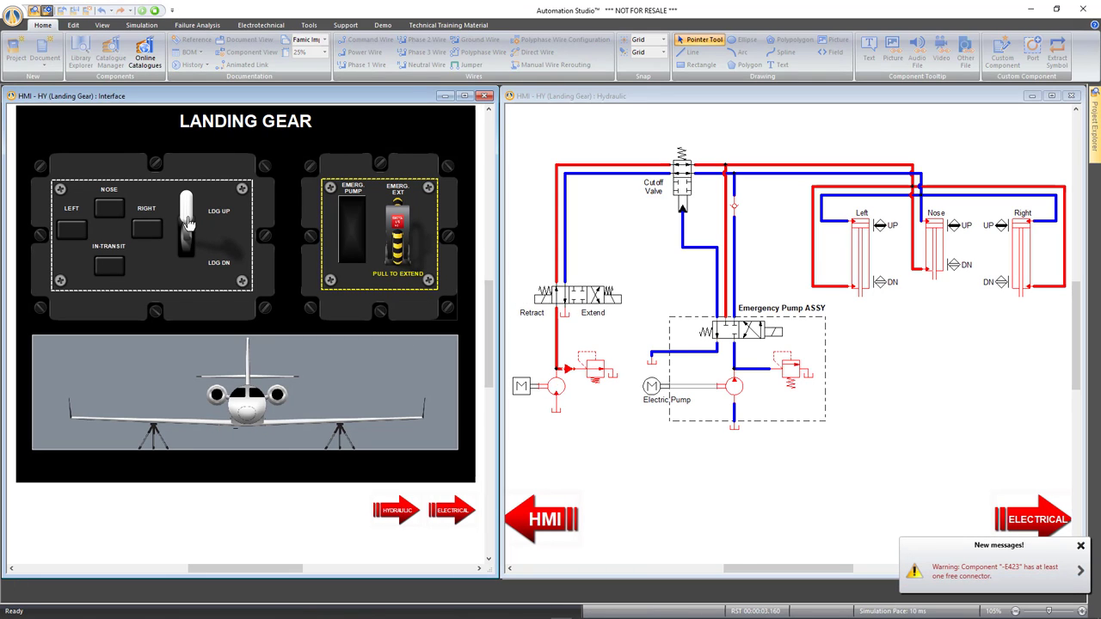
drag(185, 216, 189, 258)
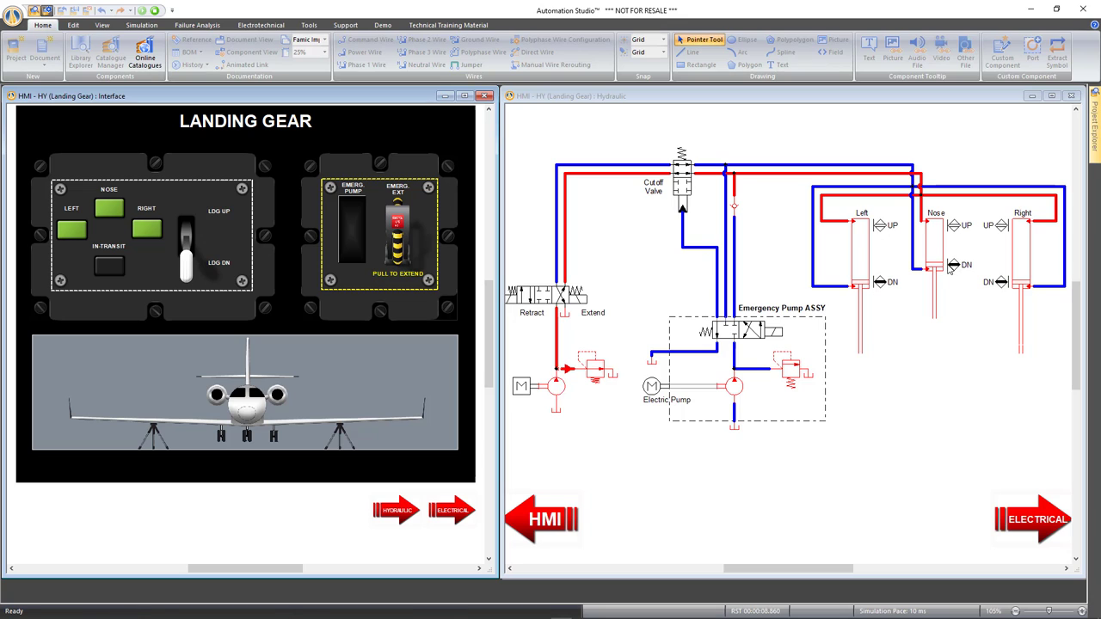
click(182, 241)
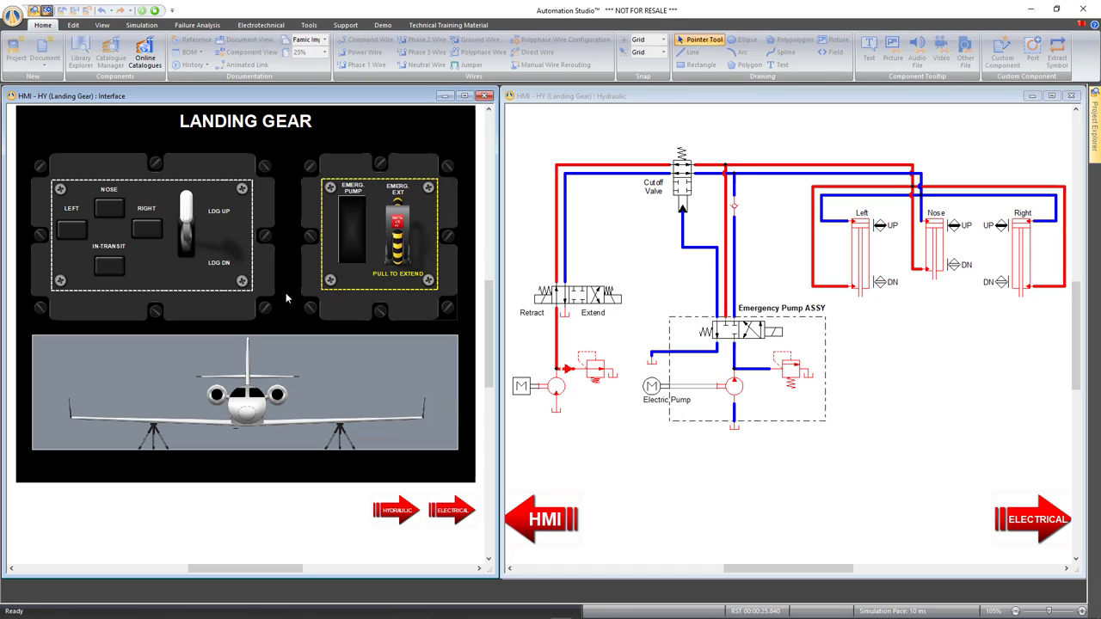
click(398, 232)
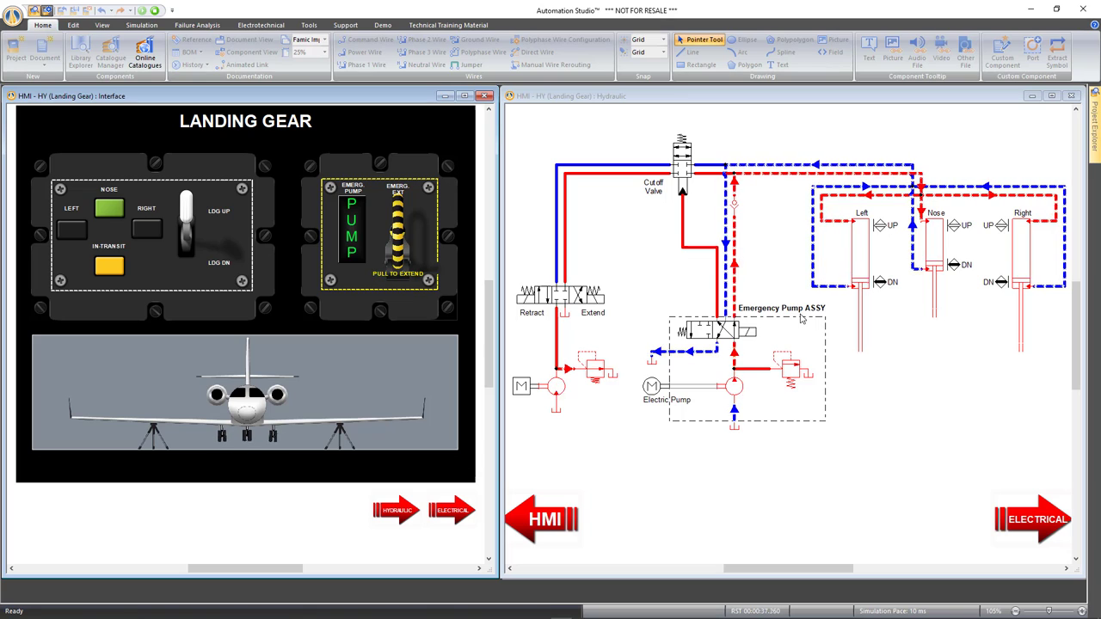
click(155, 11)
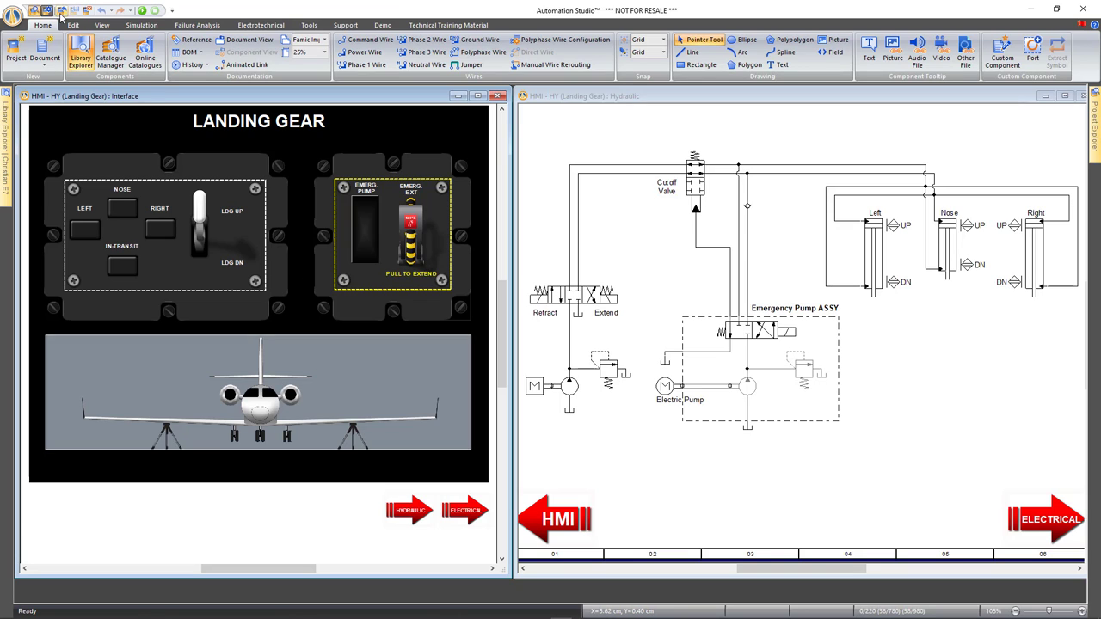
Step: Close the landing gear project and open HY - (Digital Twin).prx, showing its hydraulic circuit
key(ctrl+o)
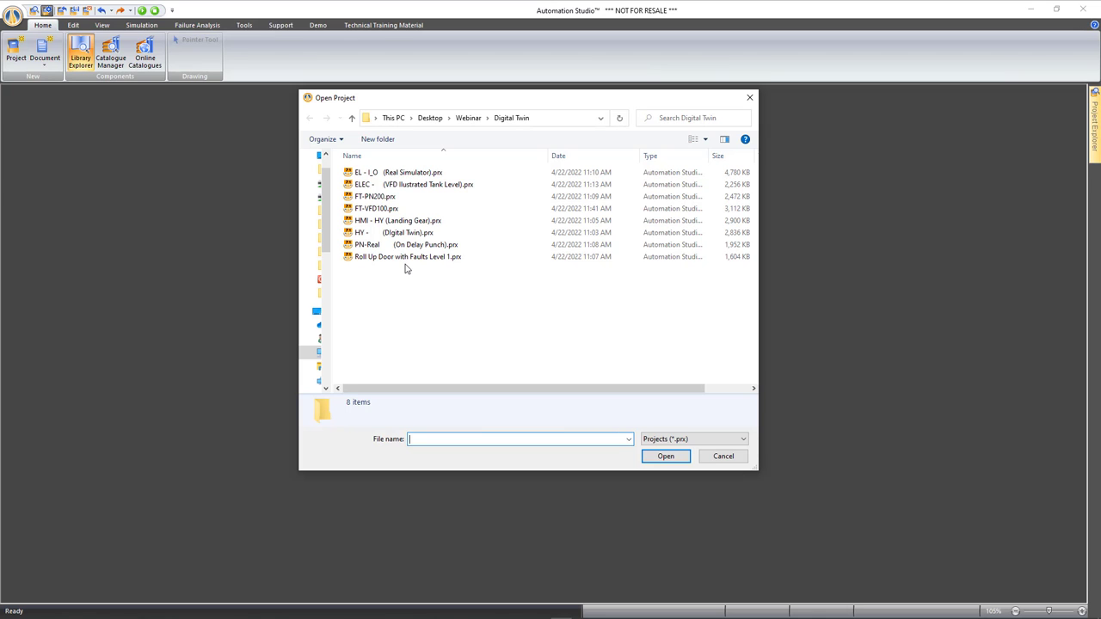
double_click(398, 232)
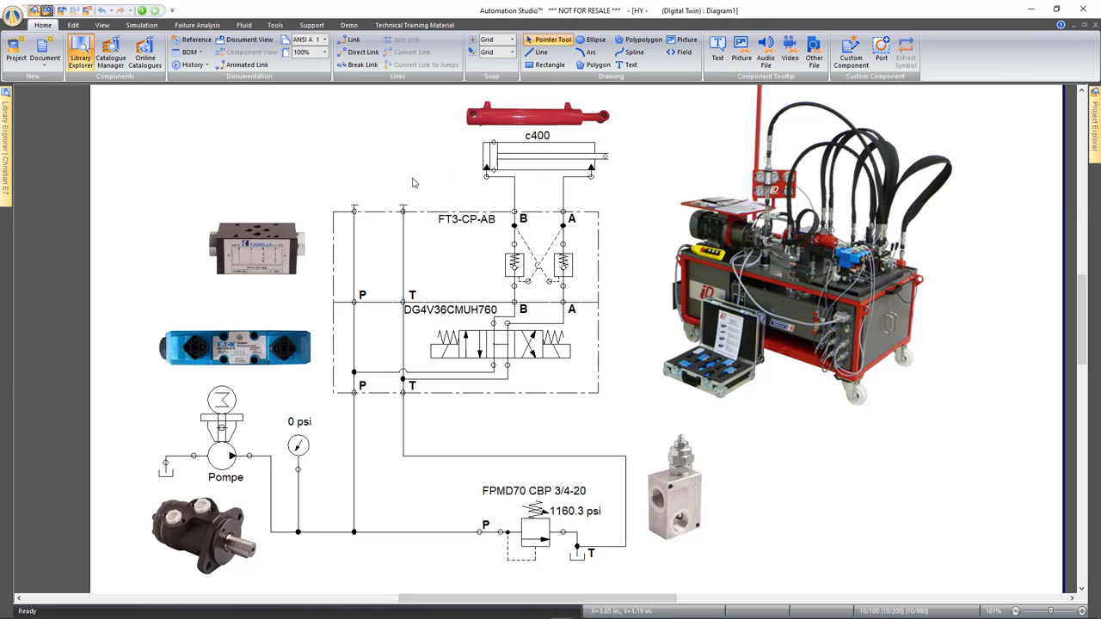
scroll(381, 172, left, 2)
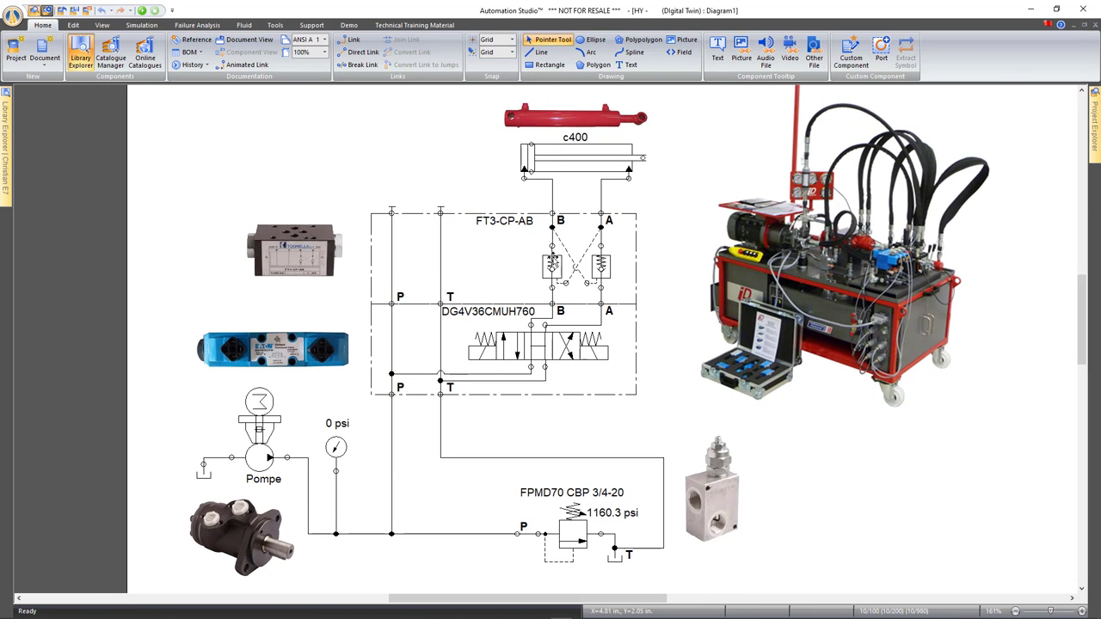
Step: Examine the FT3-CP-AB and DG4V36CMUH760 assemblies and the cylinder and valve pictures, and briefly simulate the hydraulic circuit
click(553, 264)
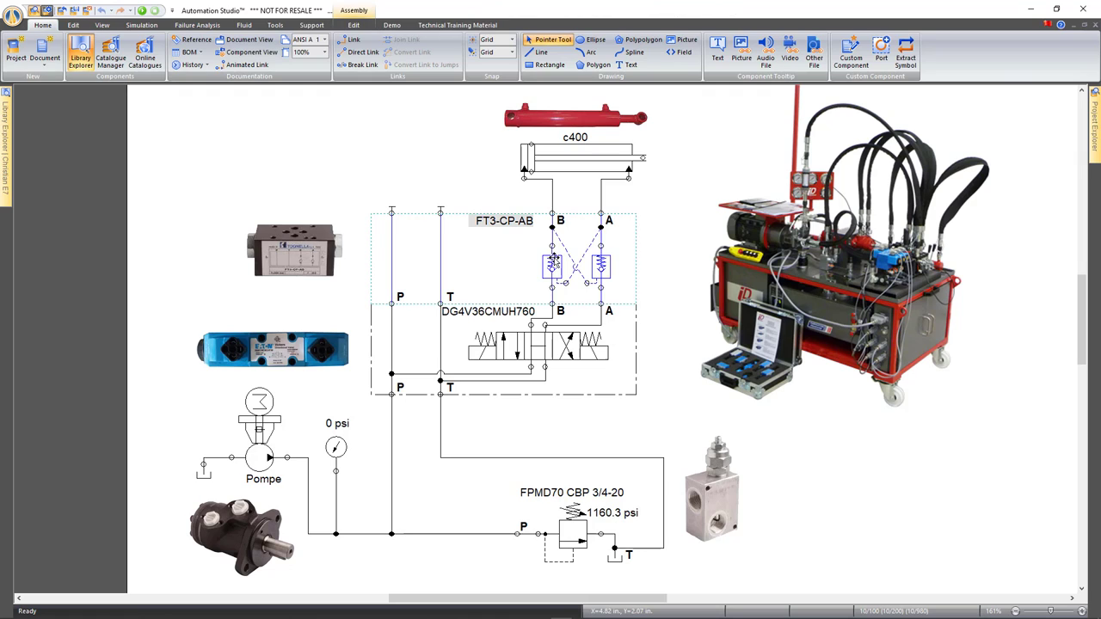
click(533, 348)
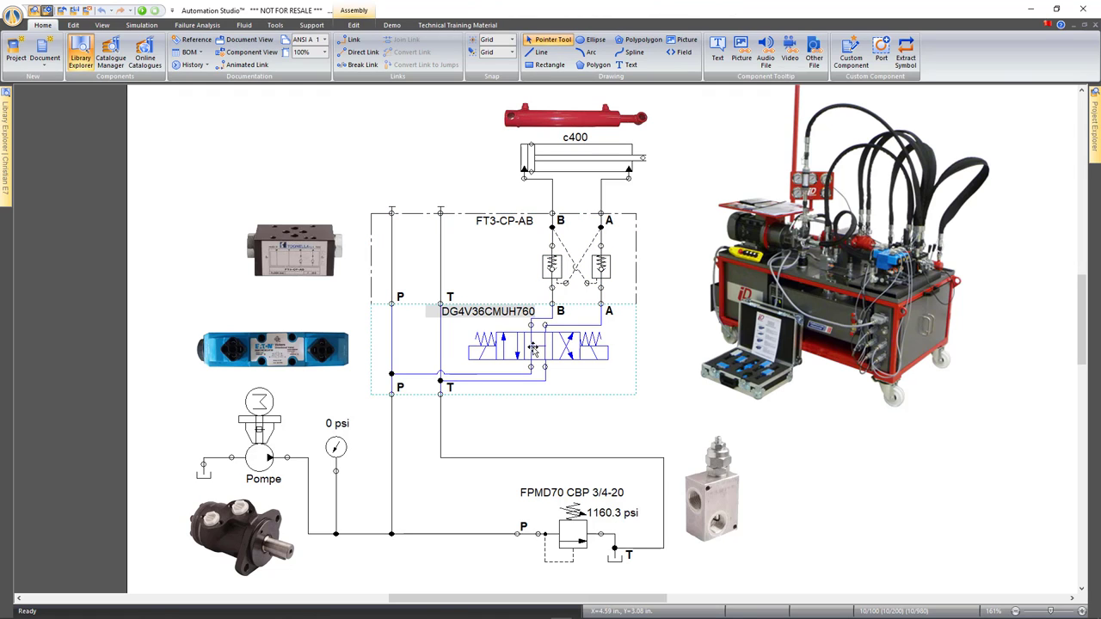
click(570, 121)
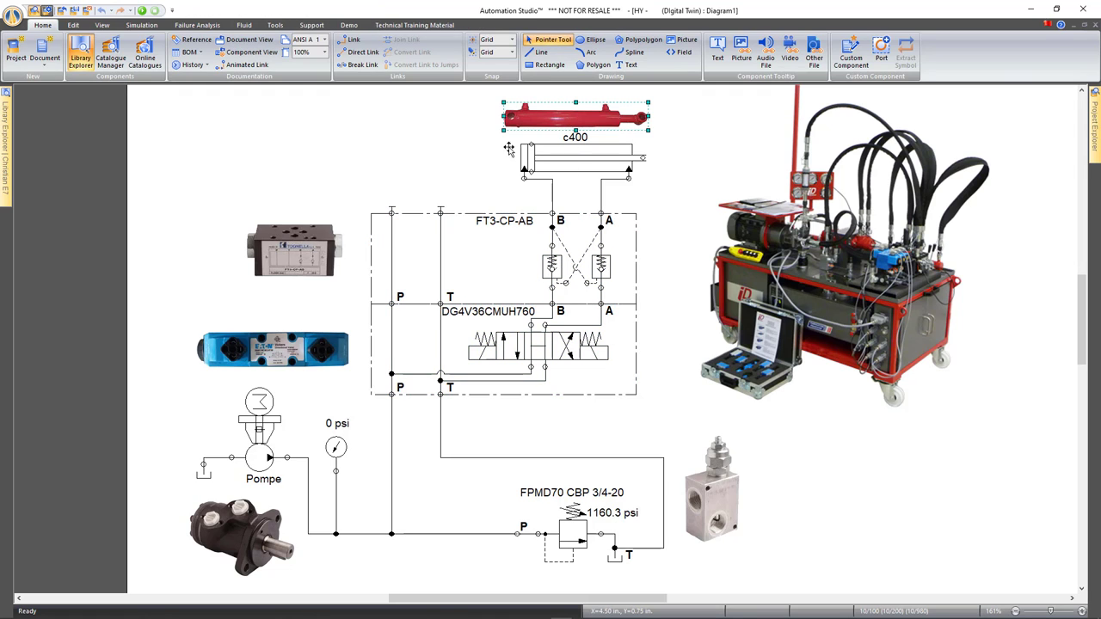
click(298, 262)
click(297, 348)
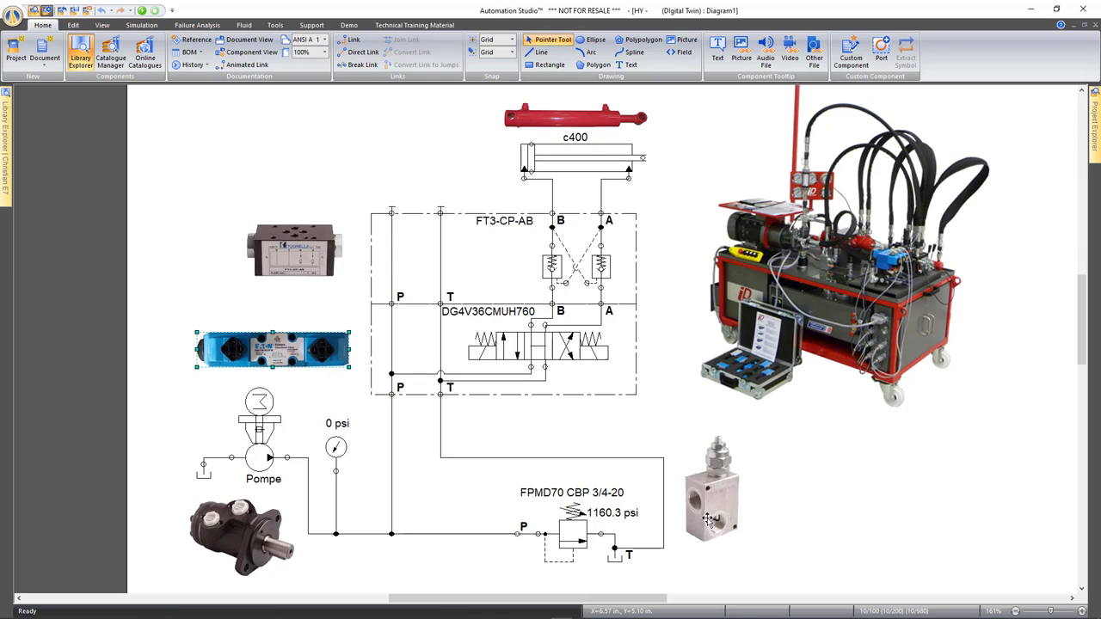
key(F5)
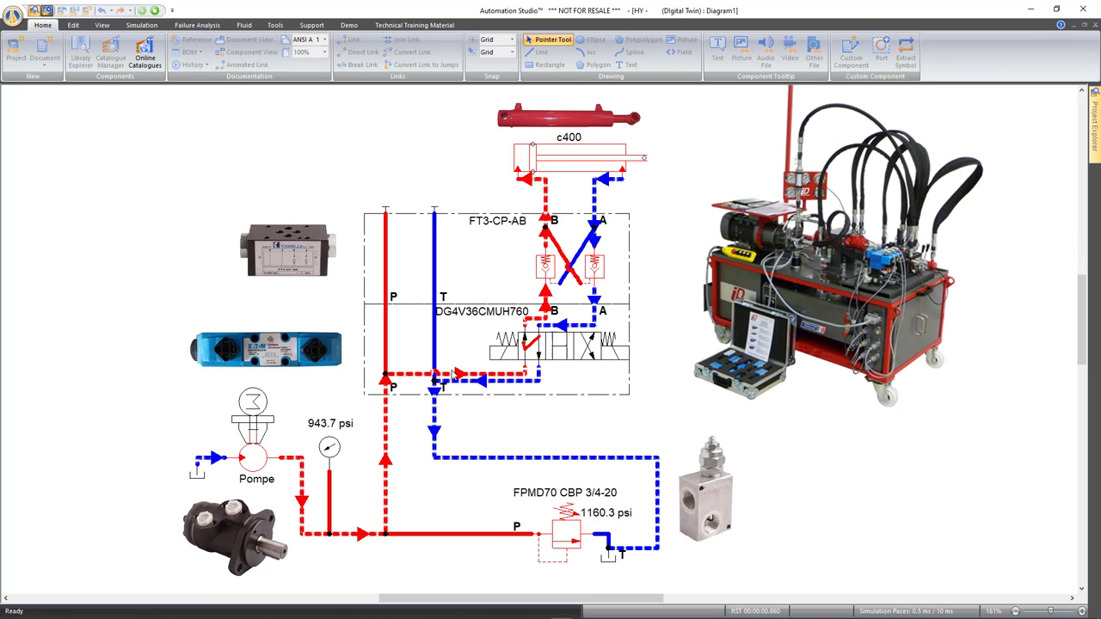
key(shift+F5)
Step: Open the ID System library, display its Symbols category, and keep the library explorer permanently open
mouse_move(6, 137)
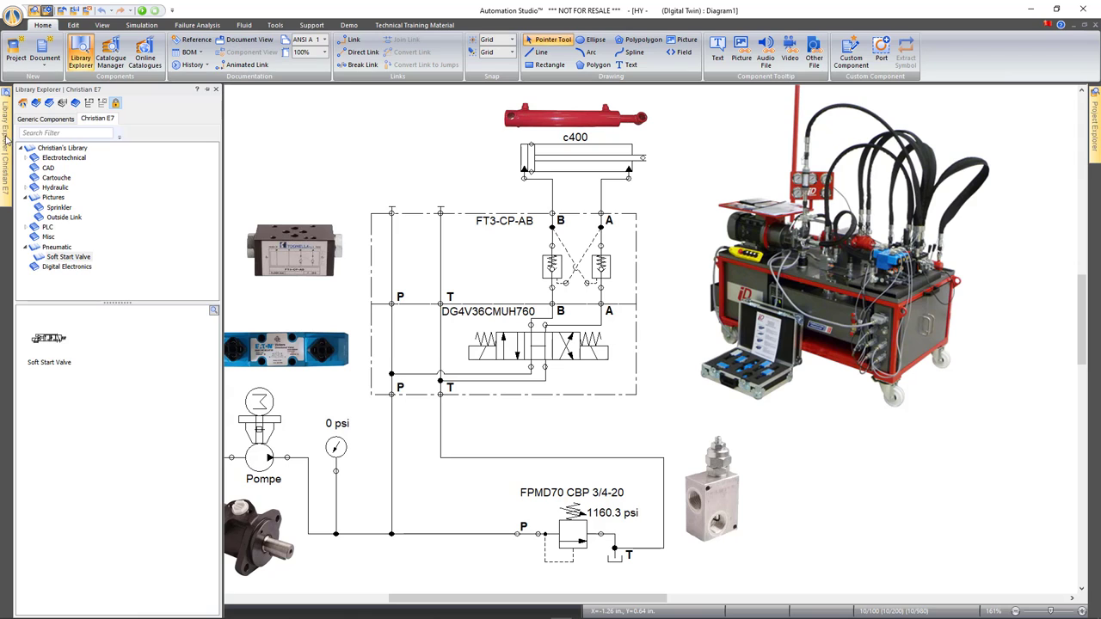
click(49, 102)
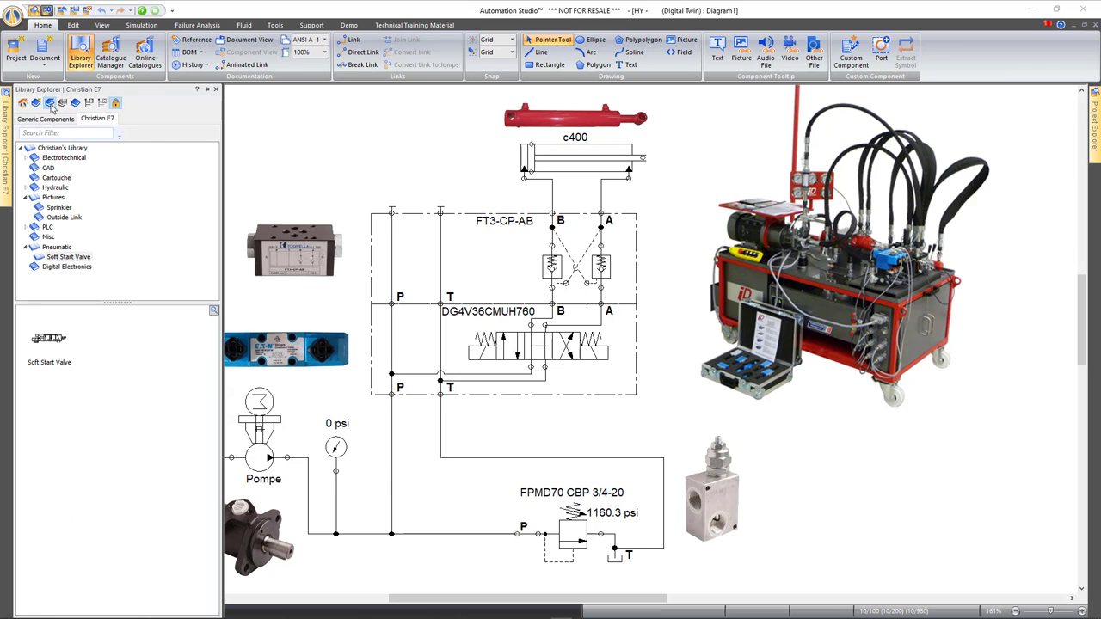
double_click(386, 220)
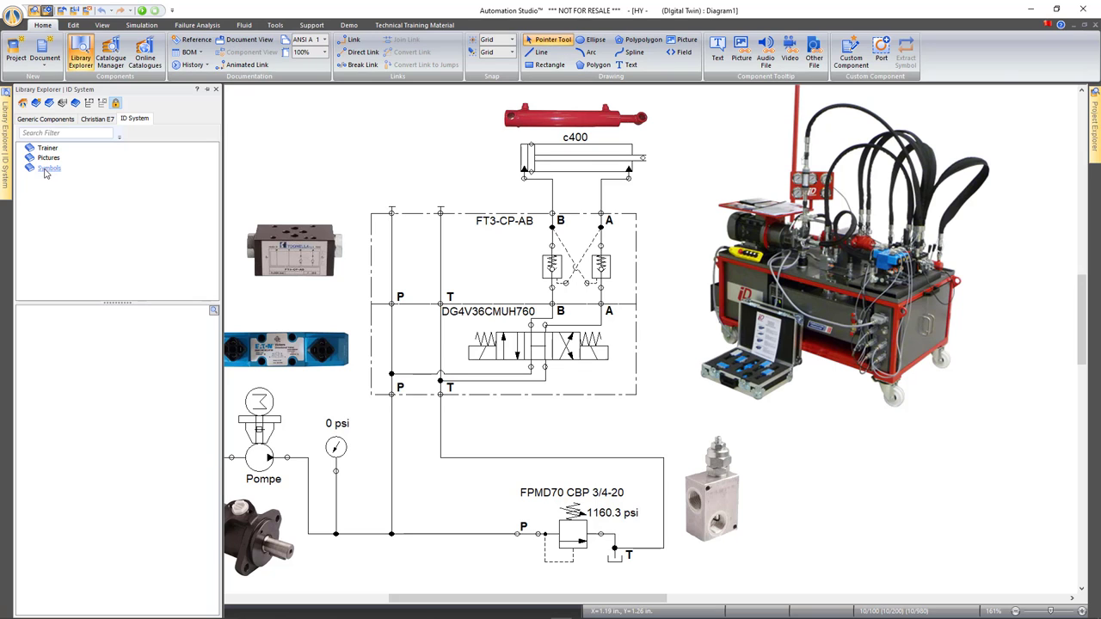
click(48, 168)
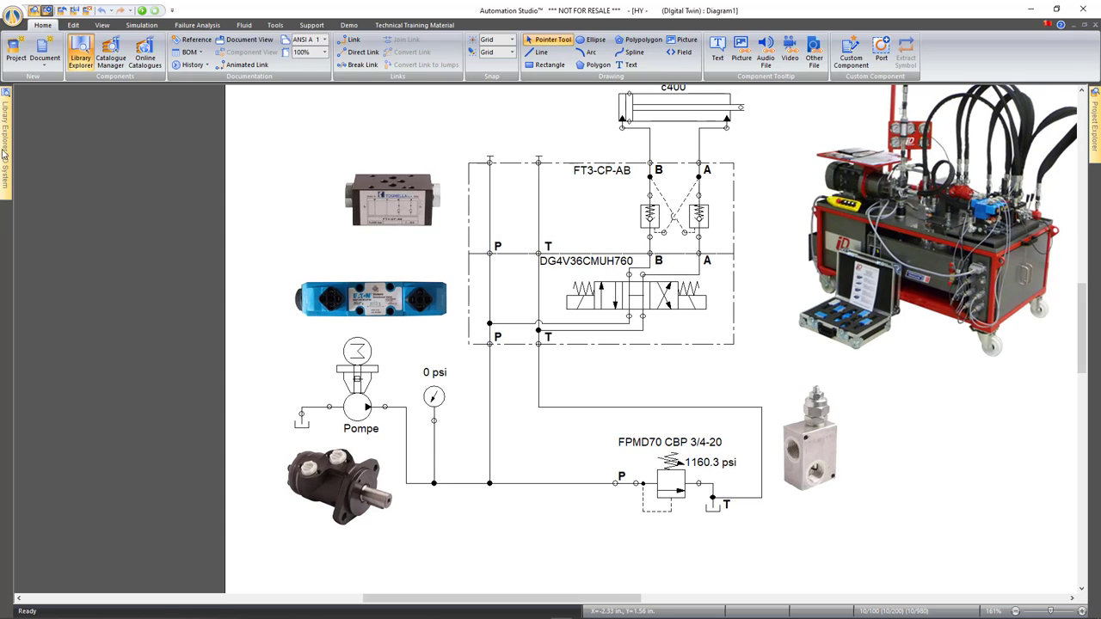
mouse_move(6, 151)
click(206, 90)
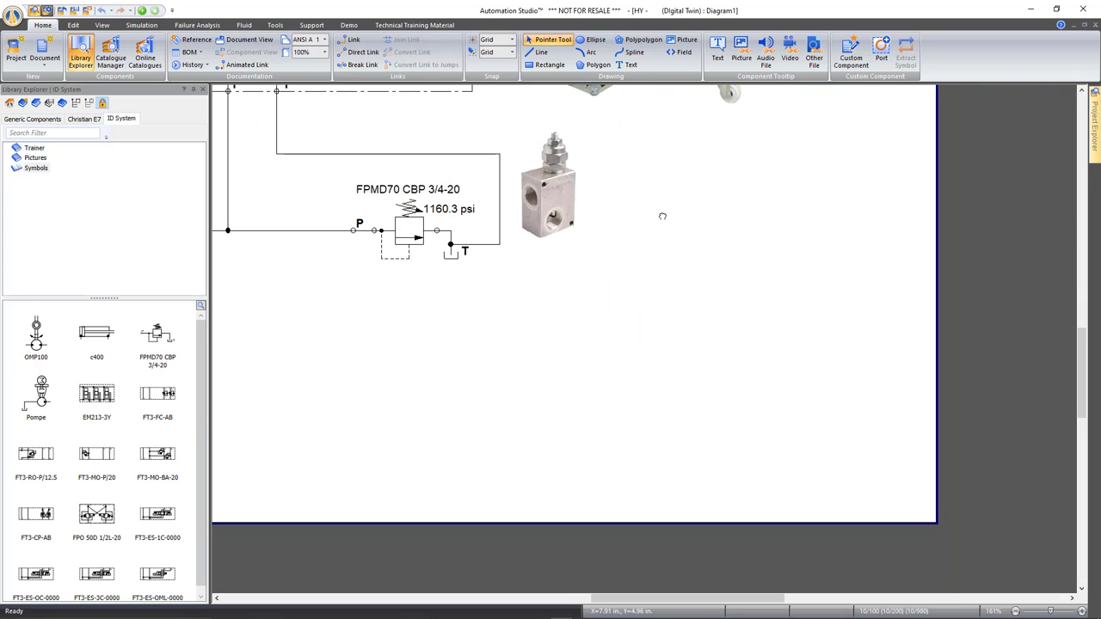
Step: Stack the FT3-ES-3C-0000, FT3-MO-BA-20 and FT3-FC-AB valves in the diagram's empty lower area and lower the FT3-ES-3C-0000 label
drag(101, 578, 769, 375)
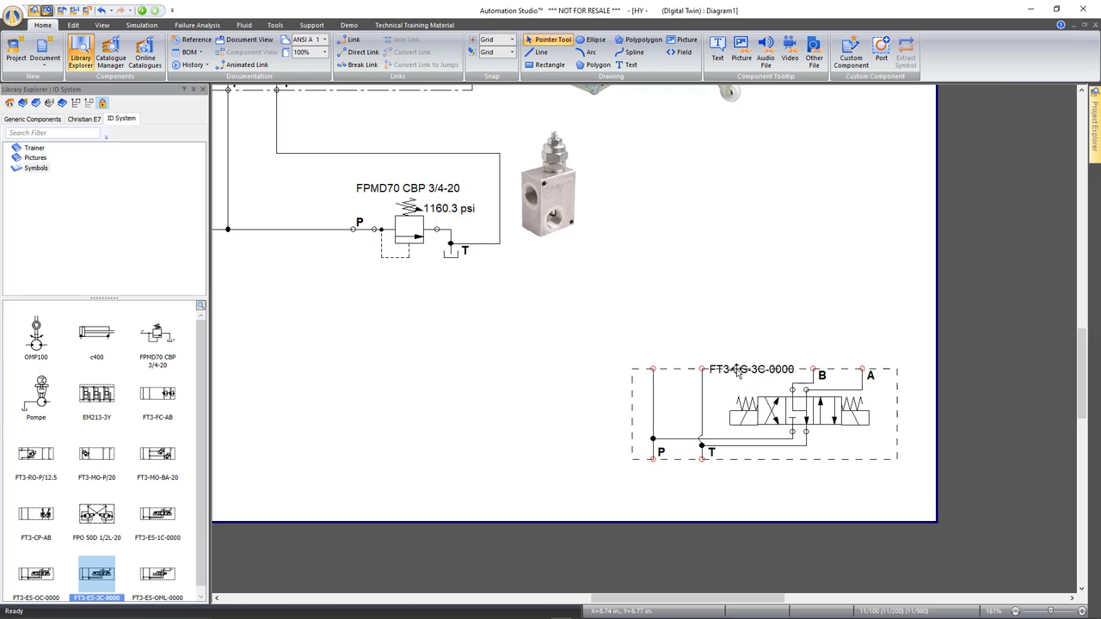
drag(731, 368, 736, 376)
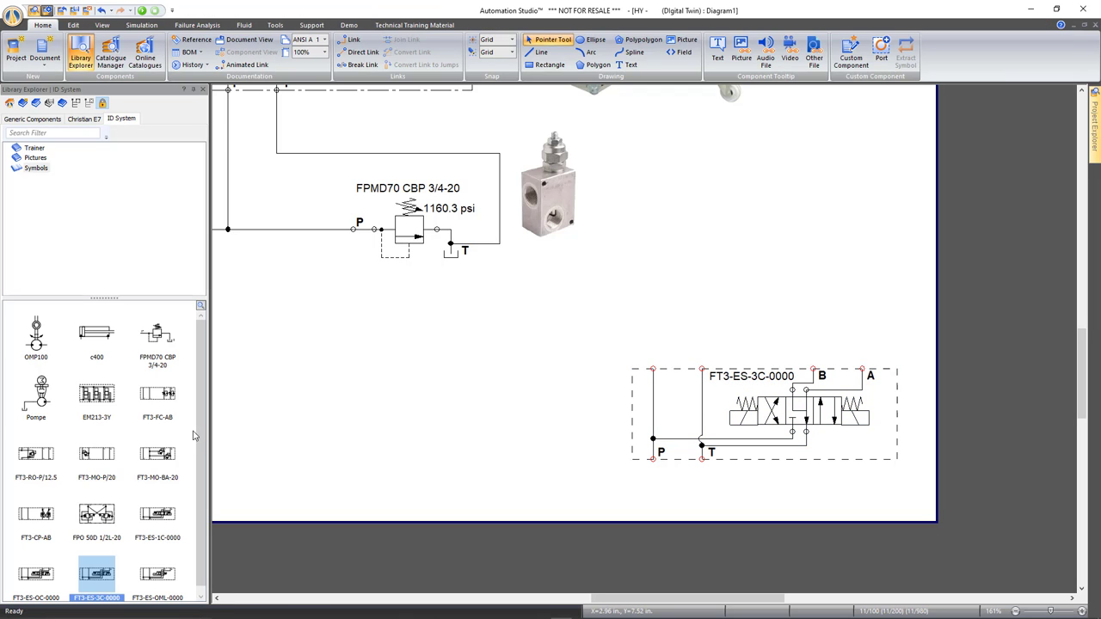
drag(158, 456, 771, 279)
drag(176, 393, 770, 186)
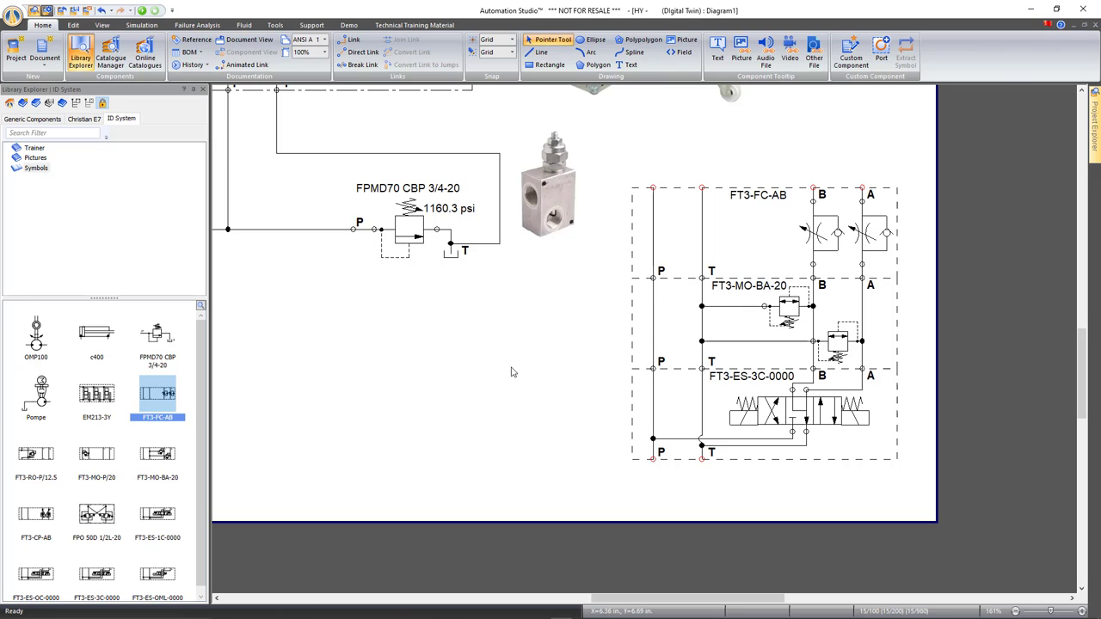
Step: Display the Pictures category of the ID System library and look through its component images
click(36, 160)
scroll(184, 368, down, 2)
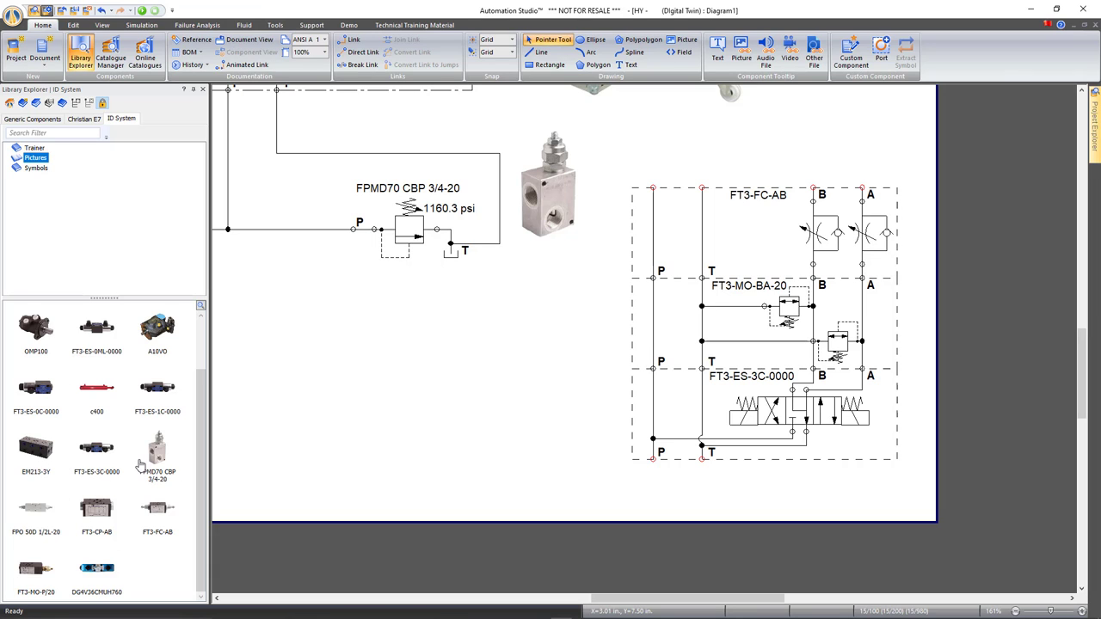
scroll(423, 394, up, 5)
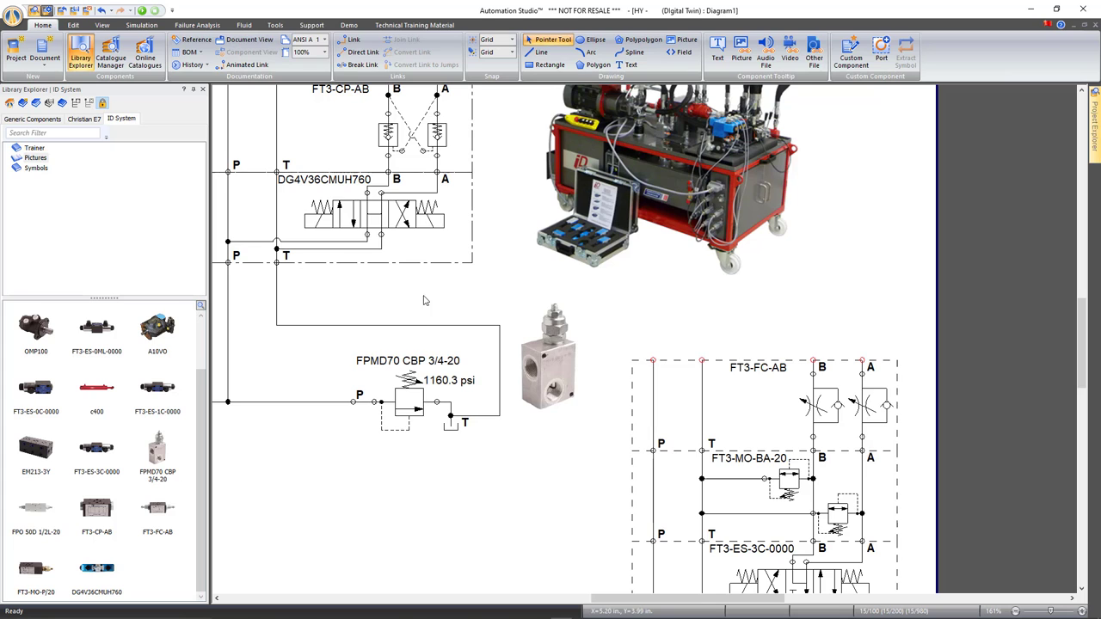
Step: Display the Symbols category of the ID System library and look over the whole hydraulic diagram with its pictures and valve stack
drag(423, 300, 387, 263)
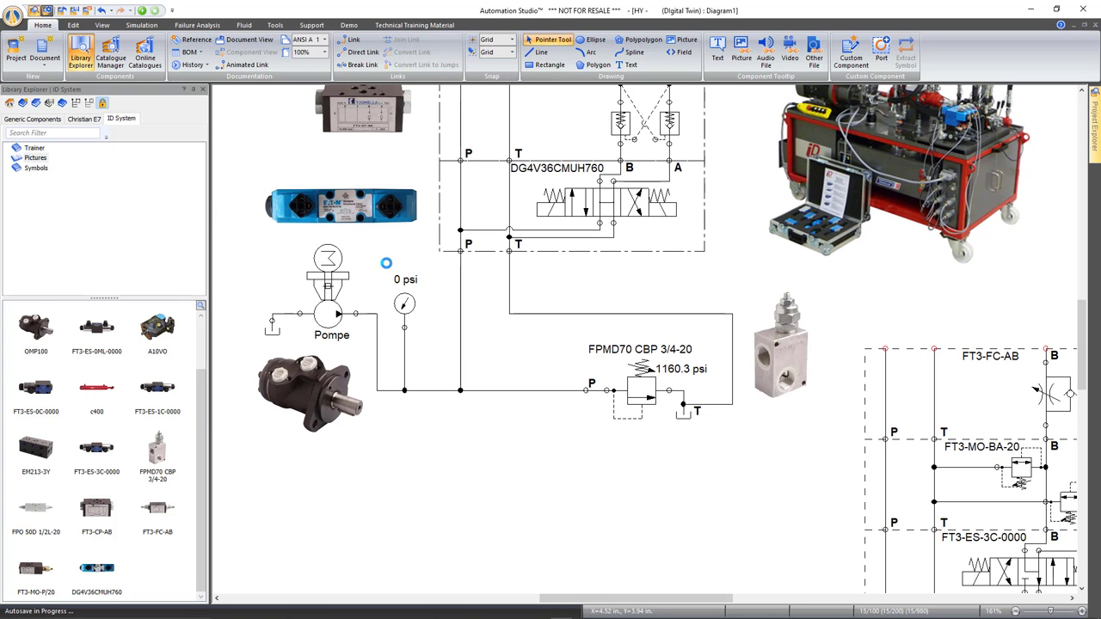
drag(472, 286, 472, 274)
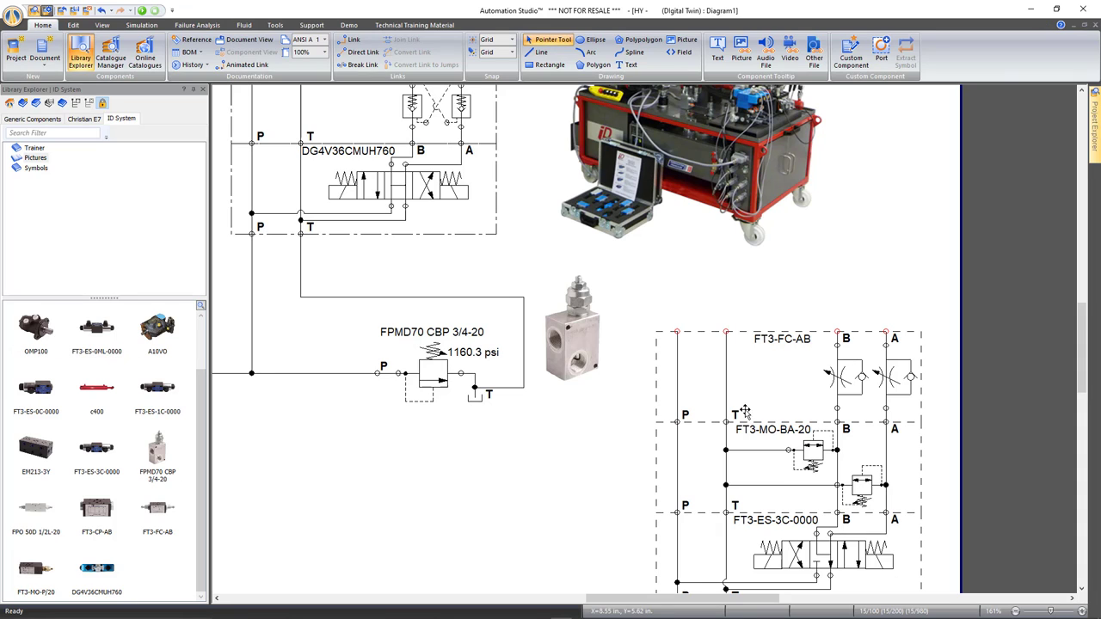
click(34, 168)
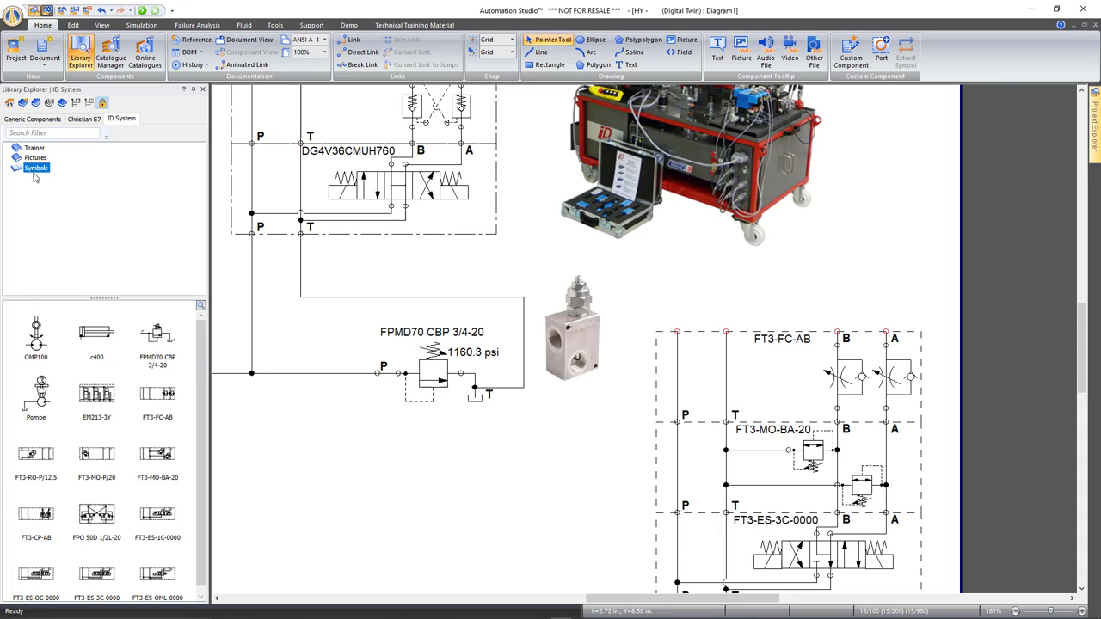
click(557, 526)
scroll(589, 533, down, 5)
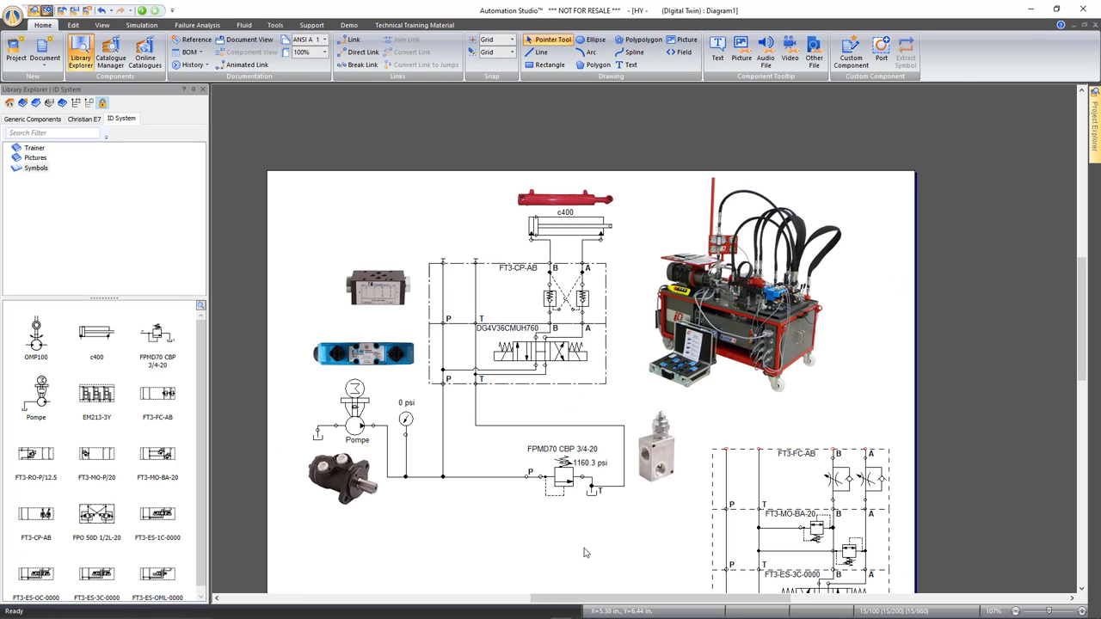
drag(585, 552, 564, 472)
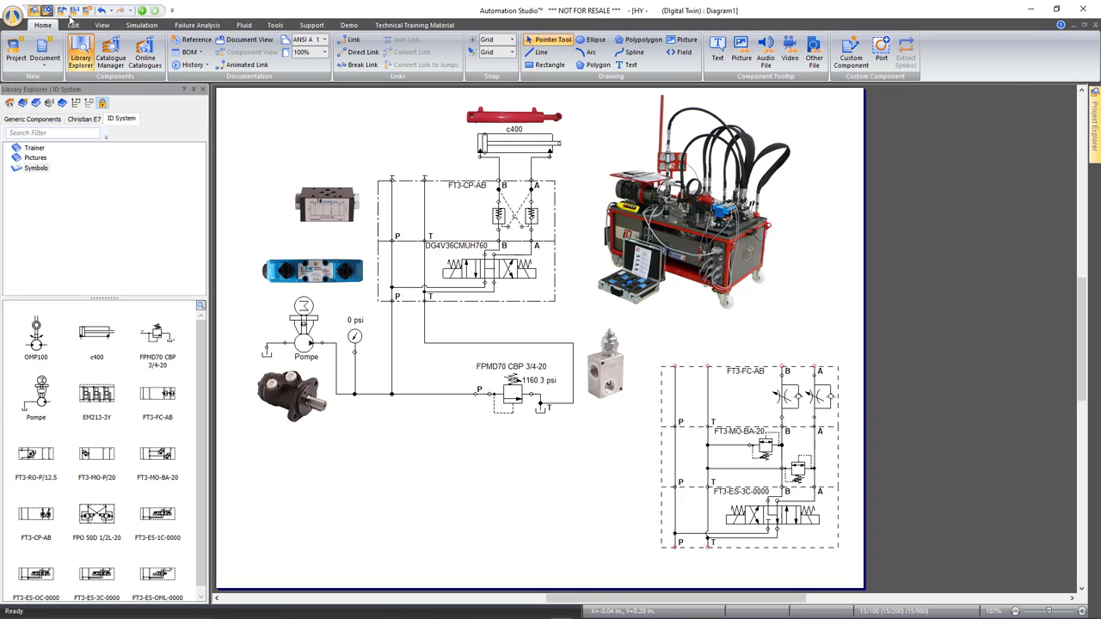
Step: Close the hydraulic project without saving, open HMI - HY (Telescopic Arm).prx, and auto-hide the library explorer
key(alt+F4)
click(557, 337)
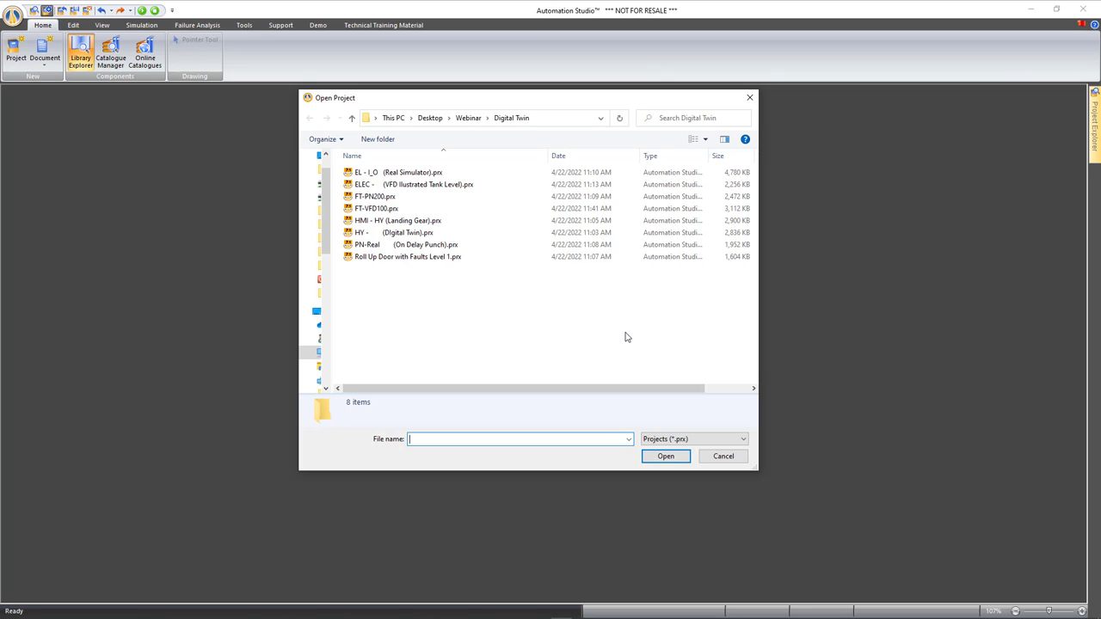
drag(1099, 275, 639, 270)
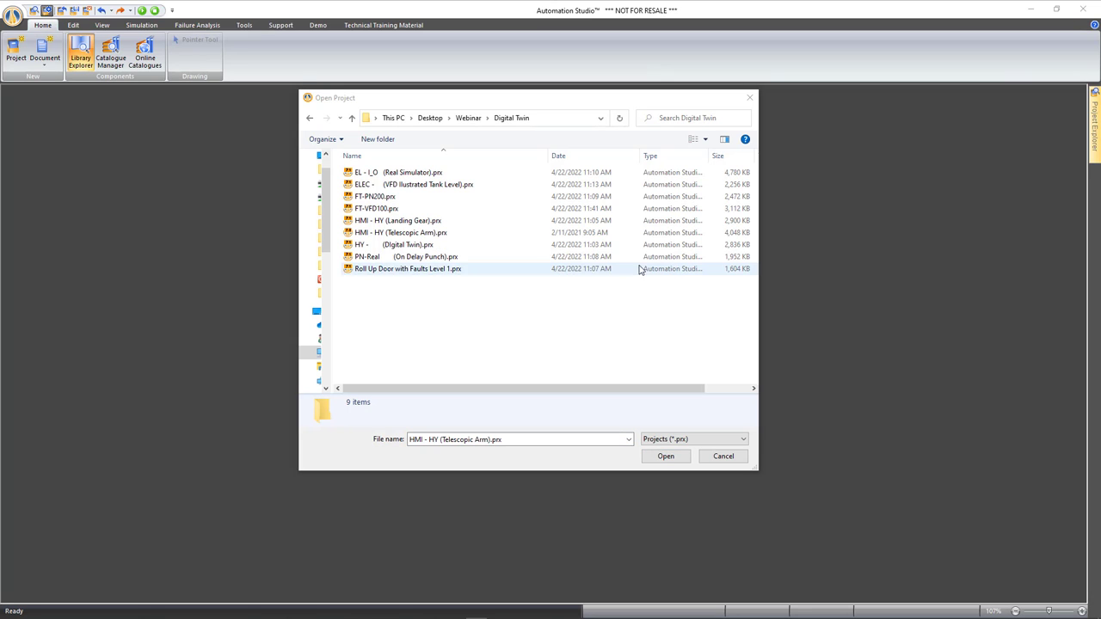
double_click(410, 236)
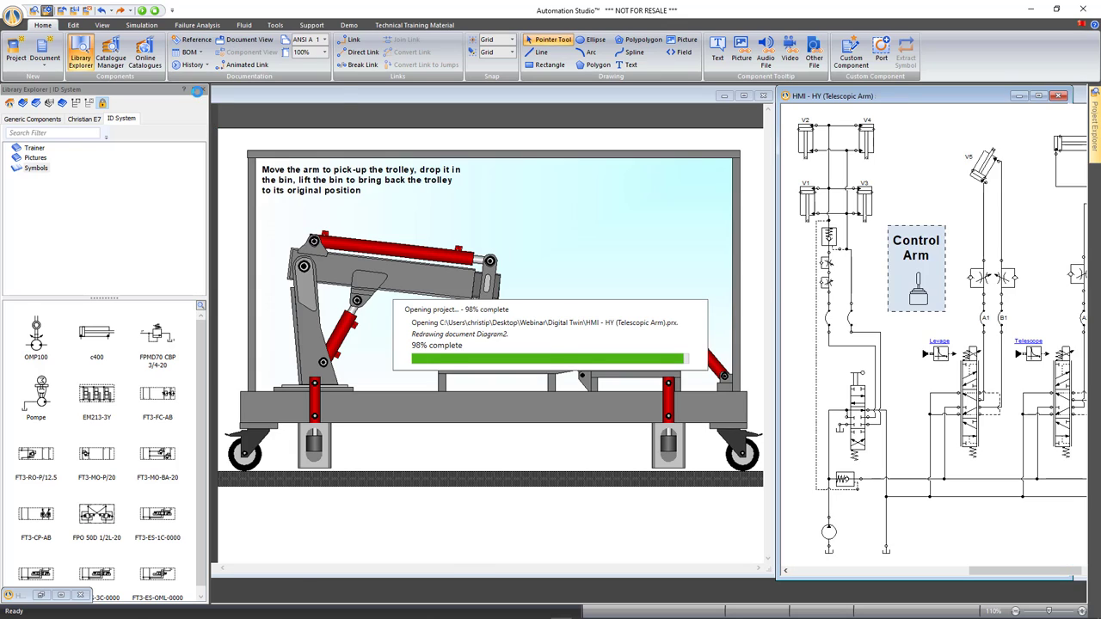
click(194, 89)
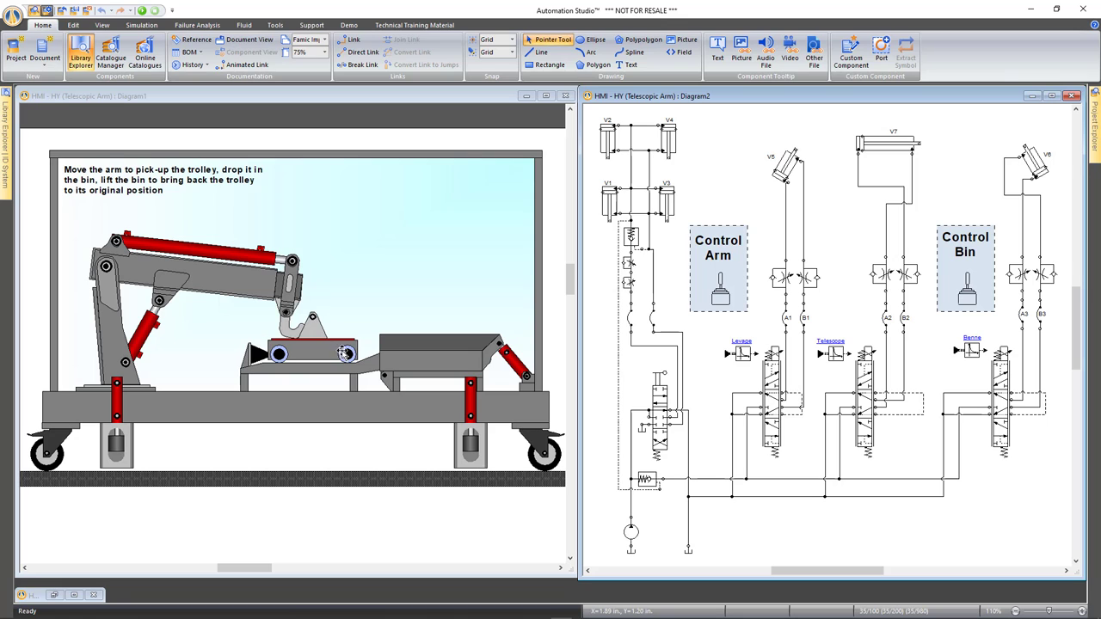
Step: Start the simulation and open the Control Arm and Control Bin joysticks side by side below the telescopic arm
click(156, 11)
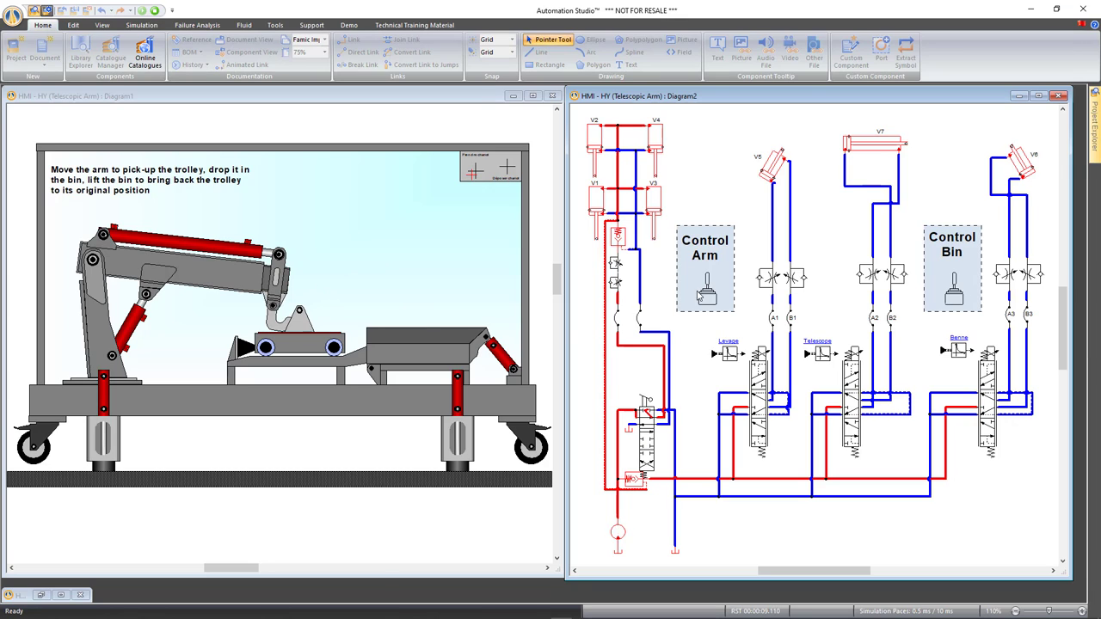
click(701, 295)
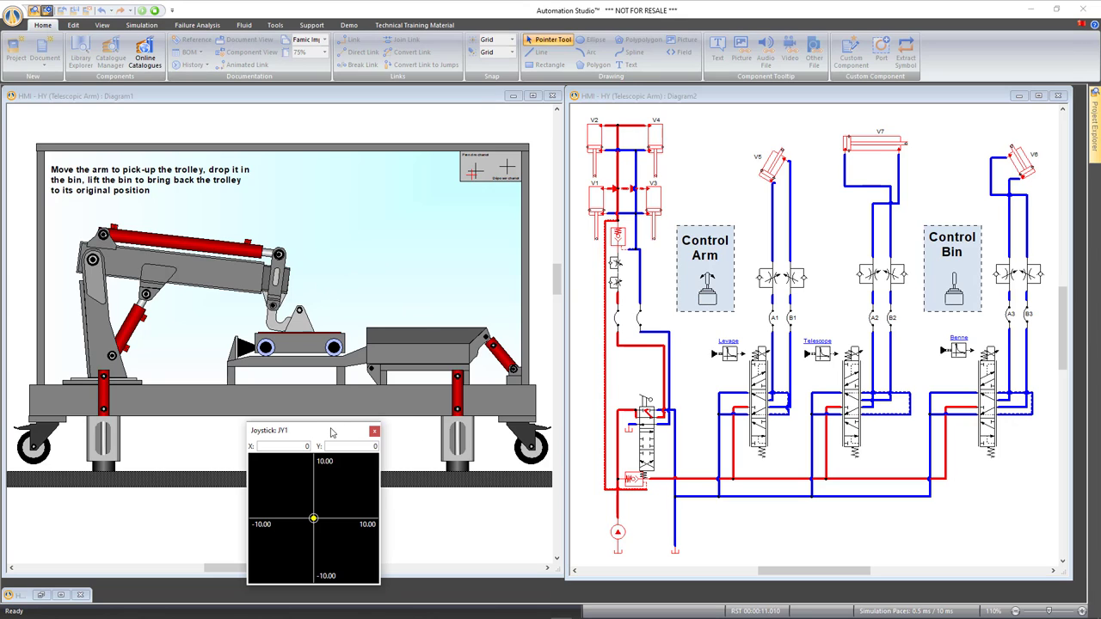
click(951, 293)
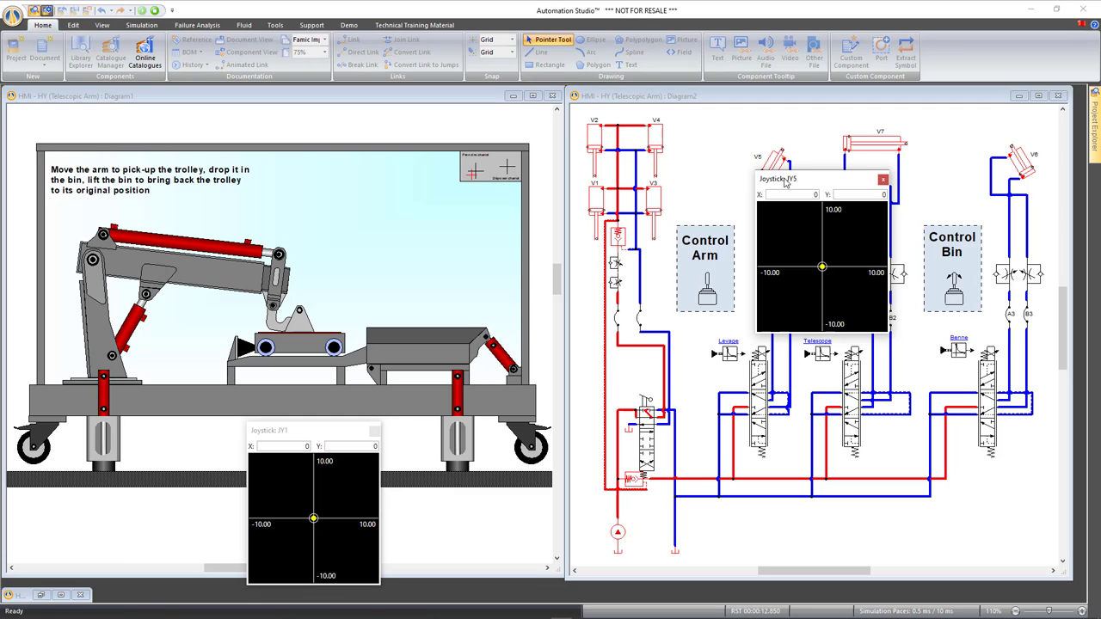
drag(785, 179, 444, 432)
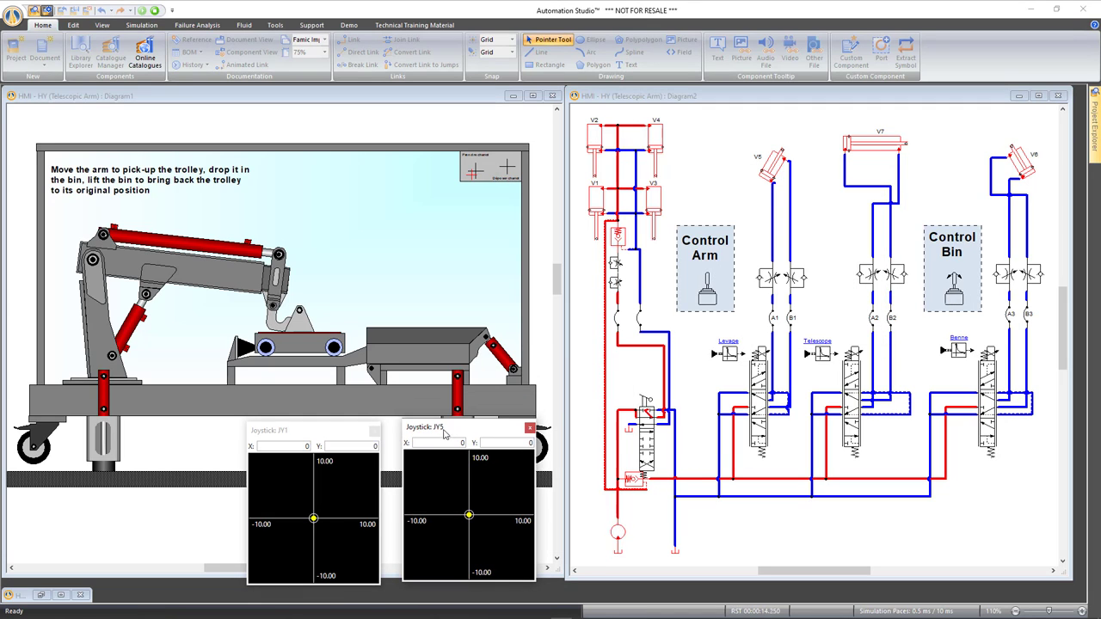
Step: Move the telescopic arm with joystick JY1 up to Y 10, nudge joystick JY5 slightly, and stop the simulation
click(312, 526)
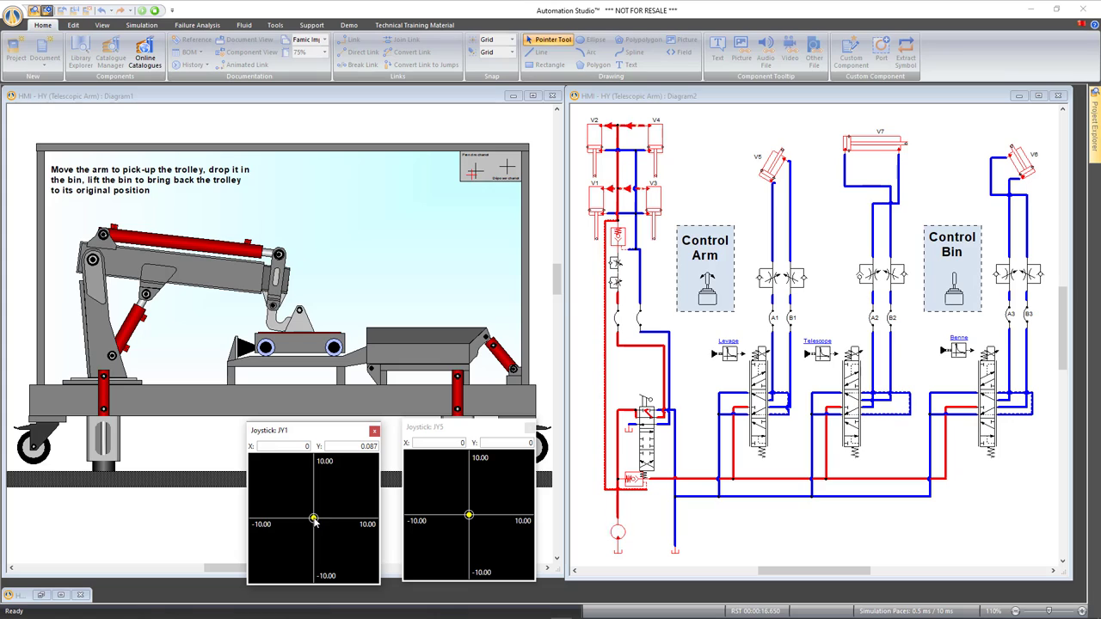
drag(314, 522, 314, 521)
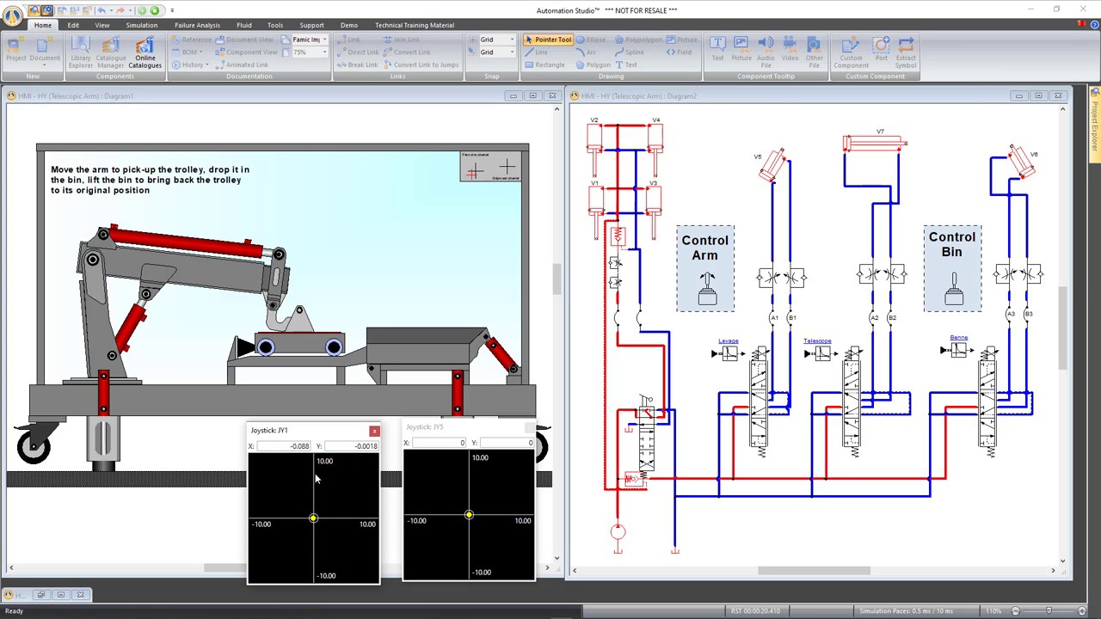
drag(313, 518, 312, 442)
mouse_move(470, 514)
mouse_down()
mouse_move(456, 461)
mouse_move(467, 449)
mouse_move(469, 516)
mouse_up()
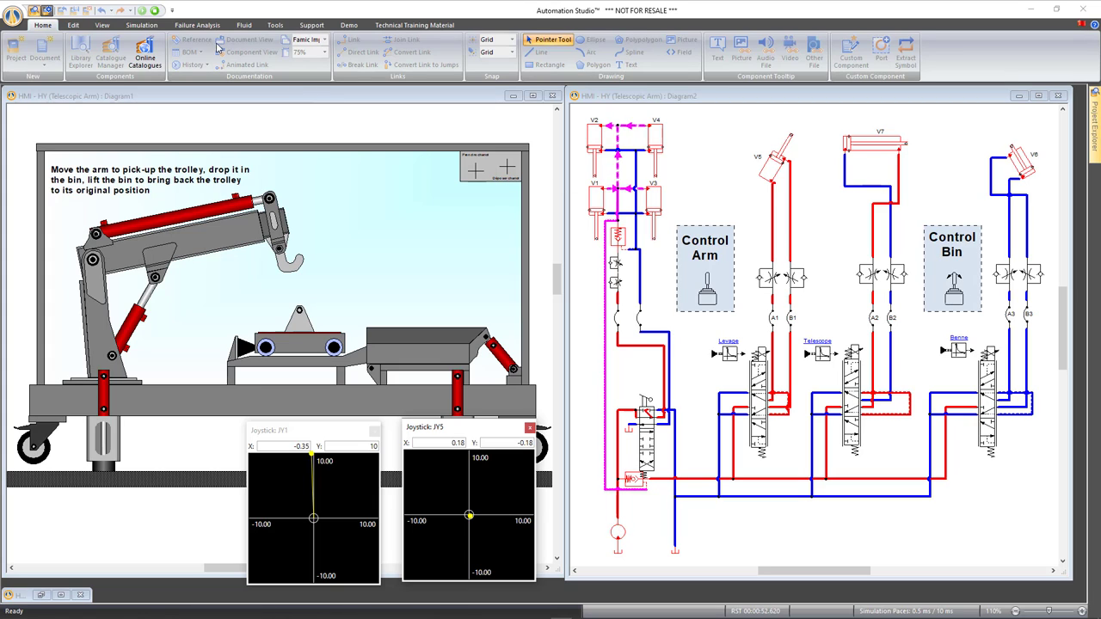
click(156, 10)
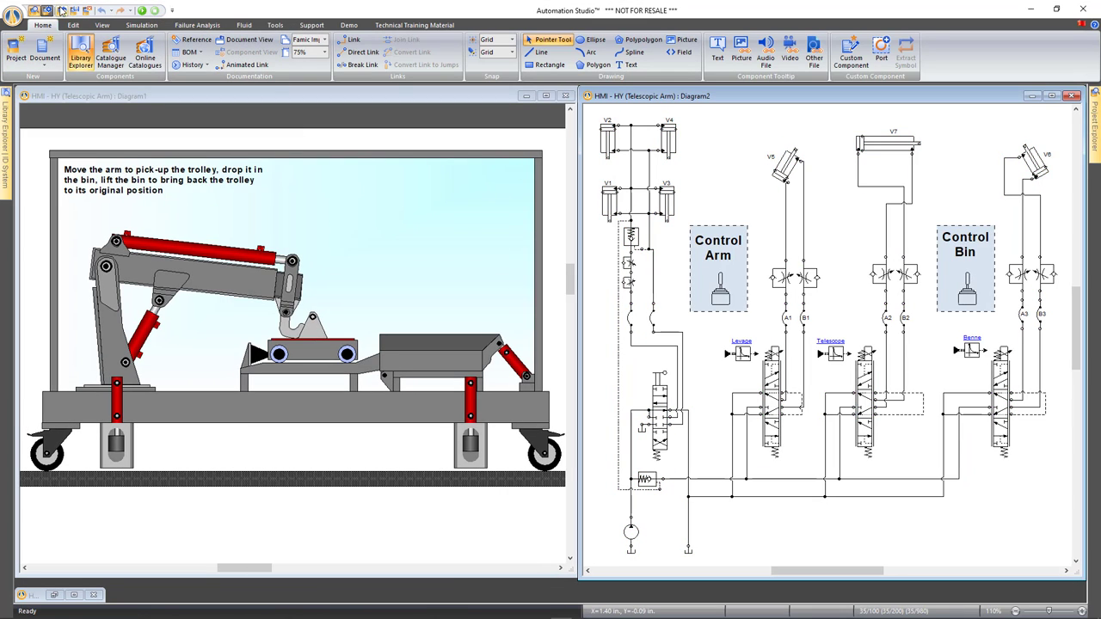
Step: Close the telescopic arm project without saving and open Roll Up Door with Faults Level 1.prx
click(62, 12)
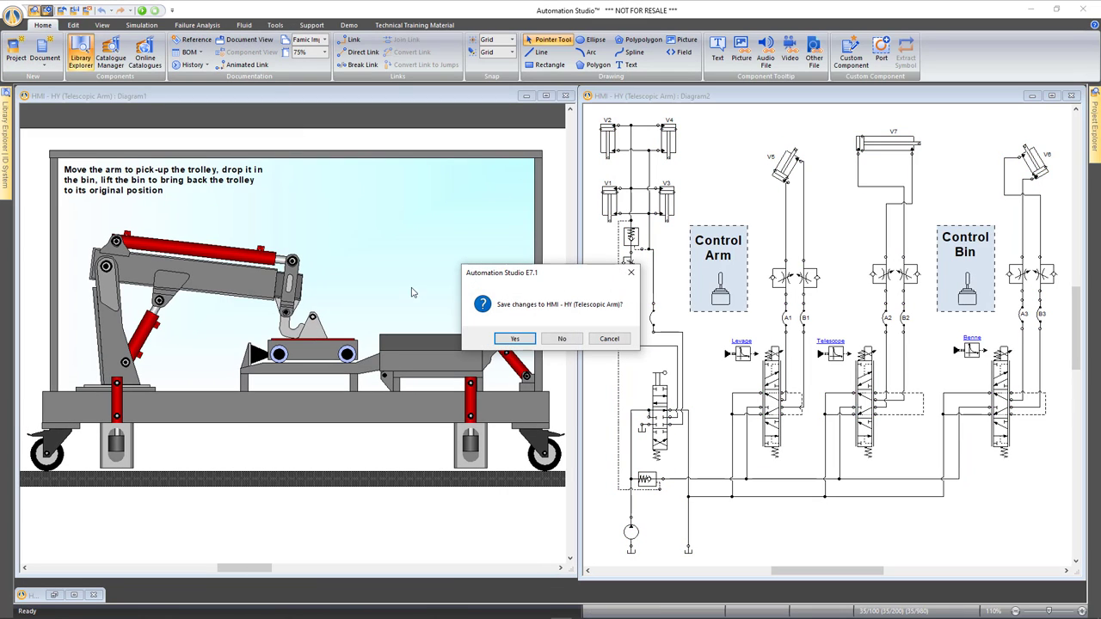
click(568, 336)
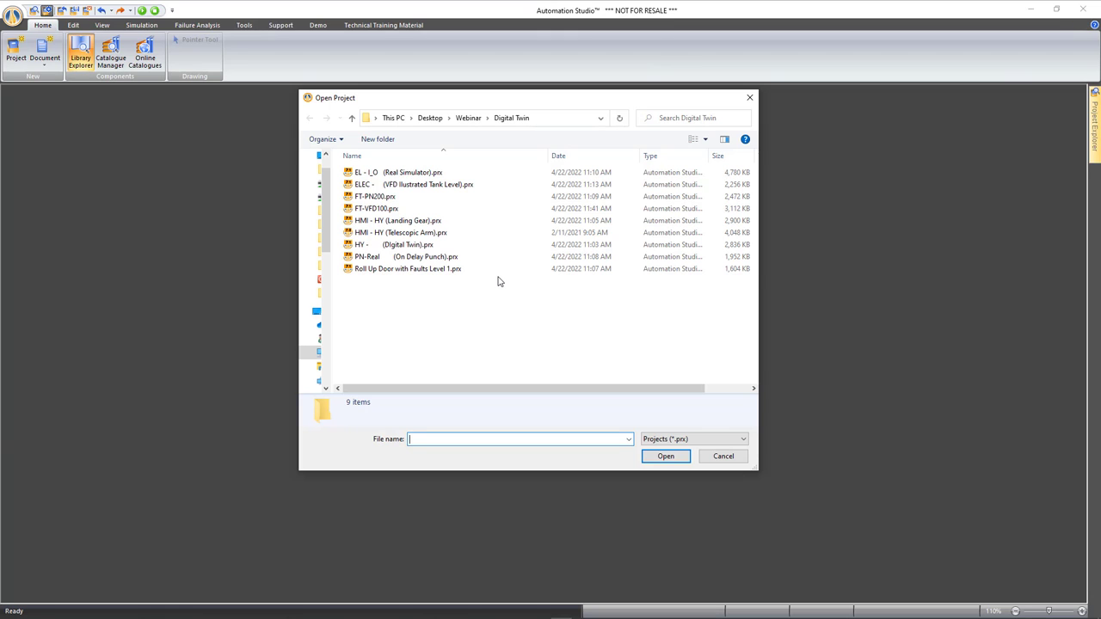
double_click(411, 270)
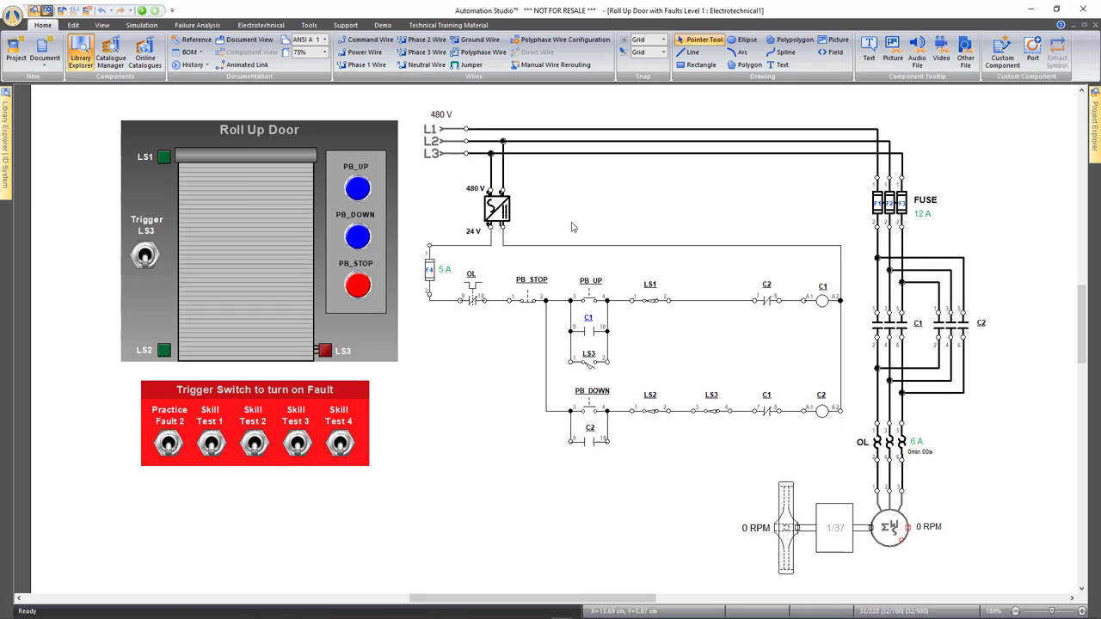
Step: Start the simulation and run the roll up door up with PB_UP, then lower it with PB_DOWN
click(142, 10)
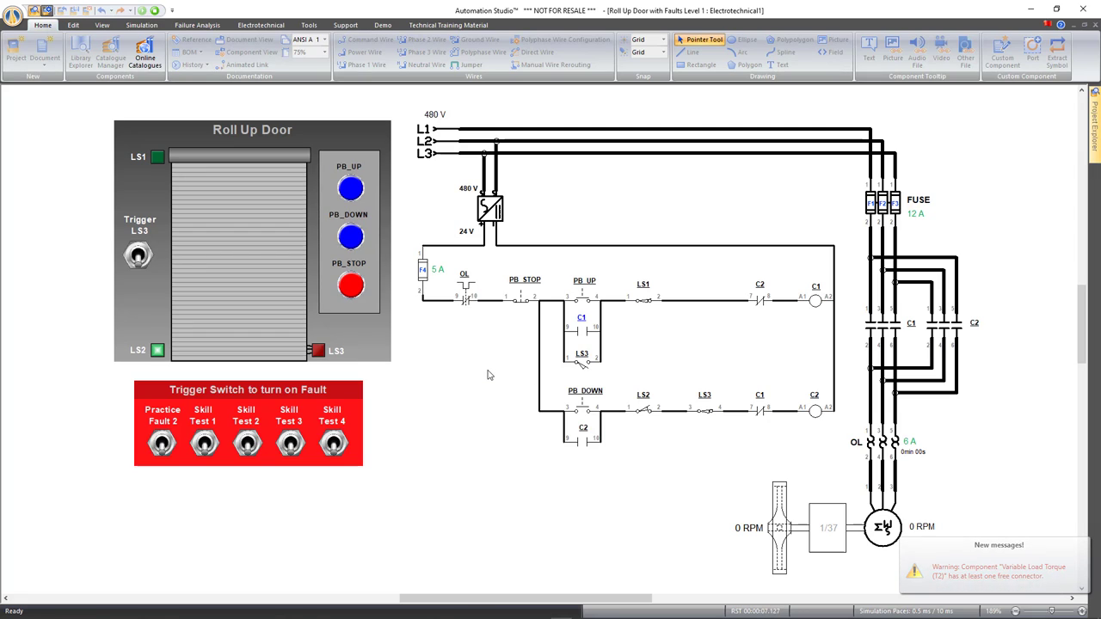
click(350, 190)
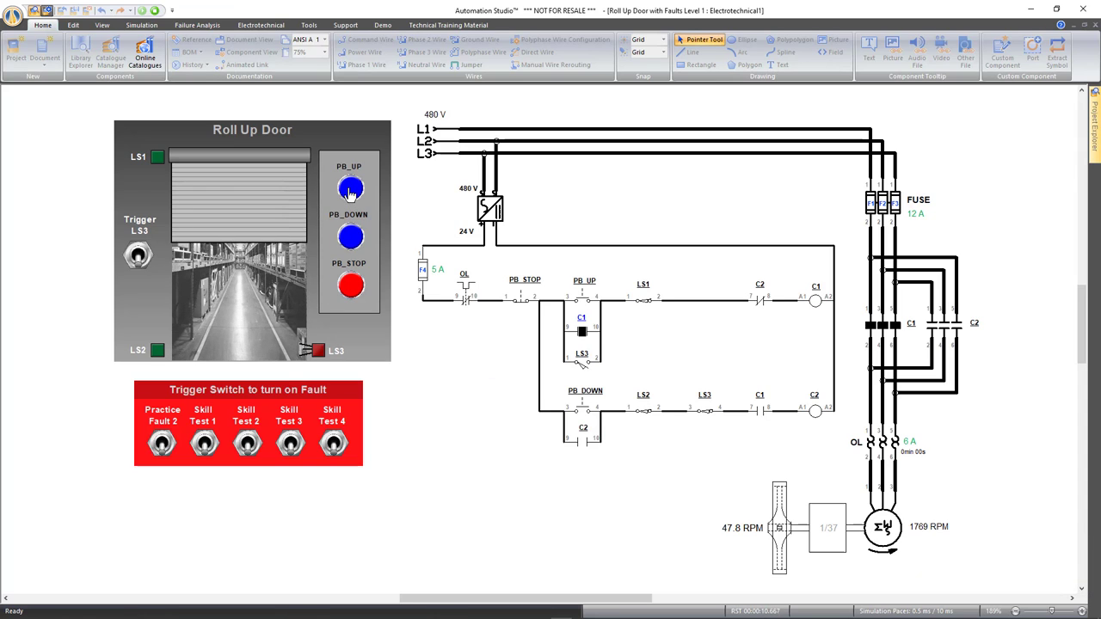
click(350, 240)
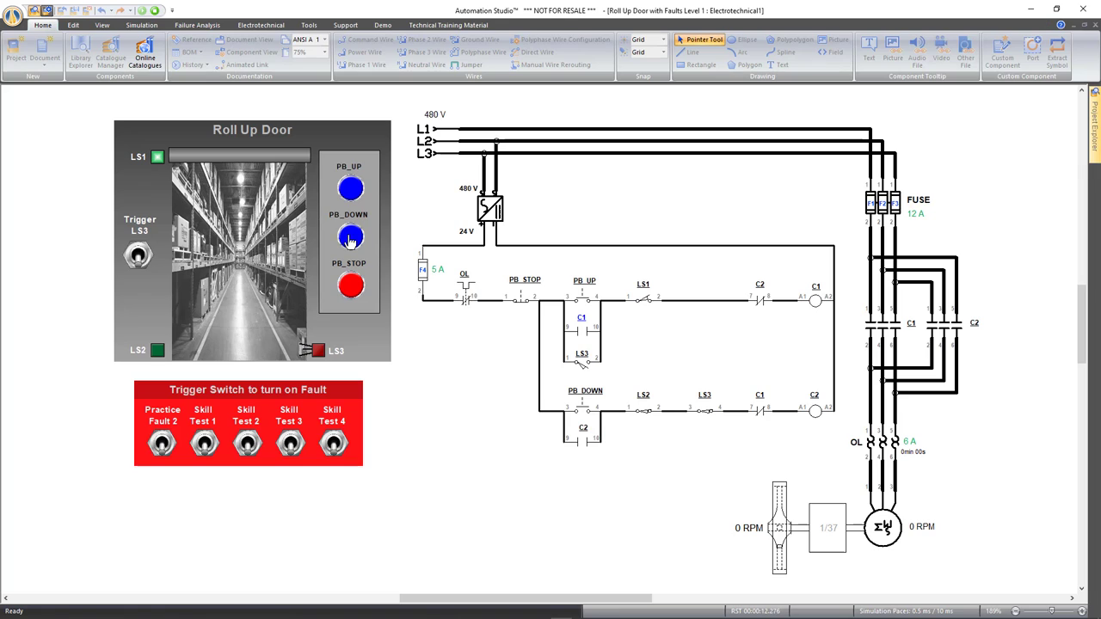
Step: Trigger LS3 while the door is lowering to simulate an obstruction, reset the LS3 switch, and close the door again
click(137, 258)
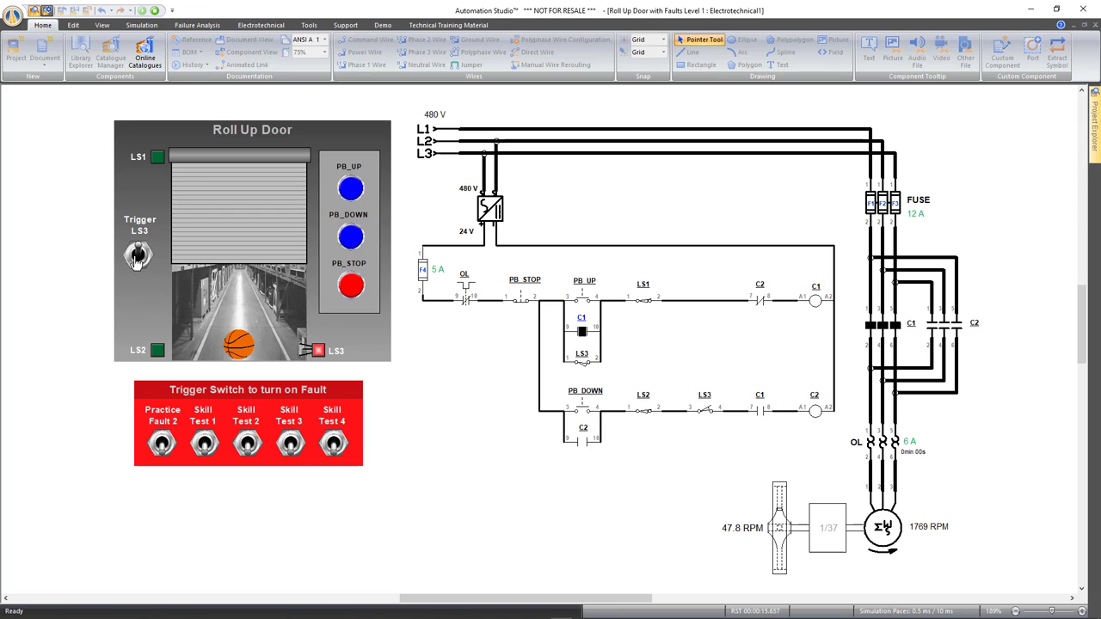
click(137, 258)
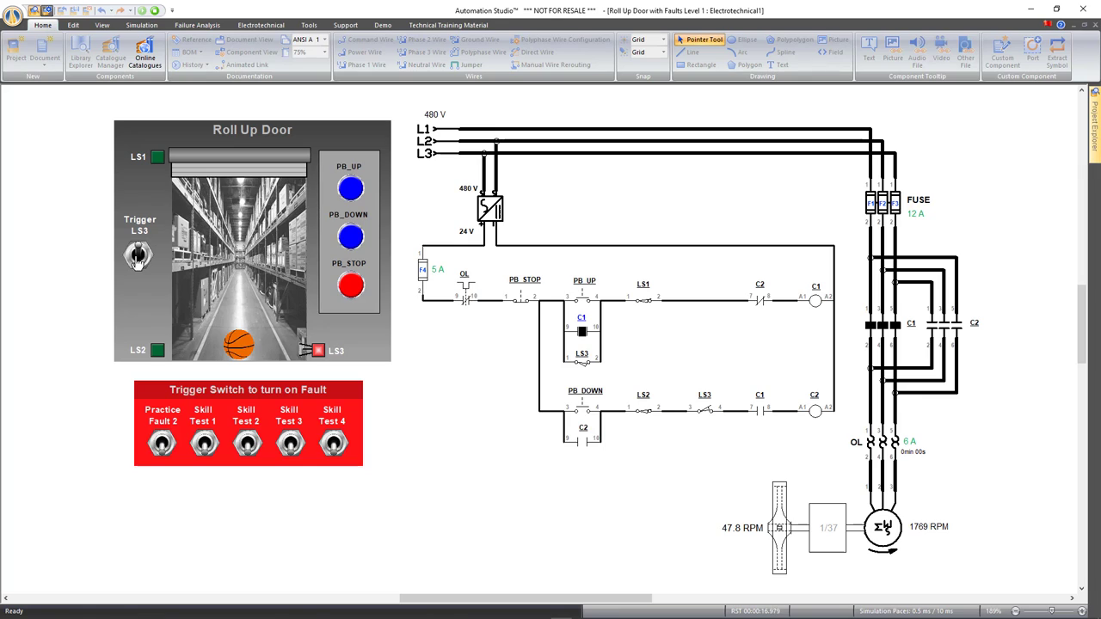
click(354, 245)
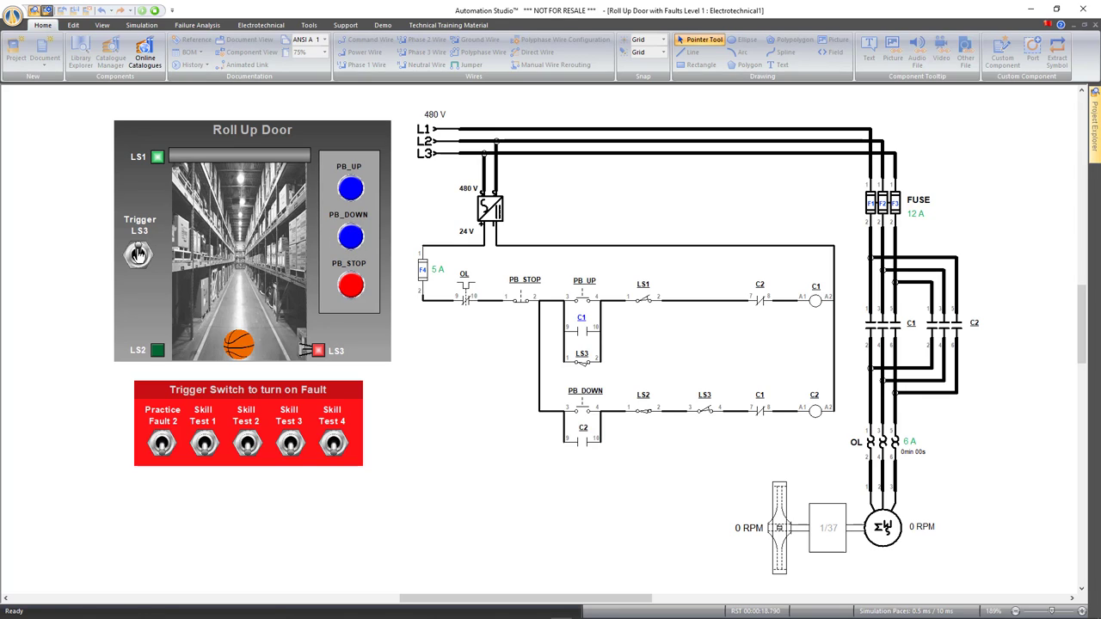
click(137, 254)
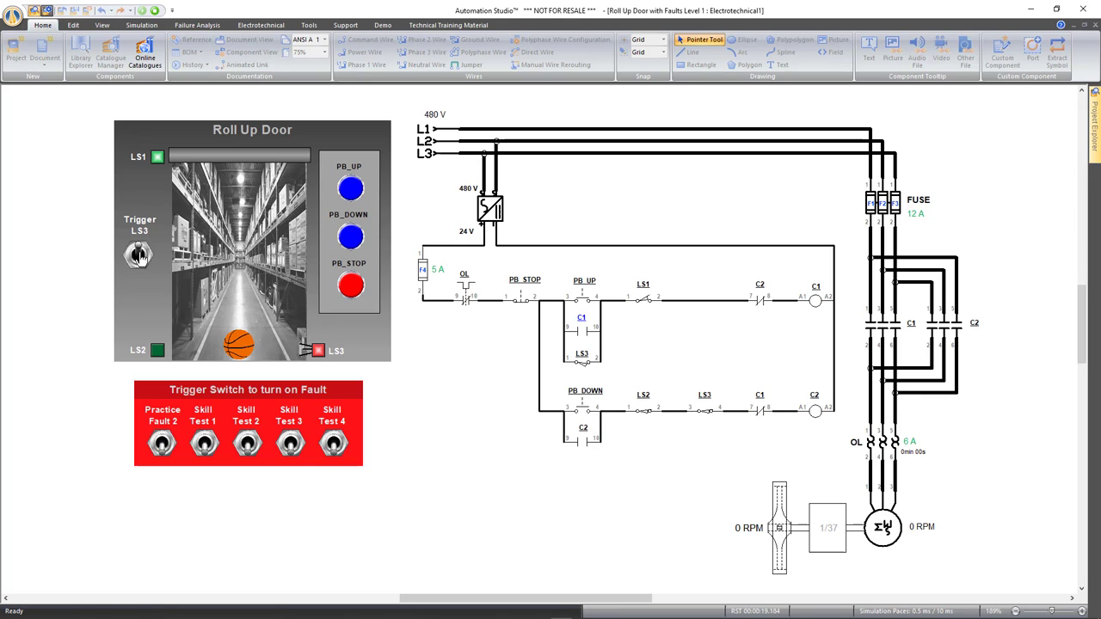
click(354, 241)
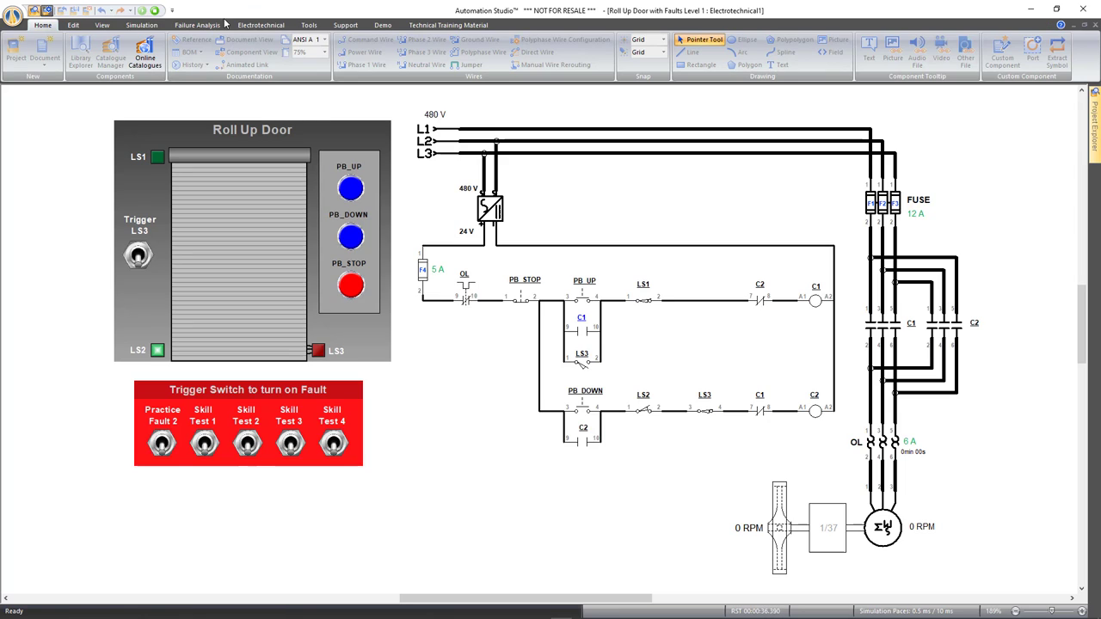
Step: Look over the electrotechnical builders and the simulation troubleshooting tools, and stop the roll up door simulation
click(269, 26)
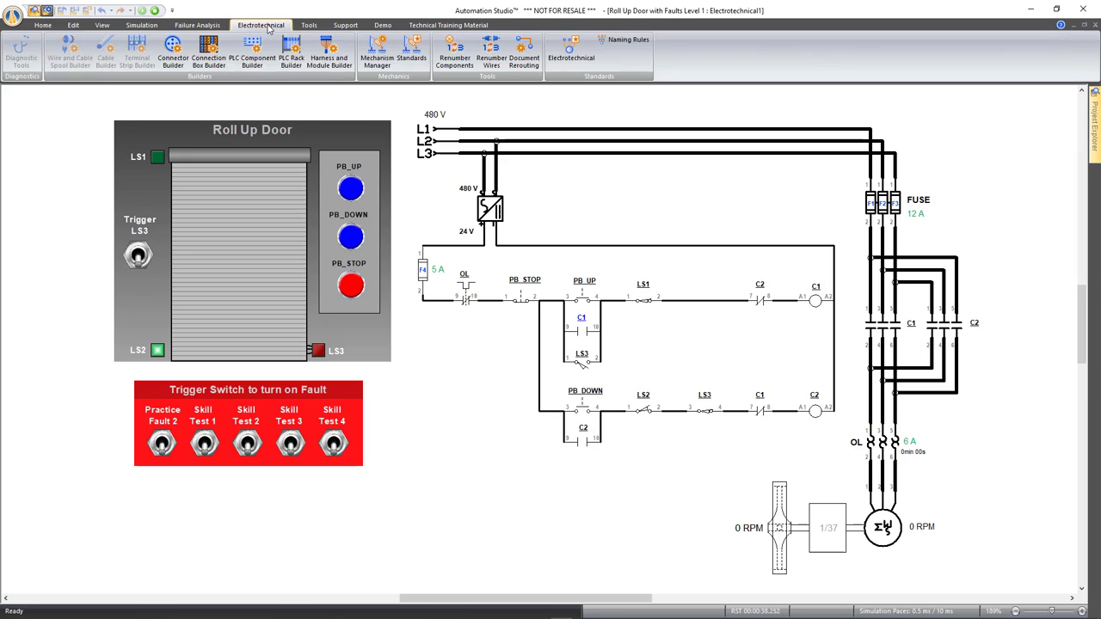
click(160, 27)
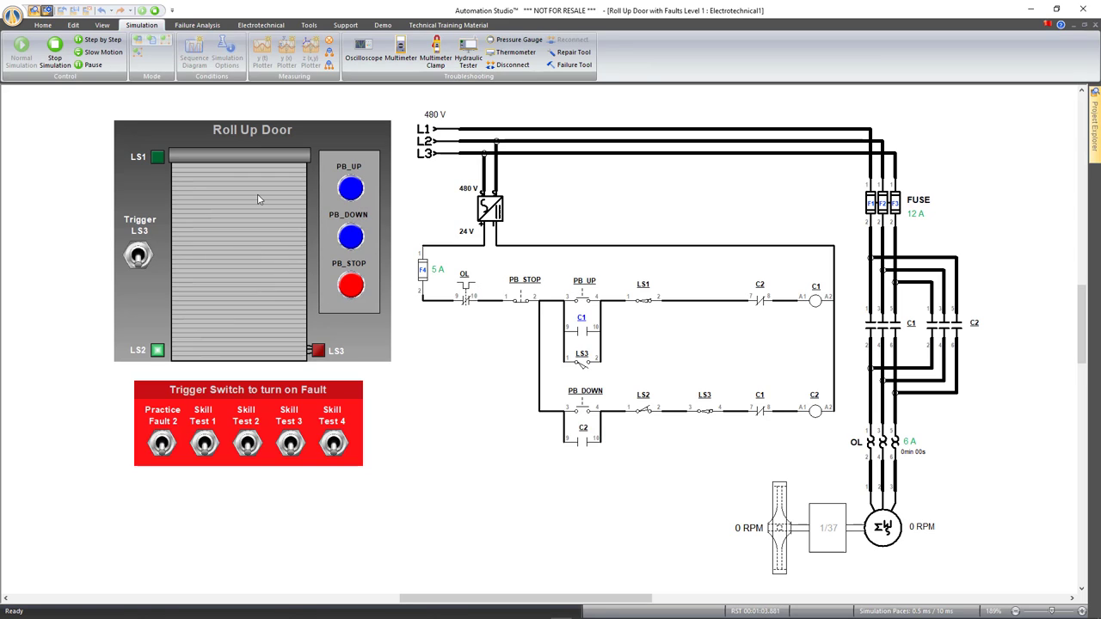
click(155, 10)
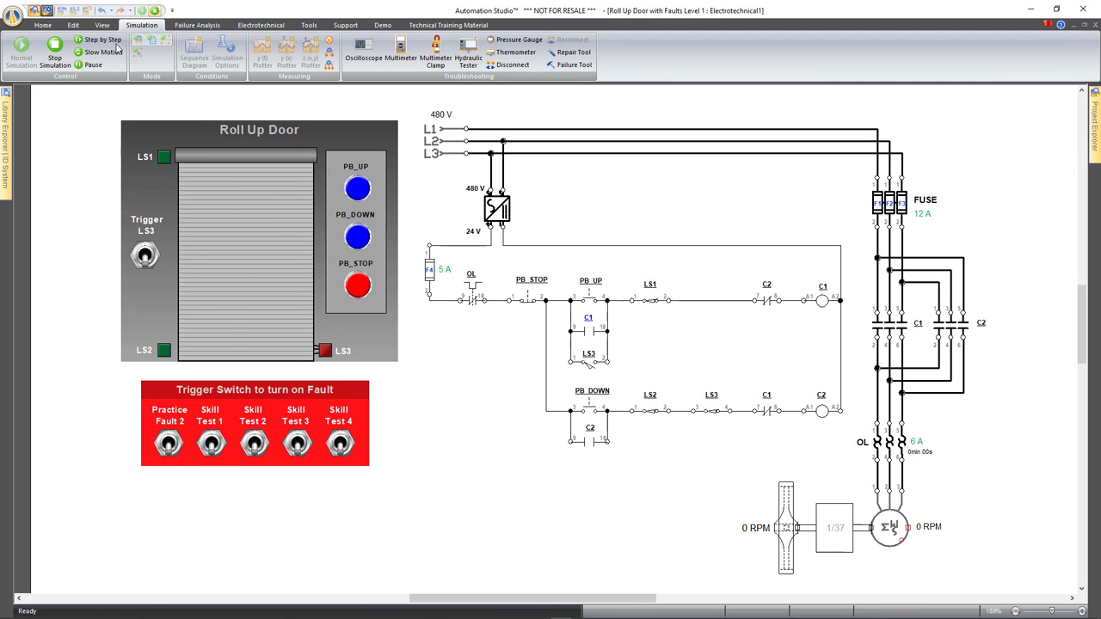
Step: Open EL - I_O (Real Simulator).prx and examine the photo of the real simulator below the virtual panel
key(ctrl+o)
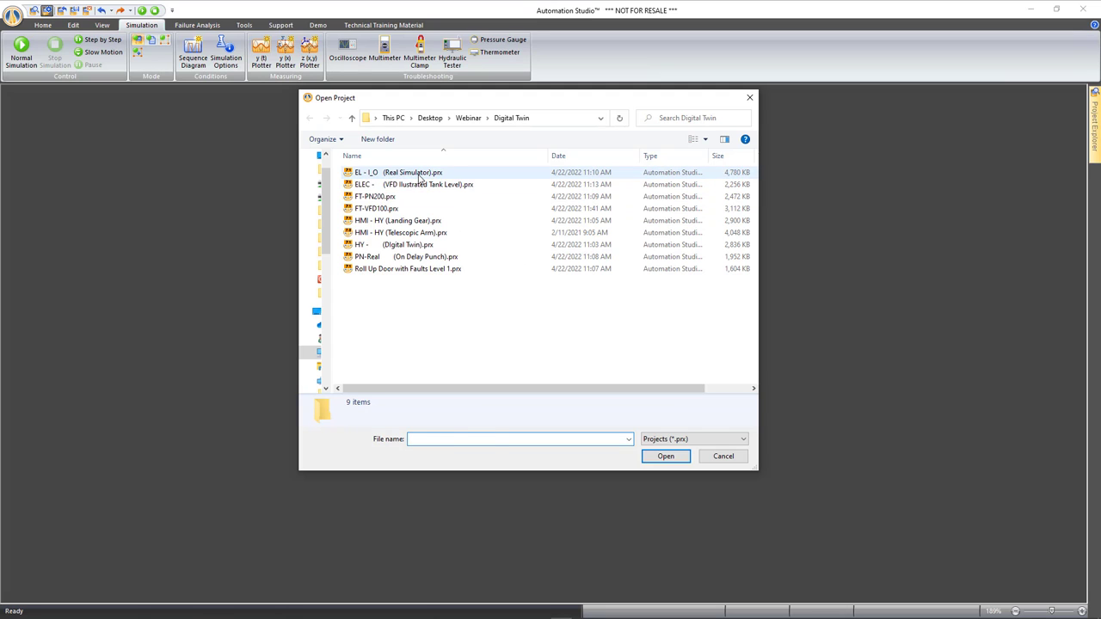
double_click(421, 175)
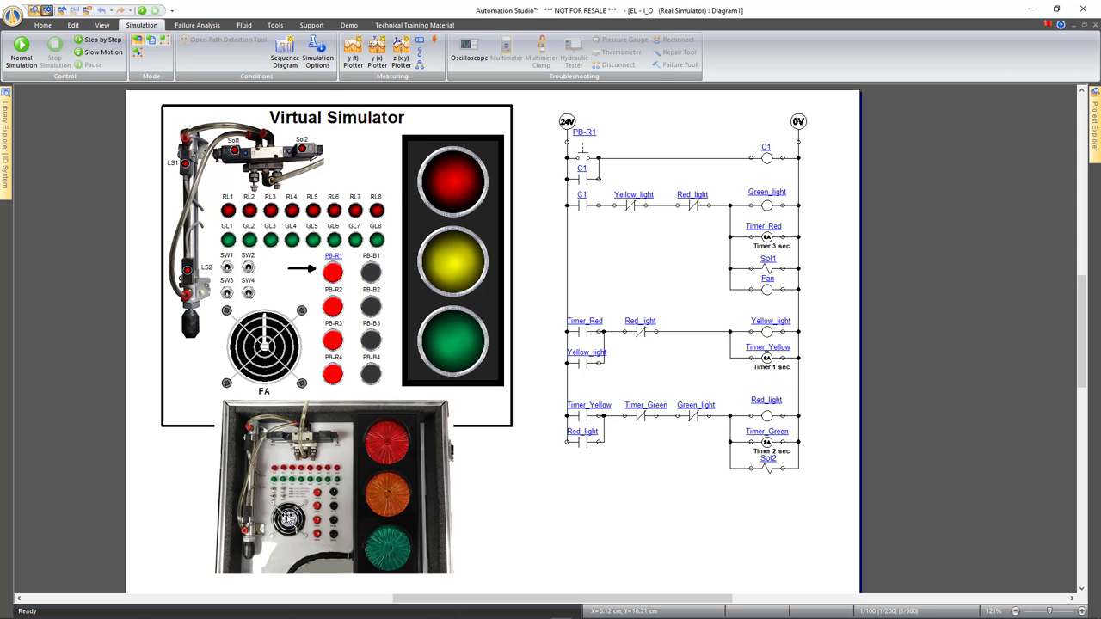
scroll(288, 517, up, 5)
scroll(507, 251, down, 2)
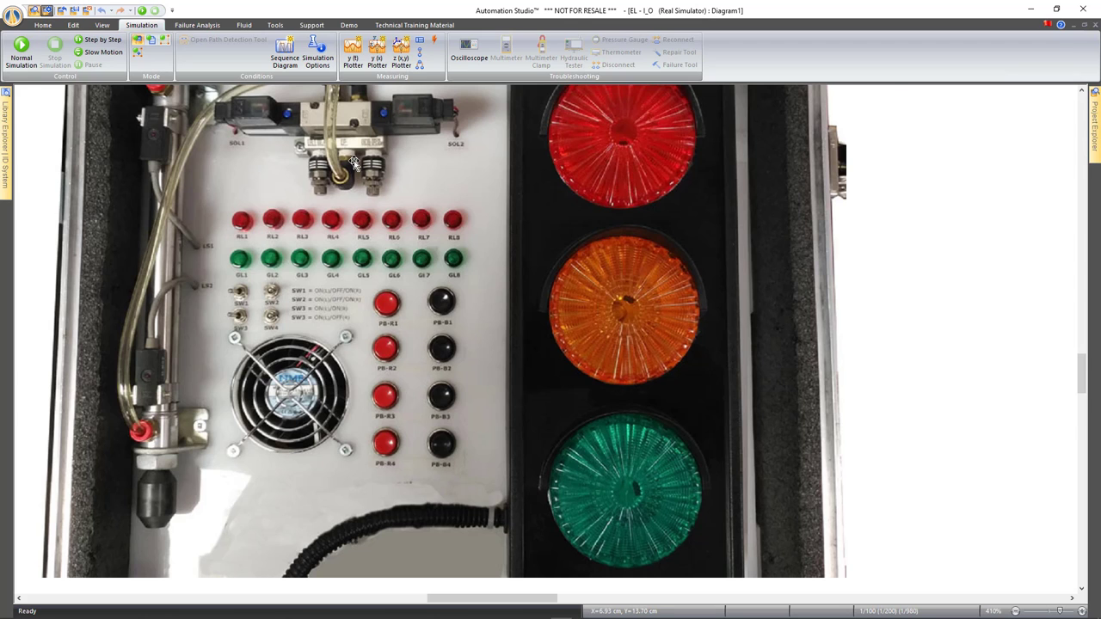
scroll(355, 163, down, 4)
scroll(359, 167, up, 5)
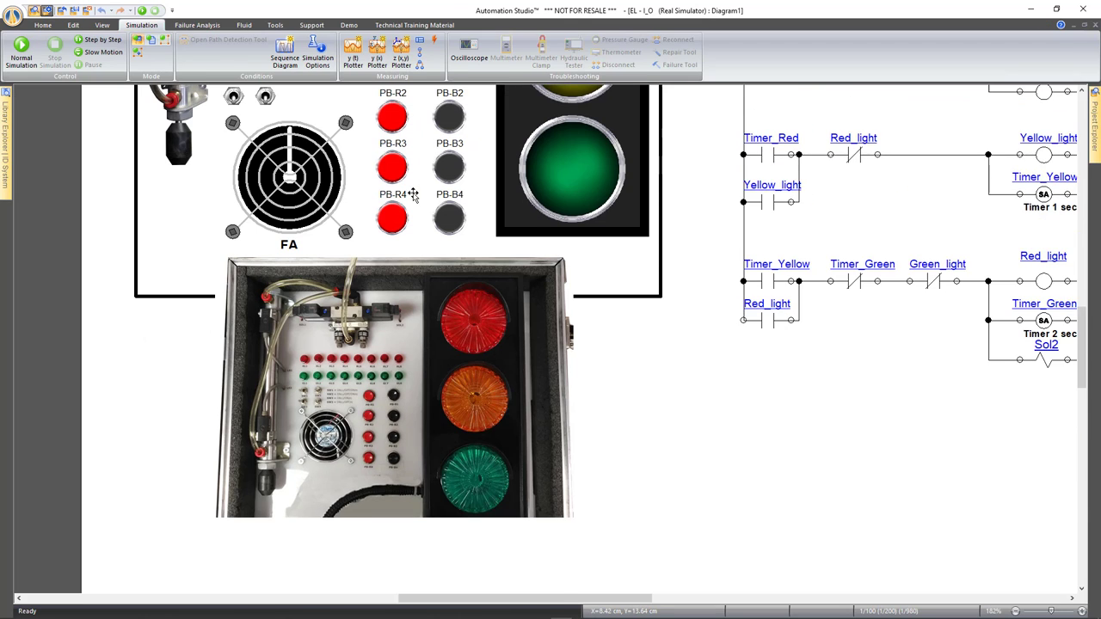
Step: Simulate the virtual simulator panel, start its traffic light sequence with PB-R1, and stop the simulation
scroll(413, 193, up, 1)
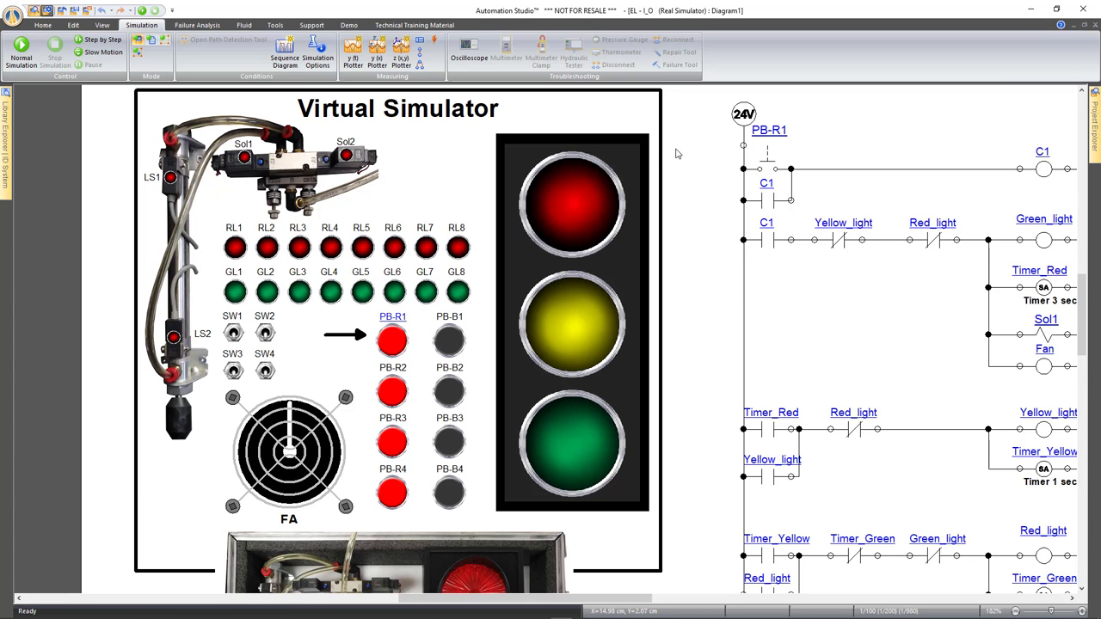
scroll(675, 153, right, 3)
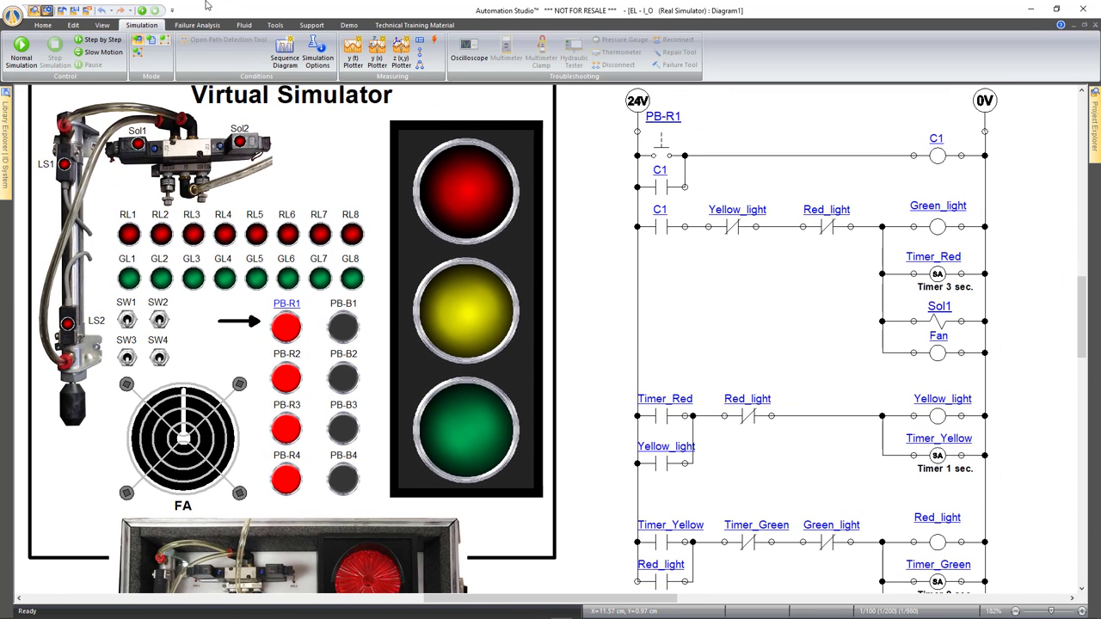
click(20, 52)
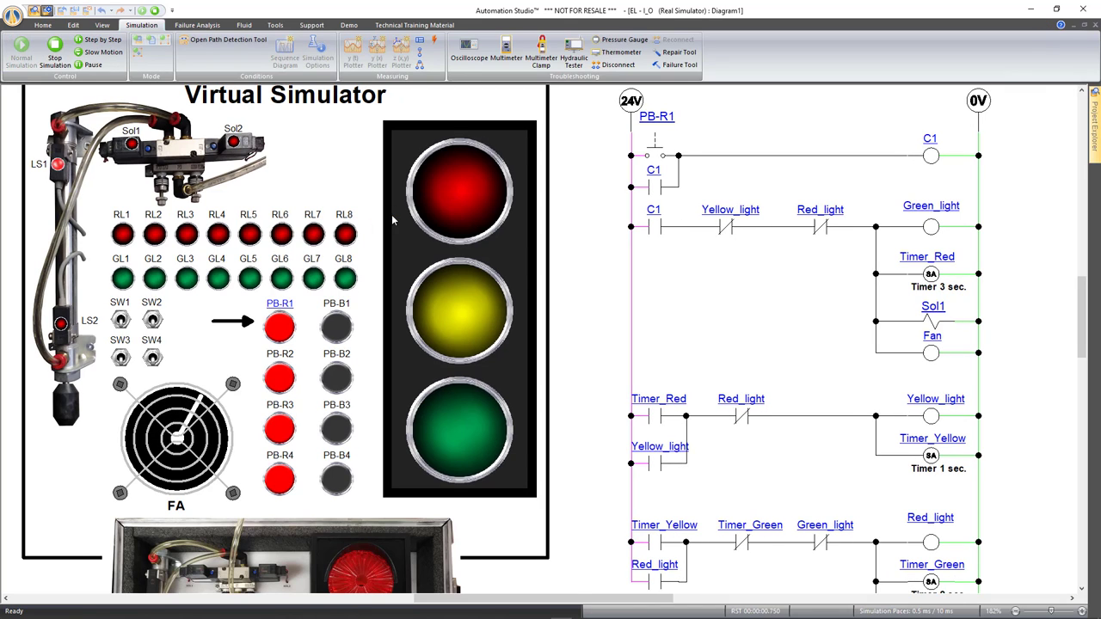
click(276, 323)
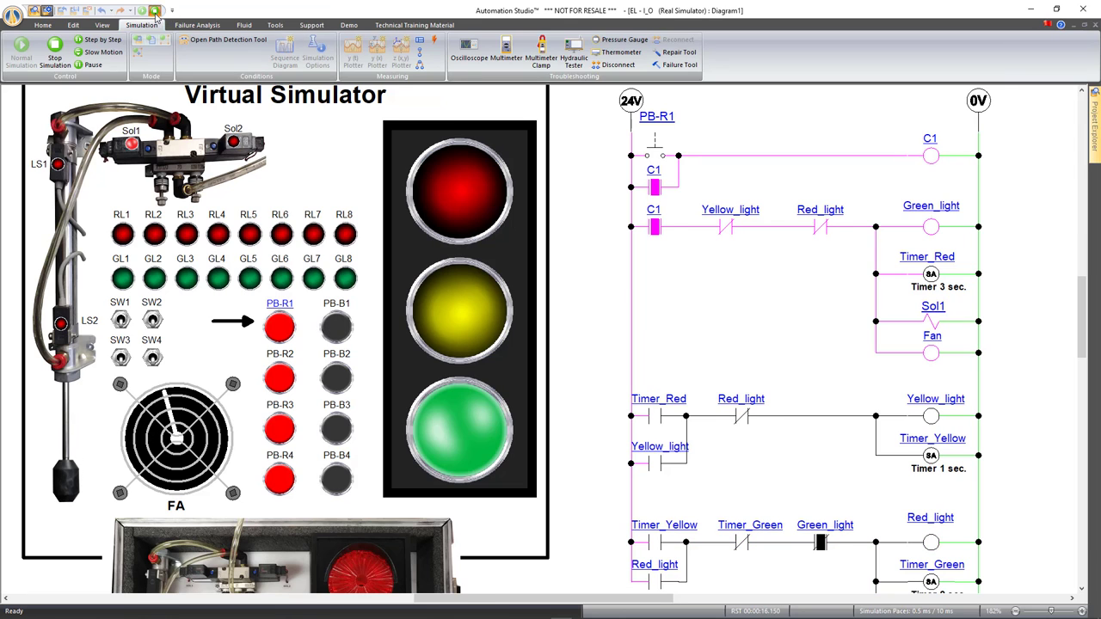
key(F9)
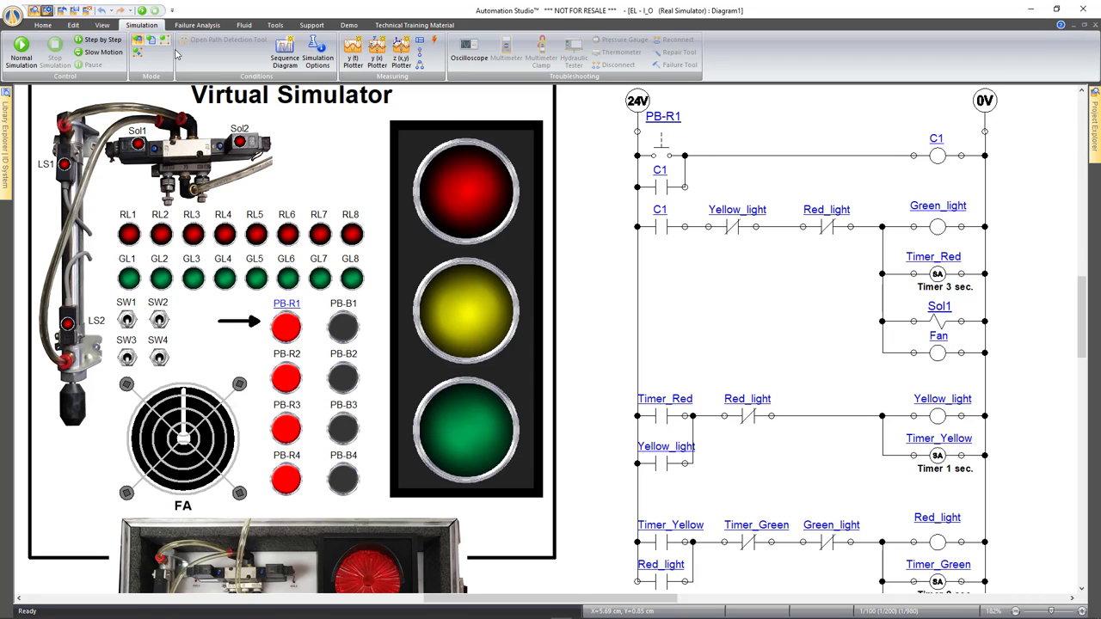
Step: Close the real simulator project without saving and create a new project with a blank electrotechnical document
click(63, 10)
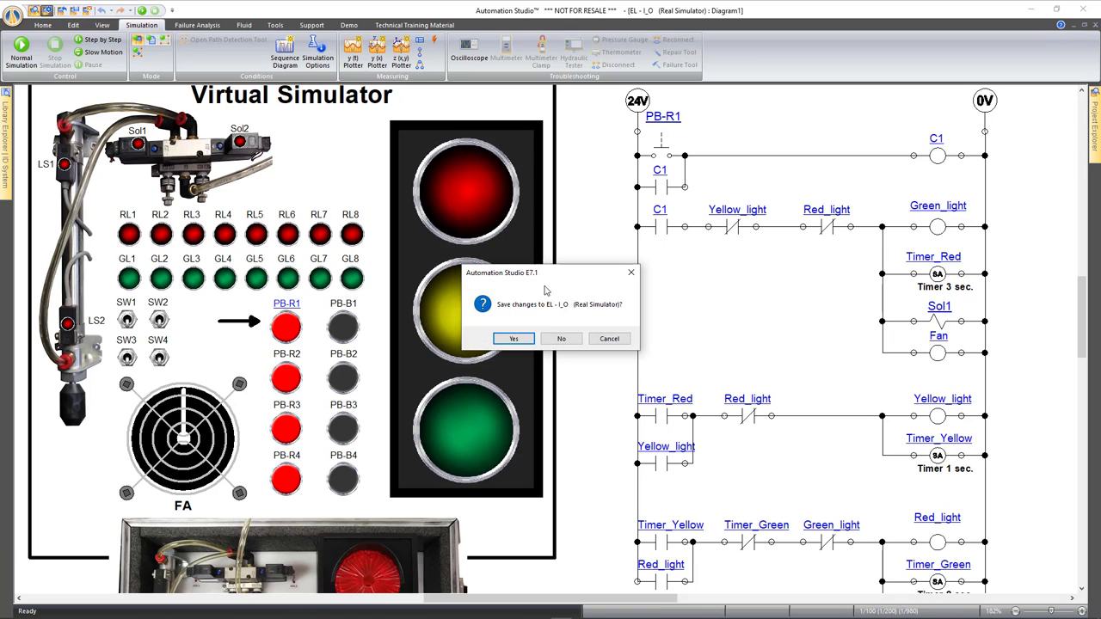
click(564, 341)
key(ctrl+o)
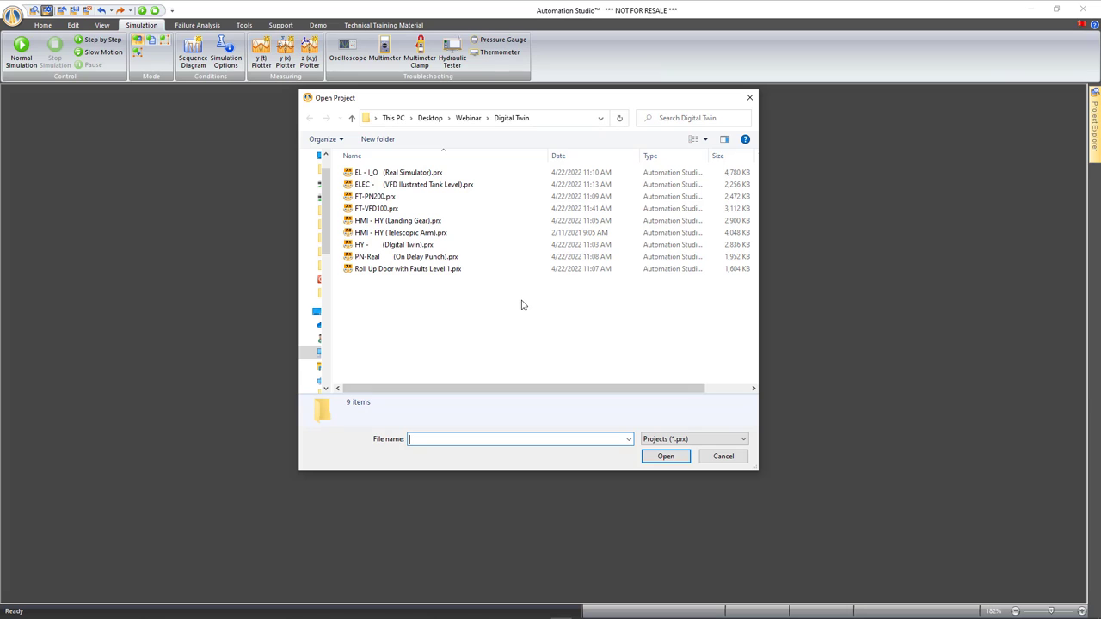
click(723, 456)
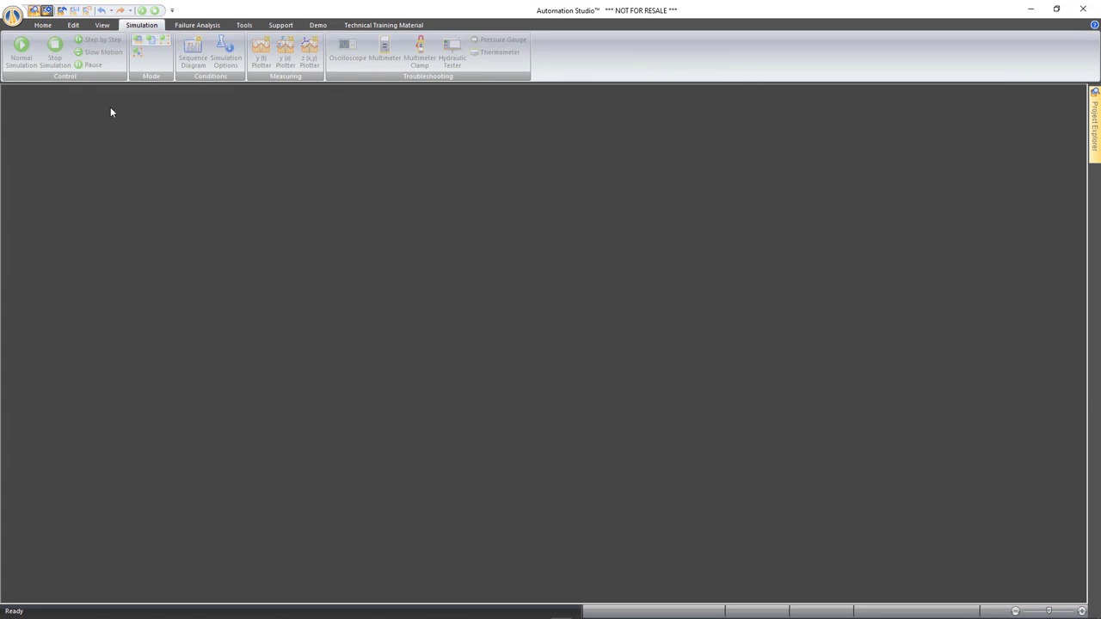
click(42, 25)
click(45, 65)
double_click(417, 315)
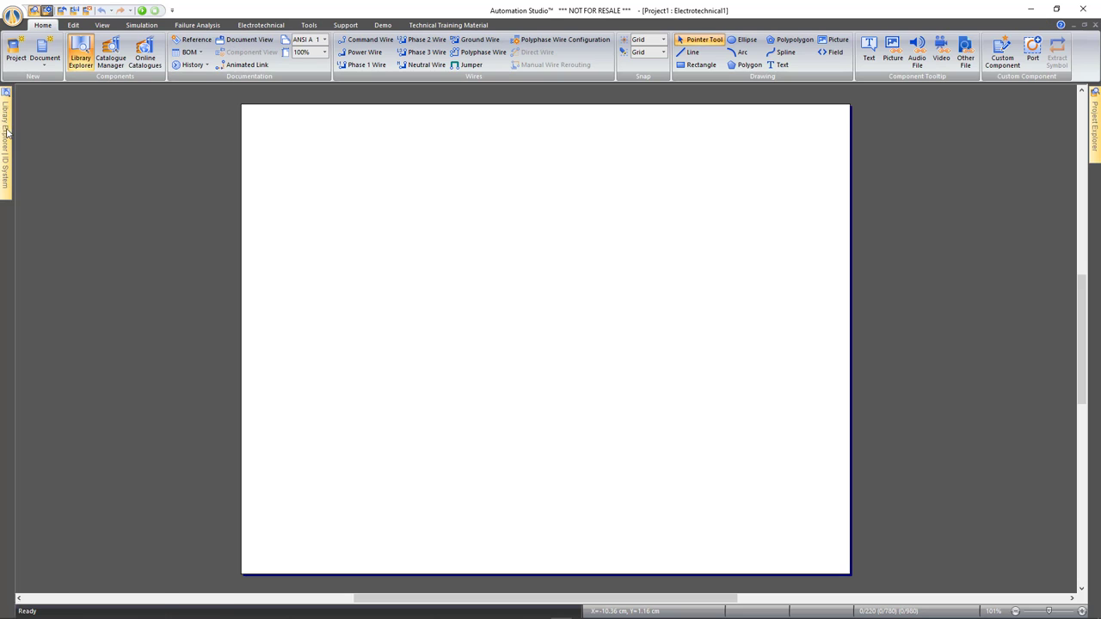
Step: Load the Automotive.prlx custom library and display the Lab 1 - Lights components under Automotive Electrical
mouse_move(5, 133)
click(206, 91)
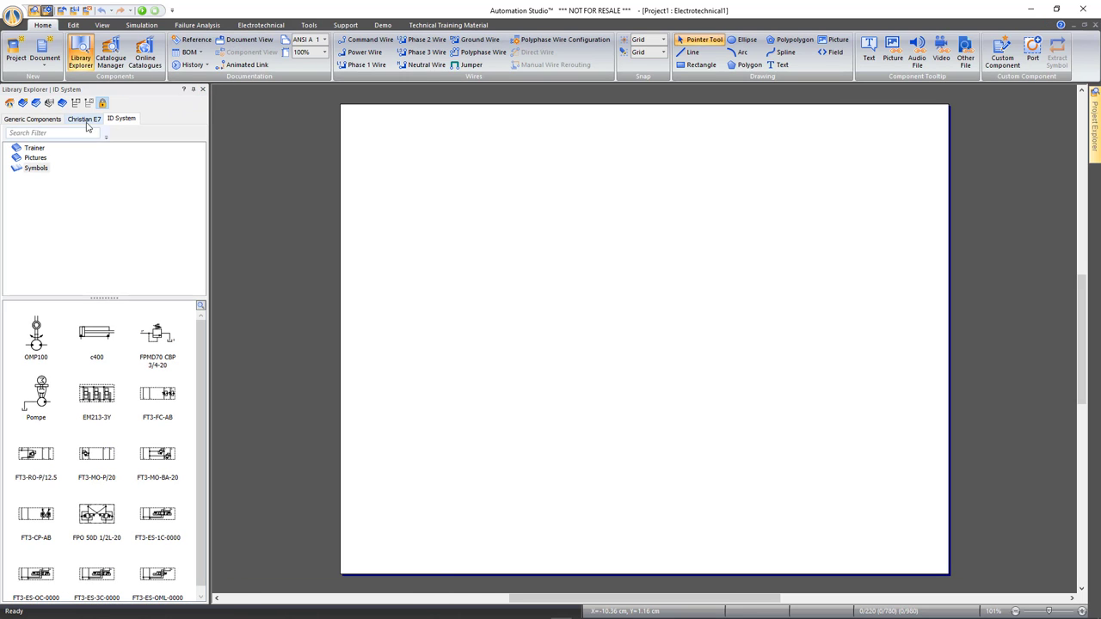
click(36, 102)
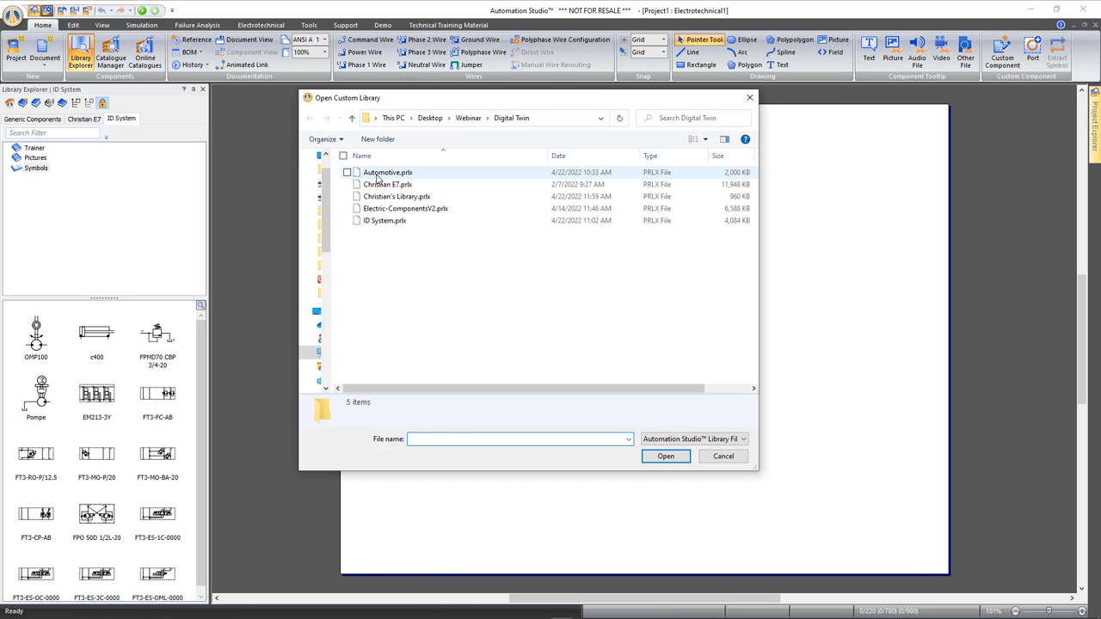
double_click(382, 172)
double_click(55, 148)
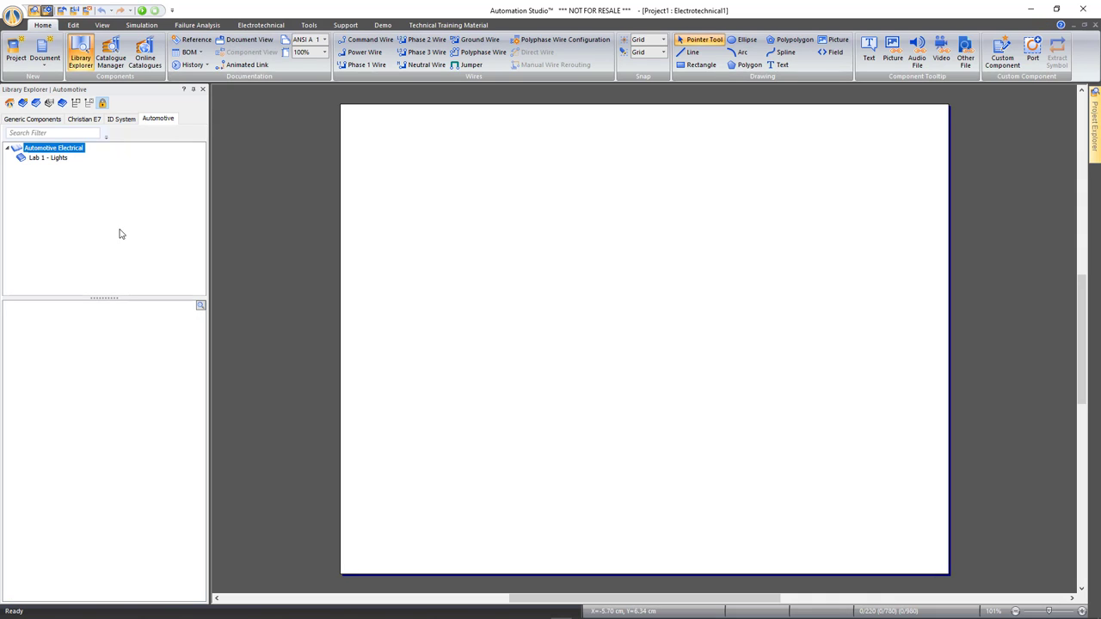
click(49, 158)
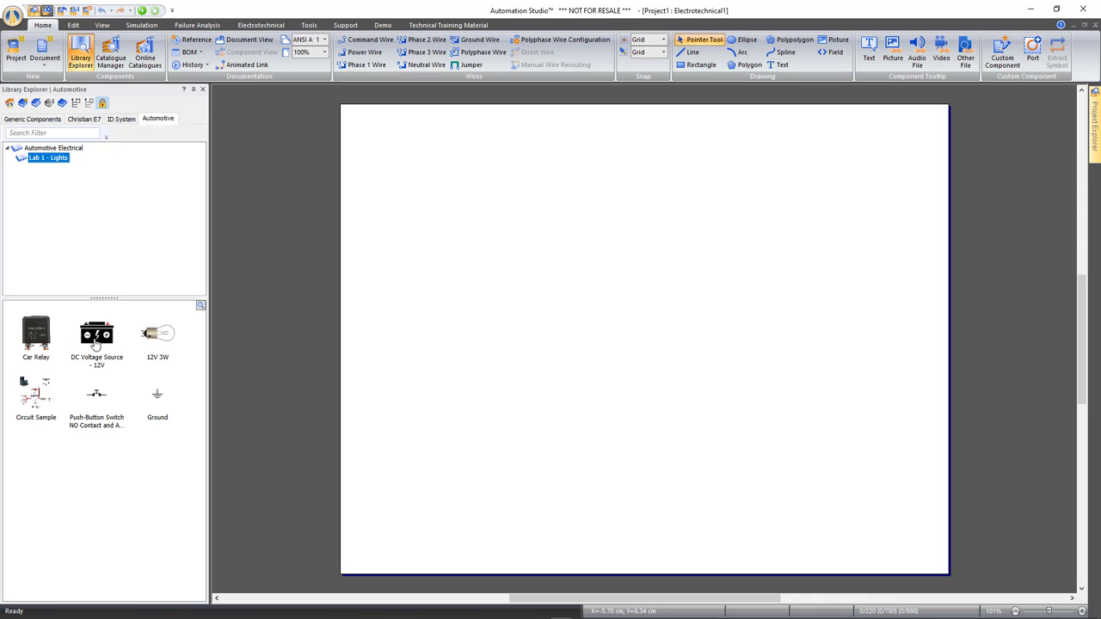
Step: Place the DC Voltage Source - 12V battery on the sheet and the Car Relay above and to the right of it
drag(95, 344, 479, 267)
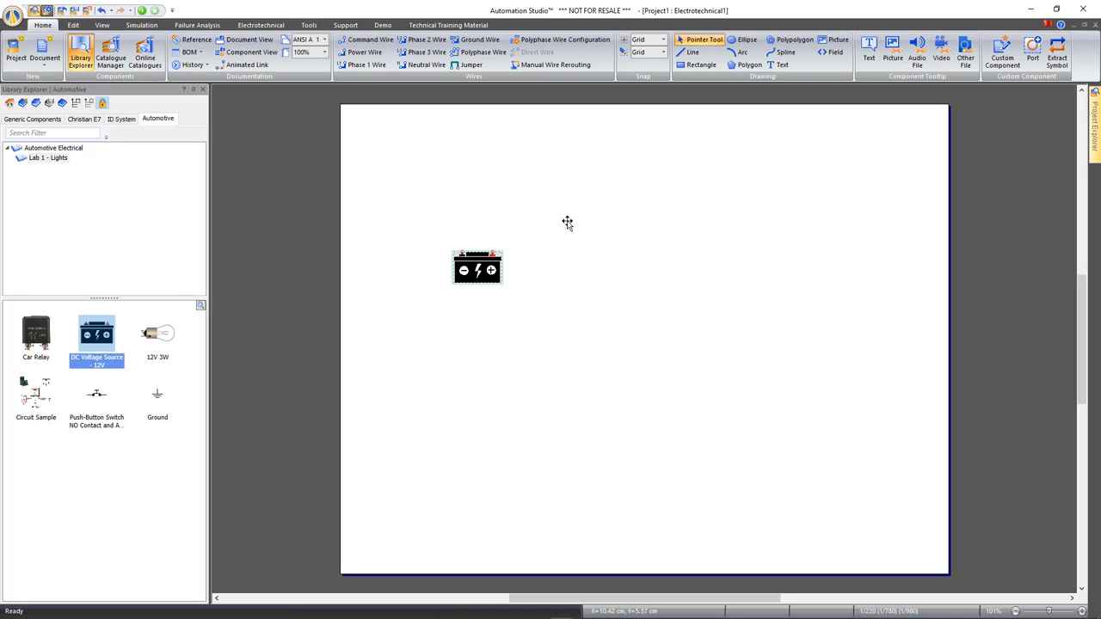
scroll(567, 223, up, 4)
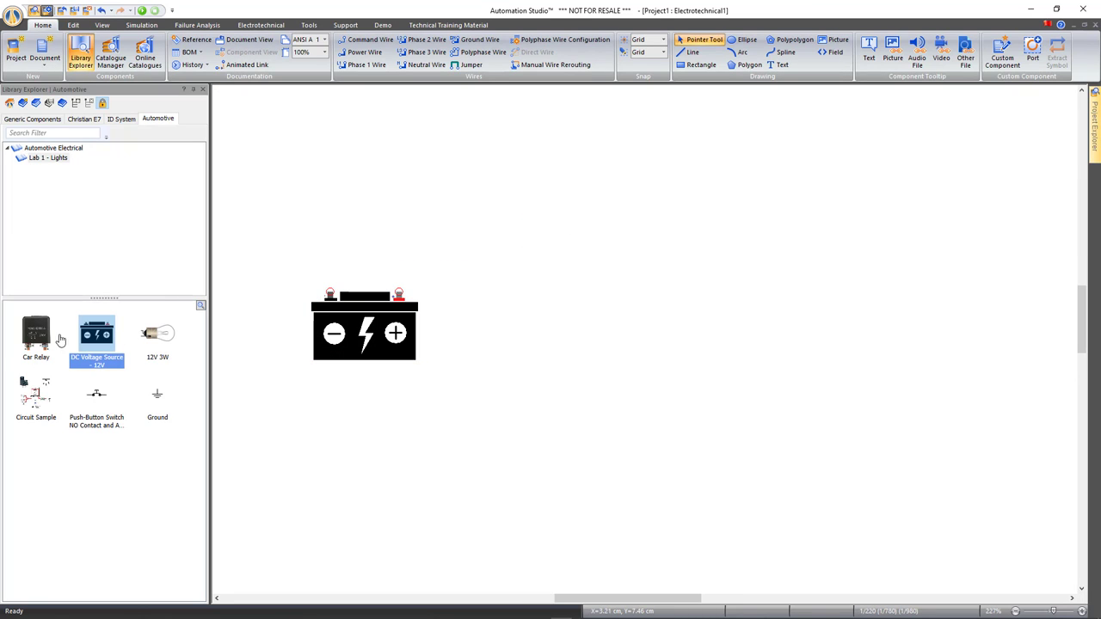
drag(34, 337, 555, 166)
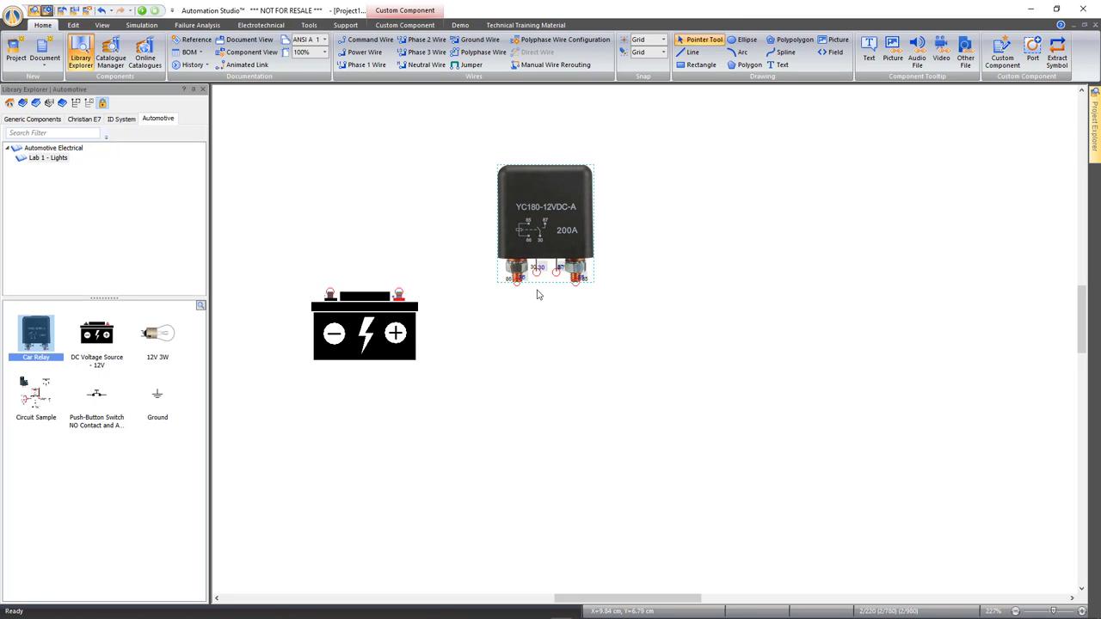
Step: Hide the connection port names, command wire numbers and power wire numbers in the diagram
click(102, 25)
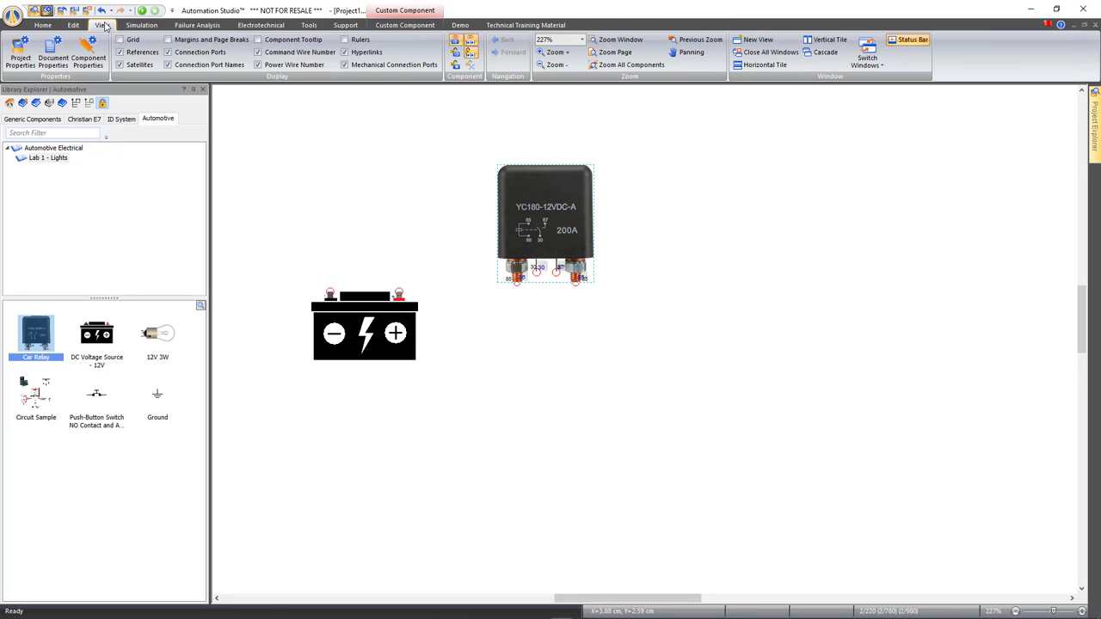
click(202, 65)
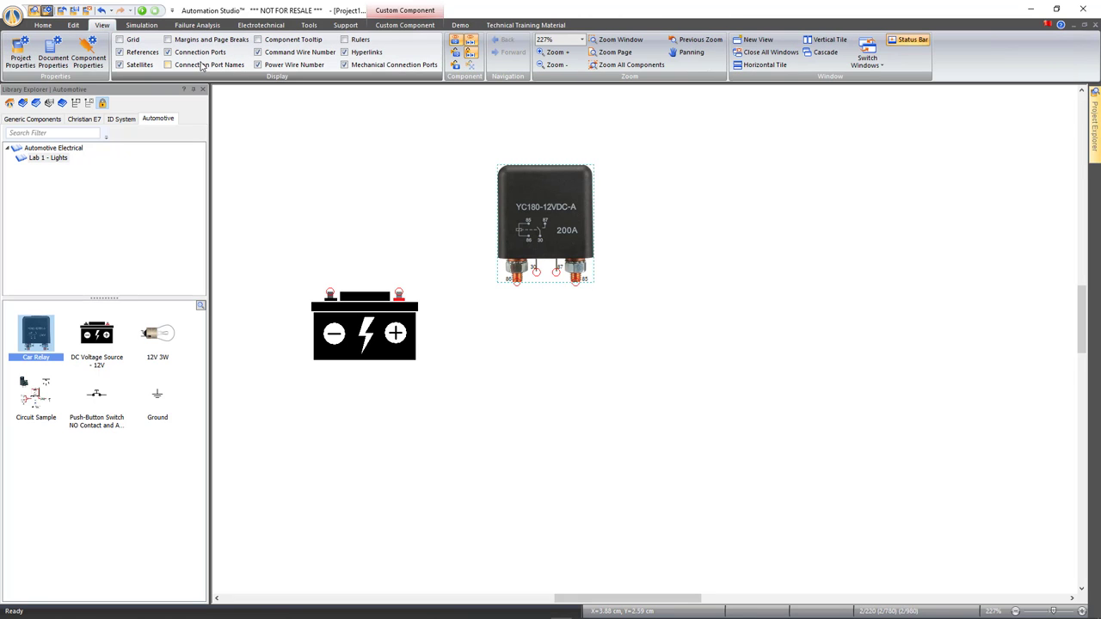
click(274, 55)
click(610, 351)
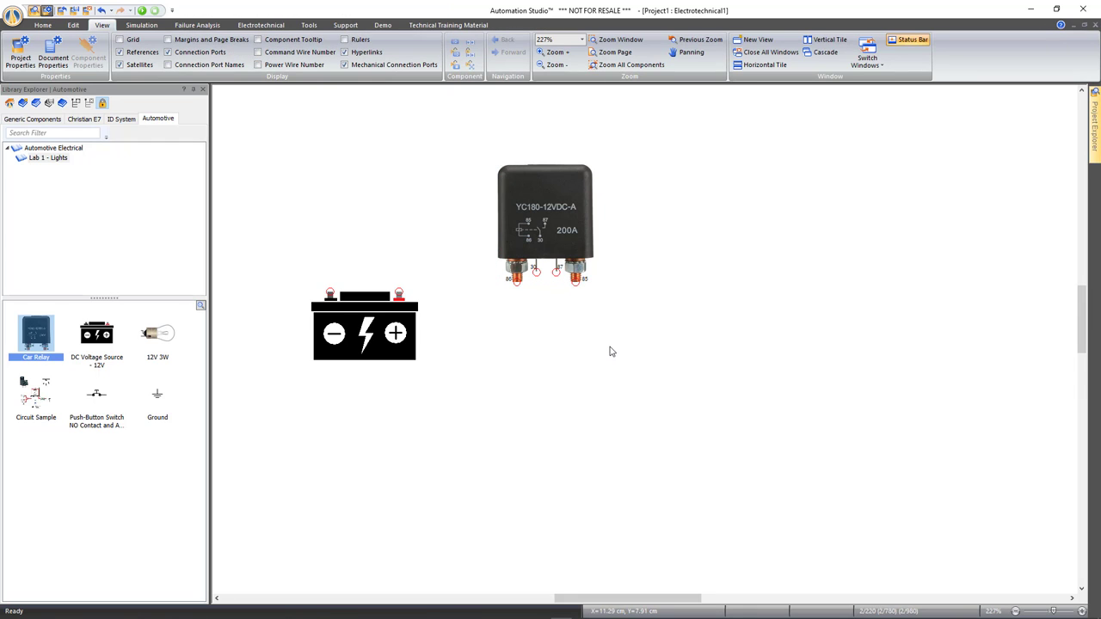
Step: Move the car relay slightly upward to leave more room beneath its terminals
drag(666, 335, 646, 327)
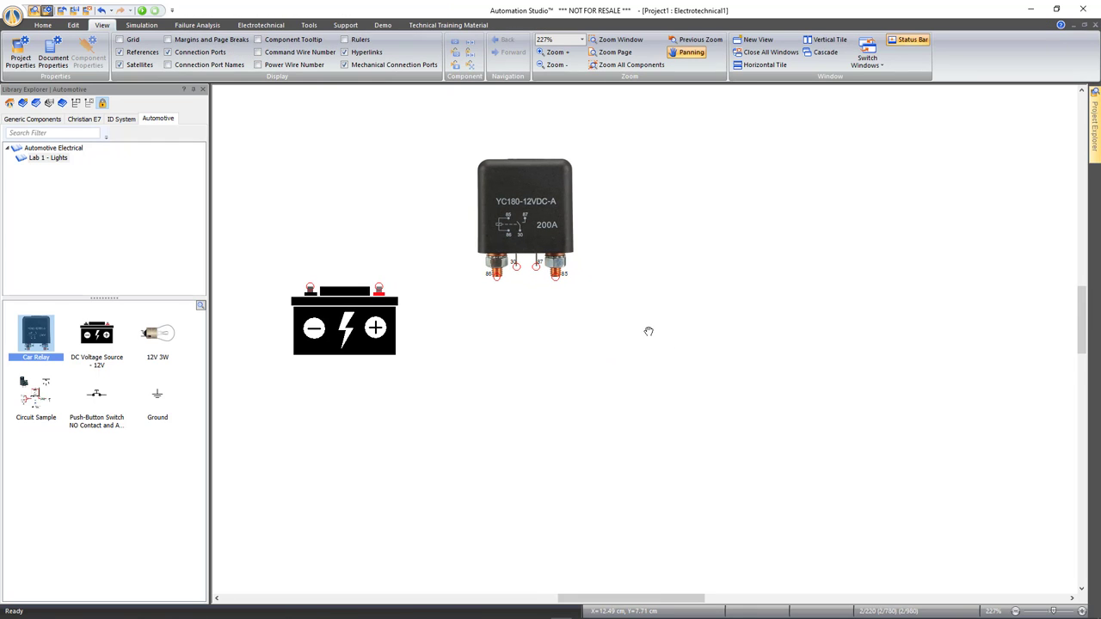
drag(561, 223, 561, 194)
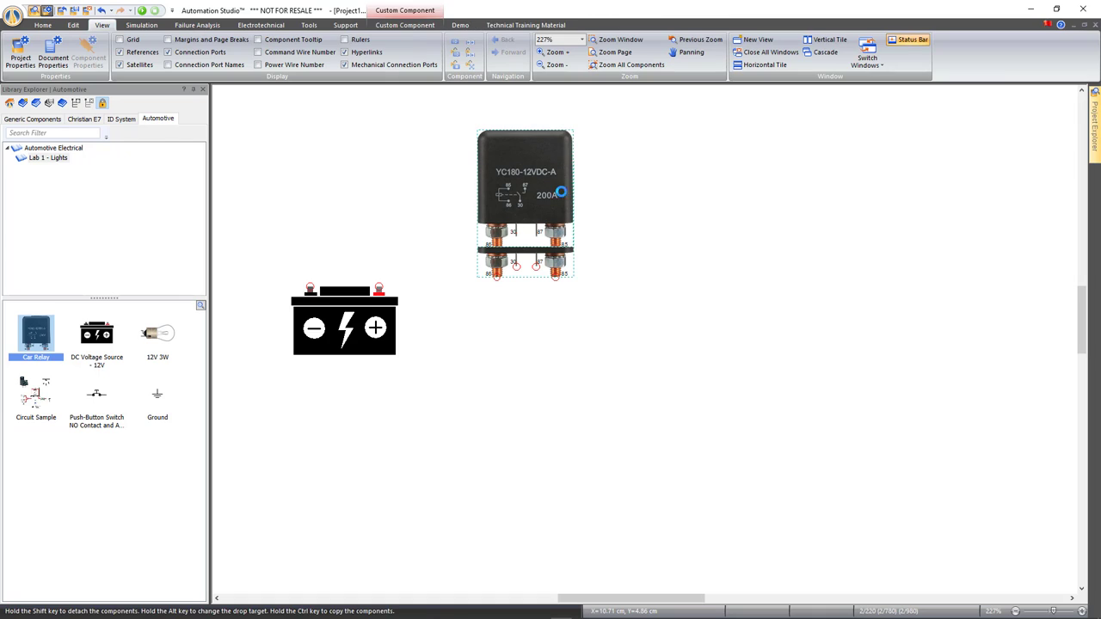
click(570, 356)
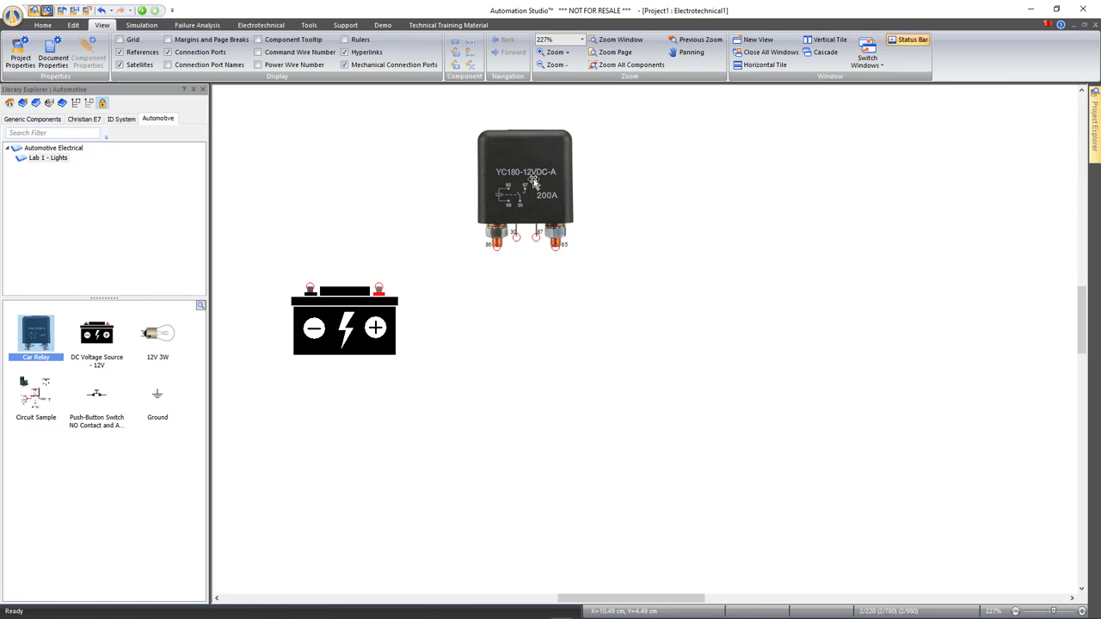
Step: Place two 12V 3W bulbs one above the other to the right of the relay
drag(159, 337, 731, 281)
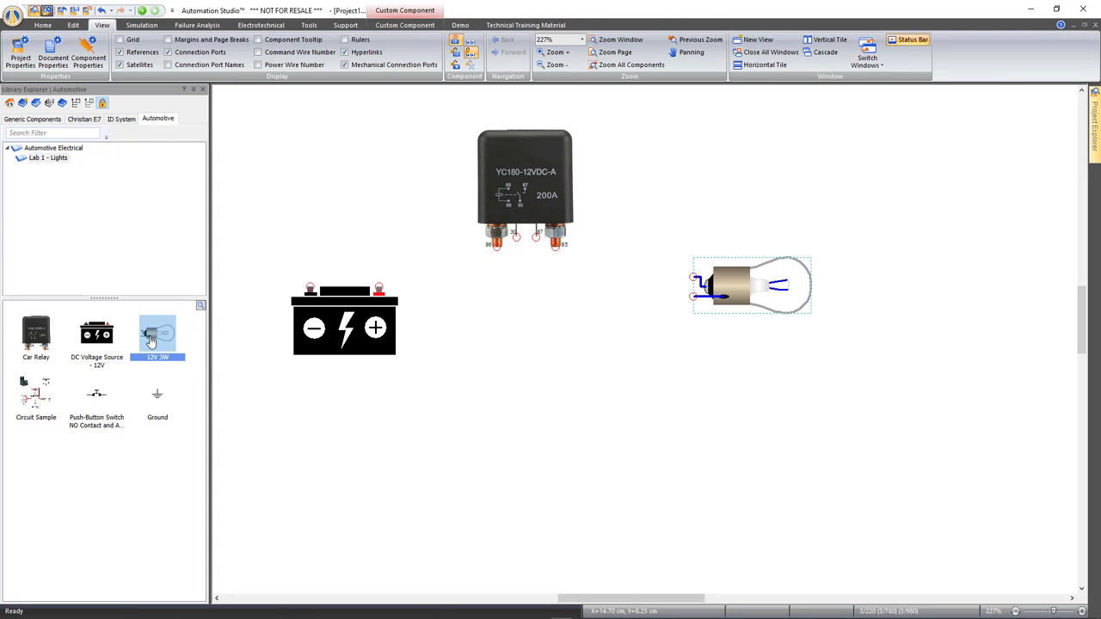
drag(157, 340, 756, 371)
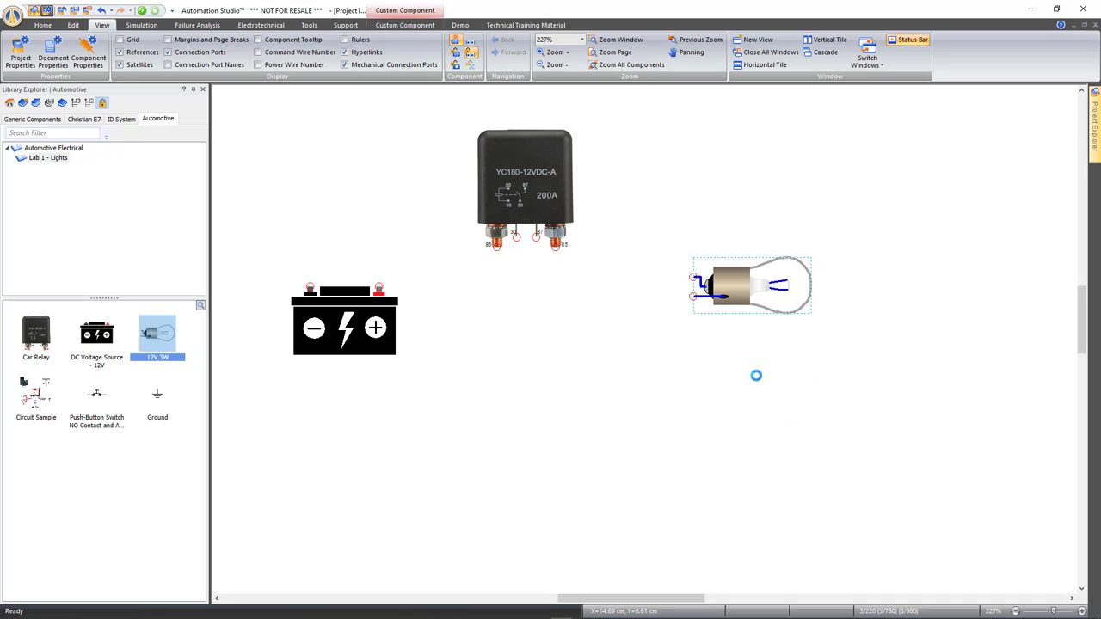
click(428, 388)
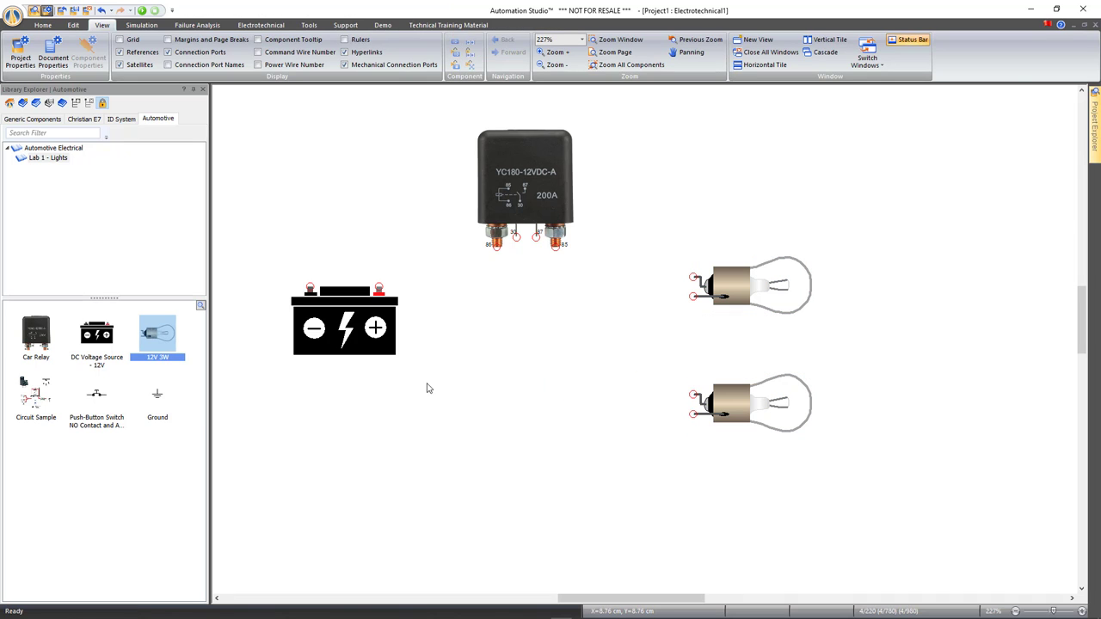
Step: Insert the Circuit Sample picture to the right of the bulbs as a wiring reference
scroll(407, 416, down, 3)
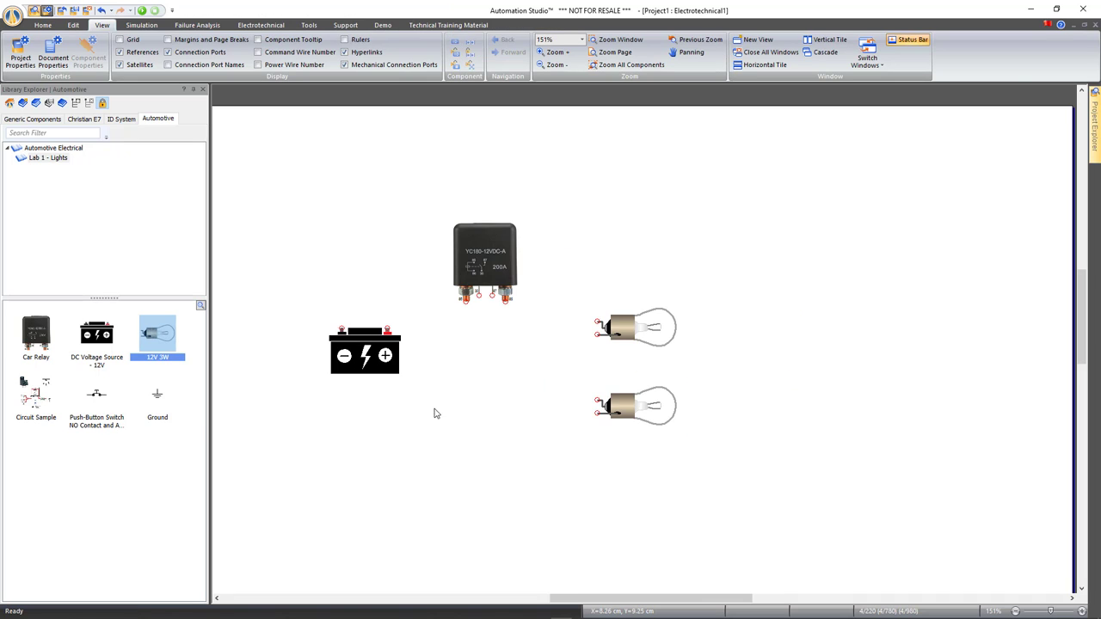
click(38, 394)
drag(38, 394, 752, 189)
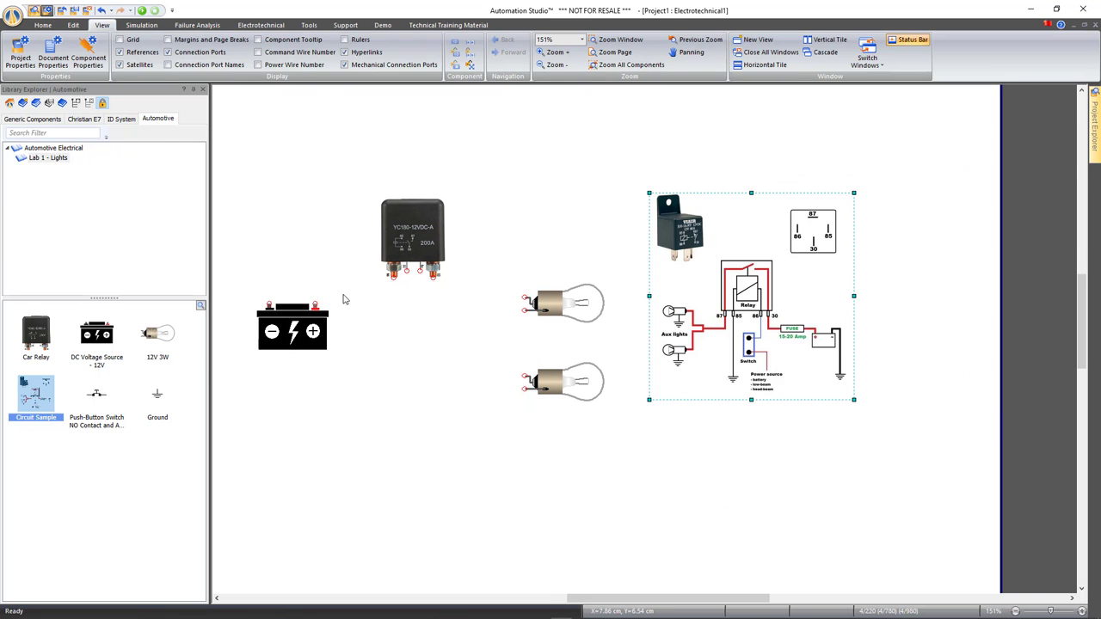
scroll(337, 306, up, 3)
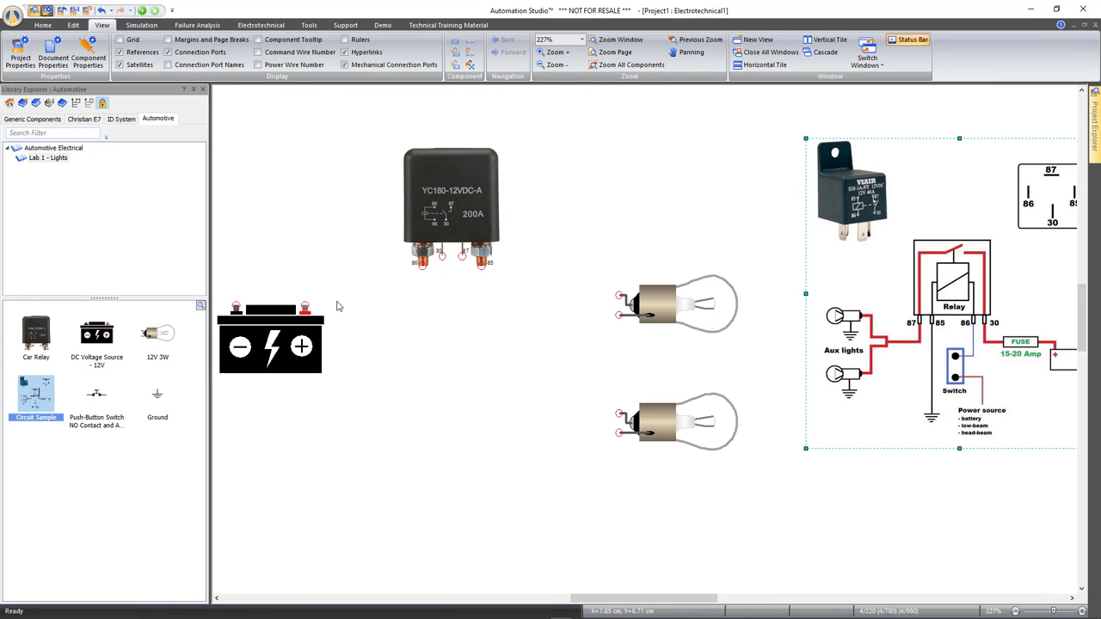
click(194, 91)
click(280, 154)
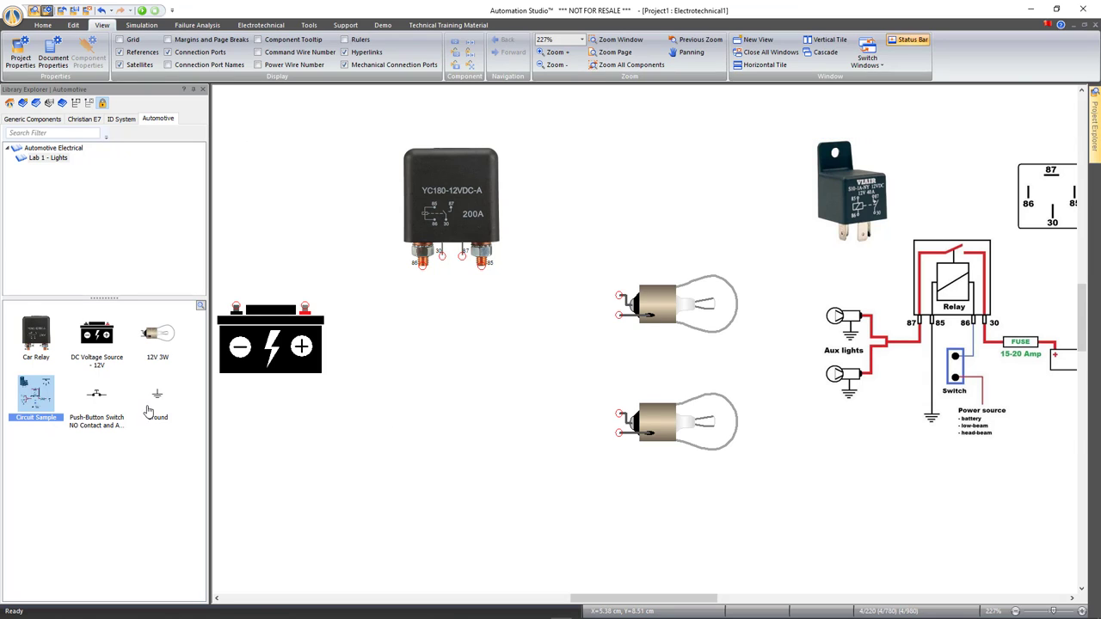
Step: Attach Ground symbols to the lower terminals of both bulbs and to relay terminal 85
drag(148, 411, 622, 342)
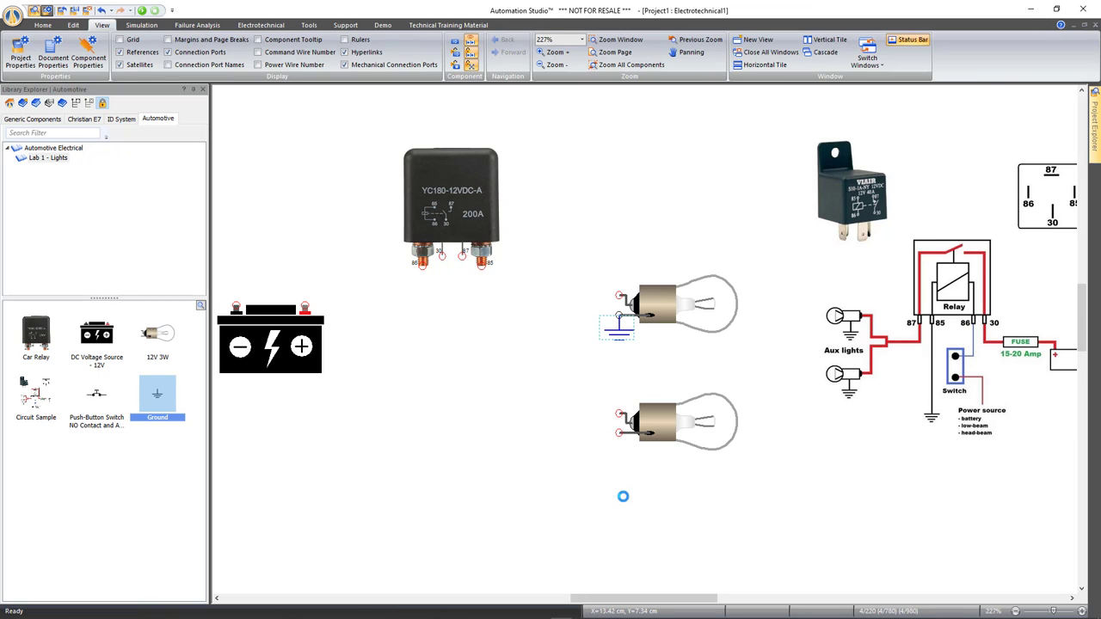
key(ctrl+v)
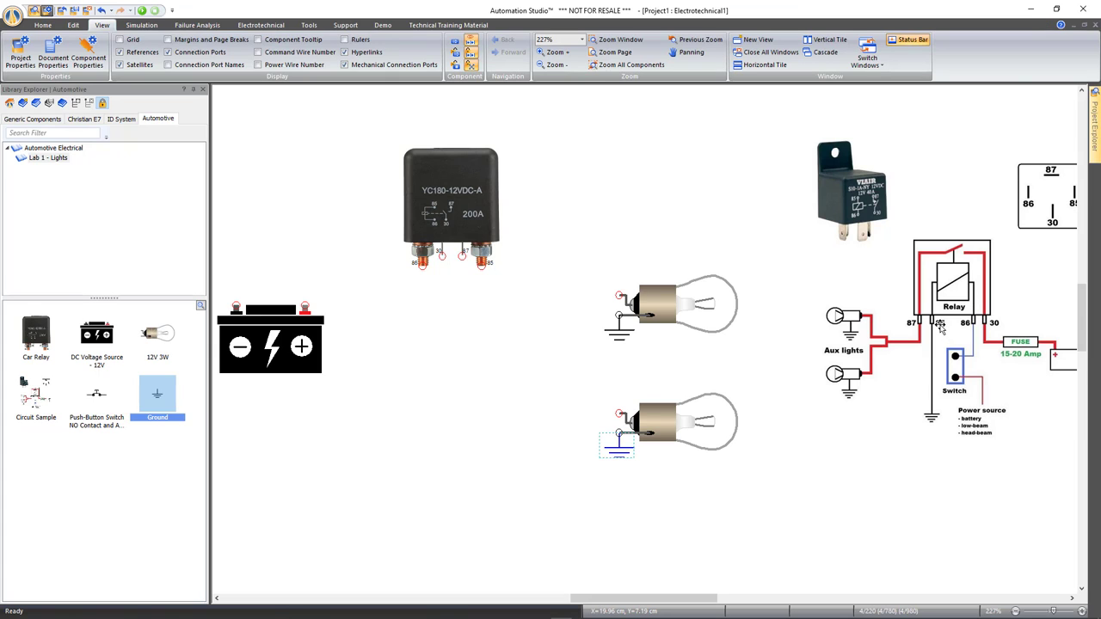
drag(623, 447, 484, 283)
click(485, 381)
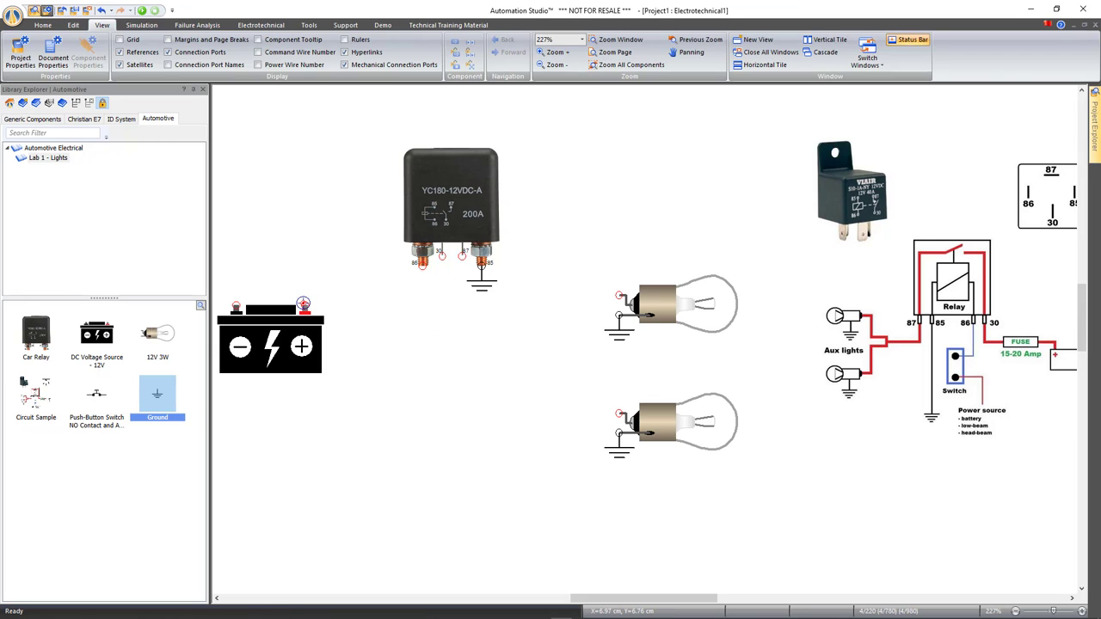
Step: Draw a wire from the battery's positive terminal and attach a normally open push-button switch to its end, without giving it an alias
drag(304, 303, 373, 306)
drag(96, 394, 398, 299)
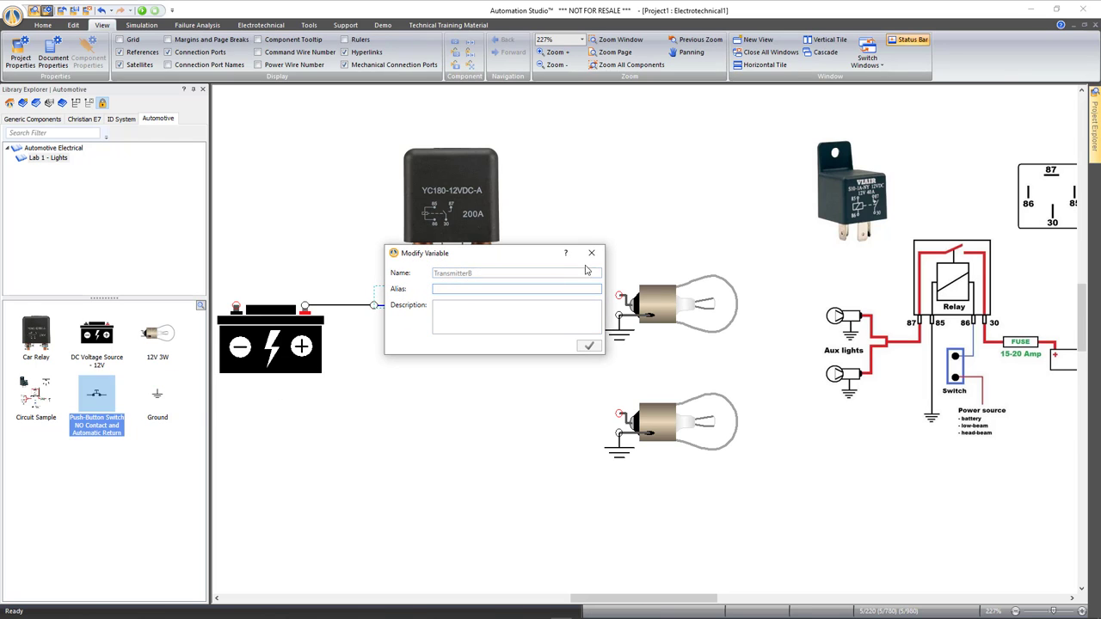
click(590, 253)
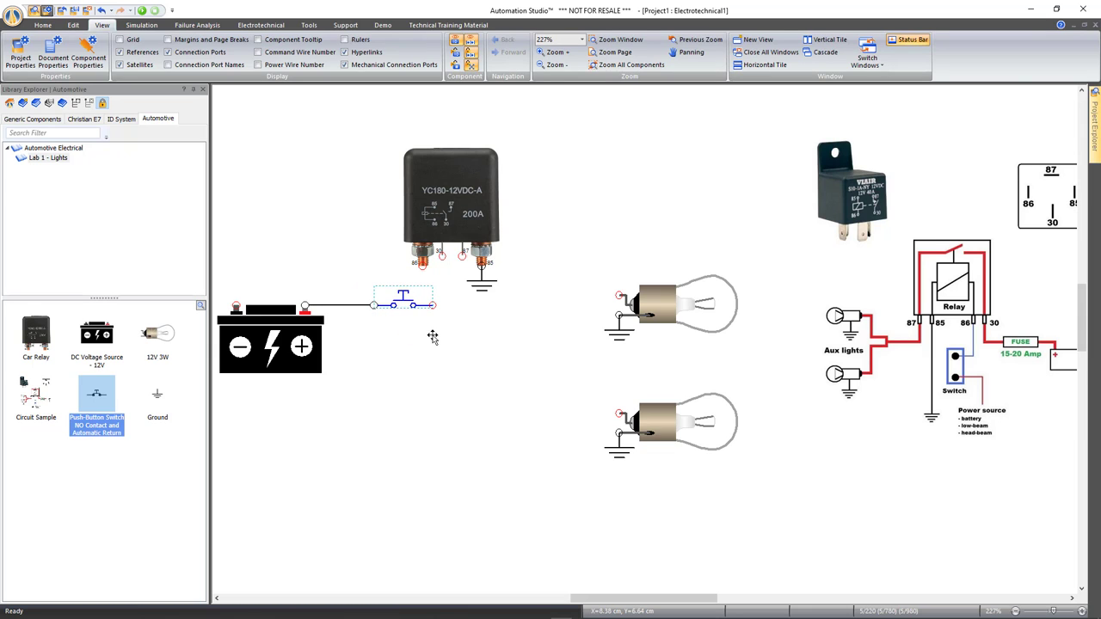
Step: Wire the push-button to relay terminals 86 and 30, and connect relay terminal 87 to both lamps through a common junction
mouse_move(472, 174)
mouse_down()
mouse_move(465, 168)
mouse_move(471, 183)
mouse_up()
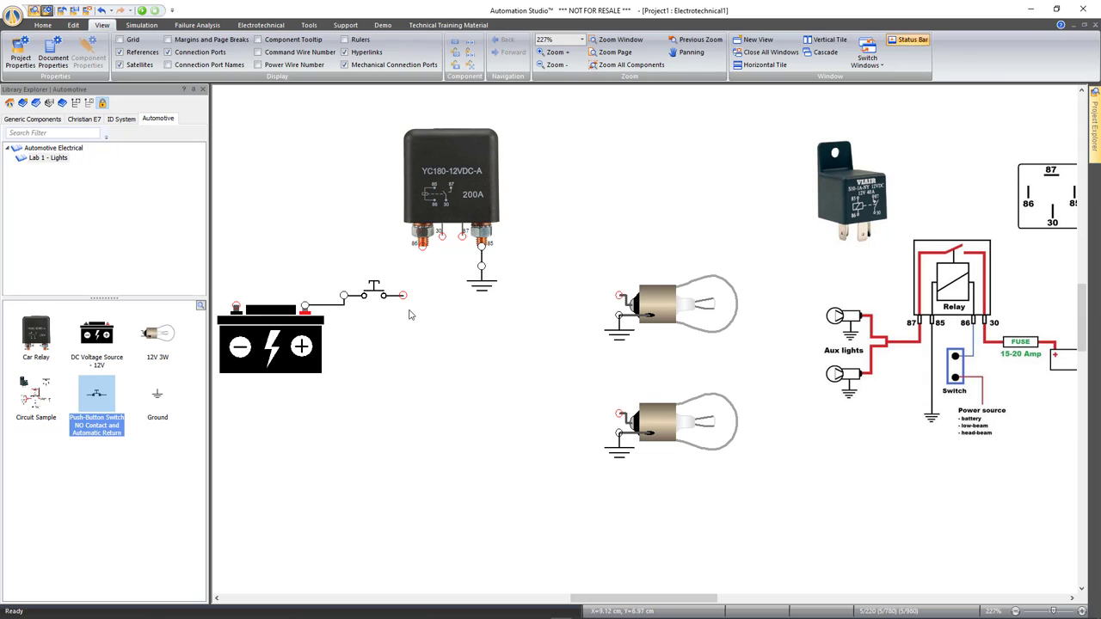
drag(406, 295, 422, 243)
mouse_move(442, 236)
mouse_down()
mouse_move(421, 246)
mouse_move(460, 258)
mouse_move(508, 336)
mouse_move(550, 342)
mouse_move(551, 299)
mouse_move(619, 296)
mouse_up()
mouse_move(619, 415)
mouse_down()
mouse_move(558, 365)
mouse_move(550, 344)
mouse_up()
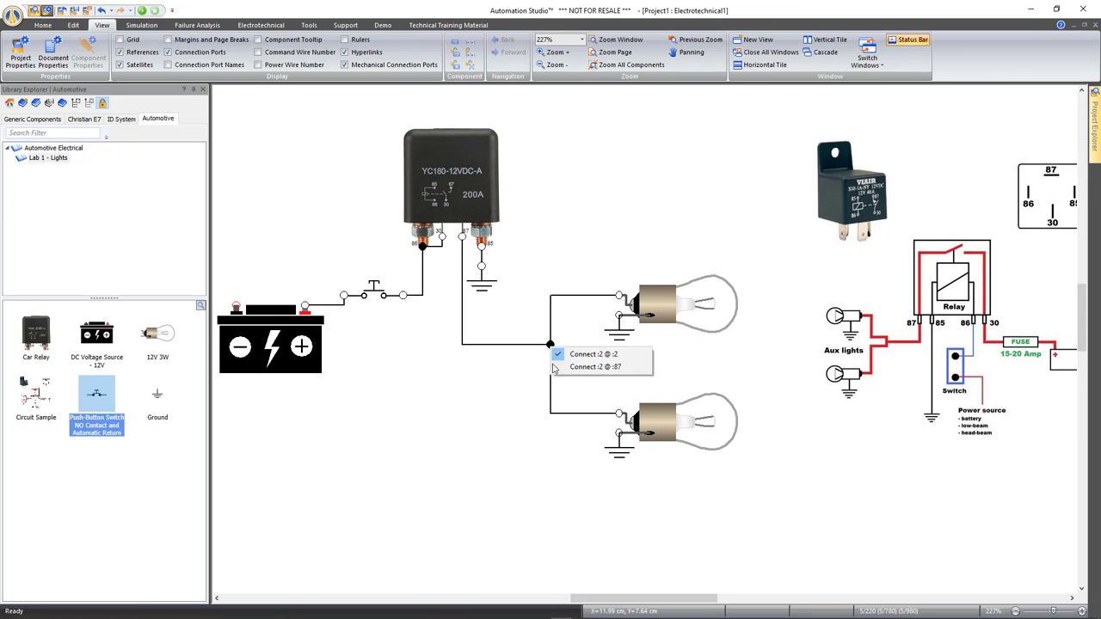
click(504, 452)
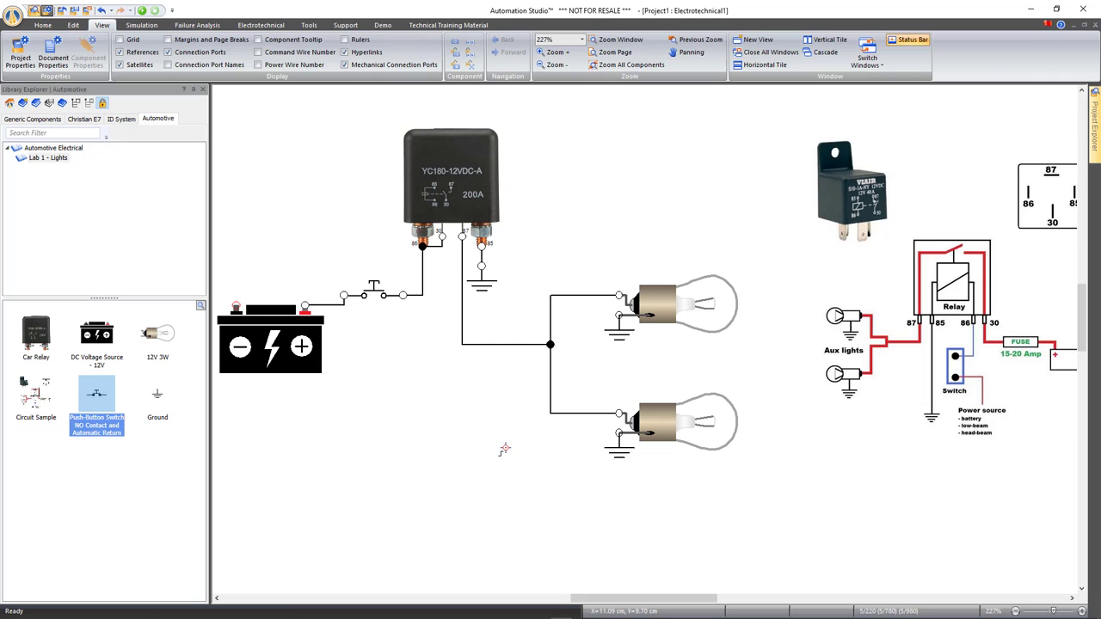
Step: Place a copy of the relay's ground symbol above the battery and wire it to the battery's negative terminal
click(482, 286)
key(Escape)
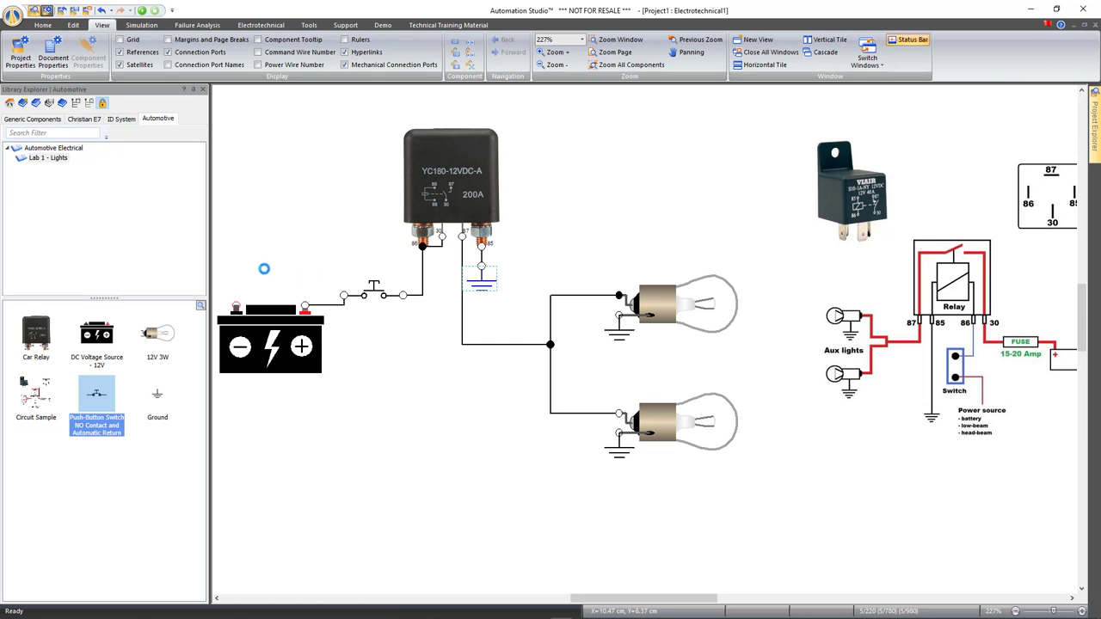
click(268, 251)
drag(266, 257, 236, 307)
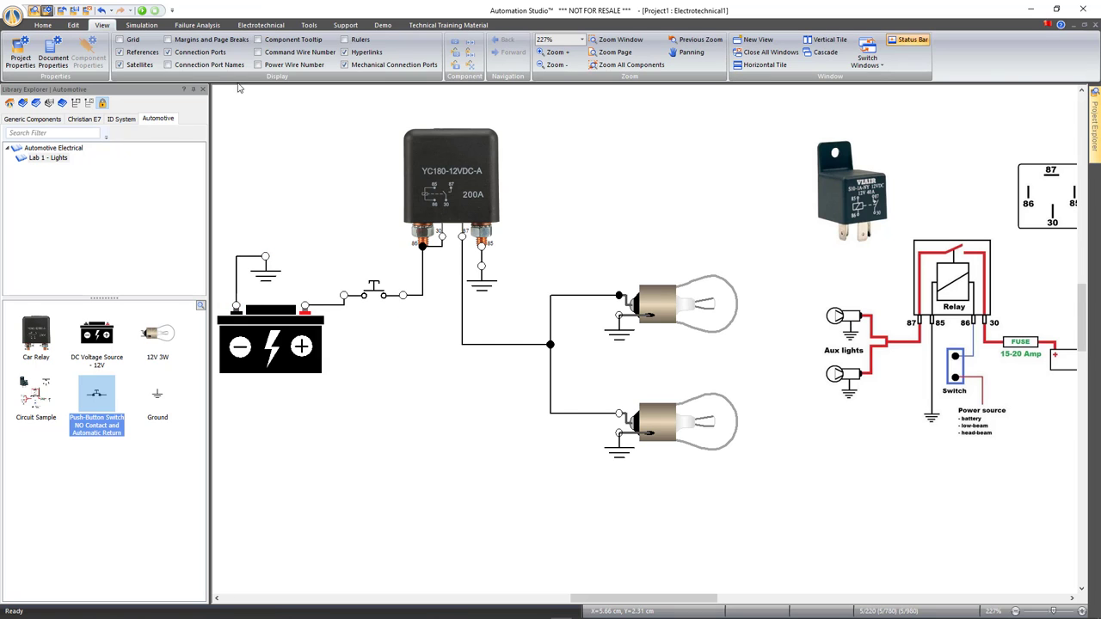
Step: Simulate the relay circuit, operate the push-button repeatedly to test the two lamps, and stop the simulation
click(142, 10)
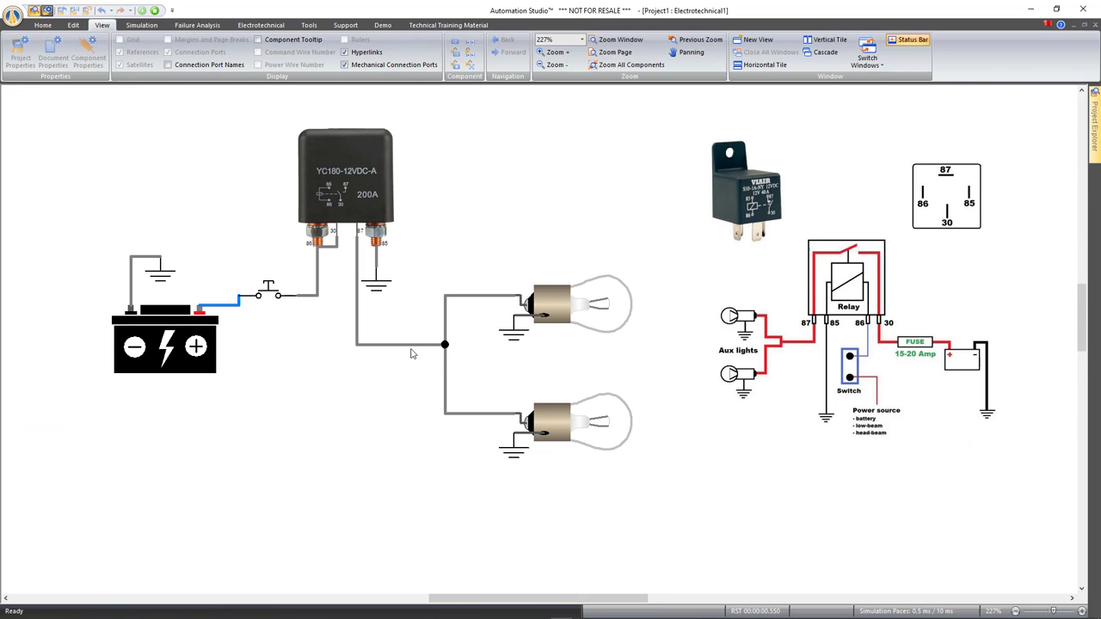
click(271, 298)
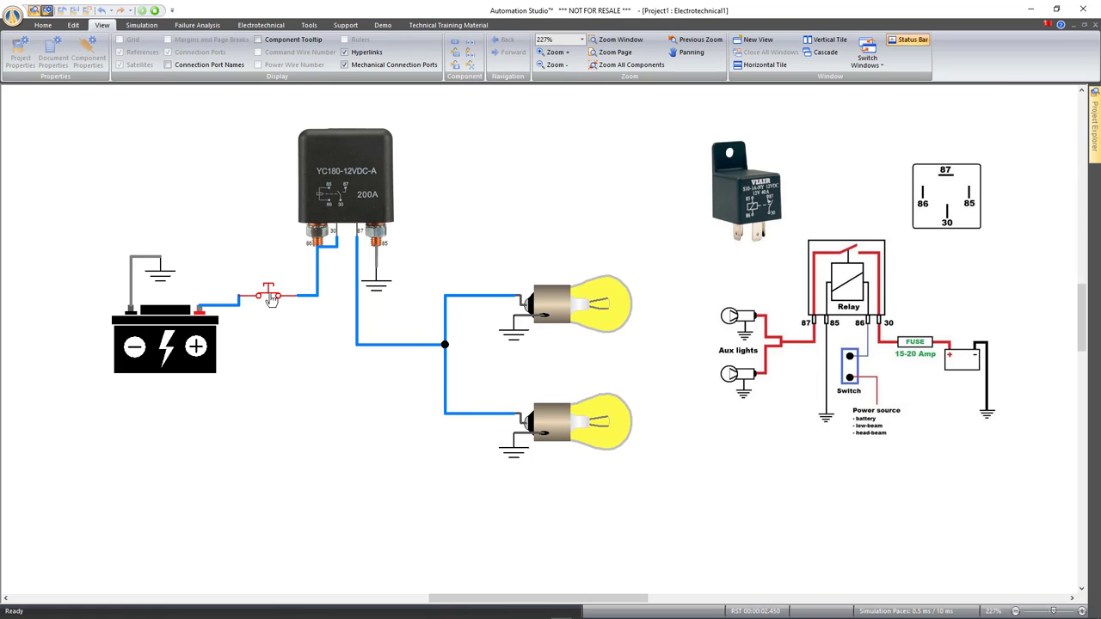
click(270, 298)
click(271, 298)
click(271, 298)
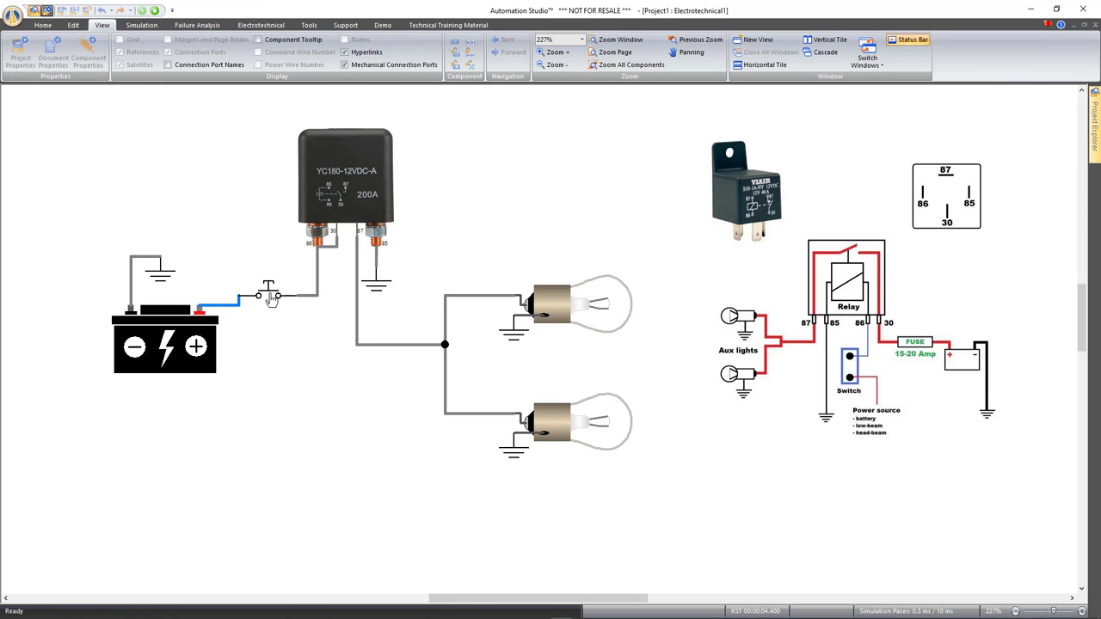
click(271, 299)
click(271, 298)
click(271, 299)
click(271, 299)
click(271, 298)
click(271, 298)
click(271, 298)
click(271, 298)
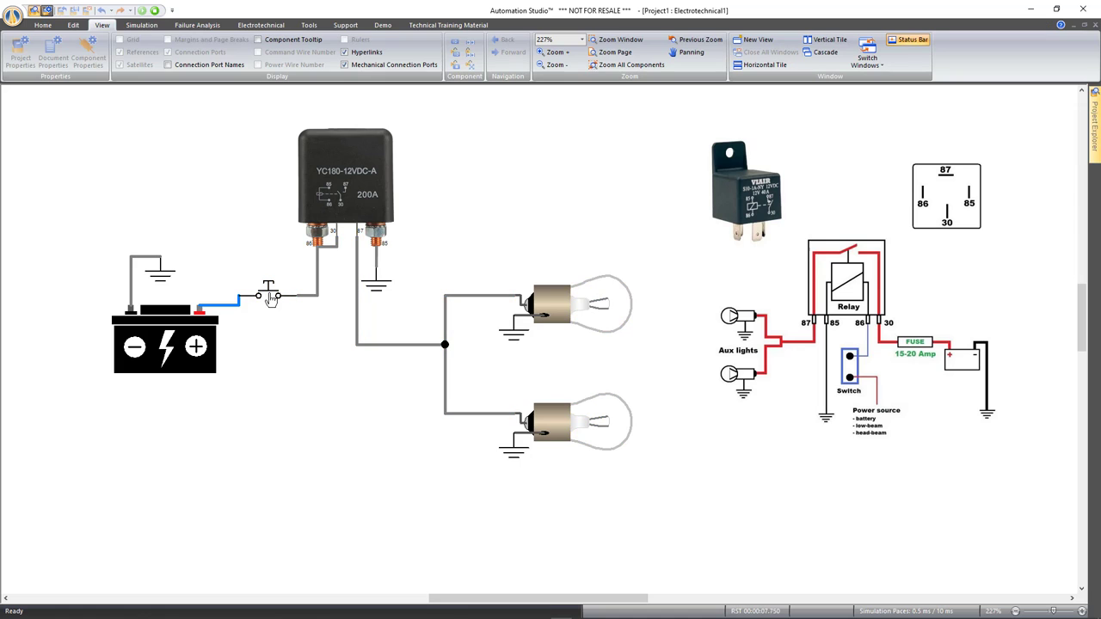
click(271, 298)
click(271, 299)
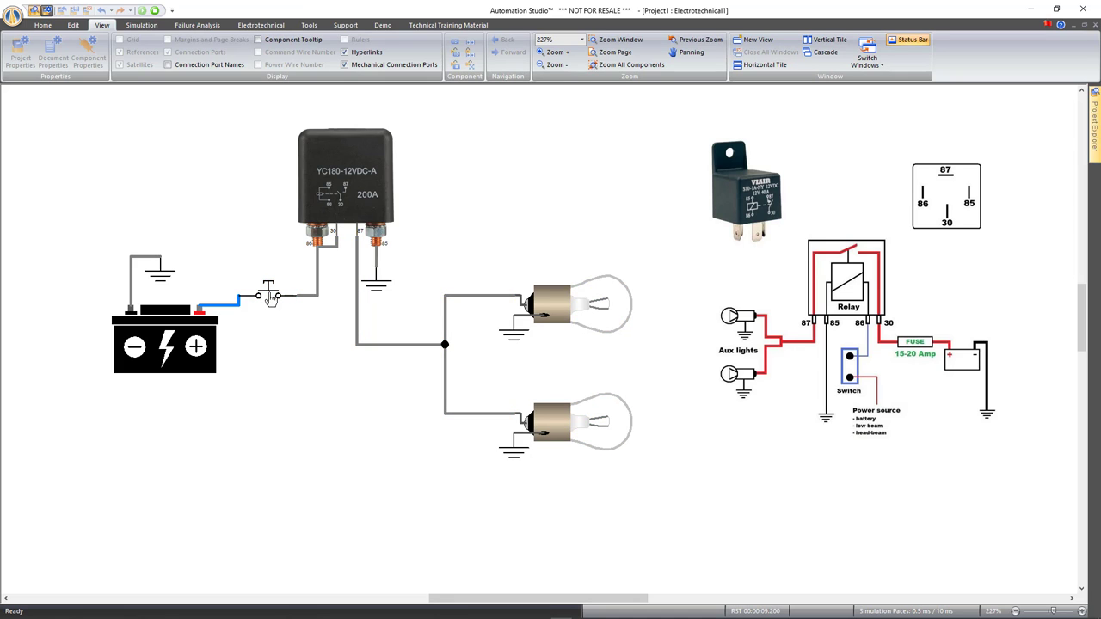
click(155, 10)
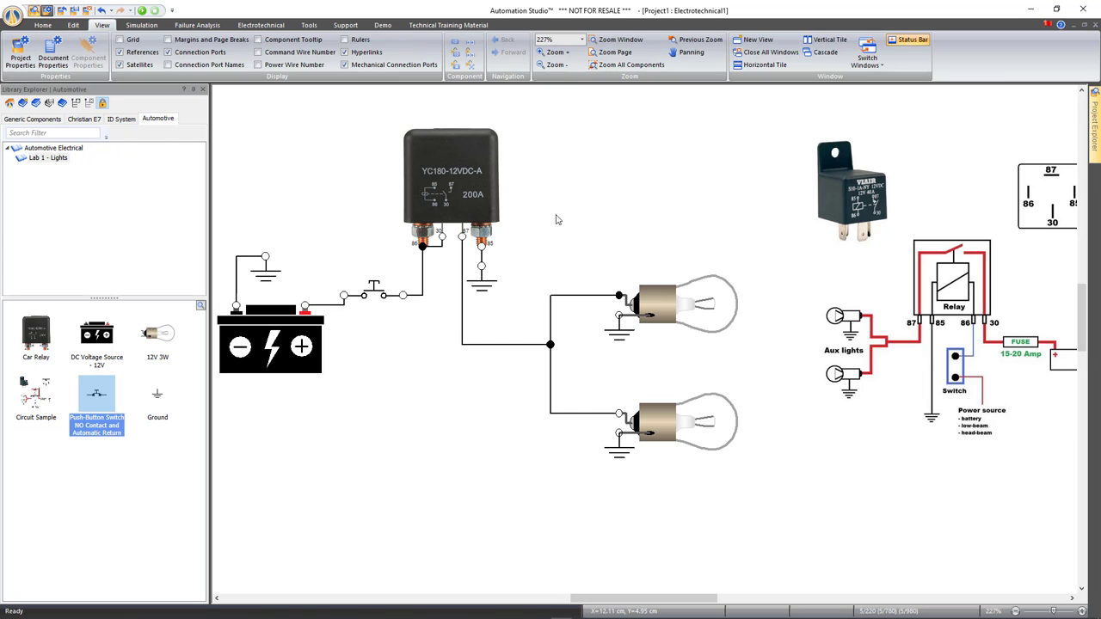
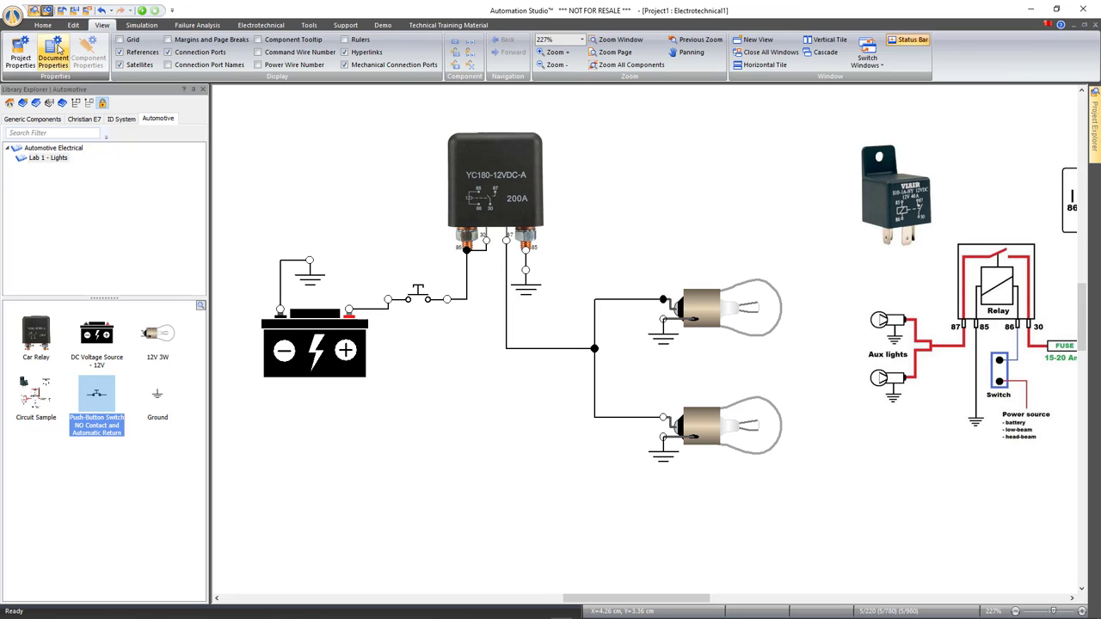
Step: Replace the current project with FT-PN200.prx from the Digital Twin folder and auto-hide the Library Explorer
click(63, 11)
click(554, 337)
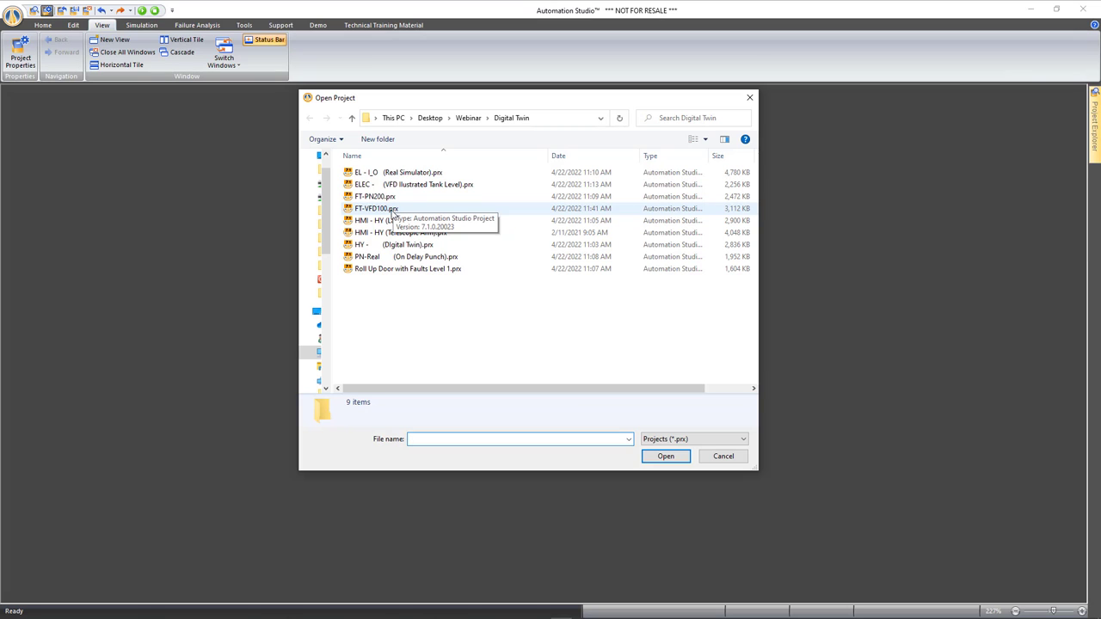
double_click(374, 196)
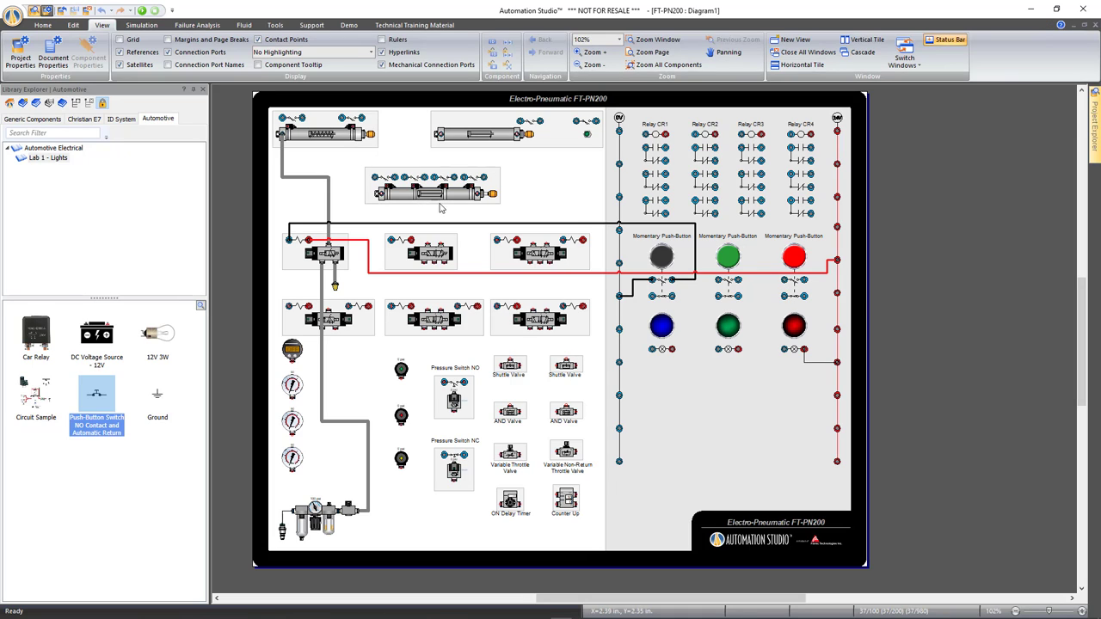
scroll(543, 197, up, 1)
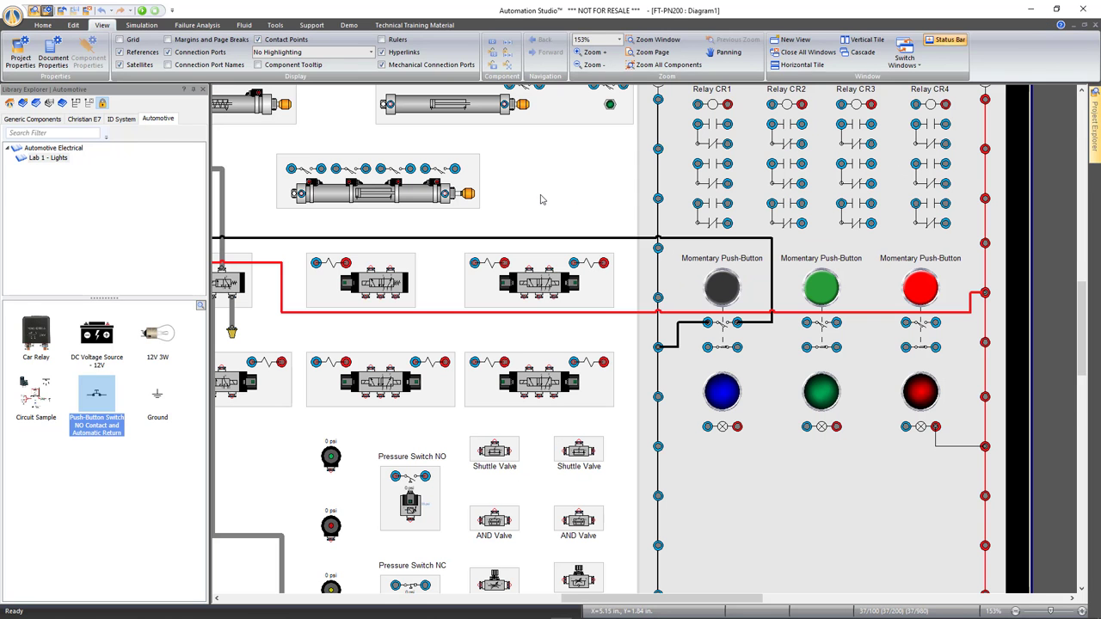
click(194, 91)
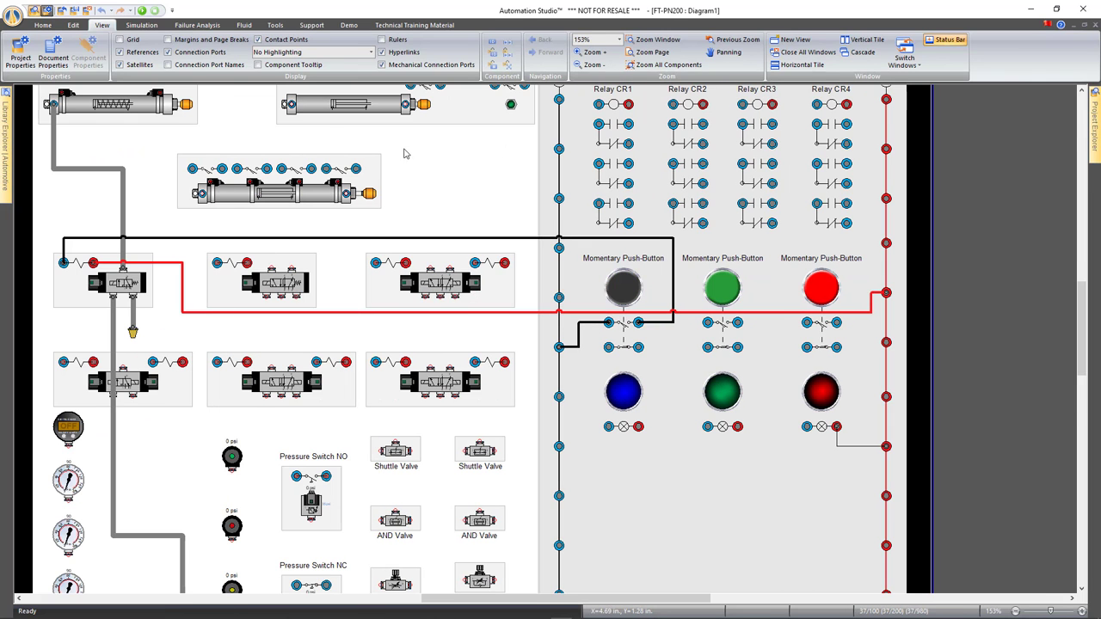
drag(443, 153, 465, 210)
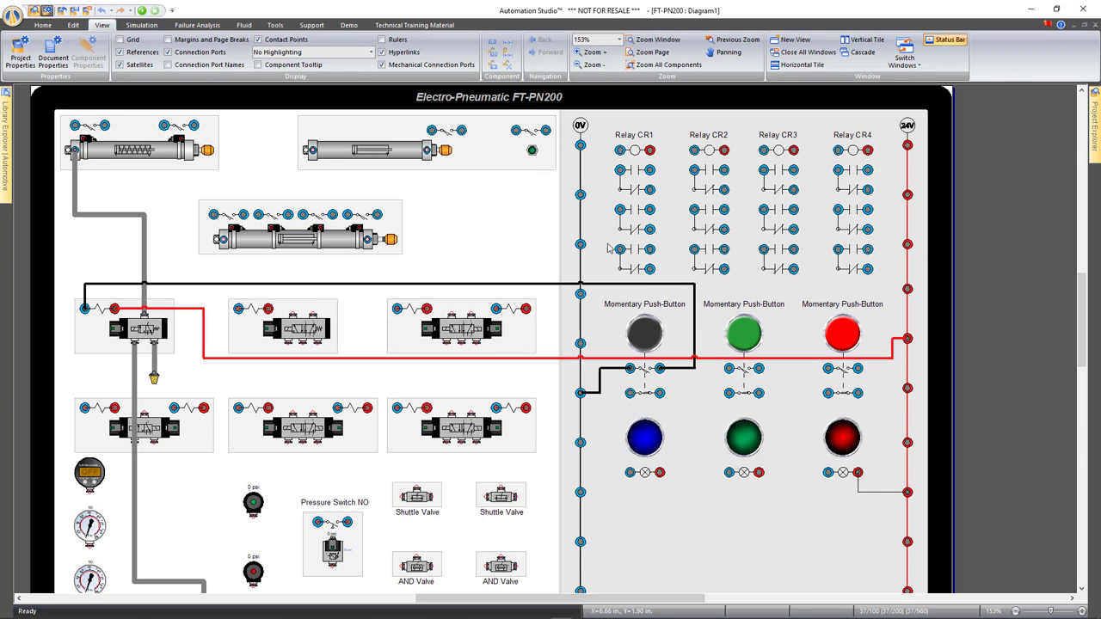
Step: Start simulating the electro-pneumatic panel and actuate the spring-return cylinder with the black momentary push-button
click(142, 11)
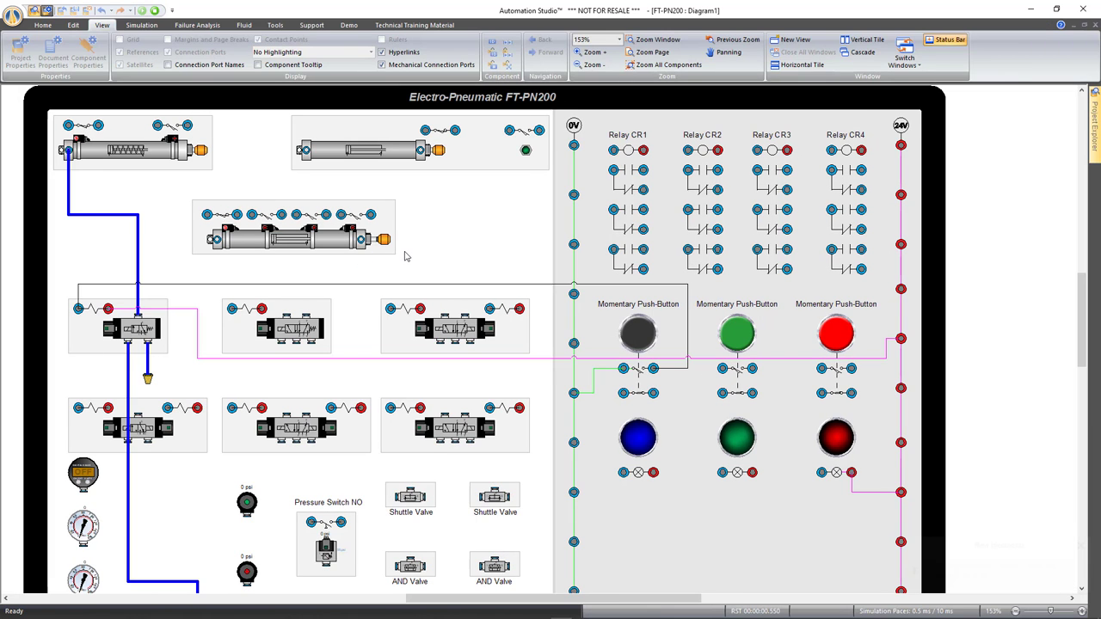
click(638, 339)
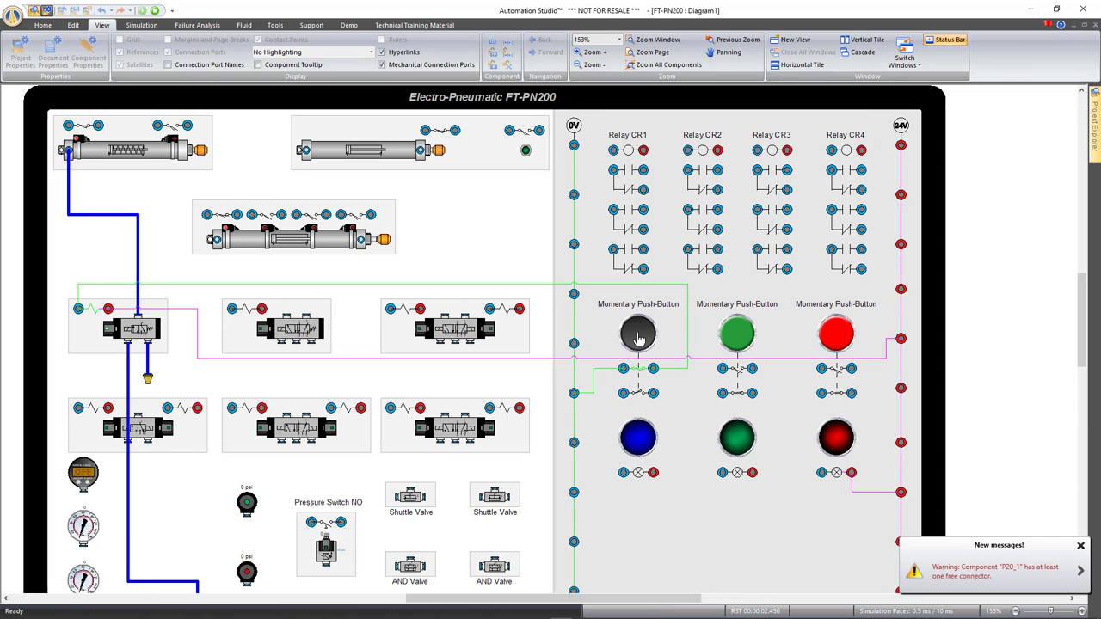
scroll(342, 335, down, 2)
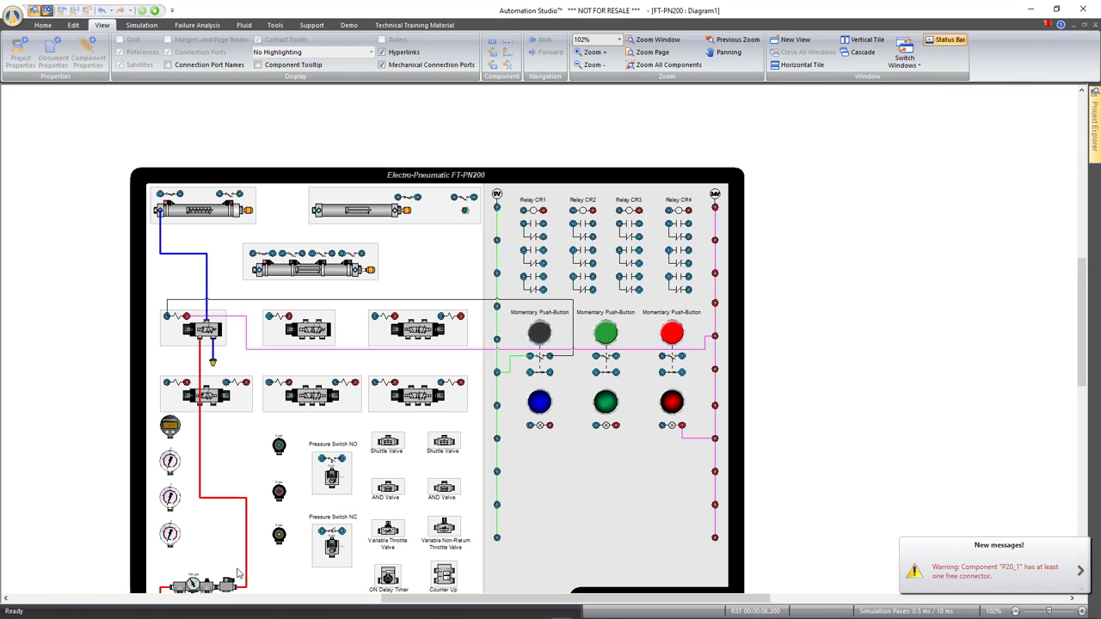
click(540, 335)
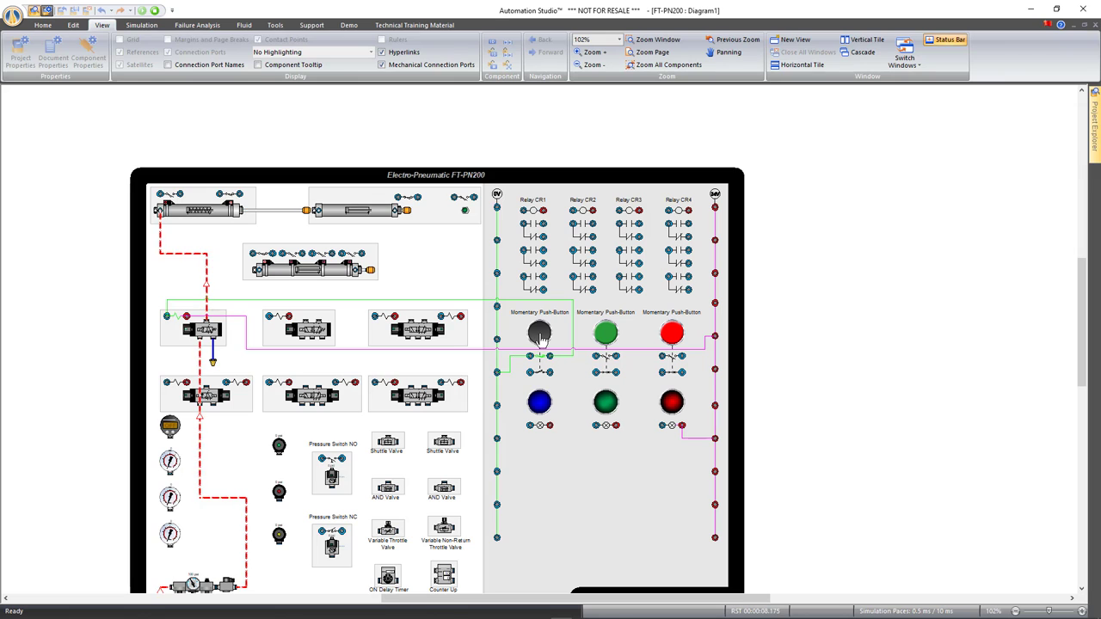
click(540, 335)
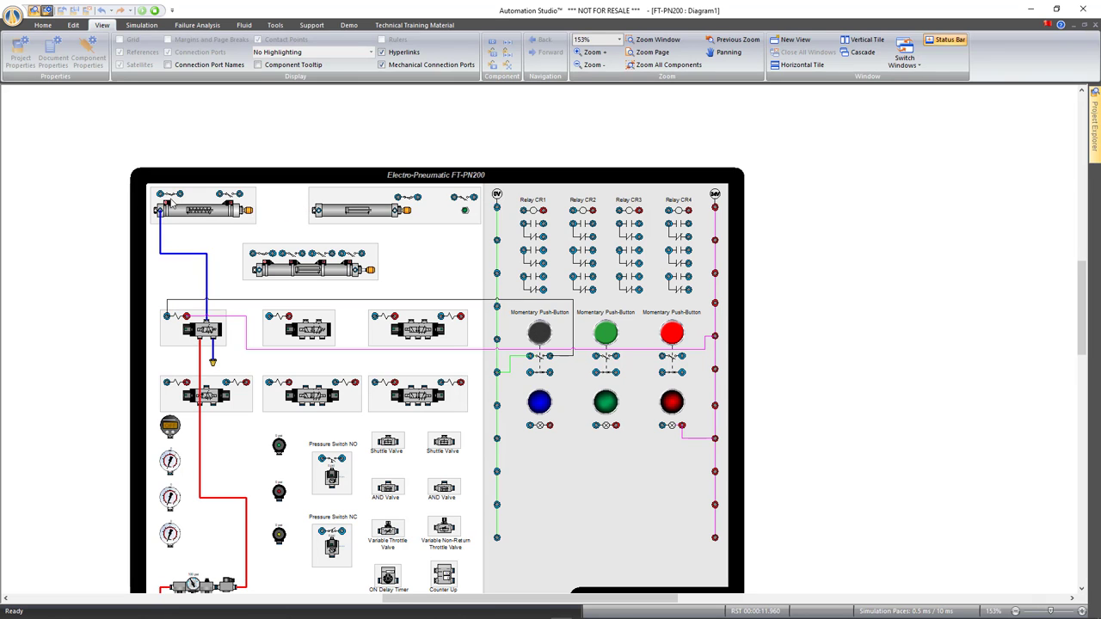
scroll(163, 202, up, 5)
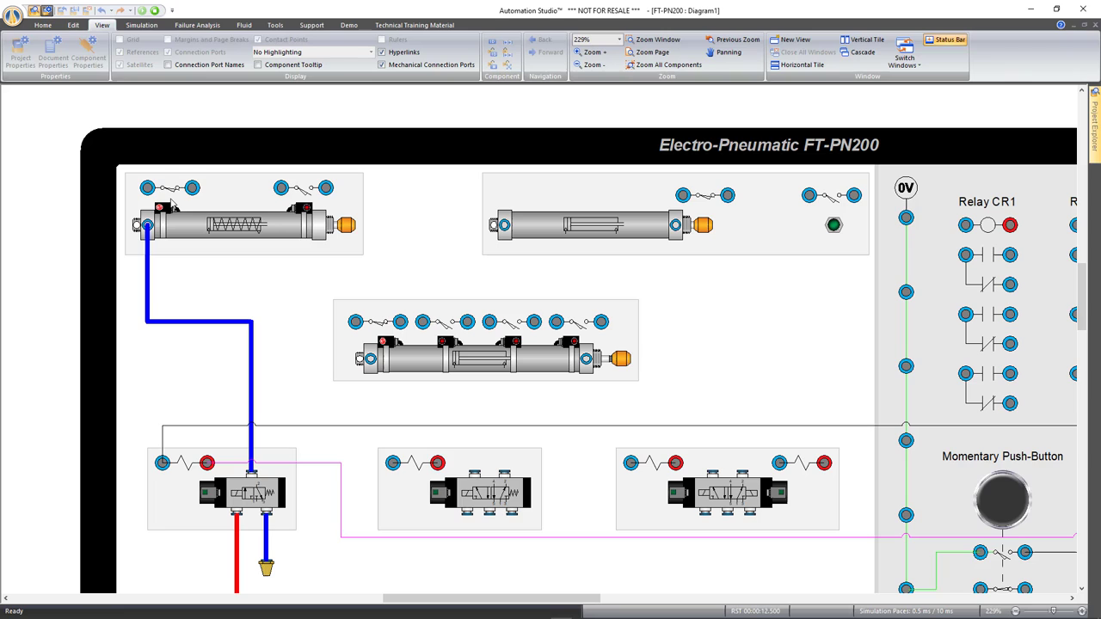
click(999, 500)
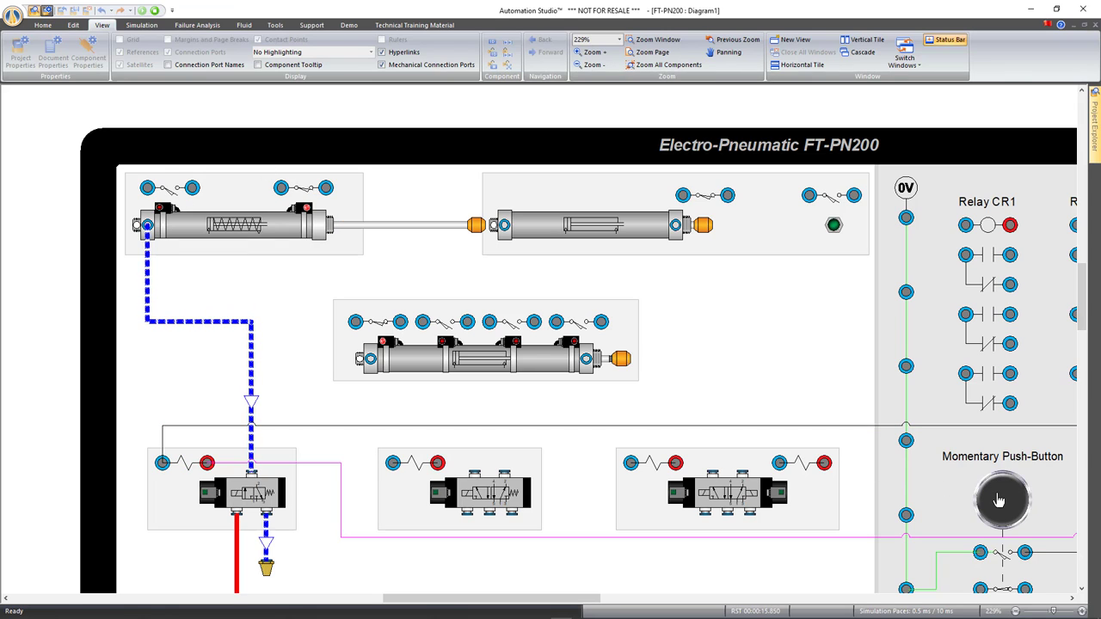
Step: Operate the black push-button again to examine its contacts and the wired valve circuit, and stop the simulation
drag(847, 391, 651, 307)
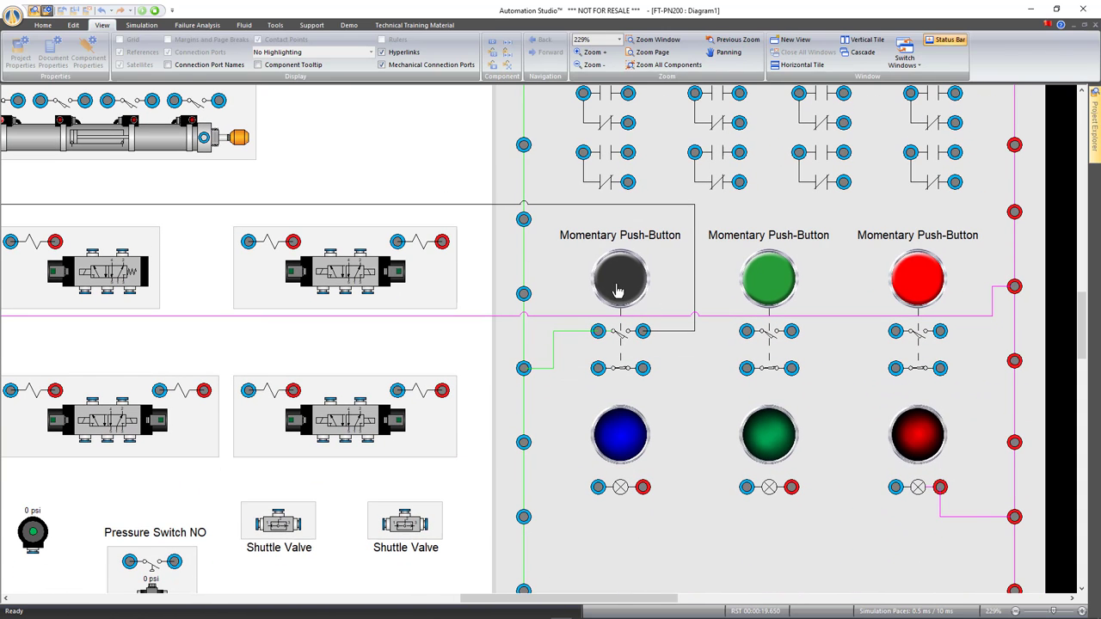
click(619, 290)
click(619, 290)
scroll(423, 345, down, 2)
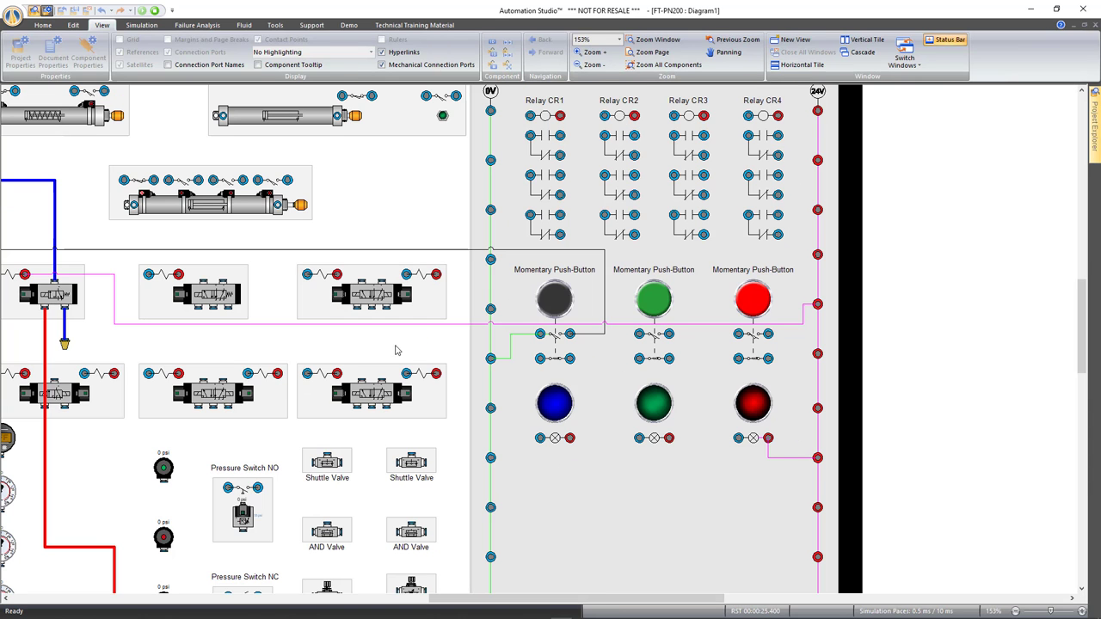
drag(386, 338, 558, 379)
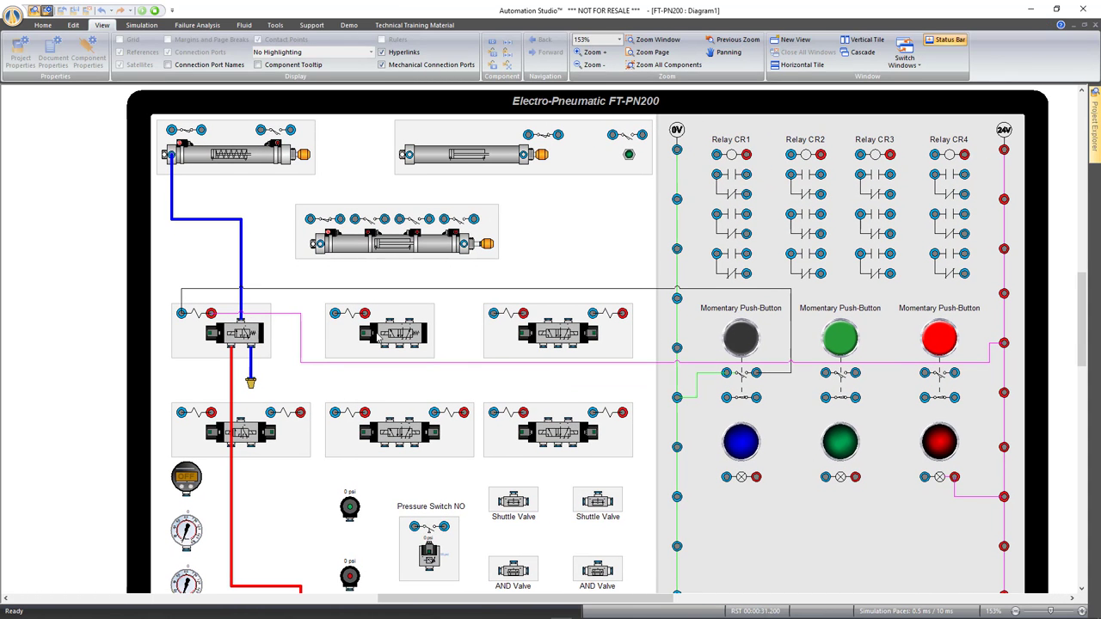
click(744, 355)
click(155, 11)
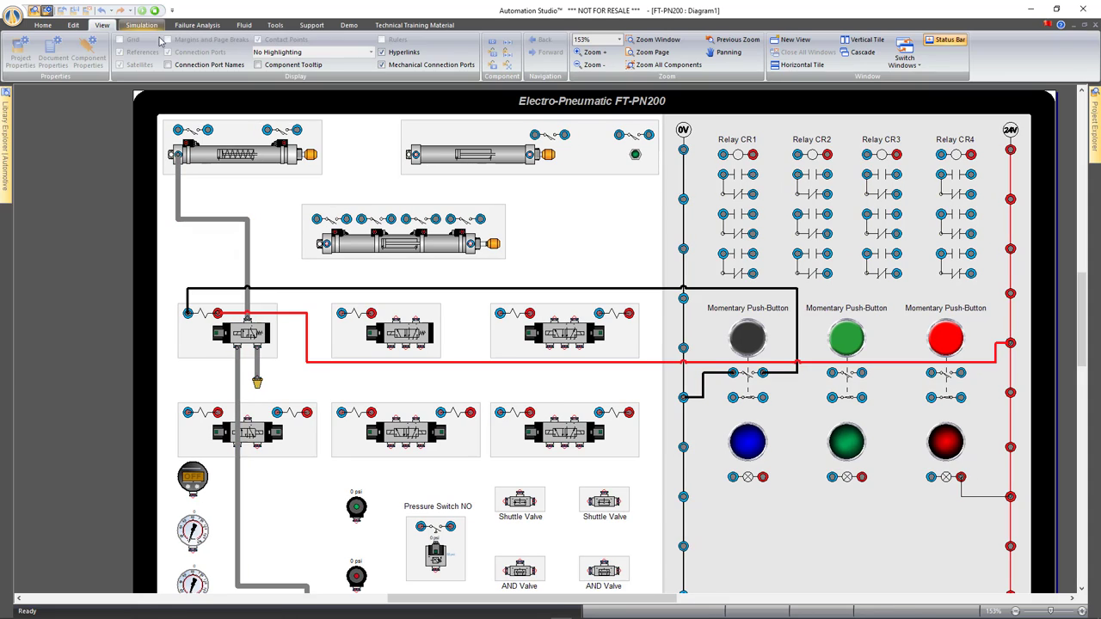
Step: Replace the current project with FT-VFD100.prx from the Digital Twin folder and examine its drive wiring, motor and equipment photo
click(61, 11)
click(543, 333)
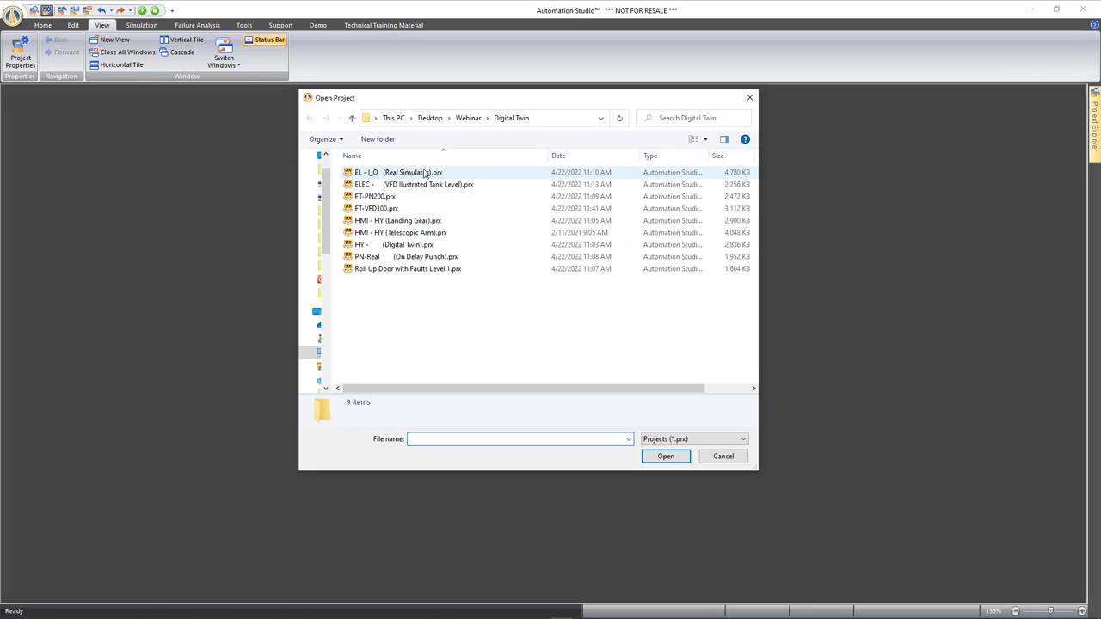
double_click(380, 210)
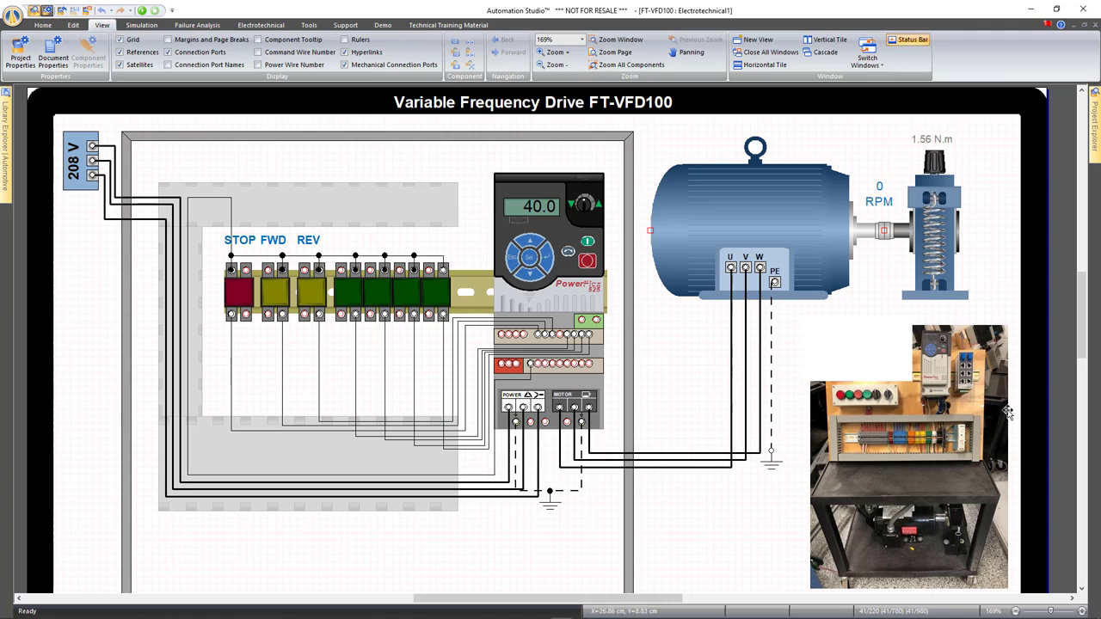
scroll(1022, 495, up, 2)
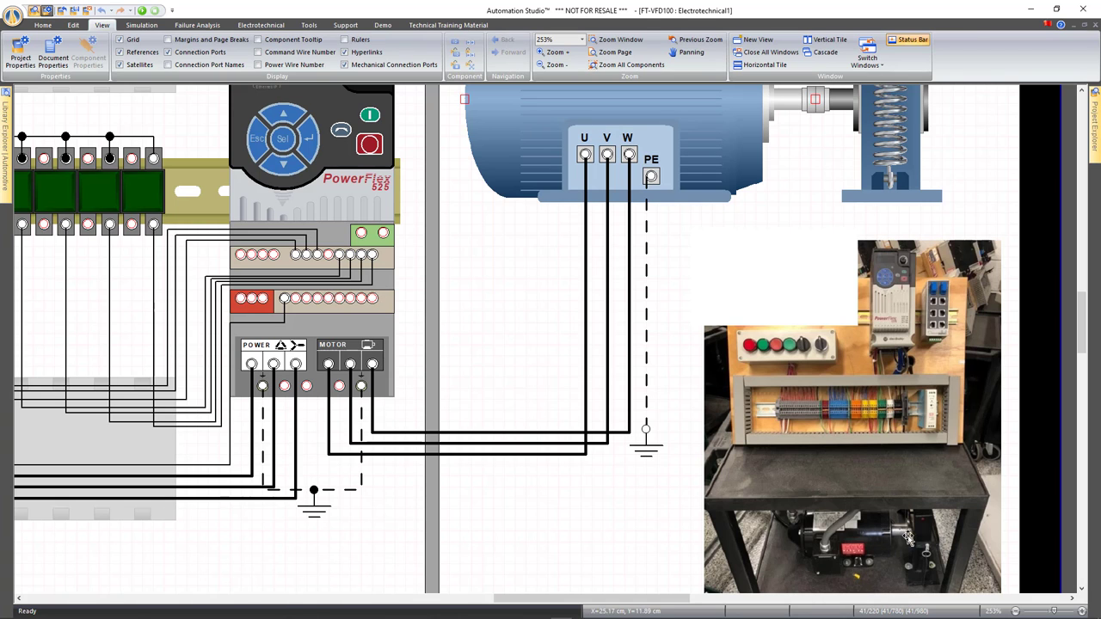
scroll(673, 422, down, 2)
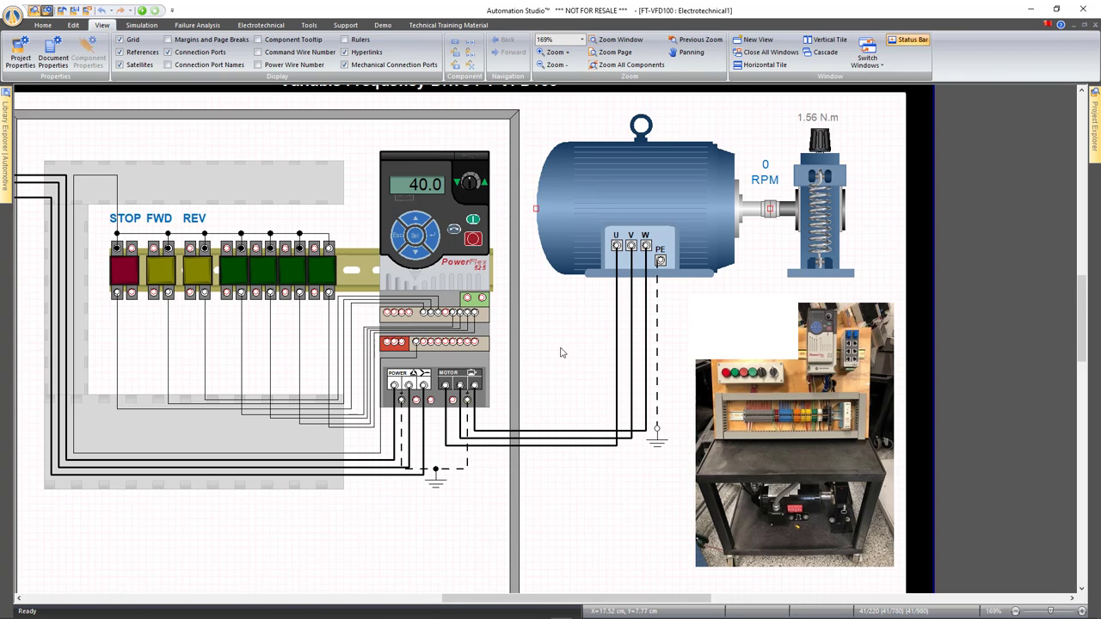
drag(551, 329, 663, 346)
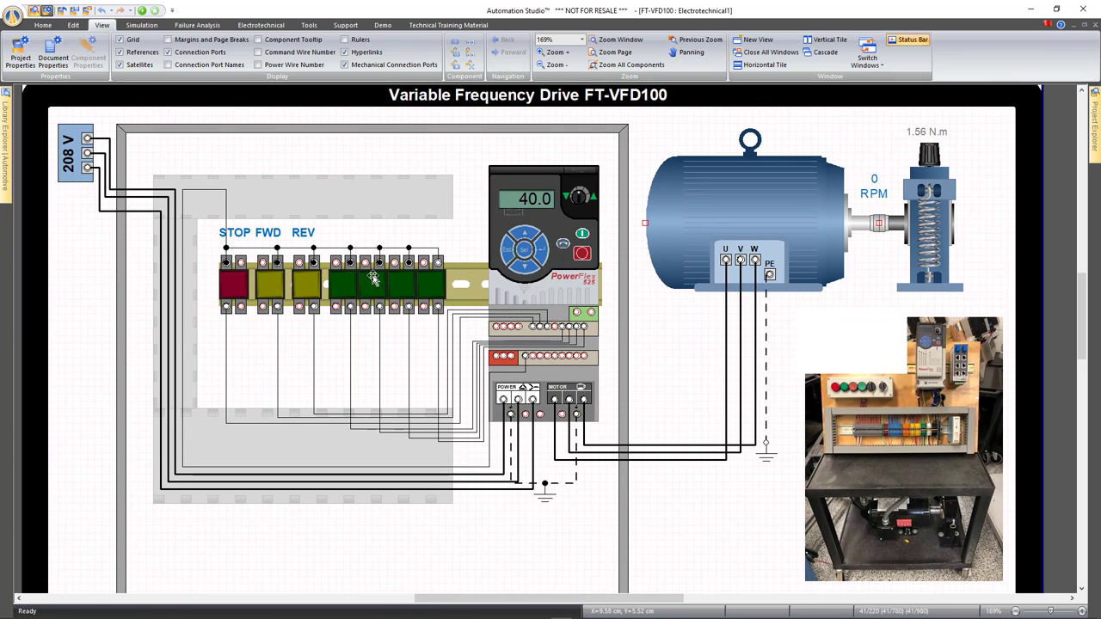
Step: Browse the HMI & Control Panels category of the Generic Components library down to the switches under Control
mouse_move(4, 92)
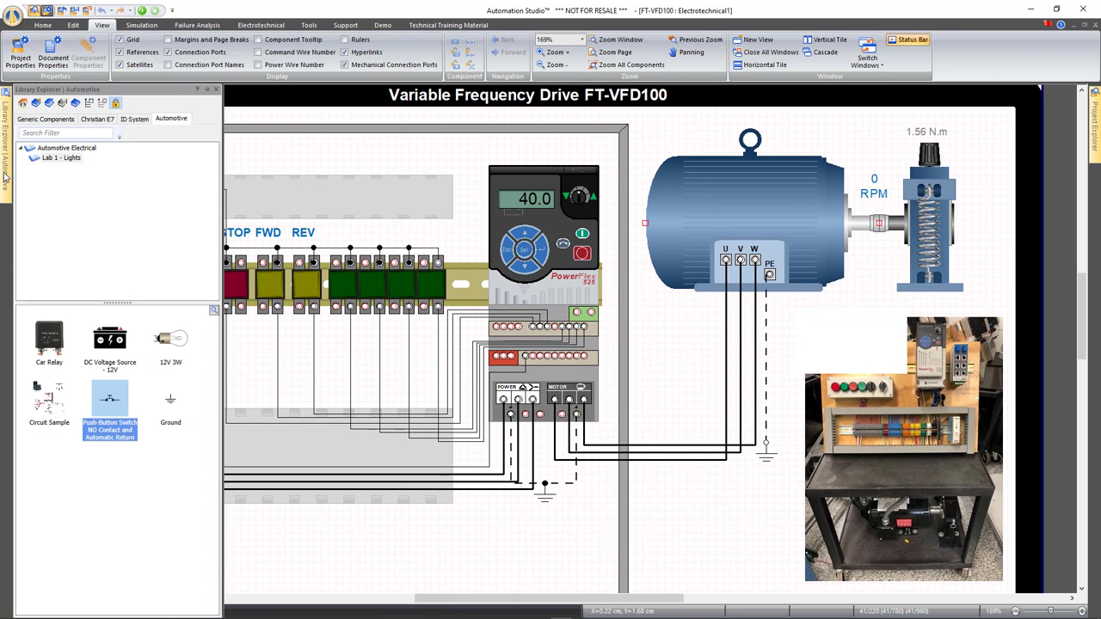
click(46, 119)
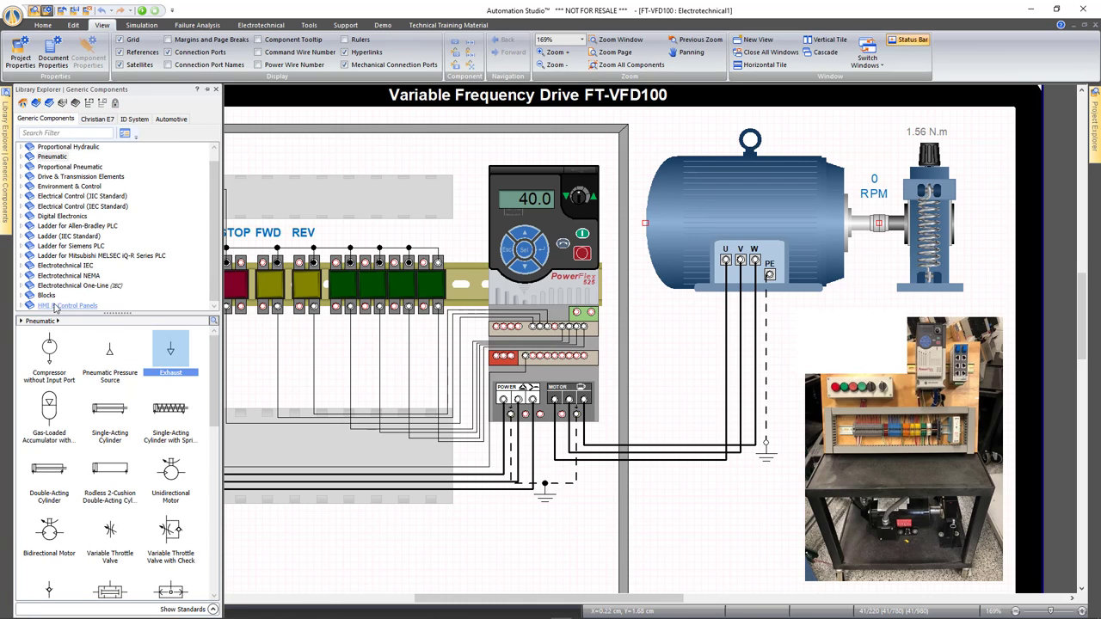
click(52, 306)
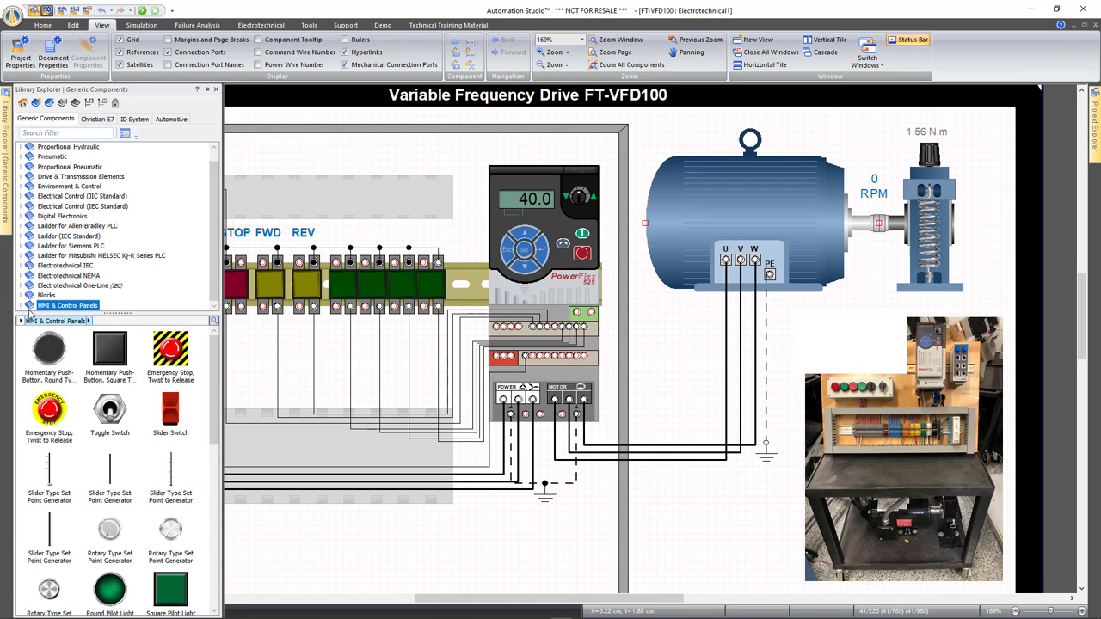
click(20, 305)
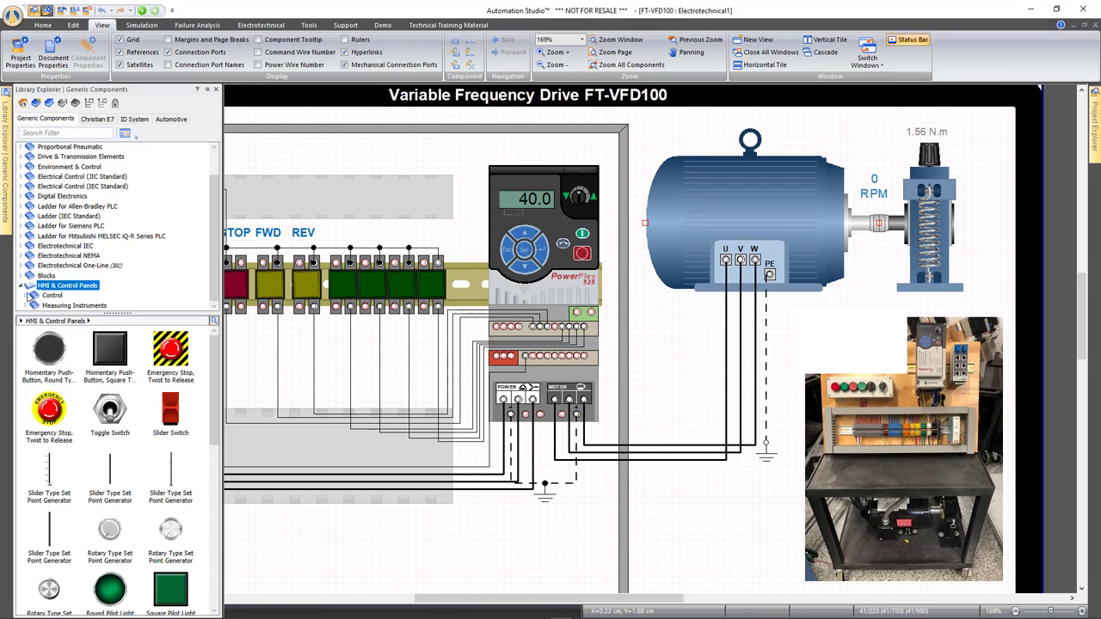
click(27, 295)
click(57, 266)
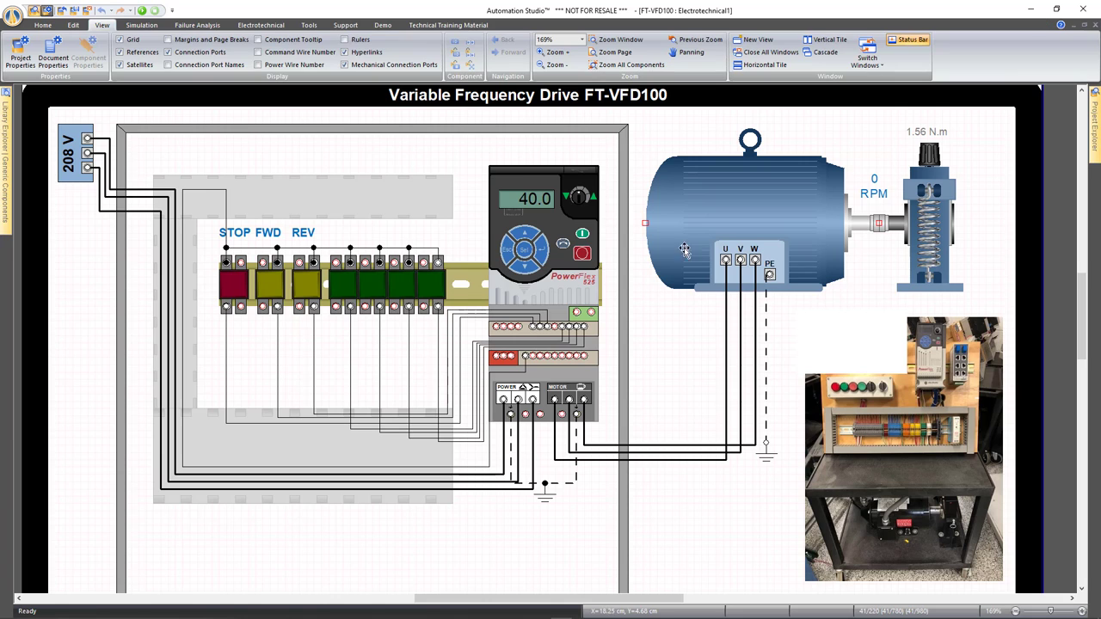
Step: Start the simulation, run the motor forward, and switch the second green button on and the fourth on and off
click(142, 10)
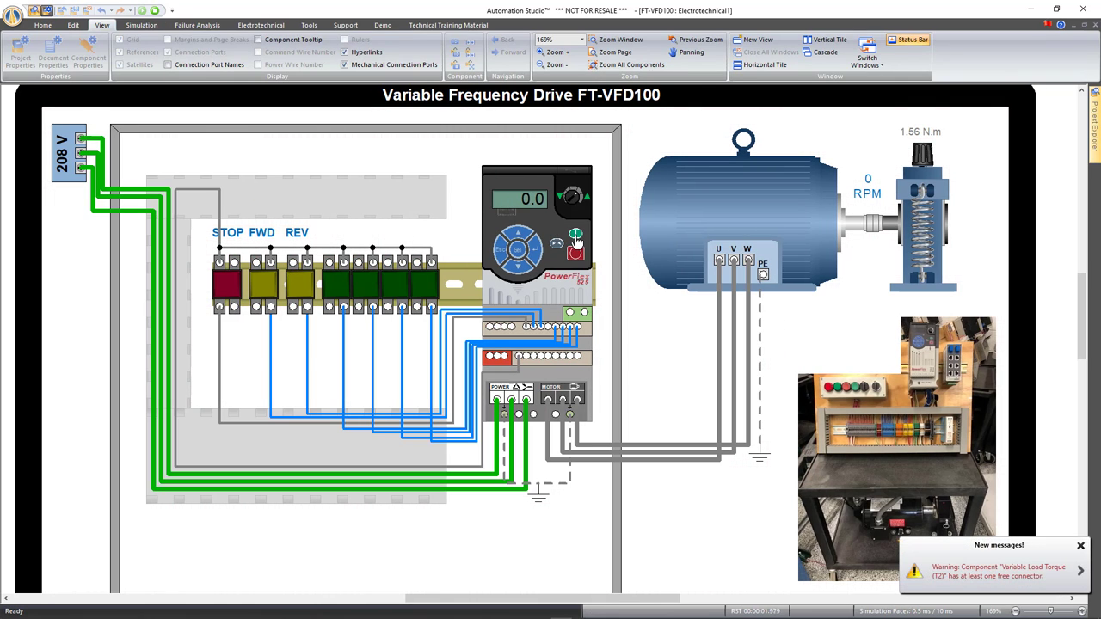
click(265, 285)
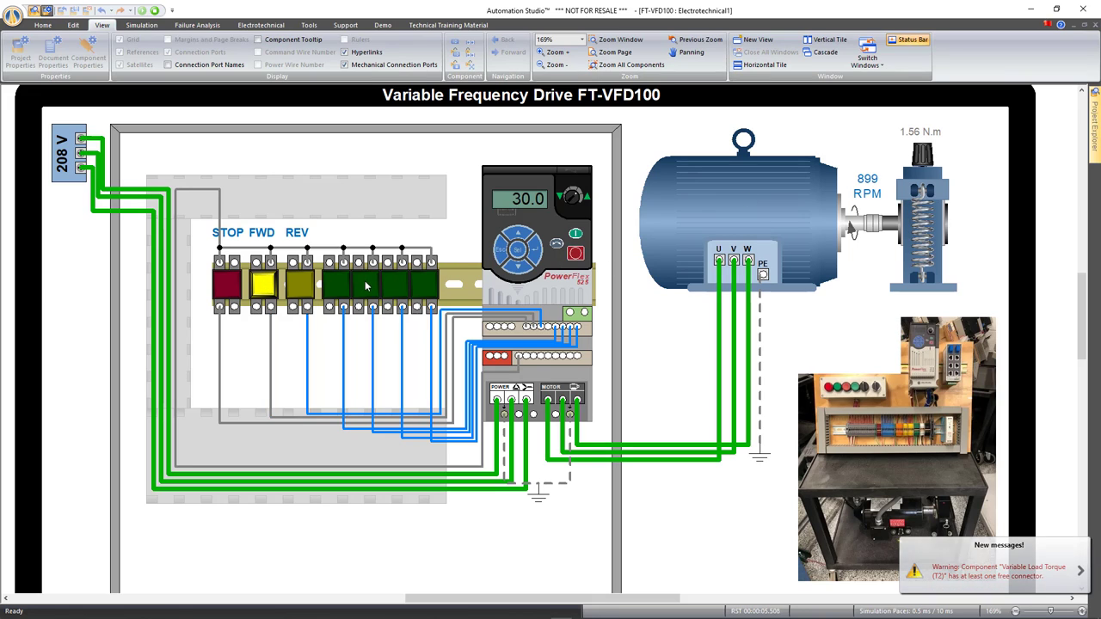
click(364, 283)
click(423, 285)
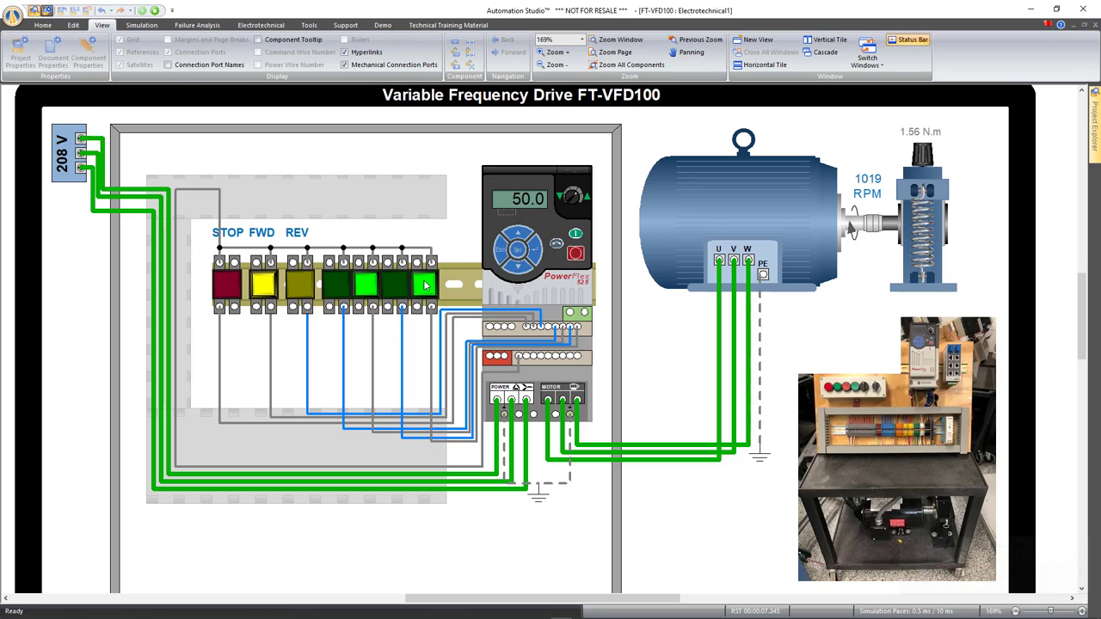
click(426, 291)
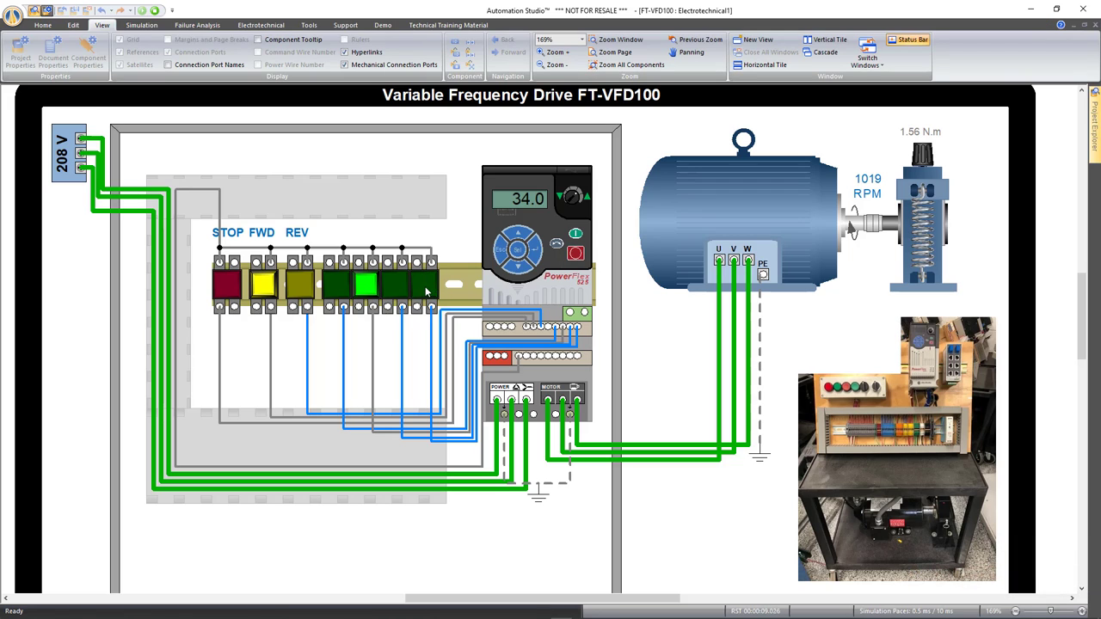
Step: Switch on the first and third green buttons, switch off the second and third, and stop the simulation
click(342, 287)
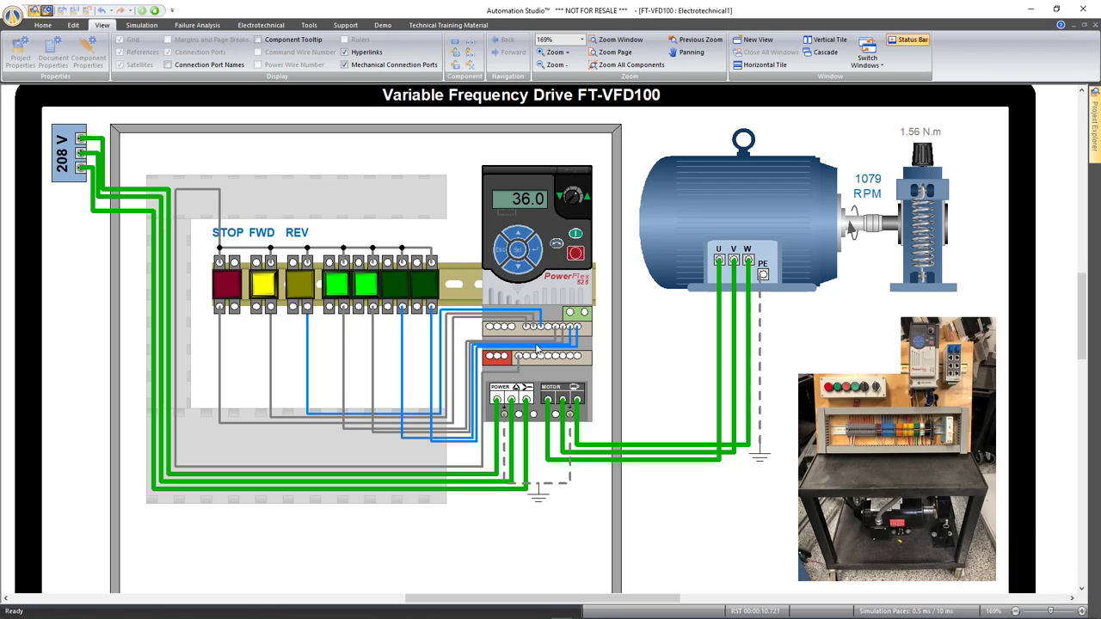
click(394, 284)
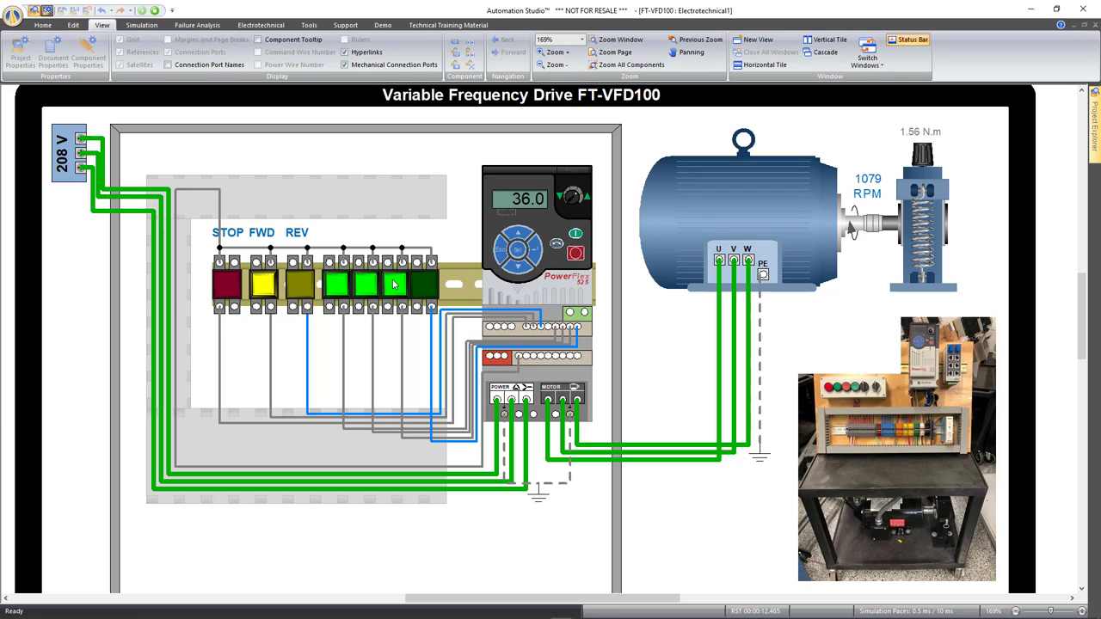
click(374, 286)
click(392, 287)
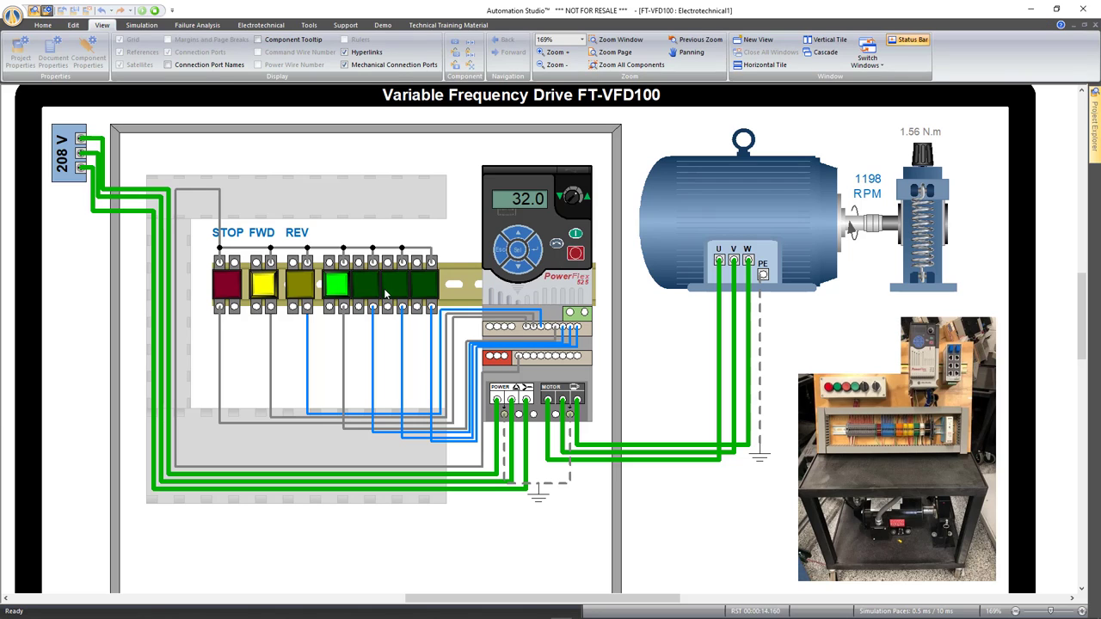
click(155, 11)
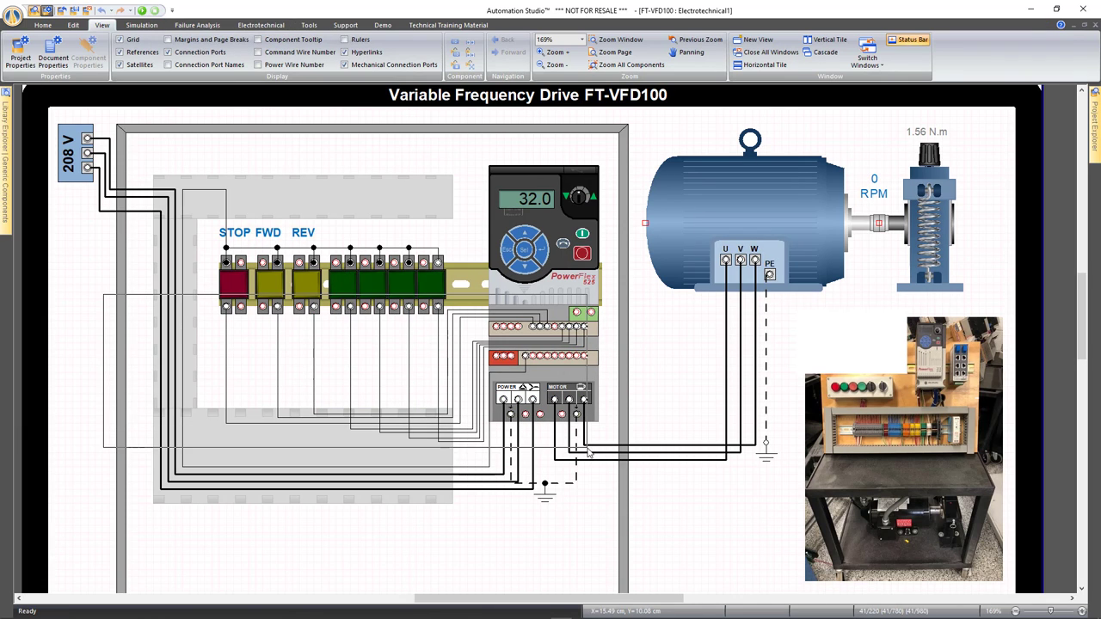
Step: Delete the control wires between the push-buttons and the drive terminals, and show the connection port names to inspect the terminal labels
click(589, 445)
key(Delete)
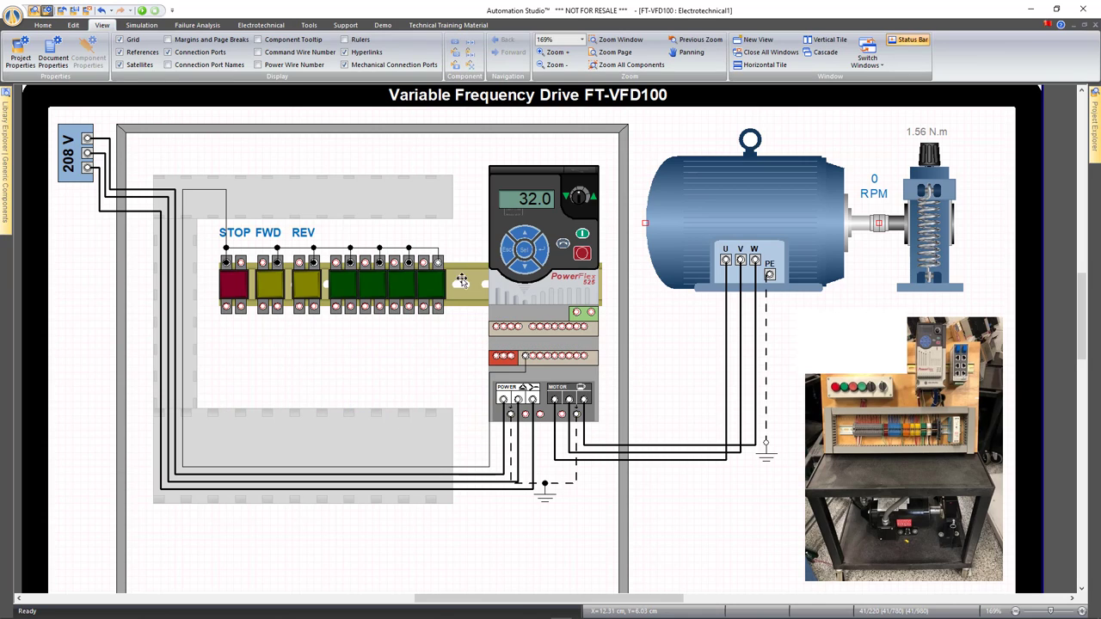
click(170, 65)
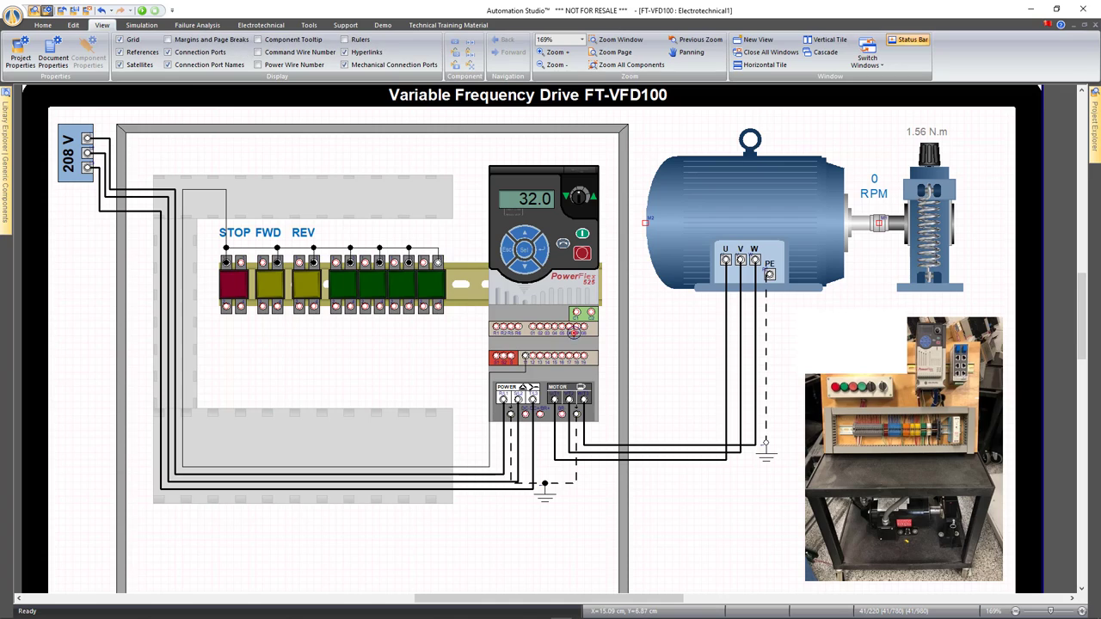
scroll(574, 332, up, 5)
scroll(416, 299, down, 3)
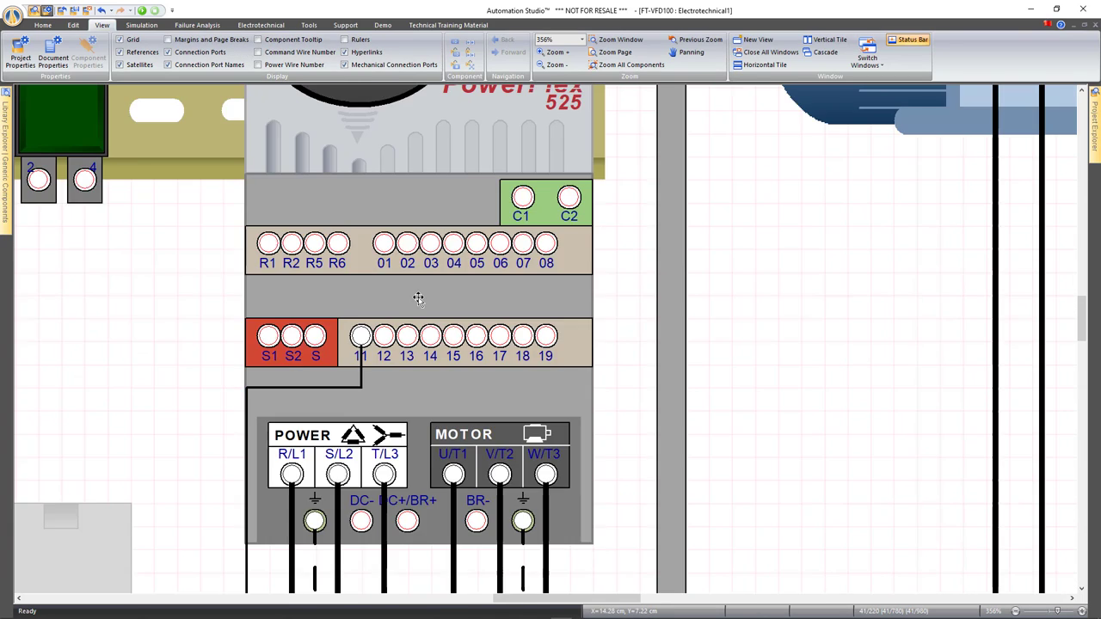
scroll(402, 292, down, 3)
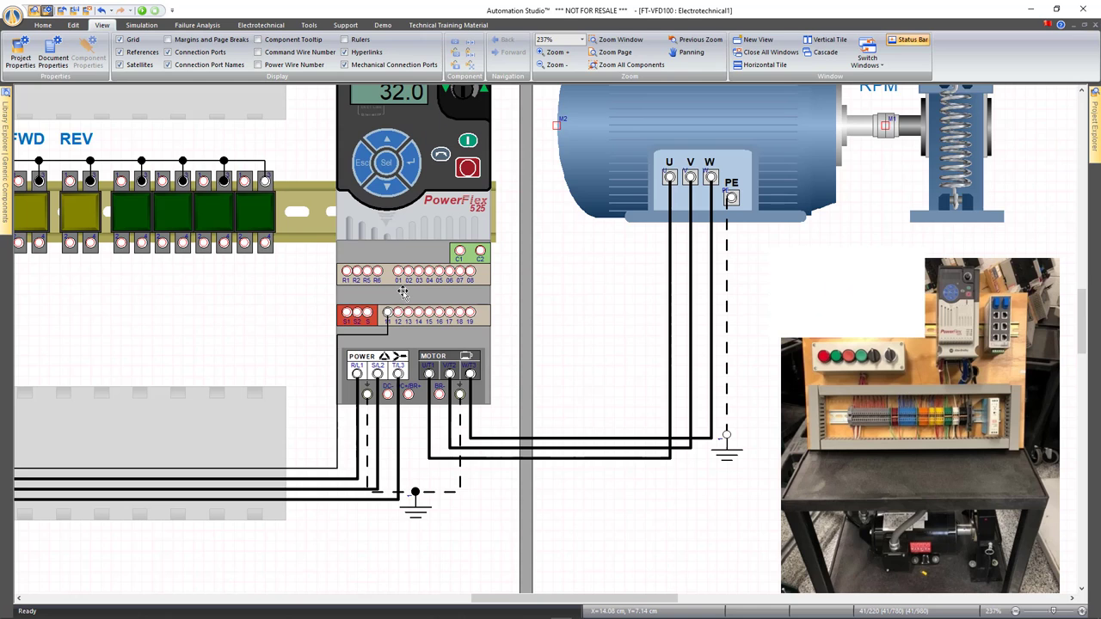
drag(294, 331, 398, 323)
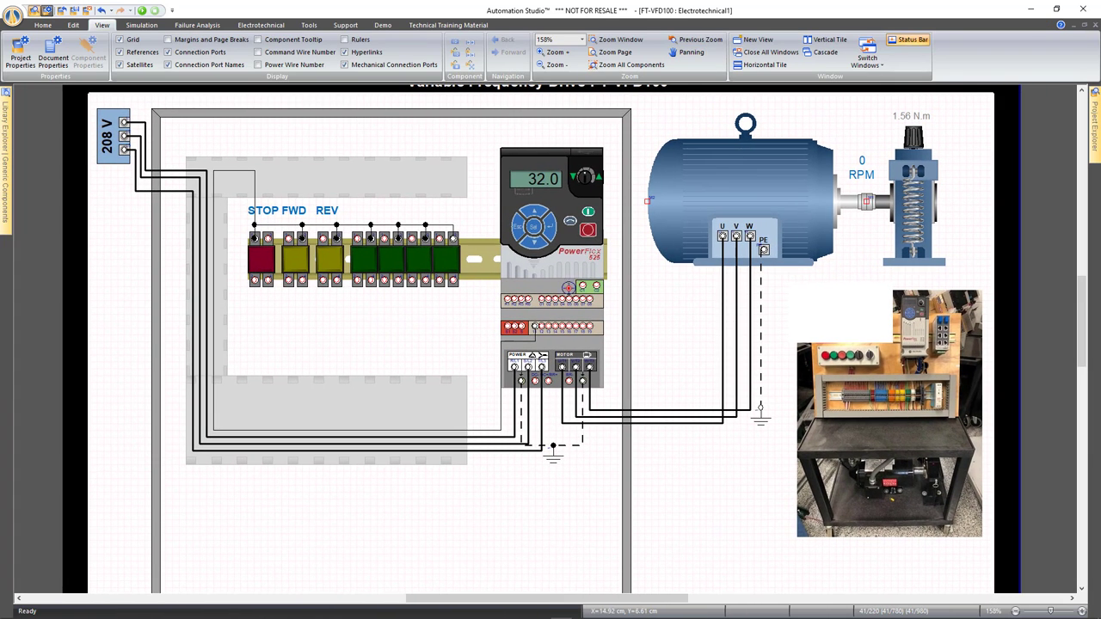
Step: Open the custom library Electric-ComponentsV2.prlx from the Digital Twin folder and pin the Library Explorer open
click(4, 171)
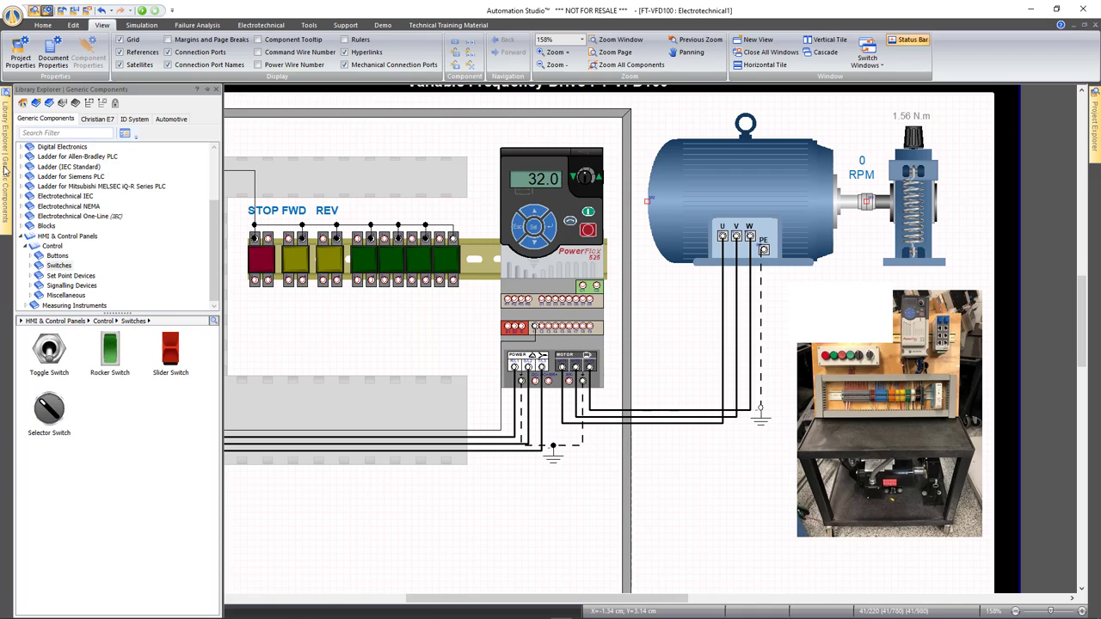
click(49, 103)
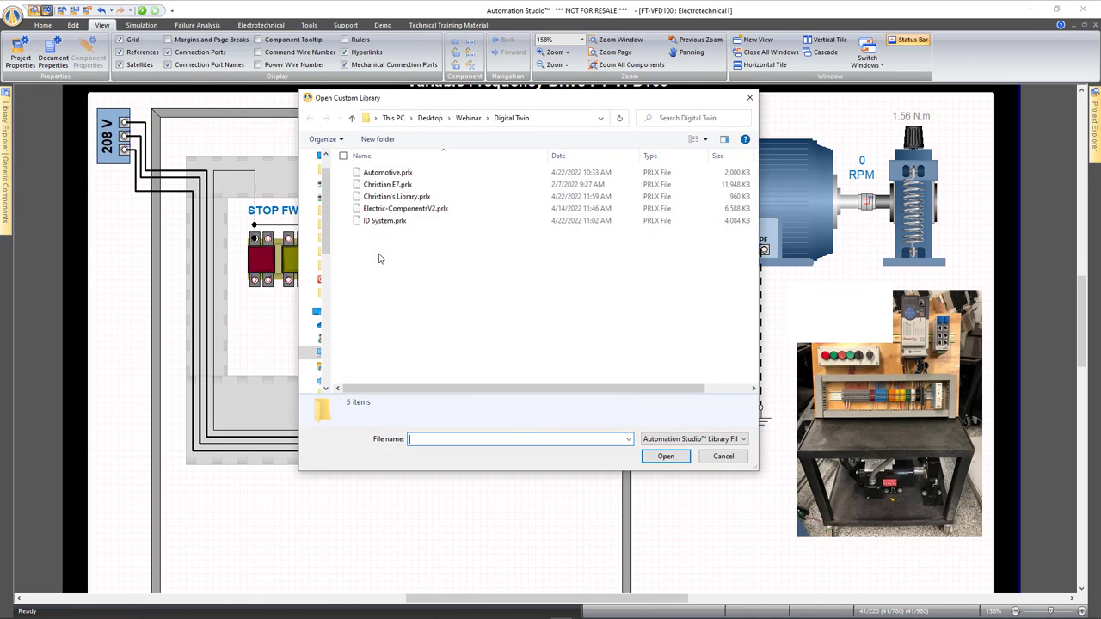
double_click(404, 211)
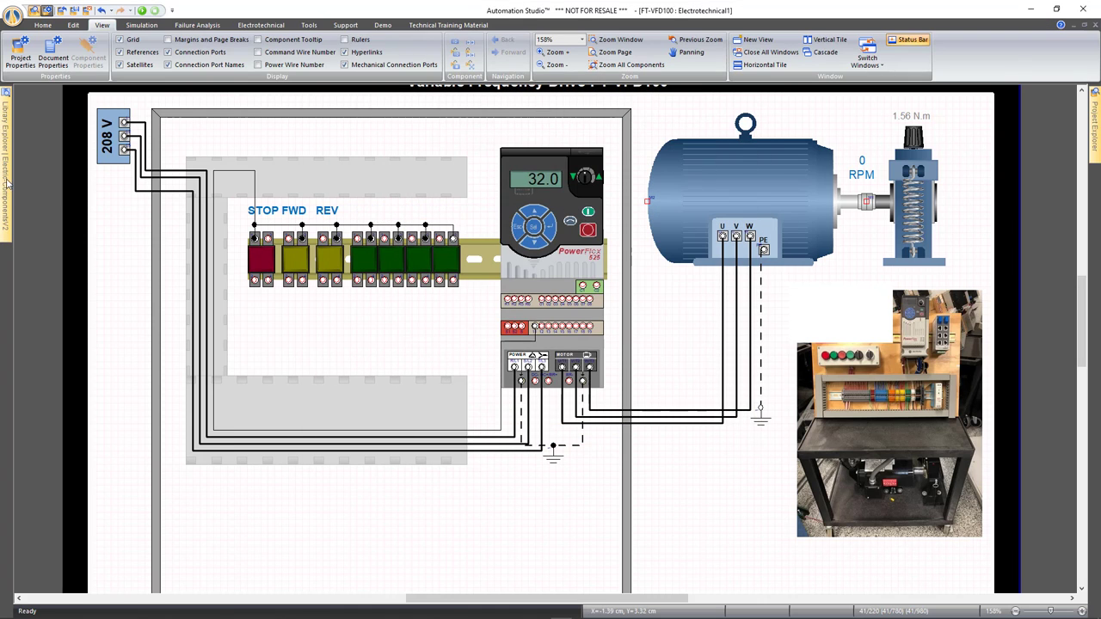
click(6, 182)
click(196, 90)
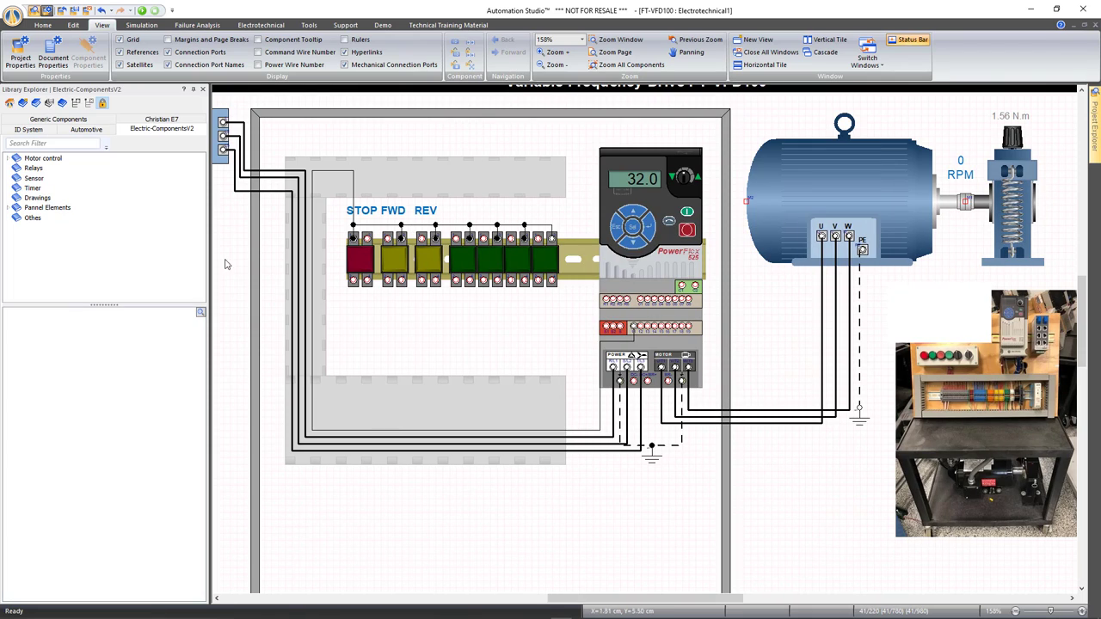
Step: Insert the slotted DIN rail from Pannel Elements into the empty area of the cabinet below the wire duct
double_click(36, 209)
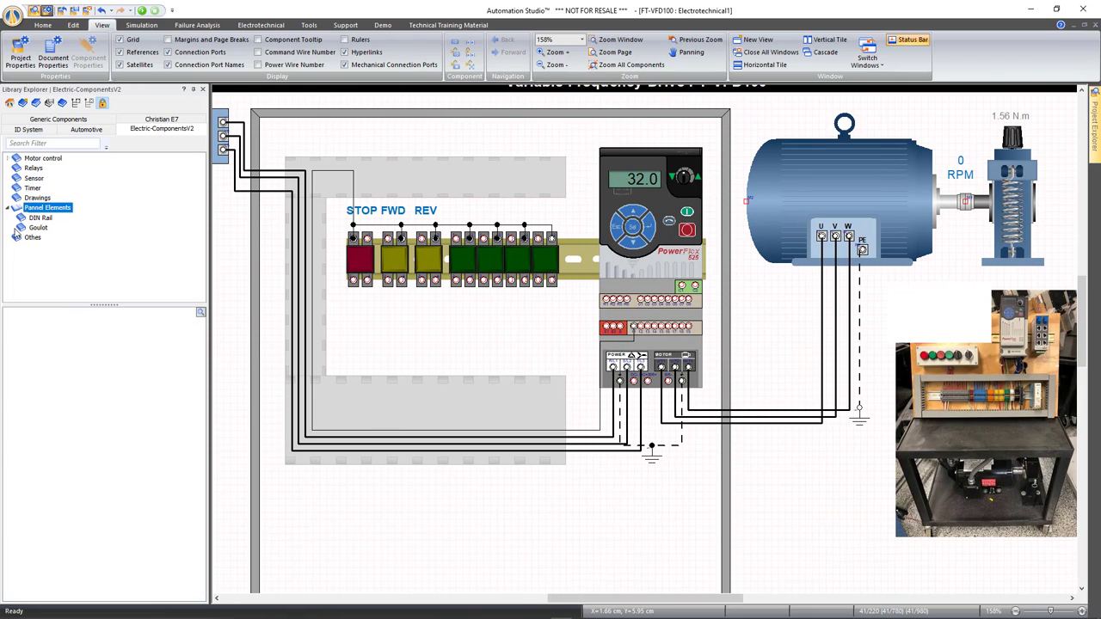
click(40, 218)
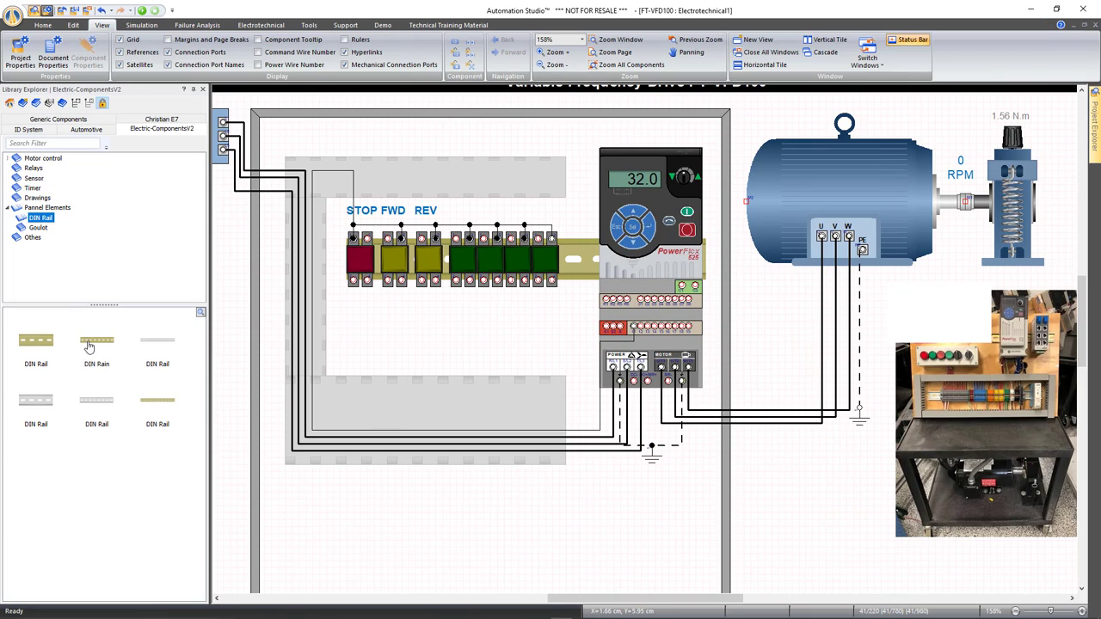
drag(89, 345, 469, 517)
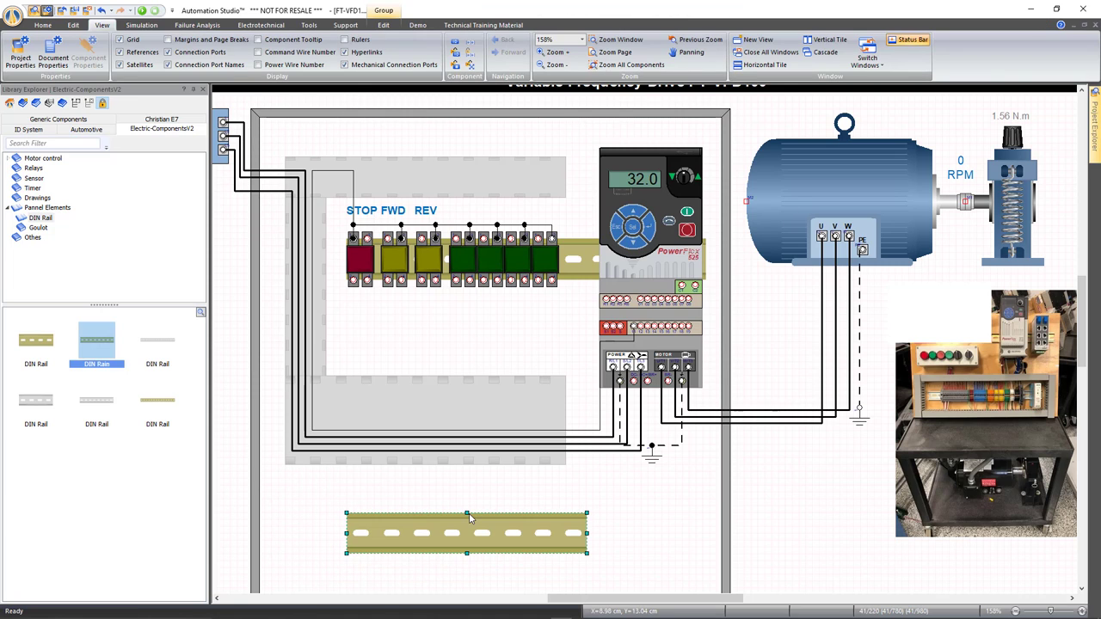
Step: Place the Timer 0-30 Siemens near the right end of the new DIN rail and examine its dial and terminals
click(33, 188)
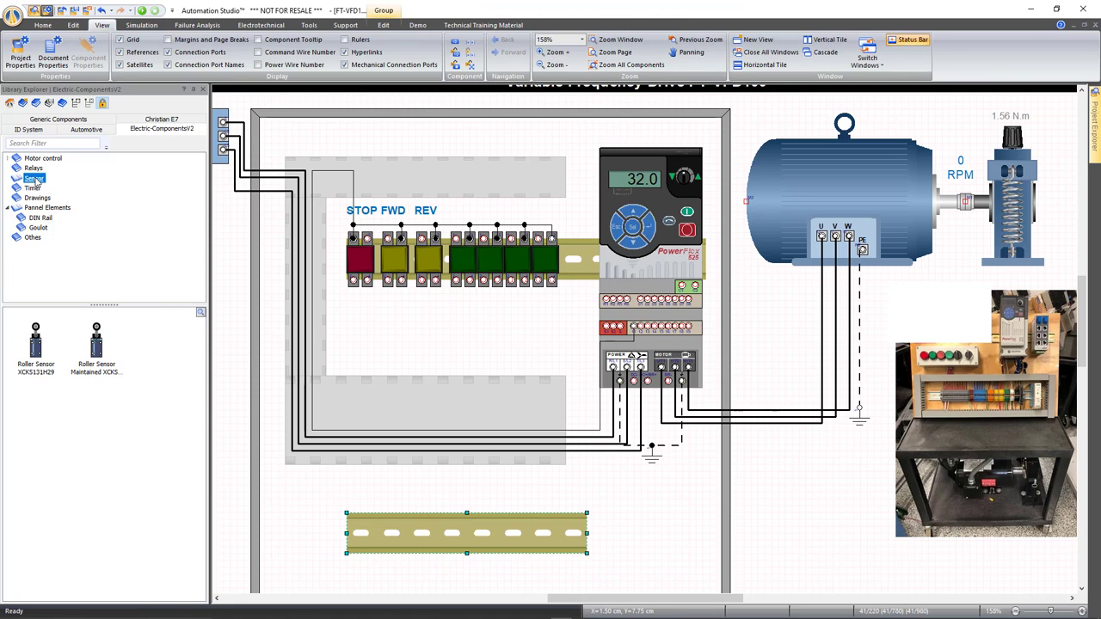
drag(103, 348, 559, 467)
drag(640, 519, 535, 507)
click(547, 494)
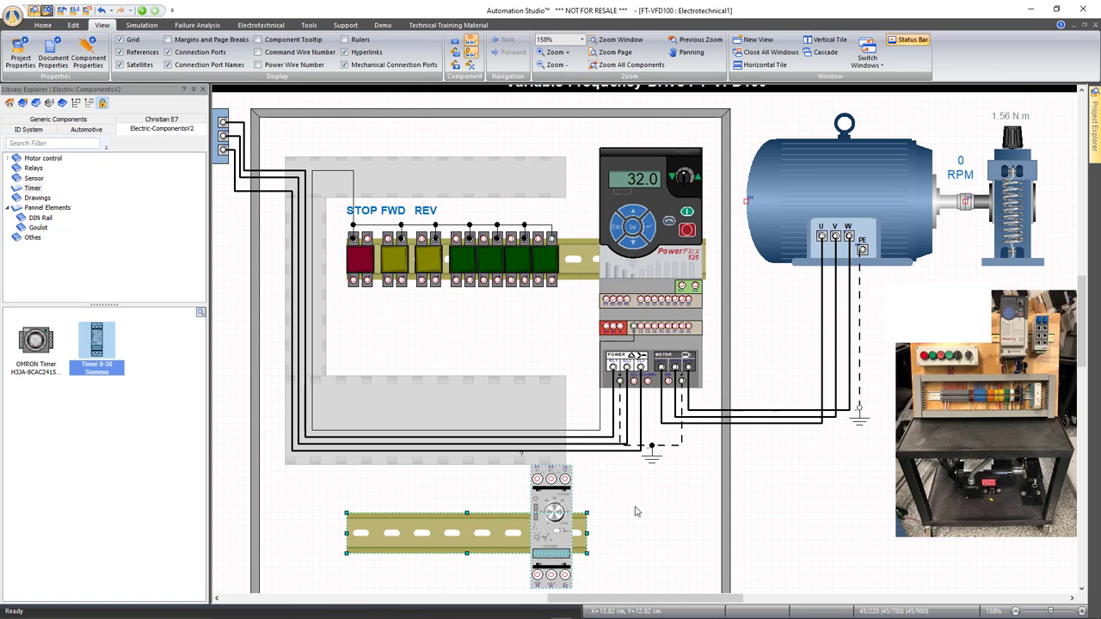
scroll(693, 530, down, 1)
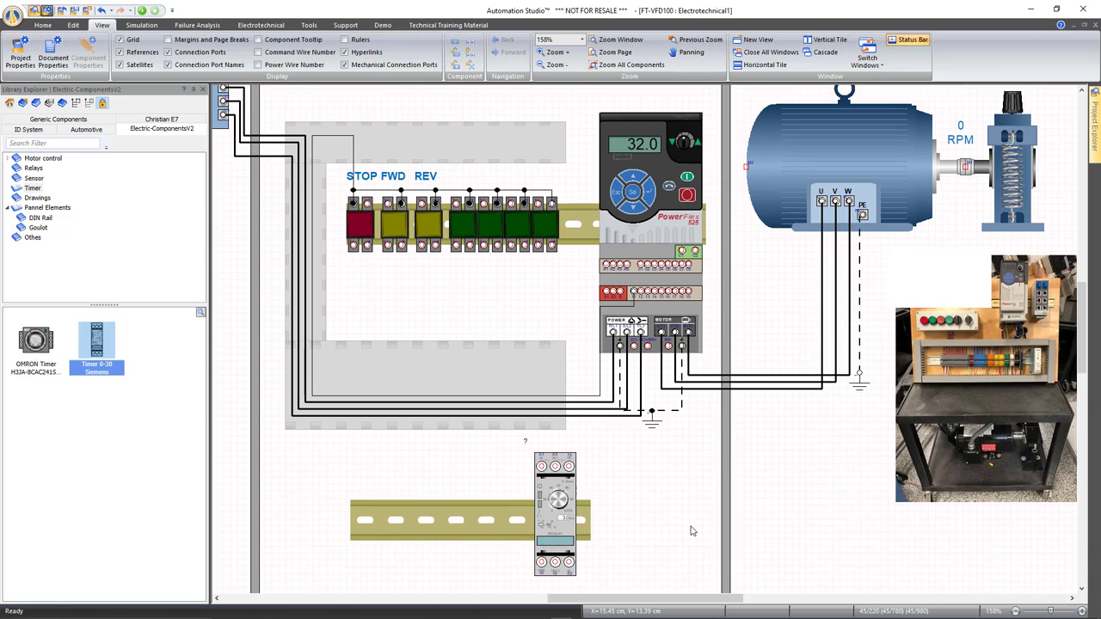
scroll(693, 530, down, 1)
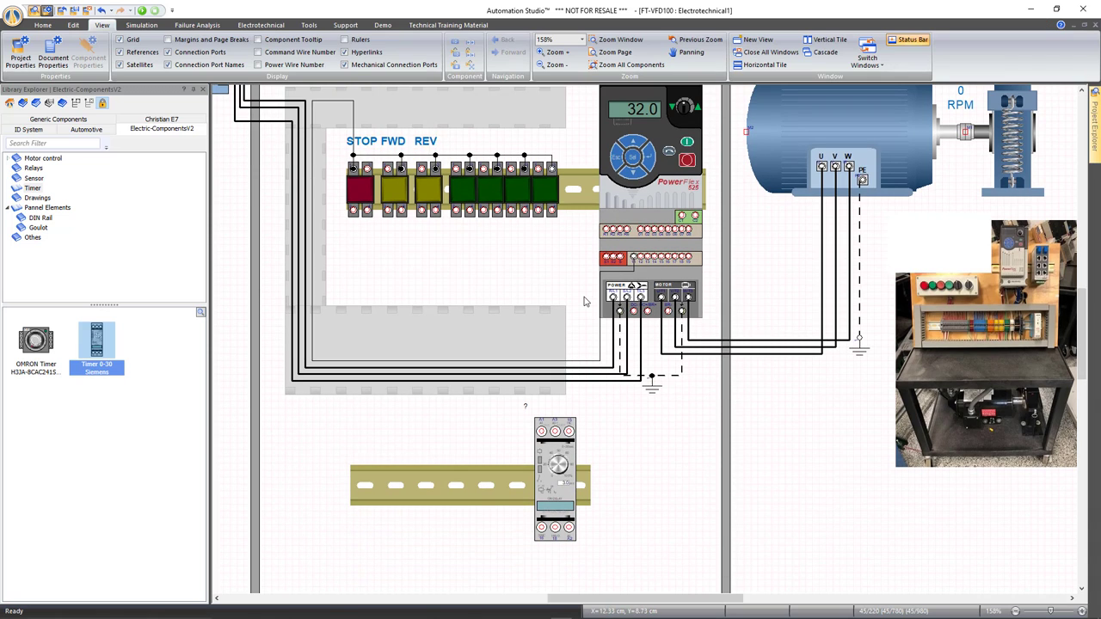
ctrl+scroll(565, 521, up, 4)
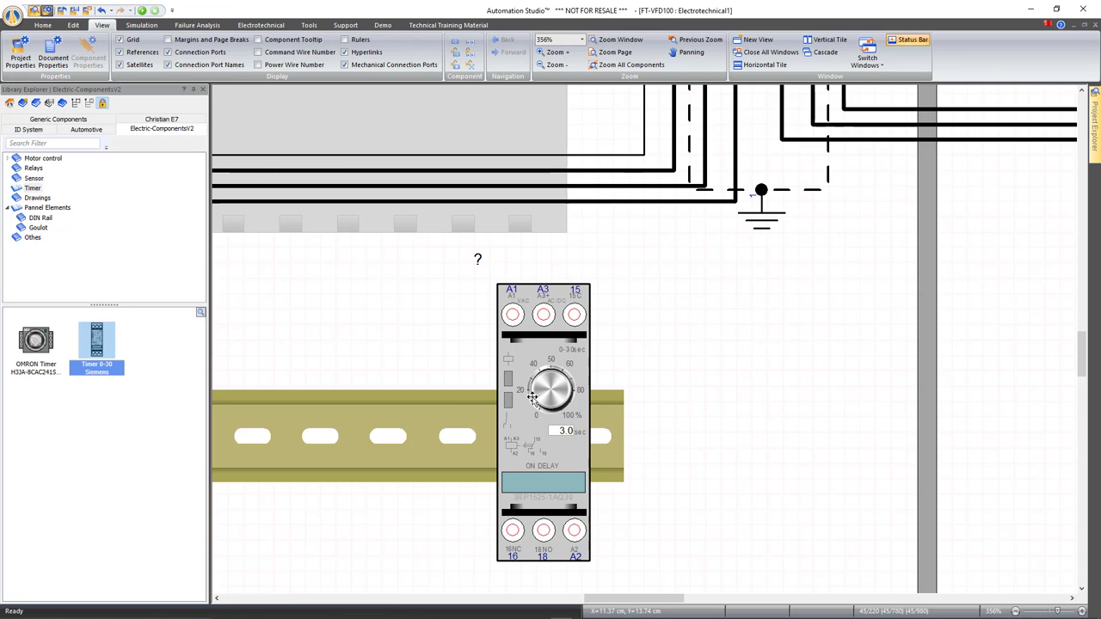
ctrl+scroll(497, 397, down, 2)
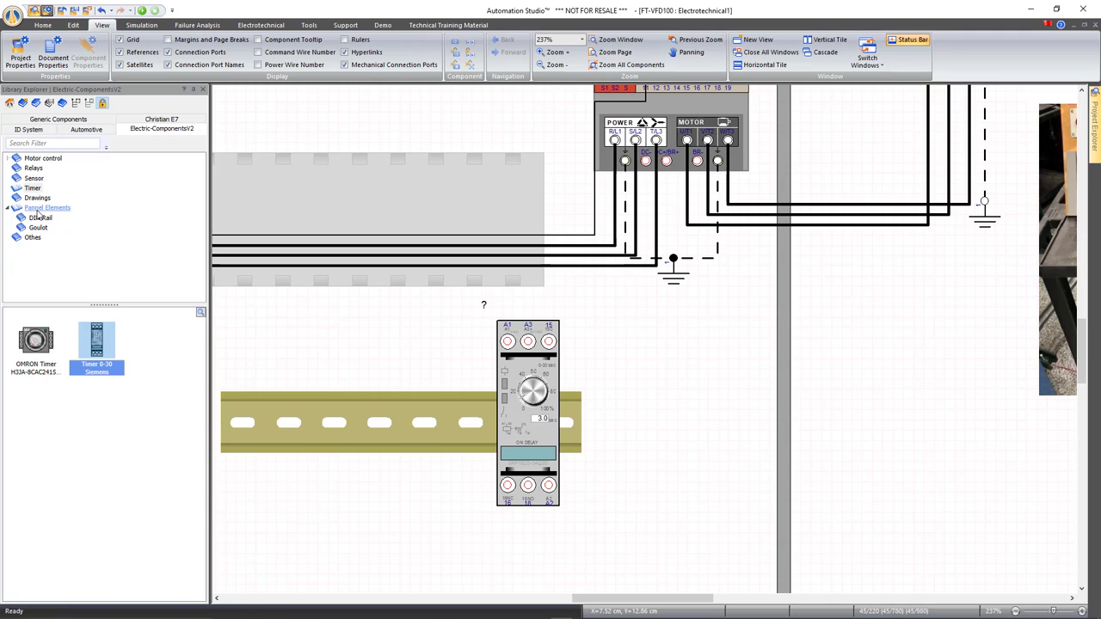
Step: Place the OMRON 24VDC timer on the DIN rail beside the Siemens timer, and try its dial in a short simulation
drag(35, 344, 387, 376)
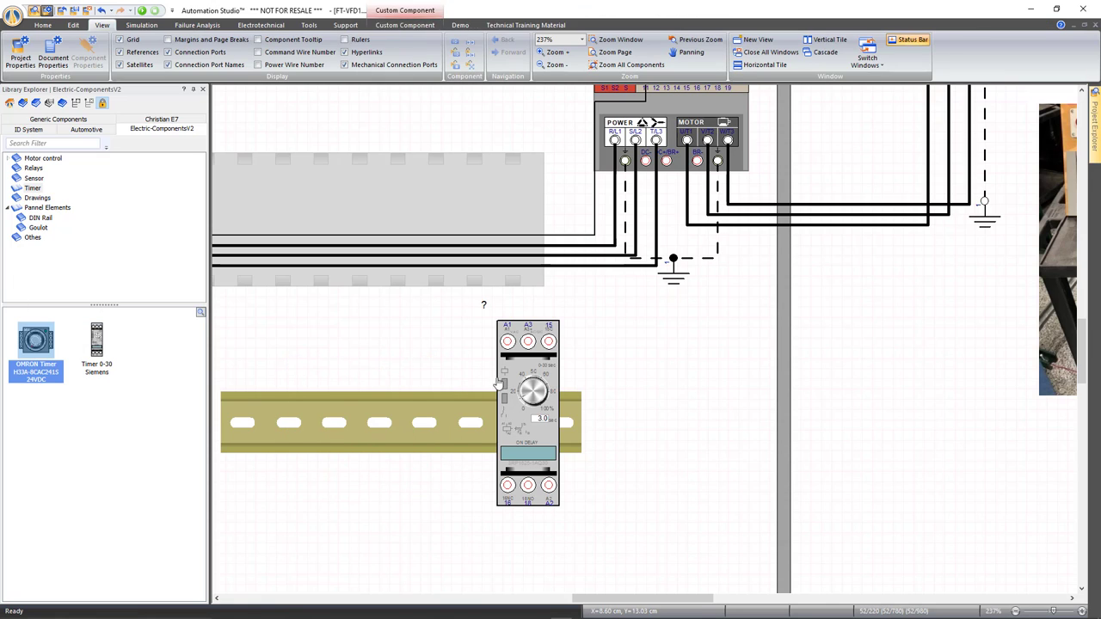
click(142, 10)
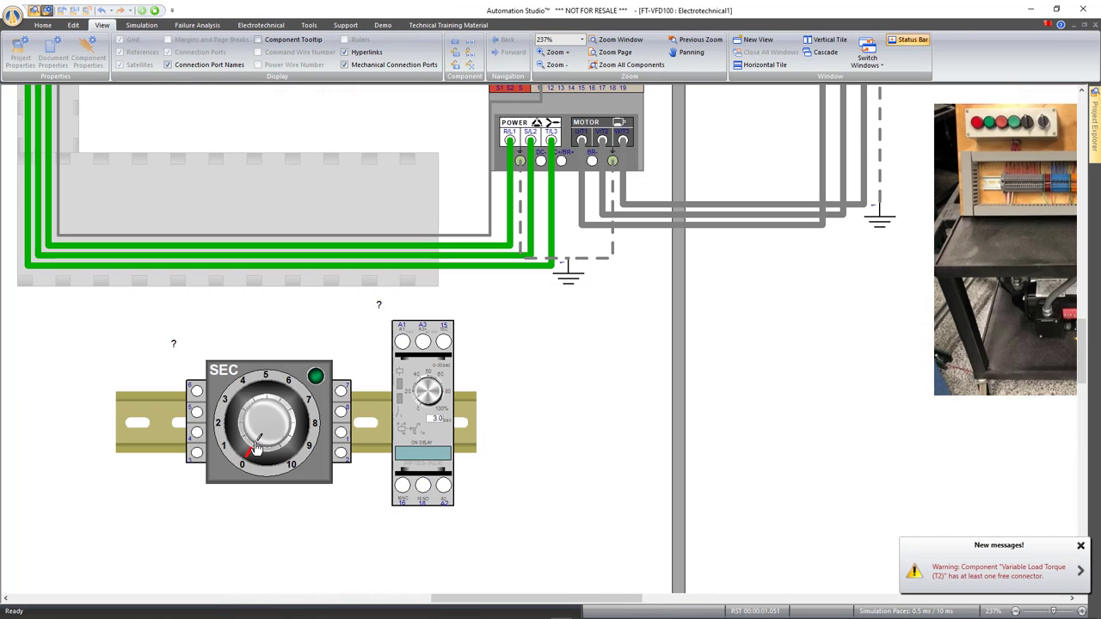
mouse_move(256, 447)
mouse_down()
mouse_move(260, 413)
mouse_move(267, 430)
mouse_up()
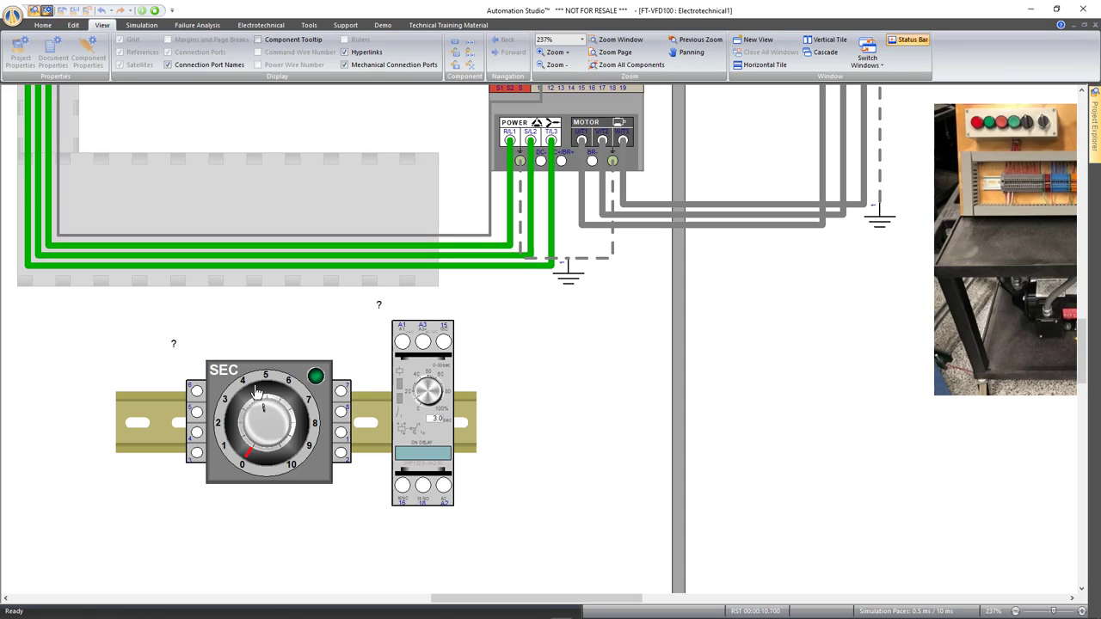
key(shift+F5)
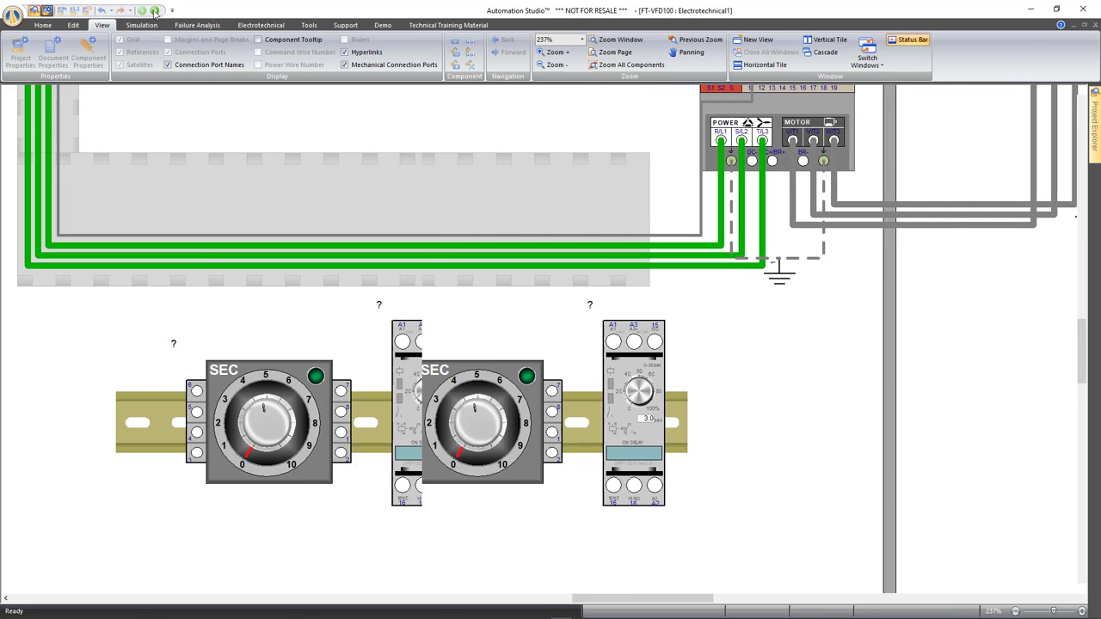
Step: Place the 8501KPDR12V53 24VDC relay from the Relays category on the DIN rail, beside the OMRON timer
scroll(243, 341, down, 2)
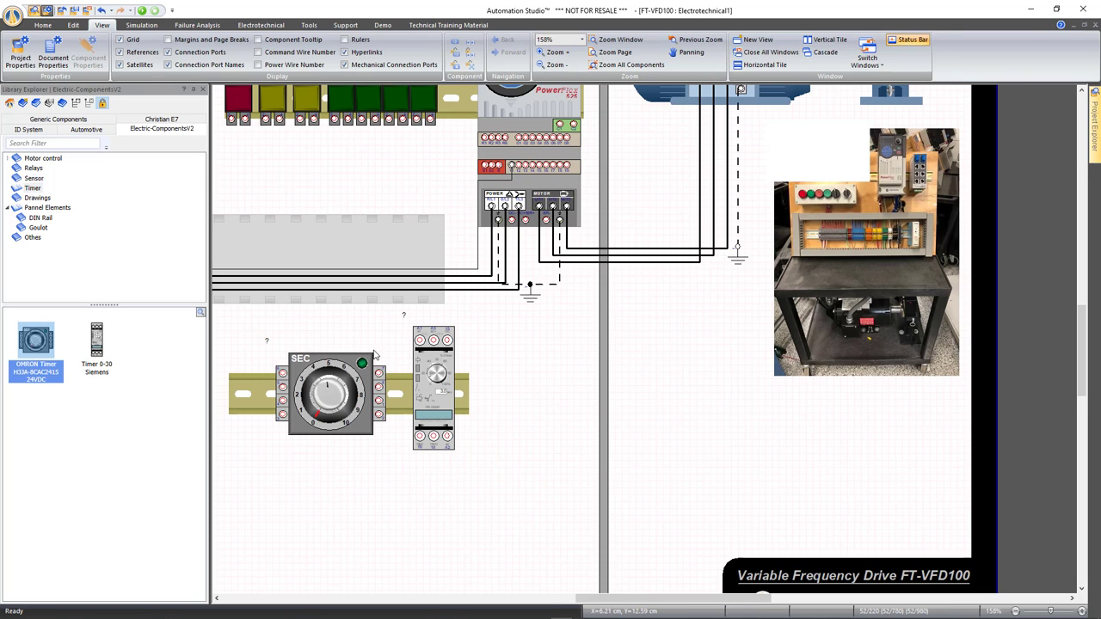
drag(572, 402, 567, 482)
key(Escape)
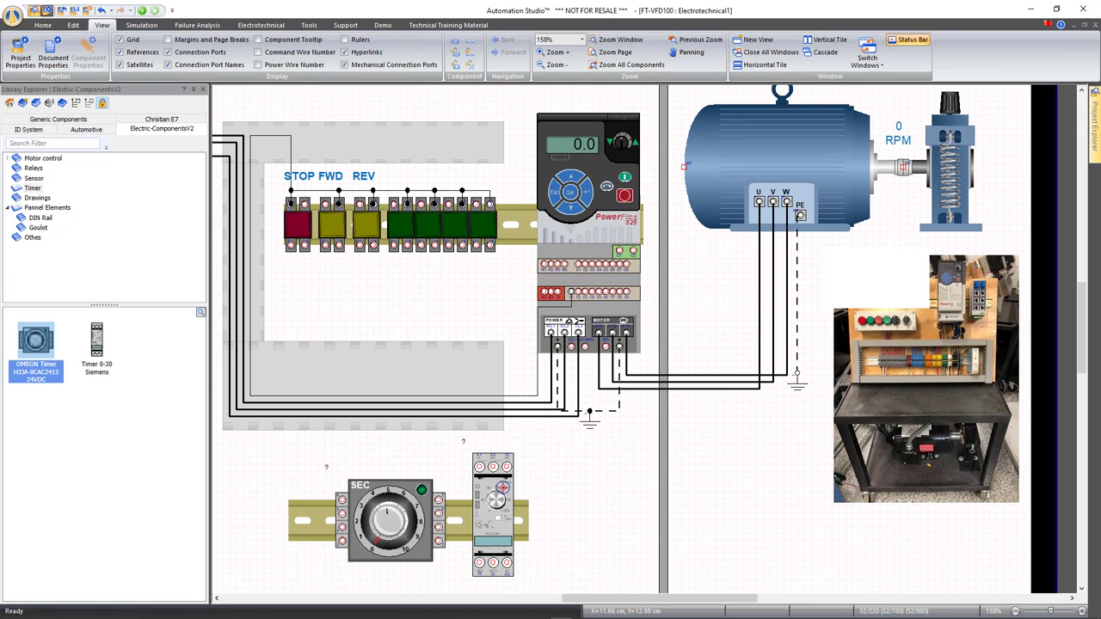
click(34, 168)
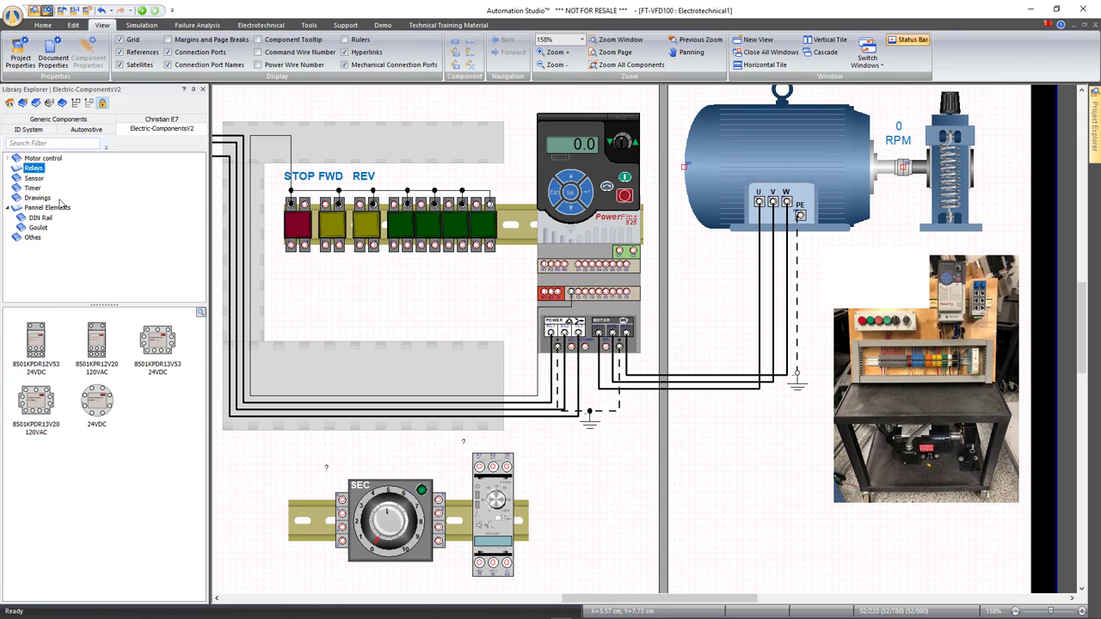
click(36, 344)
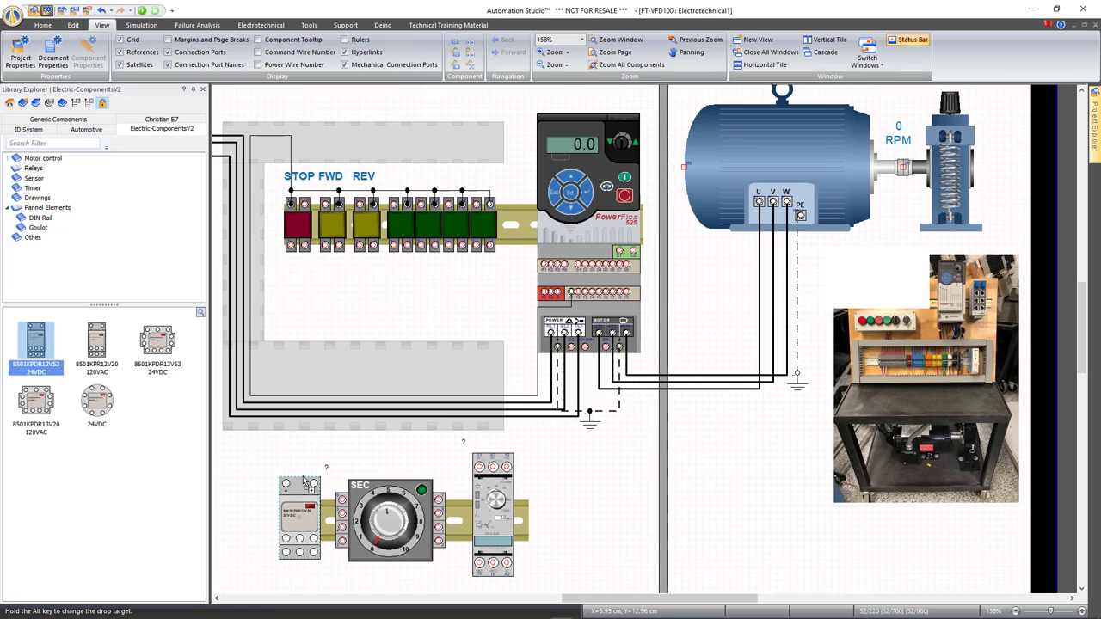
click(232, 464)
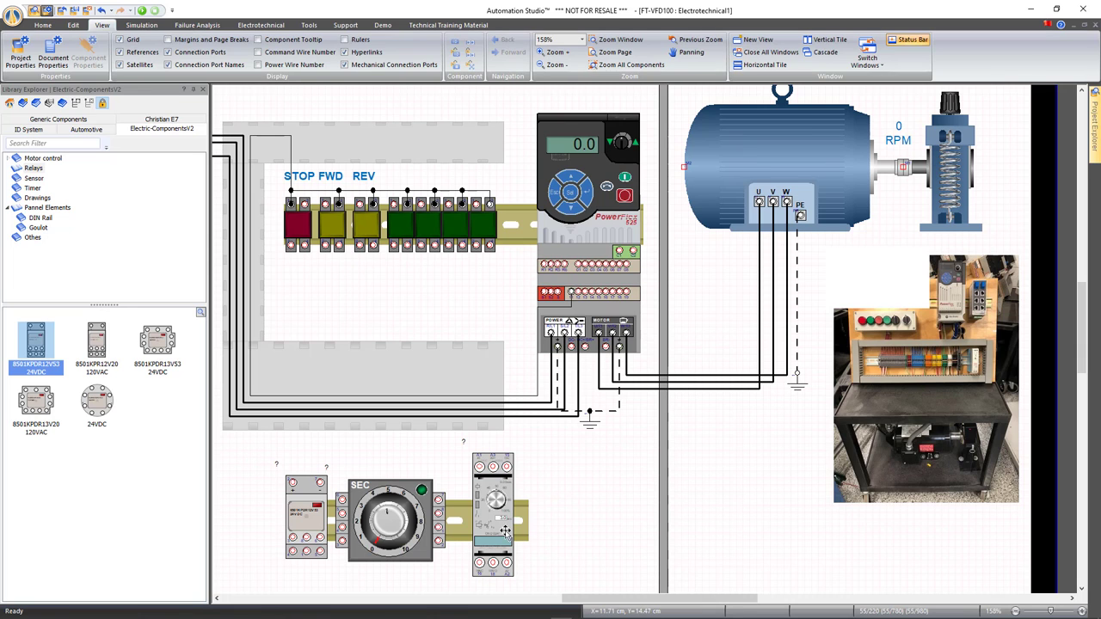
scroll(574, 476, up, 1)
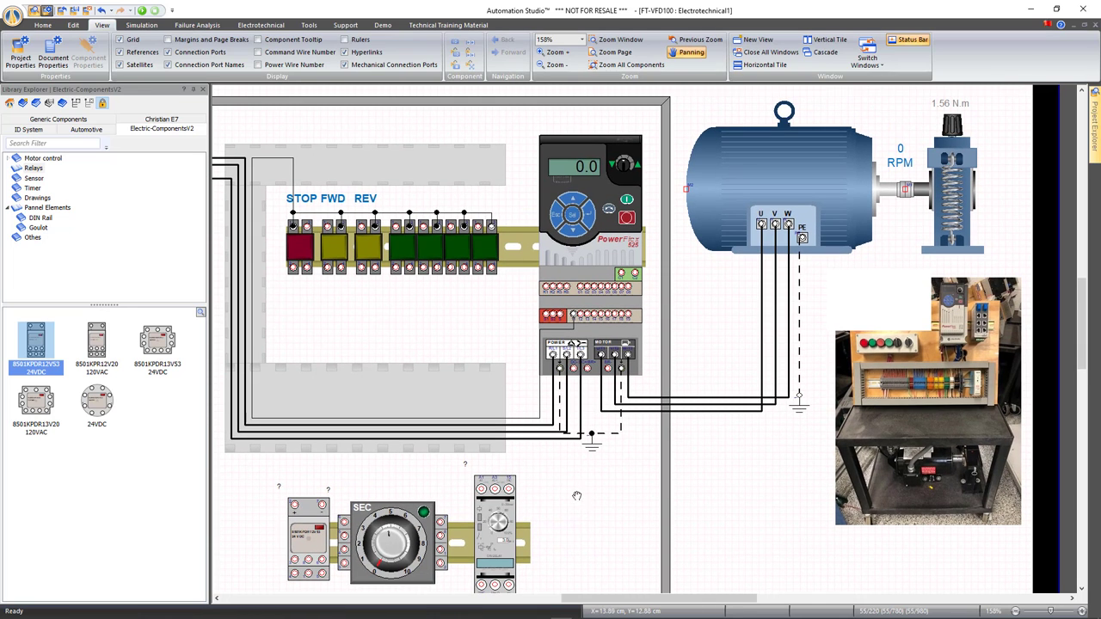
Step: Open the project ELEC - (Relay - Image).prx from the Digital Twin folder and start its simulation
click(192, 90)
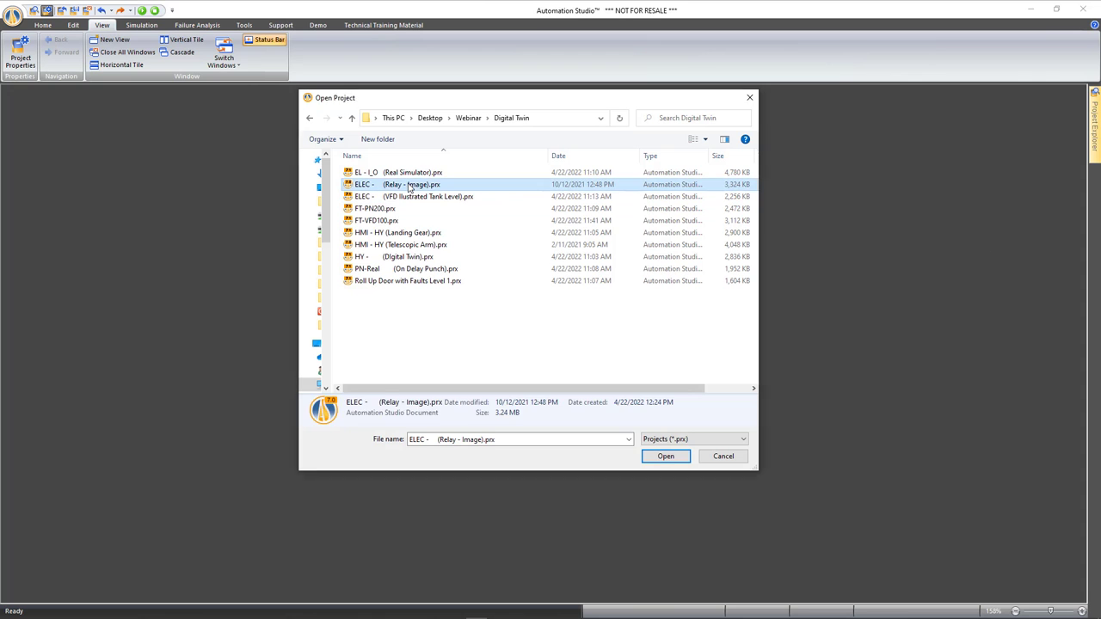
double_click(409, 182)
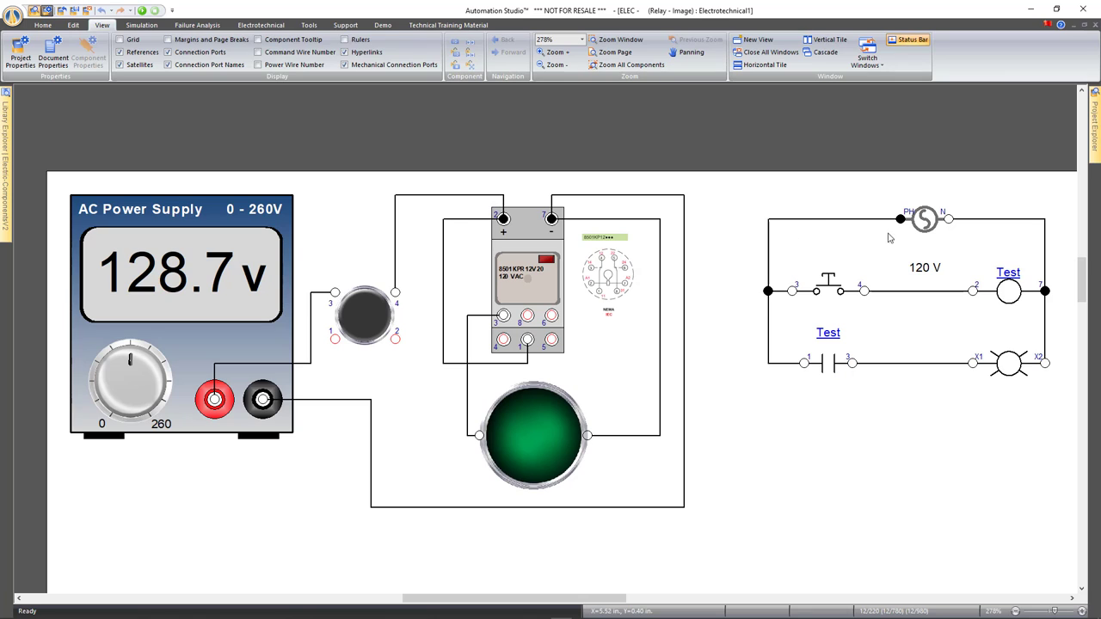
click(142, 10)
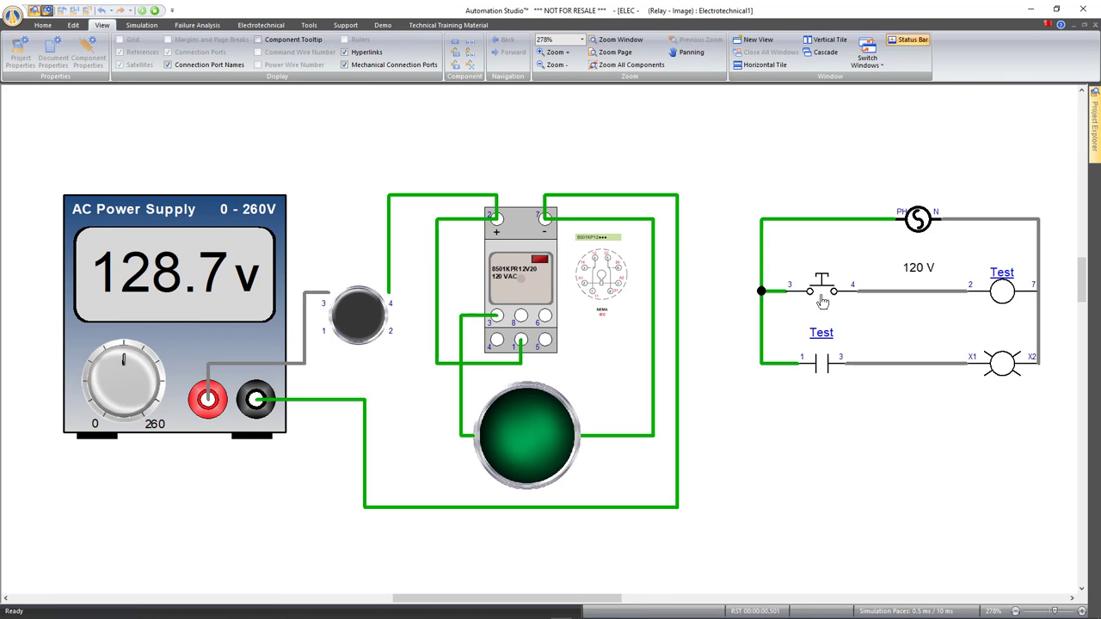
Step: Operate the push button in the 120 V schematic several times to switch the Test relay coil and its lamp
click(822, 293)
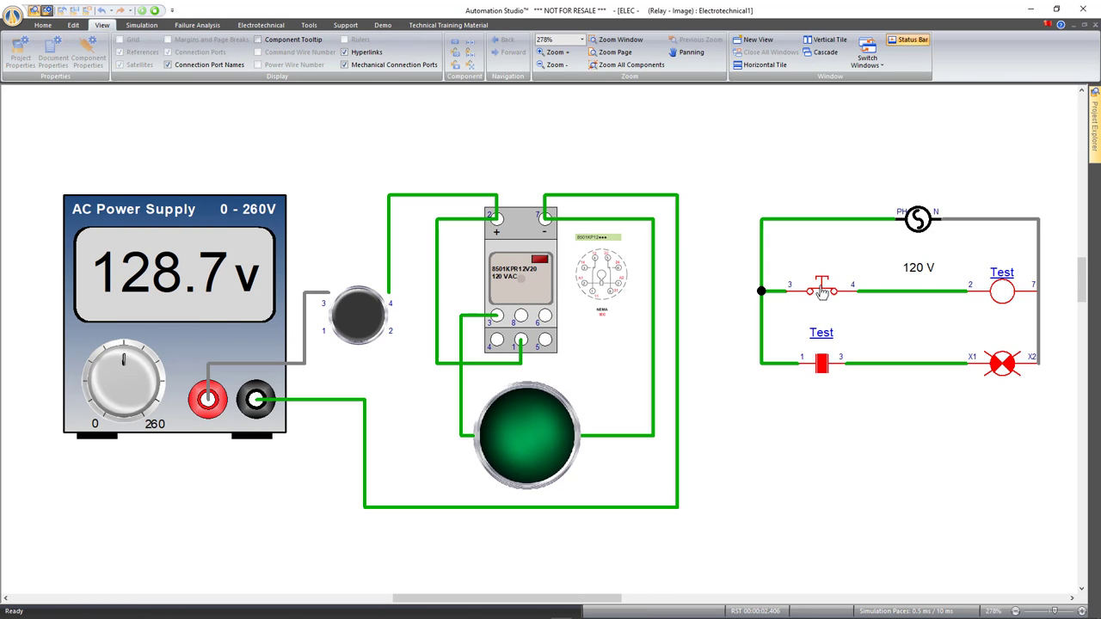
click(822, 292)
click(822, 292)
click(822, 292)
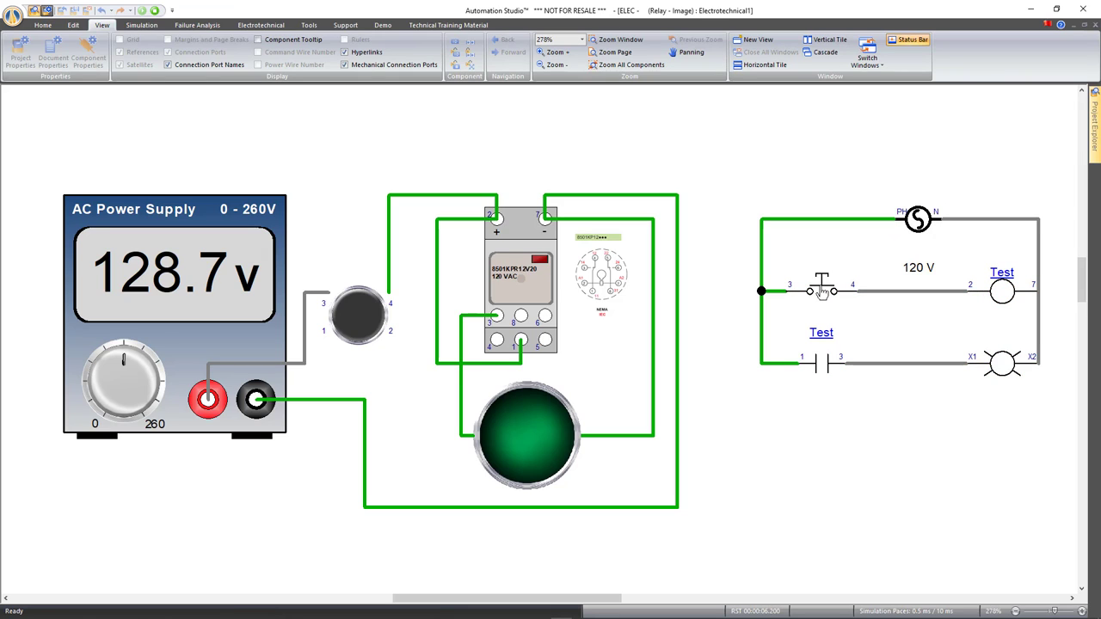
click(822, 292)
Step: Operate the illustrated black push button repeatedly to switch the 120 VAC relay and the green pilot light
click(345, 322)
click(345, 322)
click(345, 323)
click(345, 323)
click(345, 323)
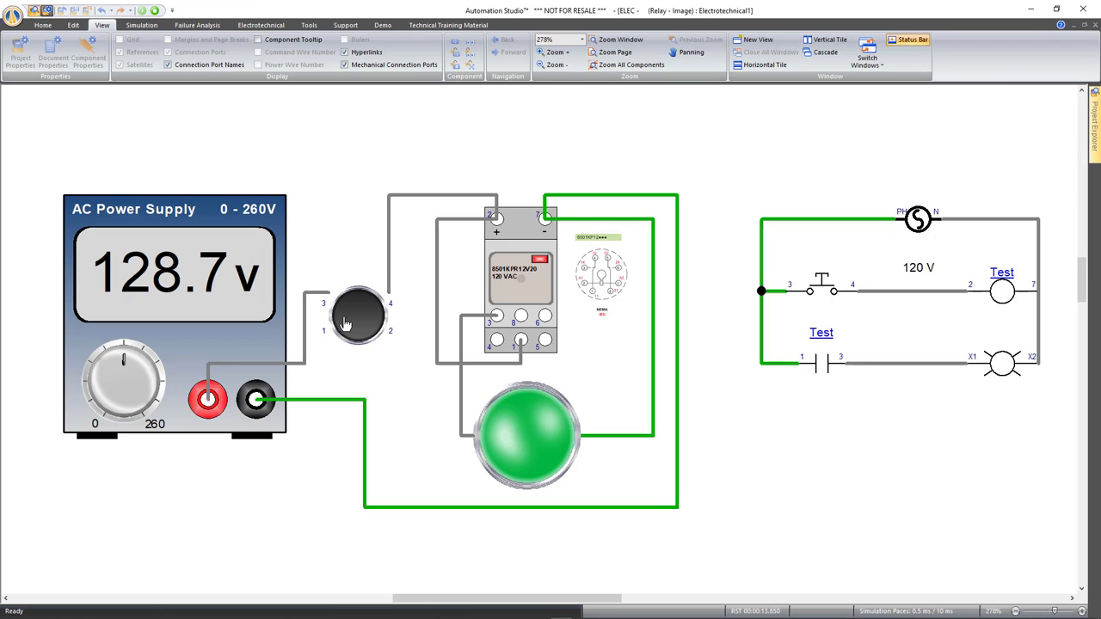
click(345, 323)
Step: Examine the relay's terminal numbers against the NEMA/IEC pinout diagram beside it, and stop the simulation
scroll(552, 249, up, 5)
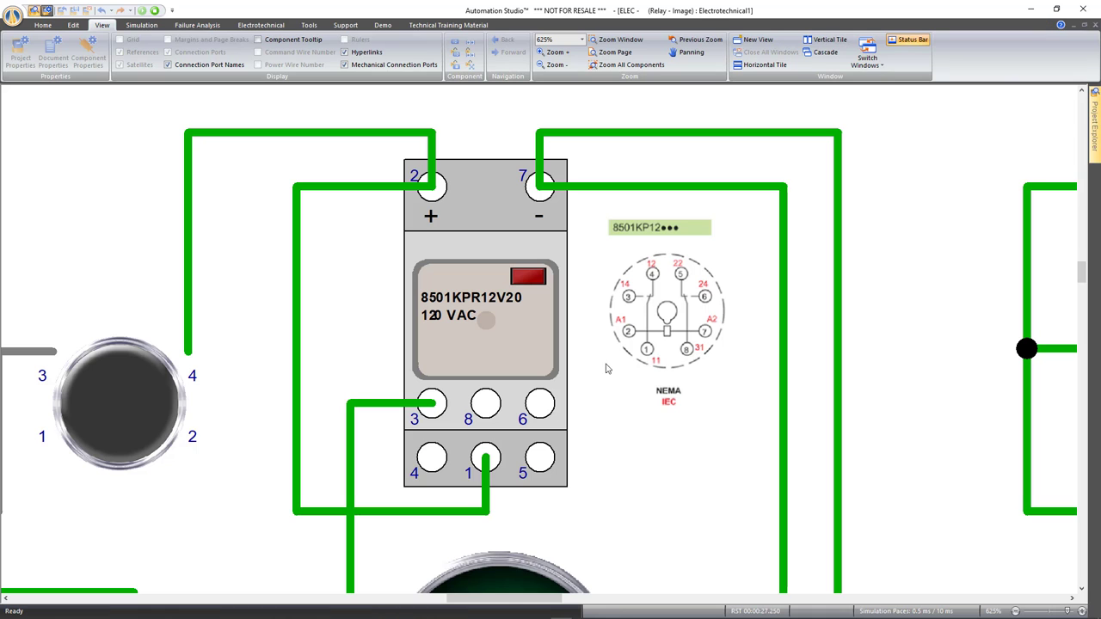
scroll(555, 443, down, 5)
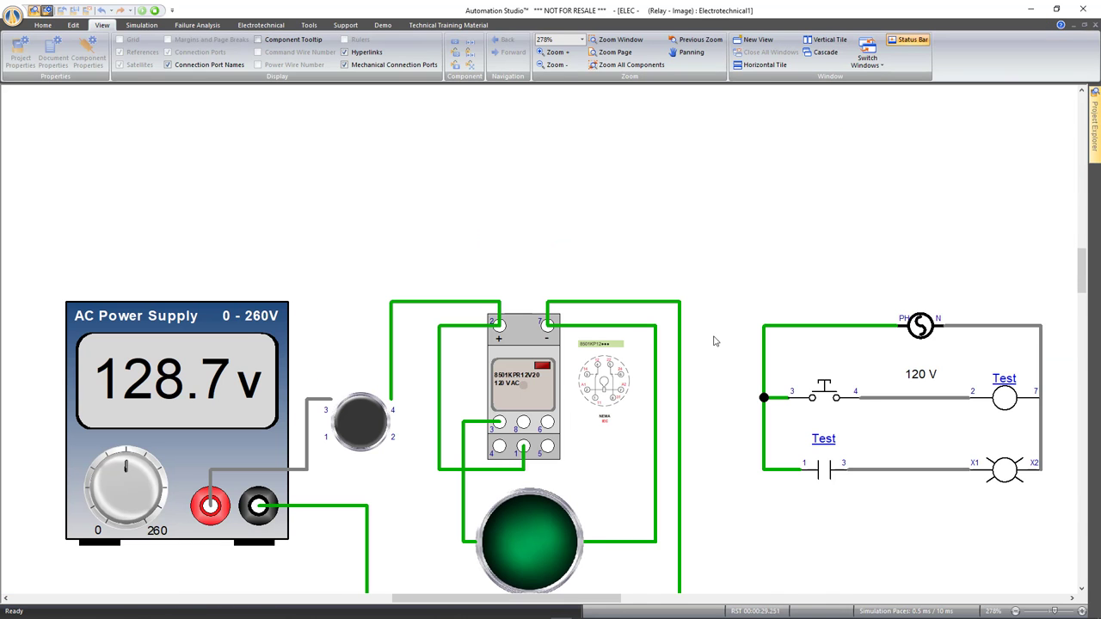
middle_click(705, 387)
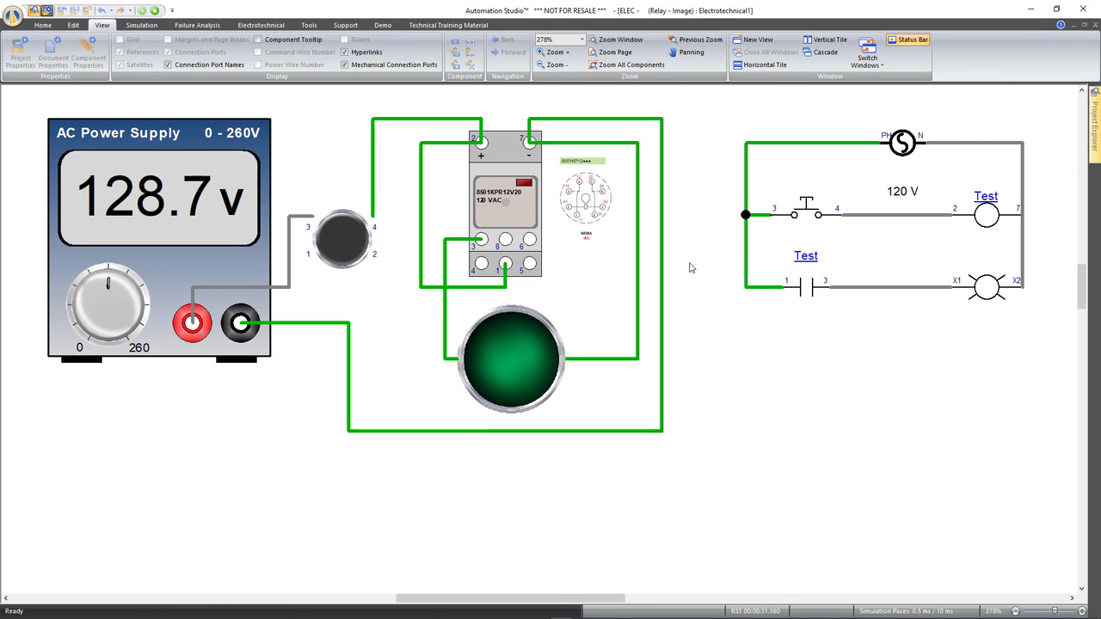
middle_click(692, 268)
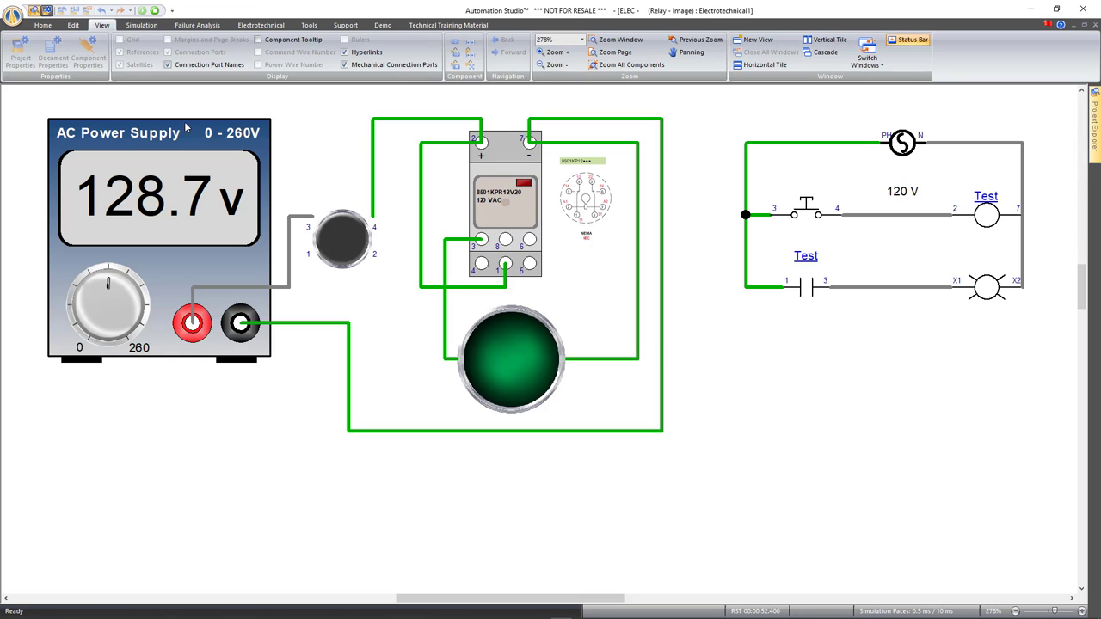
click(155, 10)
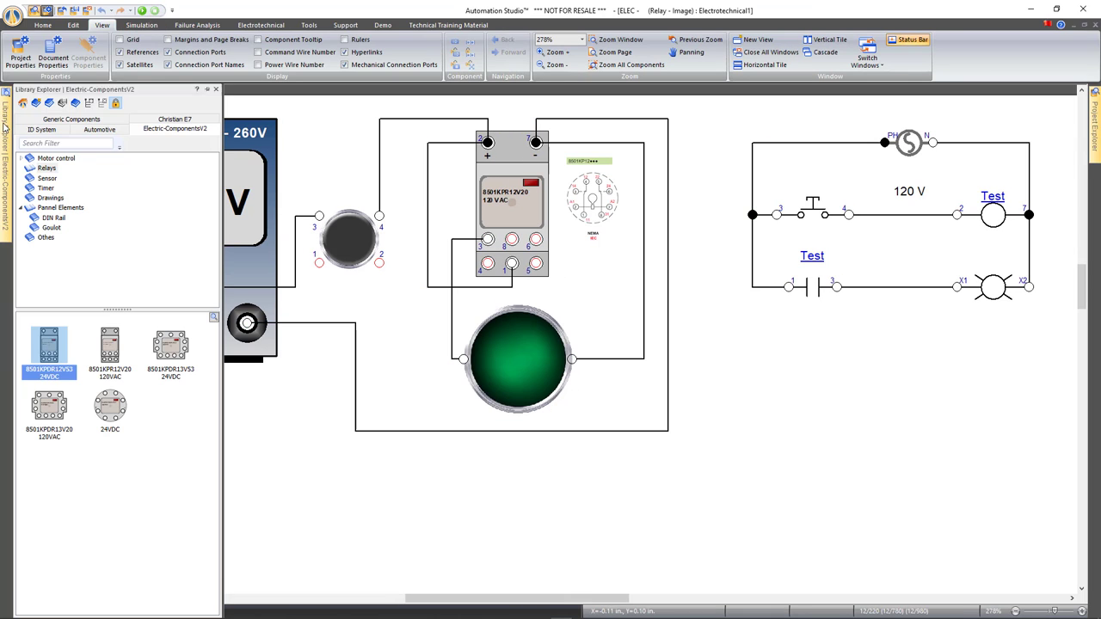
Step: Preview the Electrical - Renewable Energy and Electrical - Residential Electricity libraries without opening either
click(6, 124)
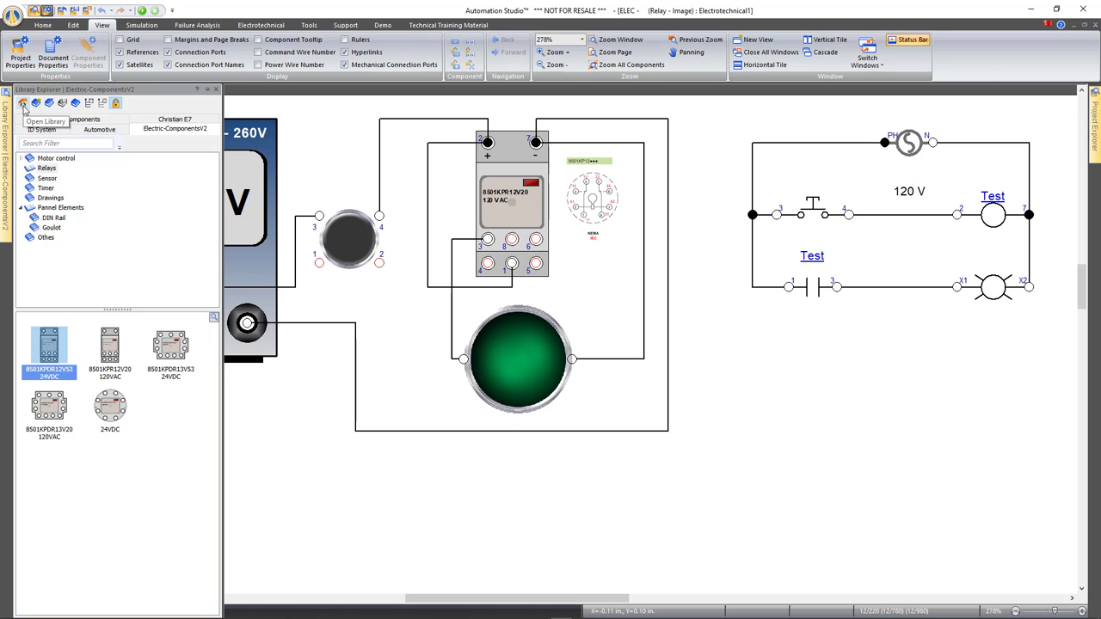
click(23, 104)
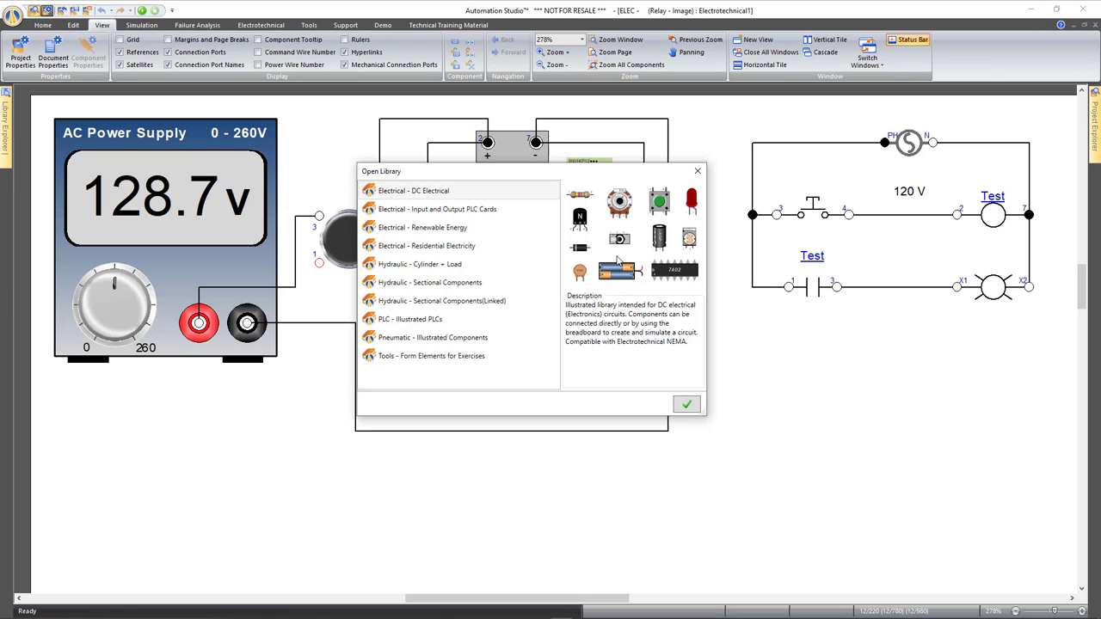
click(449, 228)
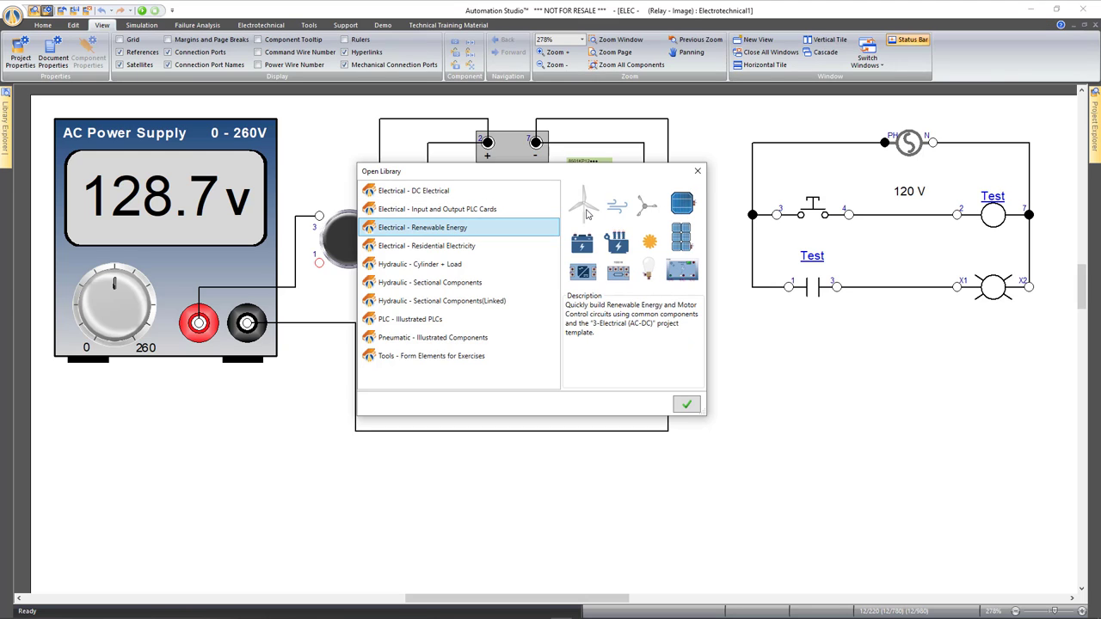
click(462, 244)
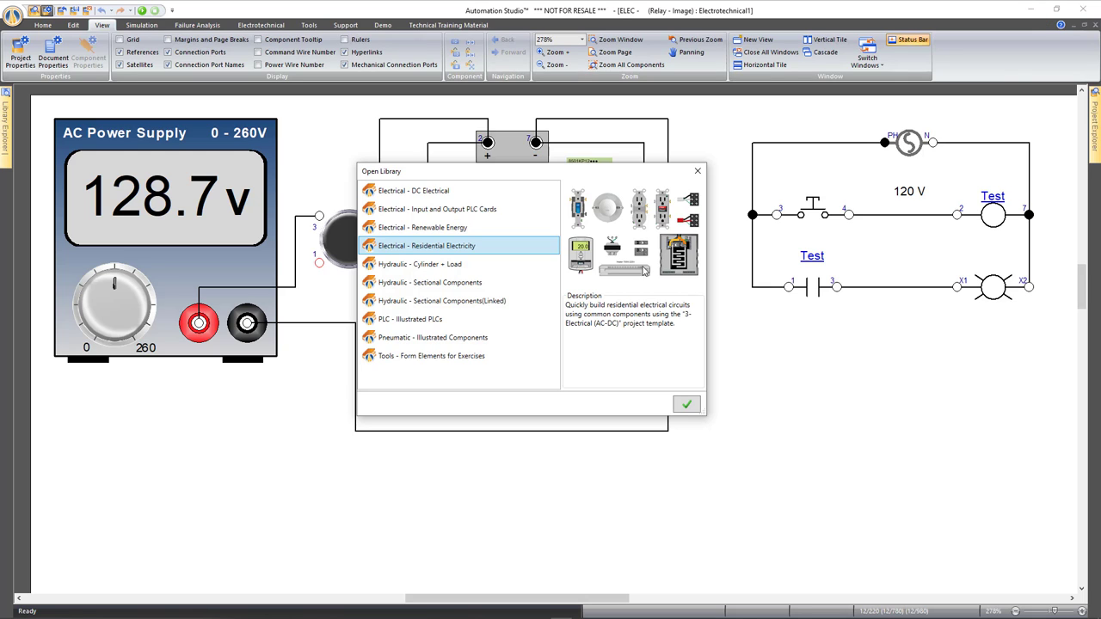
click(697, 170)
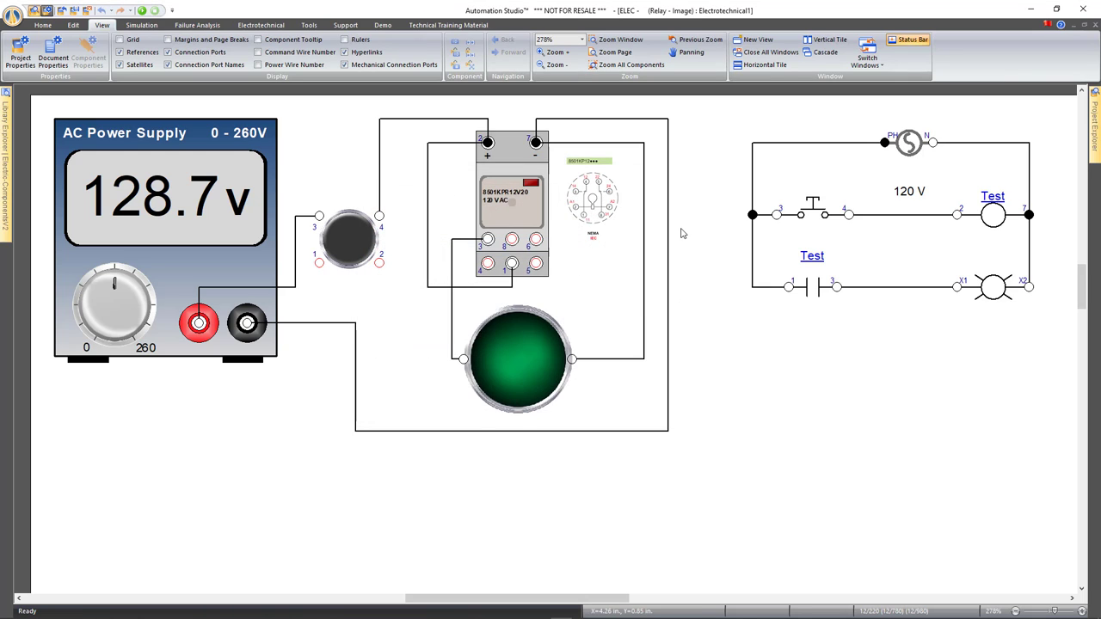
Step: Delete everything on the relay project's page and open the Electrical - Residential Electricity library
key(ctrl+a)
key(Delete)
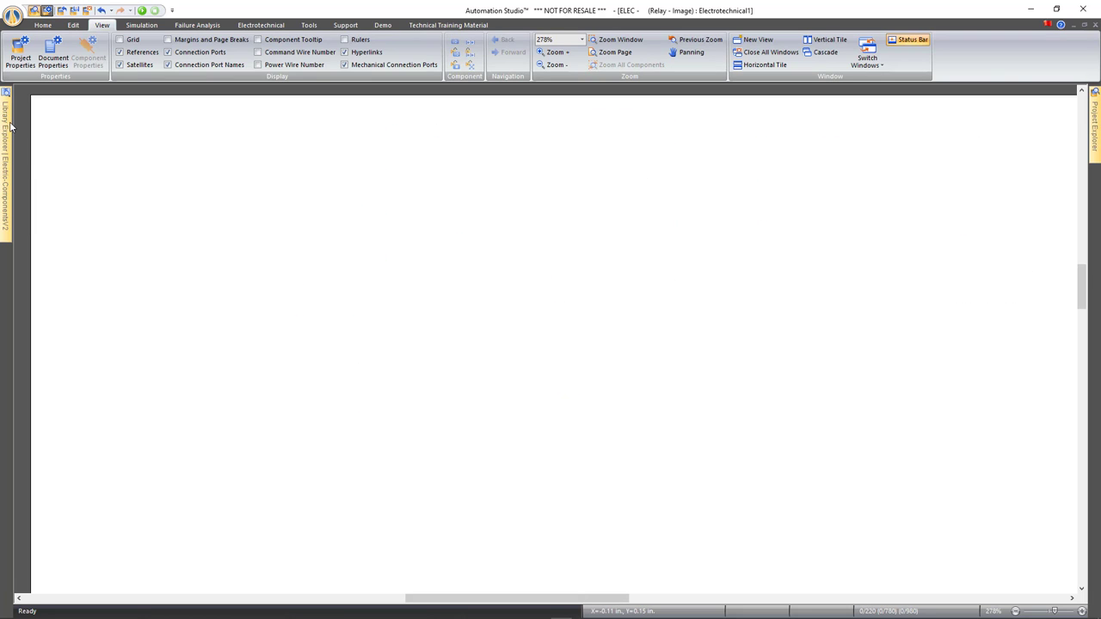
mouse_move(10, 129)
click(24, 103)
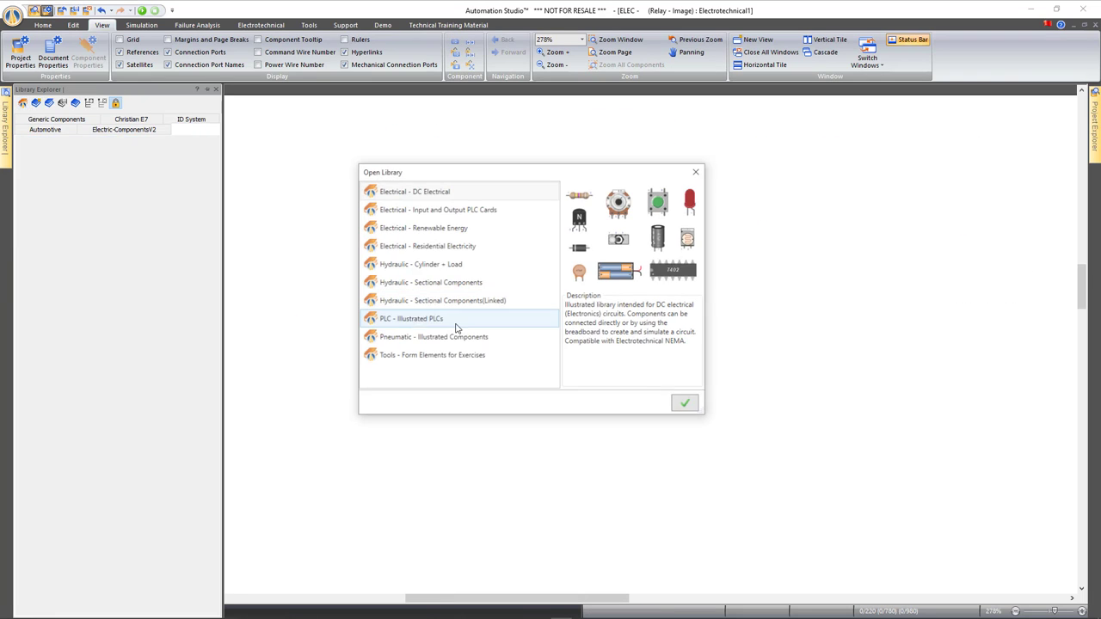
click(449, 246)
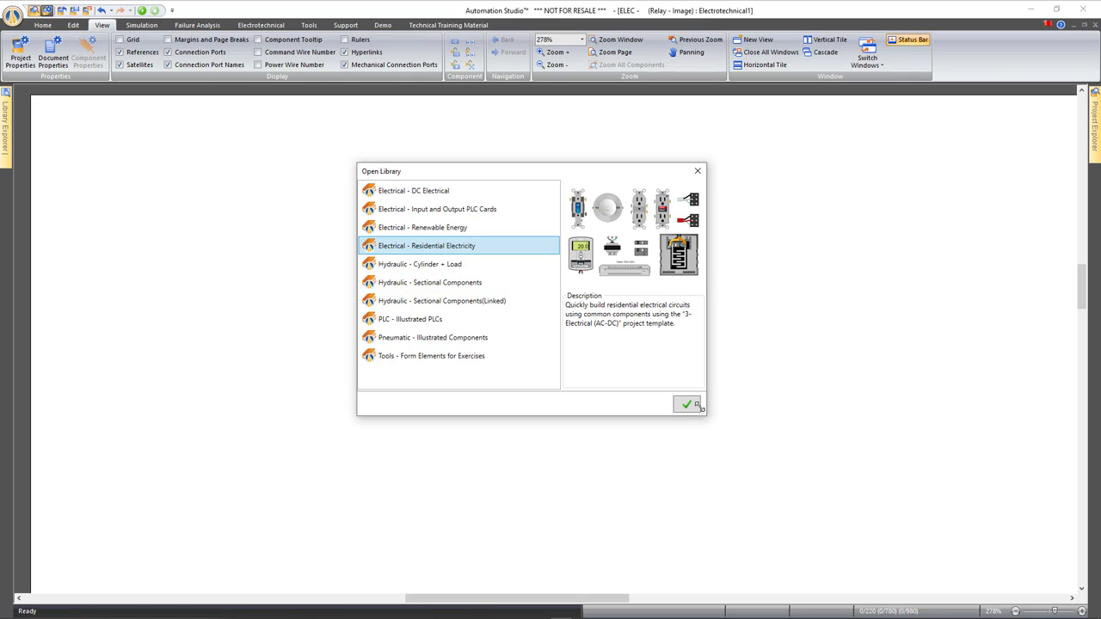
click(687, 404)
scroll(482, 342, down, 2)
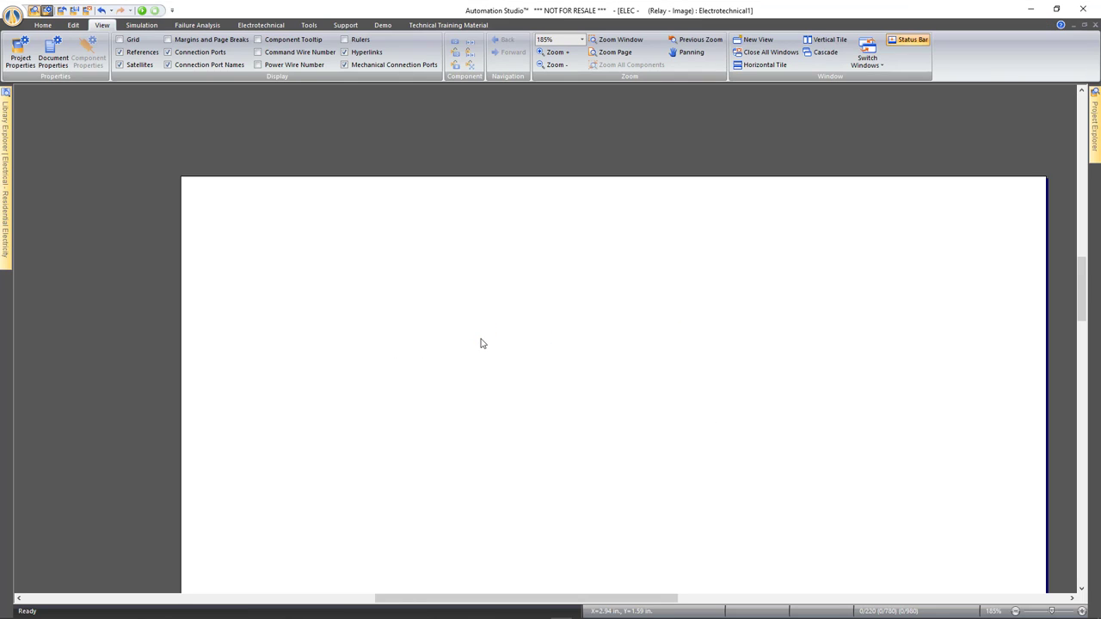
drag(621, 361, 579, 275)
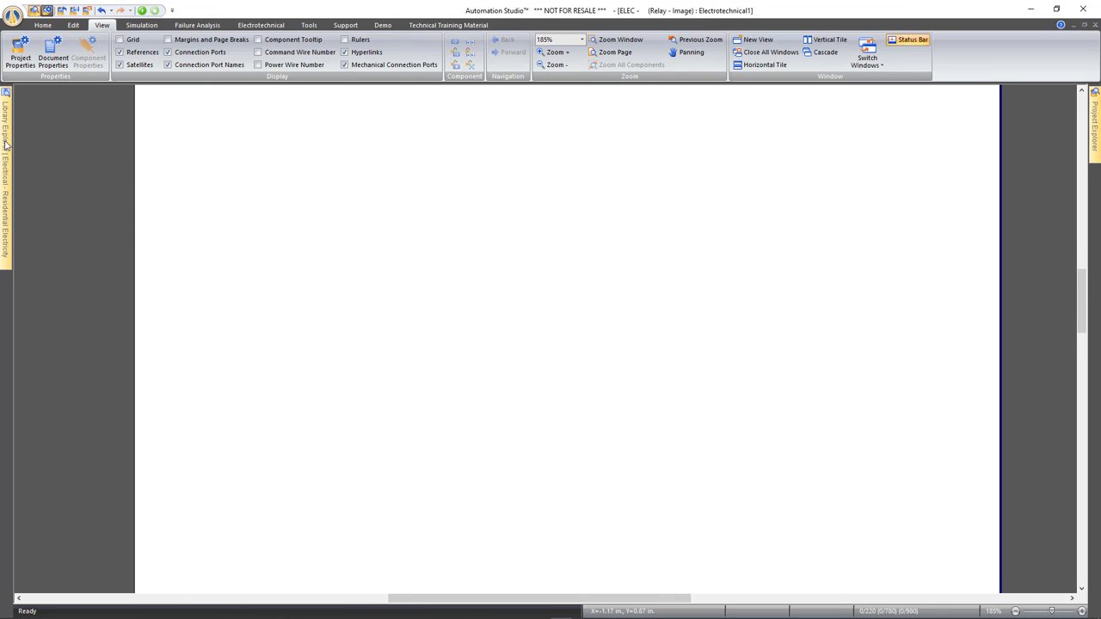
Step: Pin the Library Explorer open and place three 120V 60W Top lights in a row near the upper edge of the page
mouse_move(5, 146)
click(195, 90)
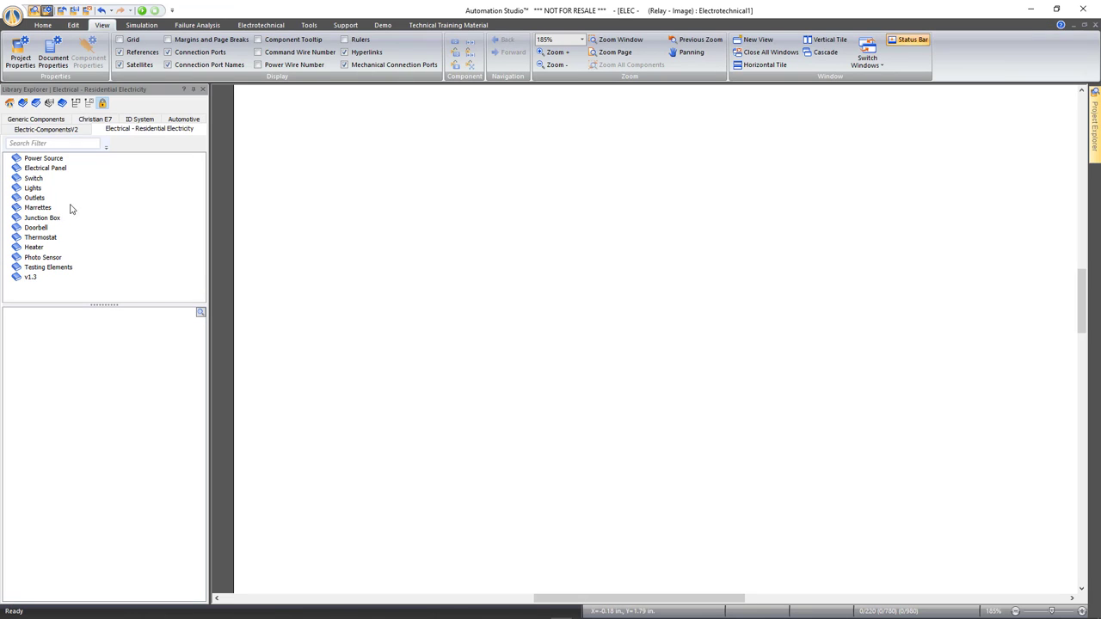
click(32, 188)
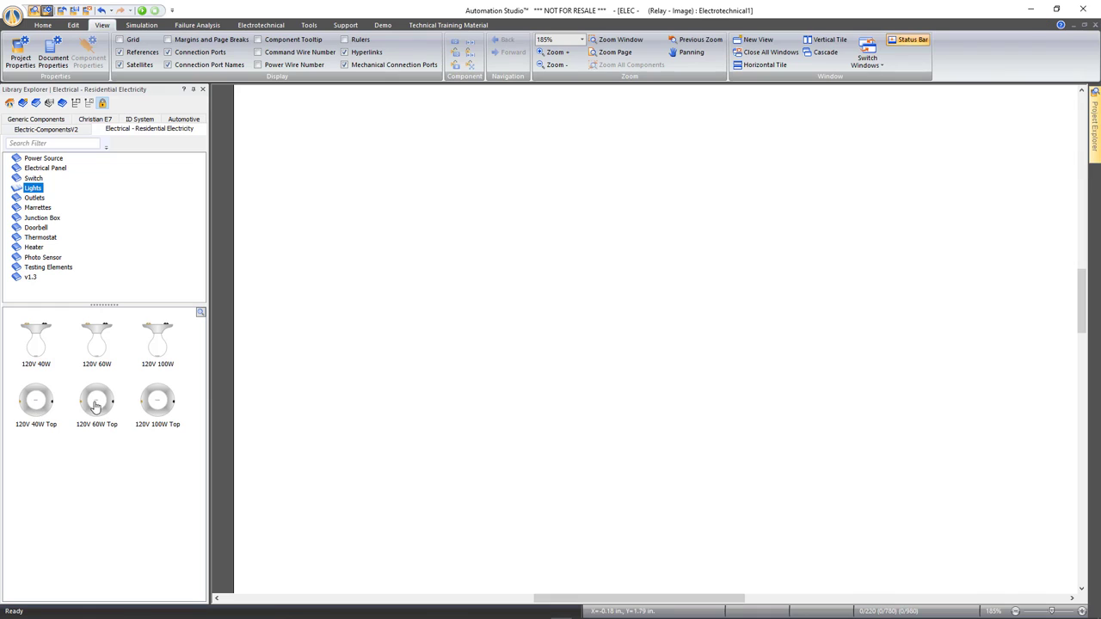
drag(97, 400, 904, 159)
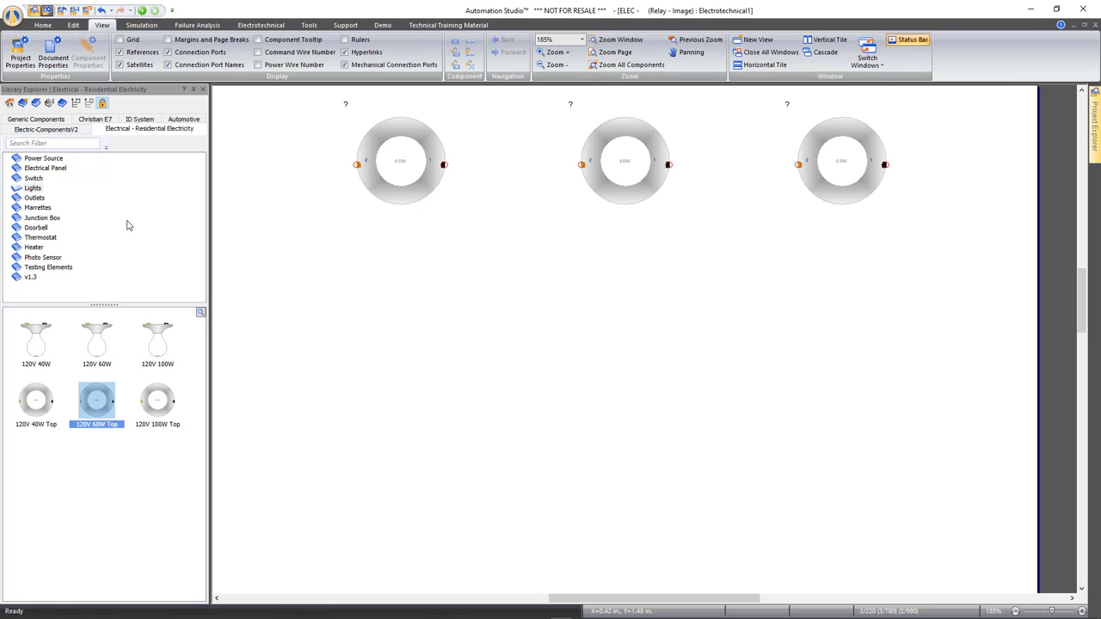
Step: Place two 2 Way Switches and one 3 Way Switch in a row below the lights, and remove the "?" labels
click(33, 178)
drag(43, 346, 252, 376)
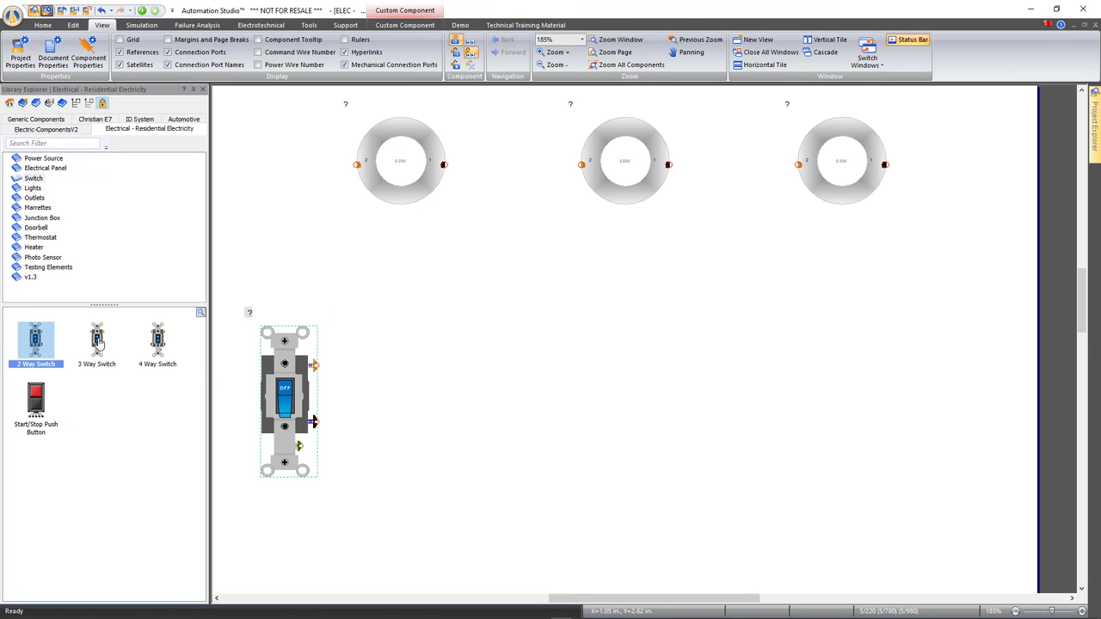
drag(35, 349, 450, 333)
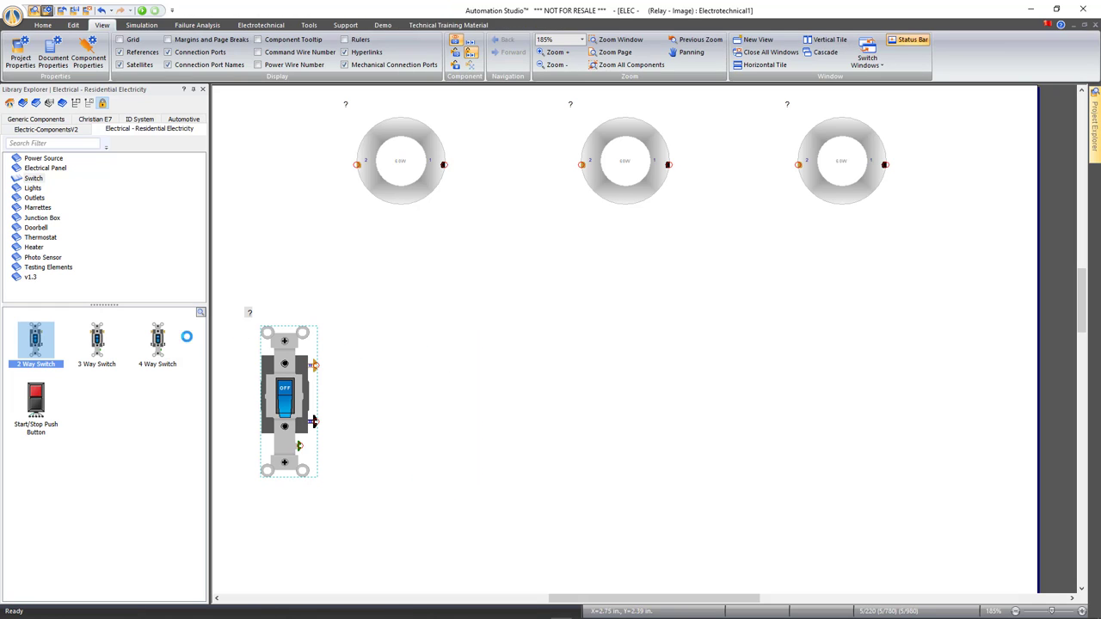
drag(97, 343, 634, 340)
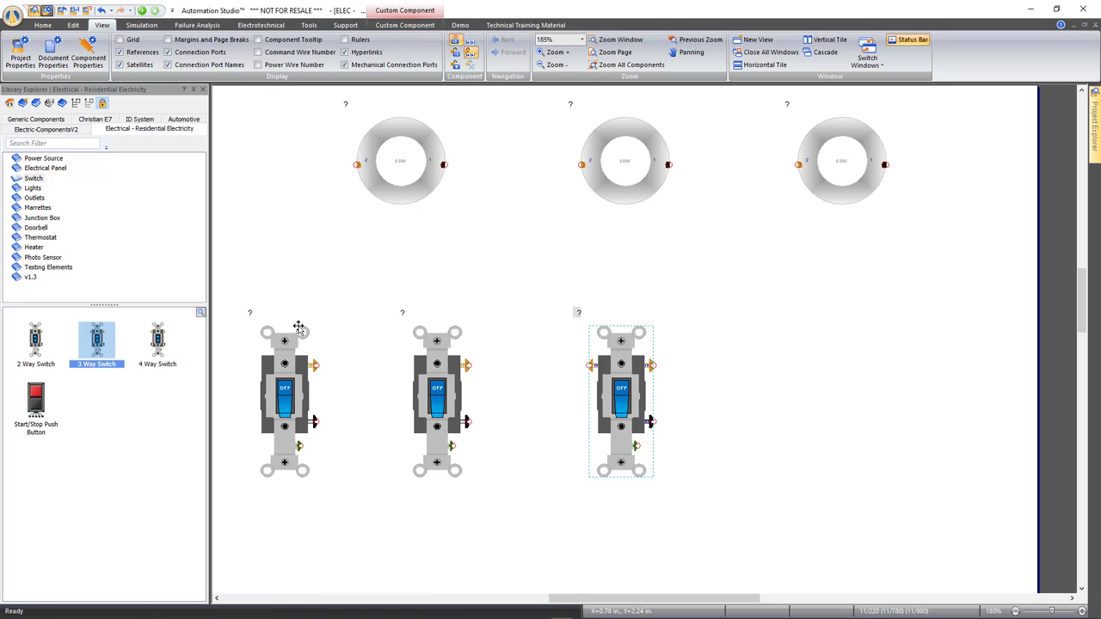
click(374, 324)
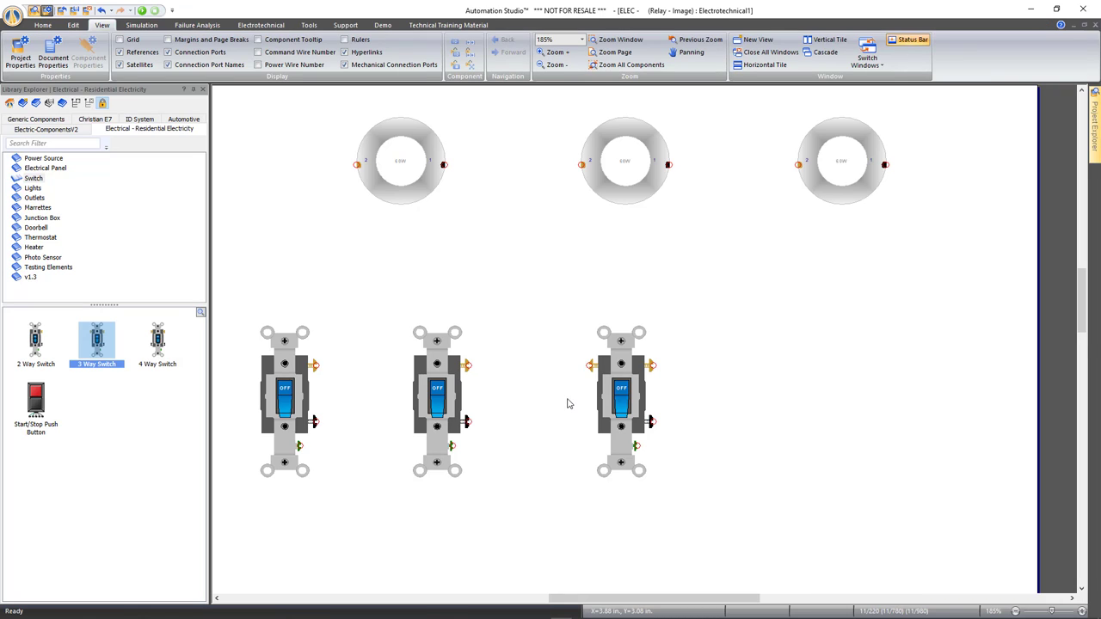
scroll(710, 328, down, 2)
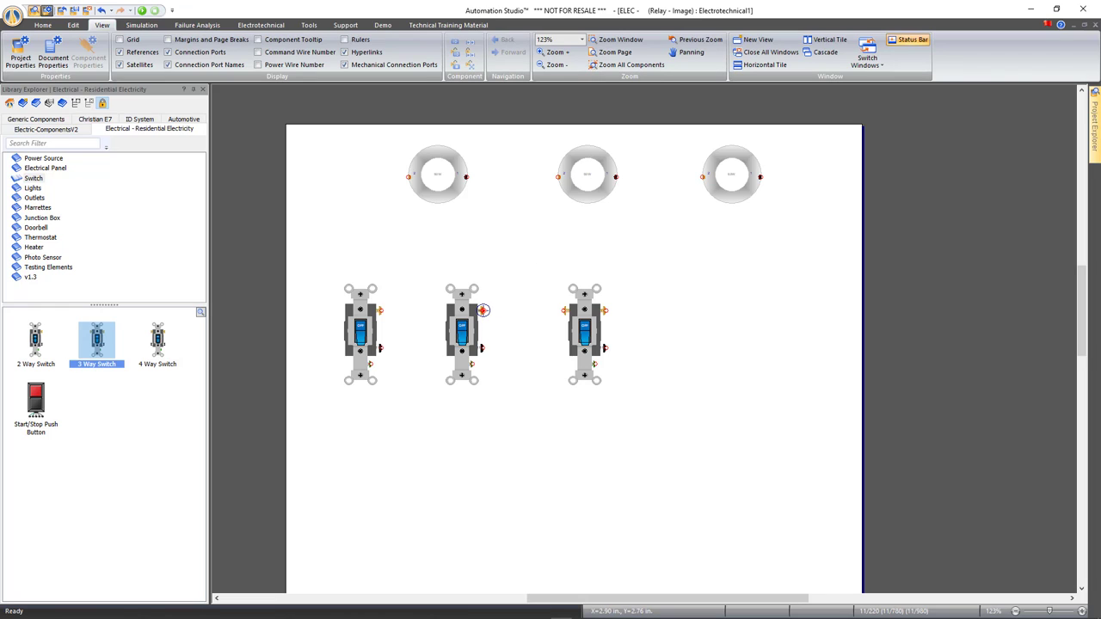
Step: Place a Power Source 120V below the switches and wire it with the middle 2 Way Switch and the first light into a complete circuit
click(481, 310)
click(465, 177)
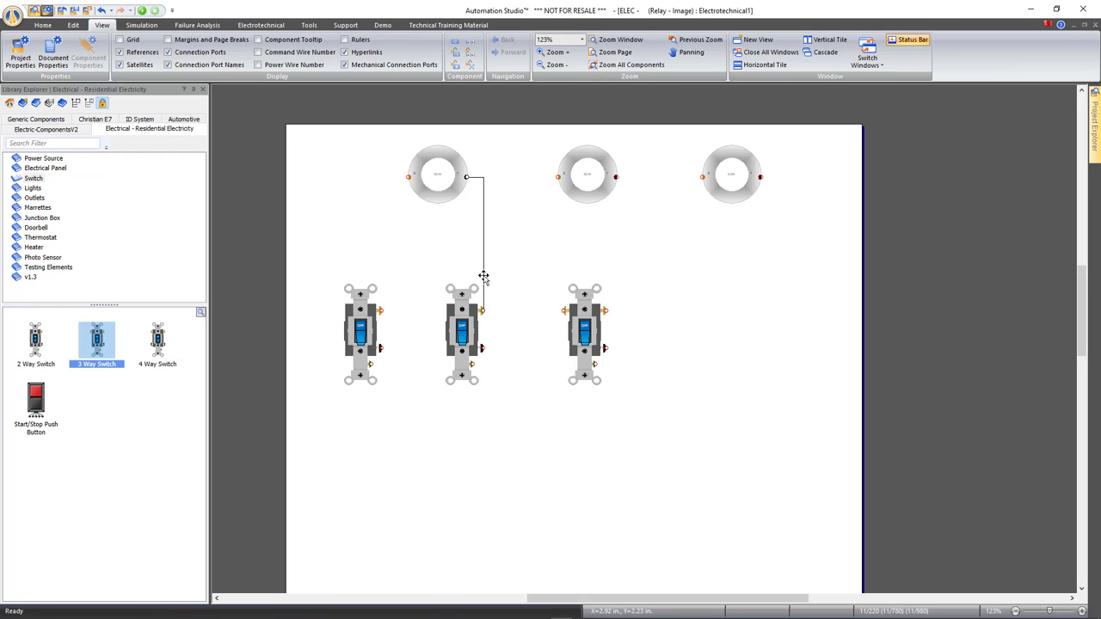
click(43, 158)
mouse_move(62, 341)
mouse_down()
mouse_move(352, 456)
mouse_move(369, 487)
mouse_up()
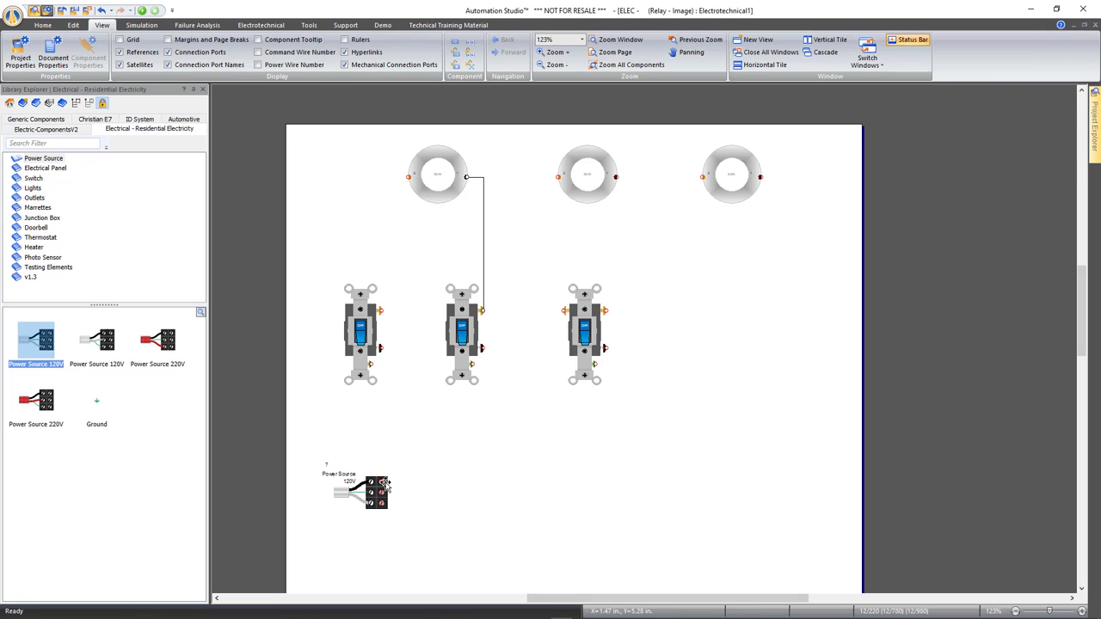
click(387, 481)
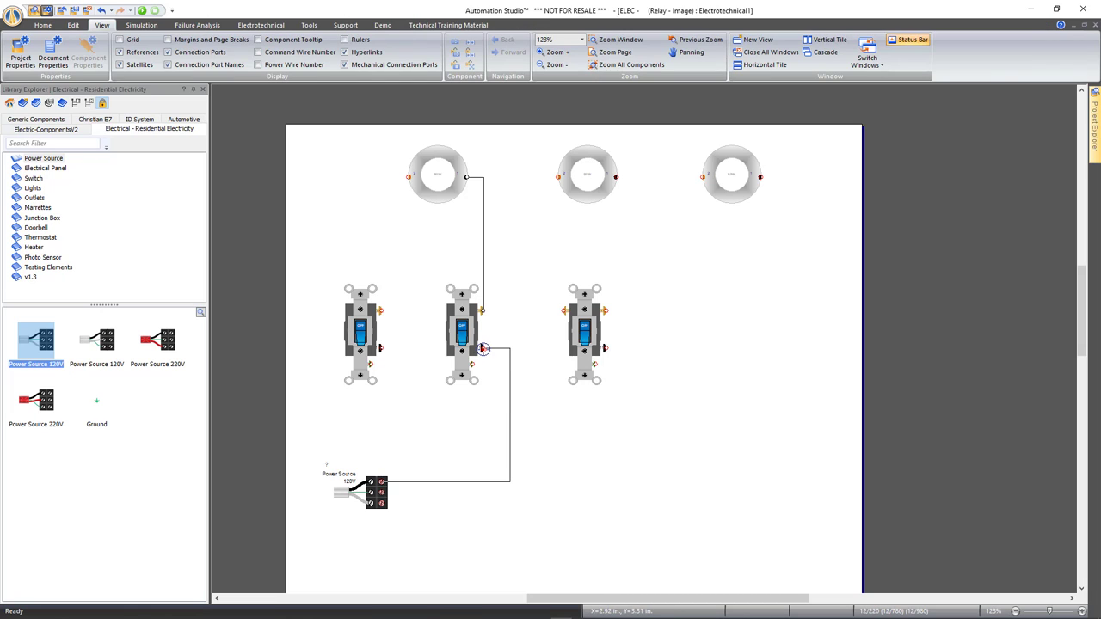
click(482, 348)
click(409, 177)
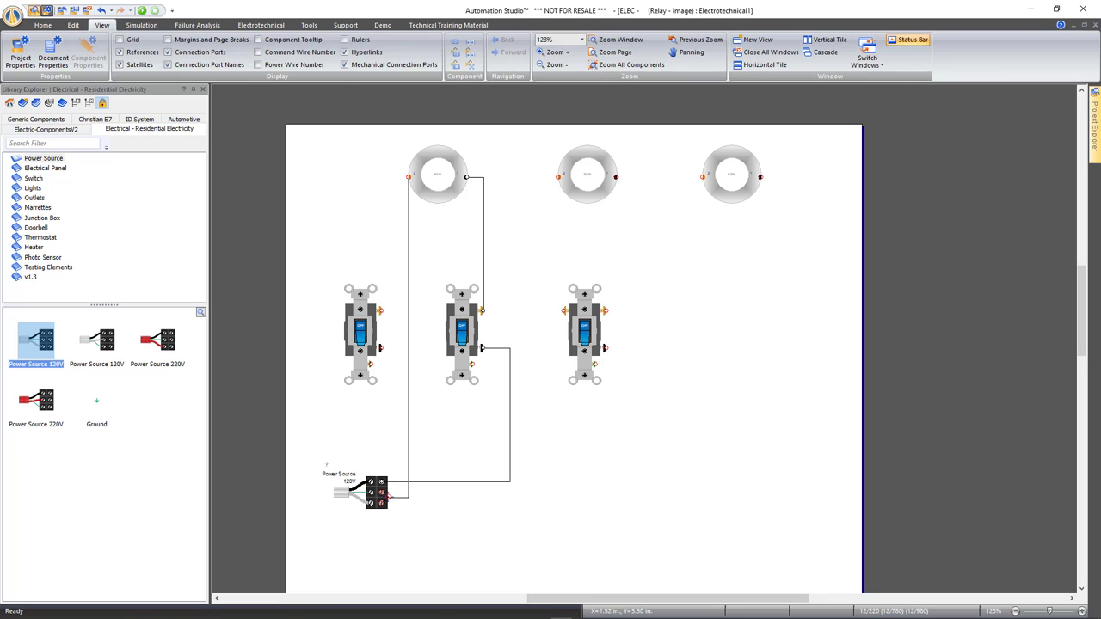
click(381, 503)
Step: Simulate the lighting circuit, toggle the wired 2 Way Switch on and off a few times, and stop the simulation
click(142, 10)
click(358, 344)
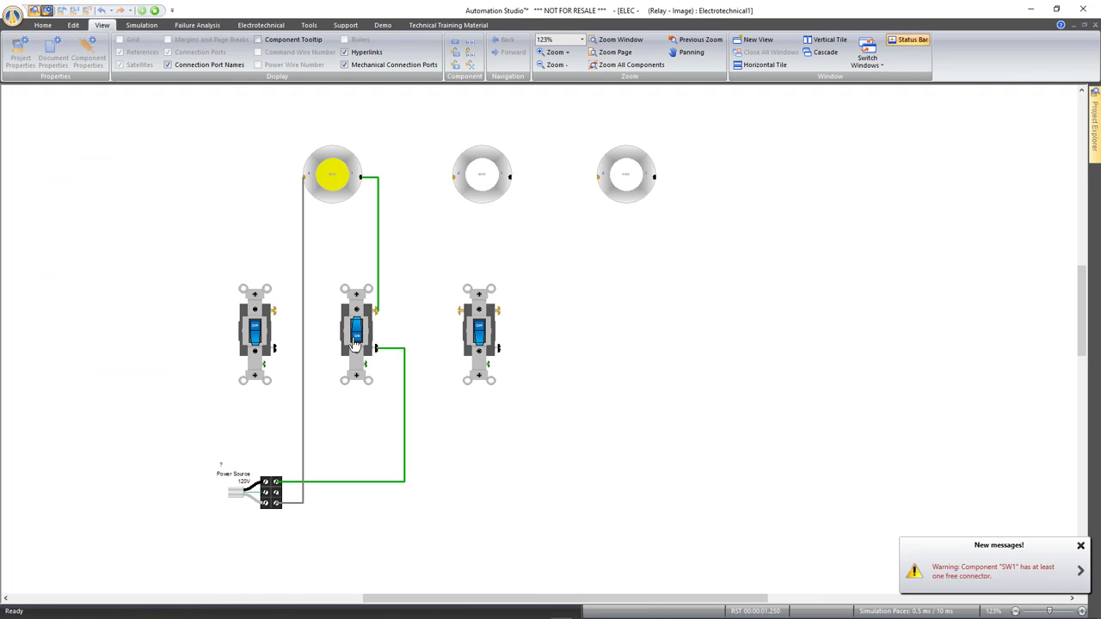
click(358, 351)
click(358, 343)
click(359, 351)
click(155, 11)
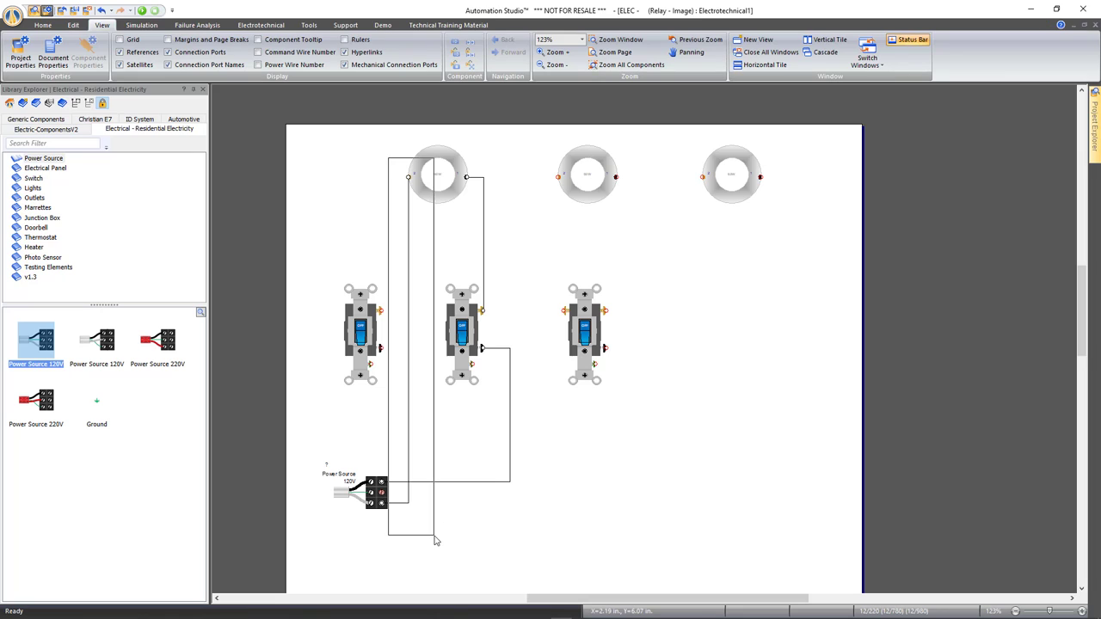
Step: Delete the three wires connecting the first light, the middle switch and the 120V power source
key(Escape)
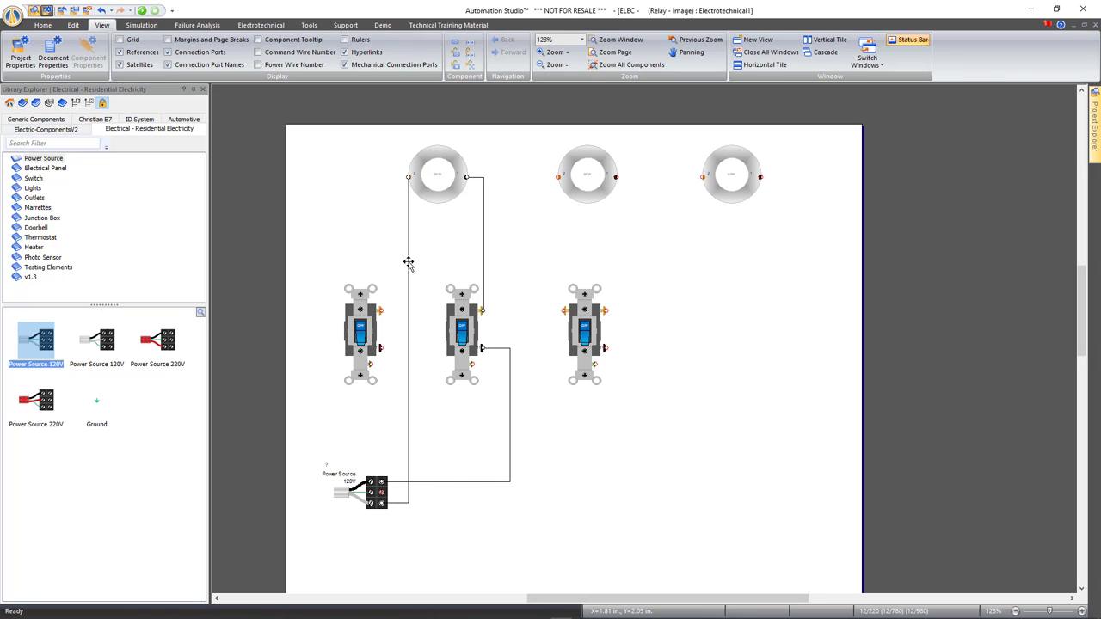
click(408, 262)
key(Delete)
click(482, 233)
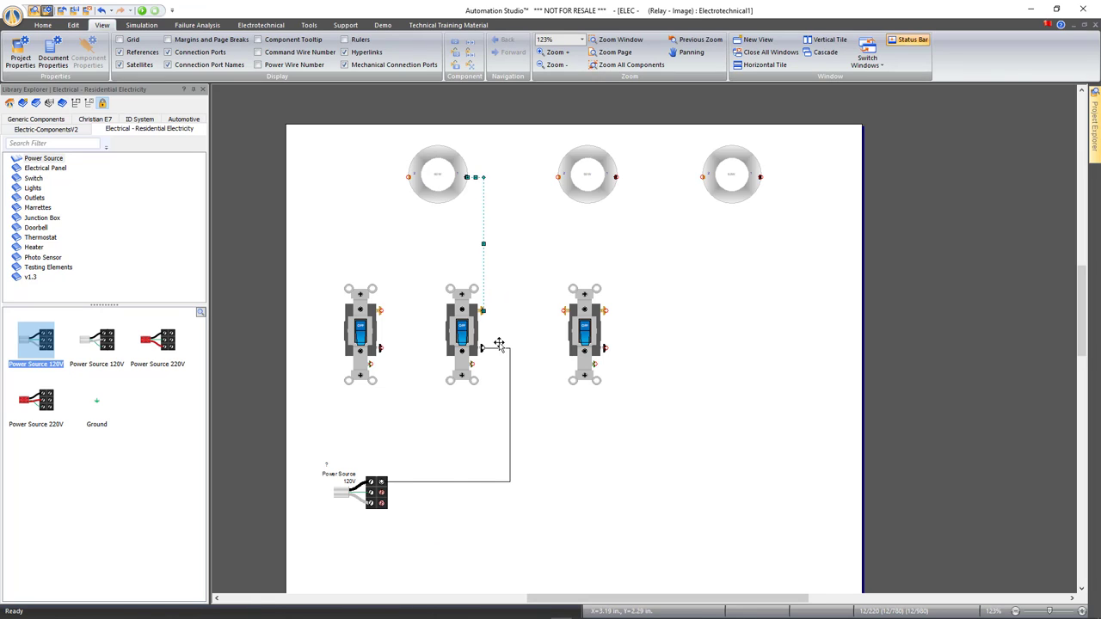
key(Delete)
click(439, 483)
key(Delete)
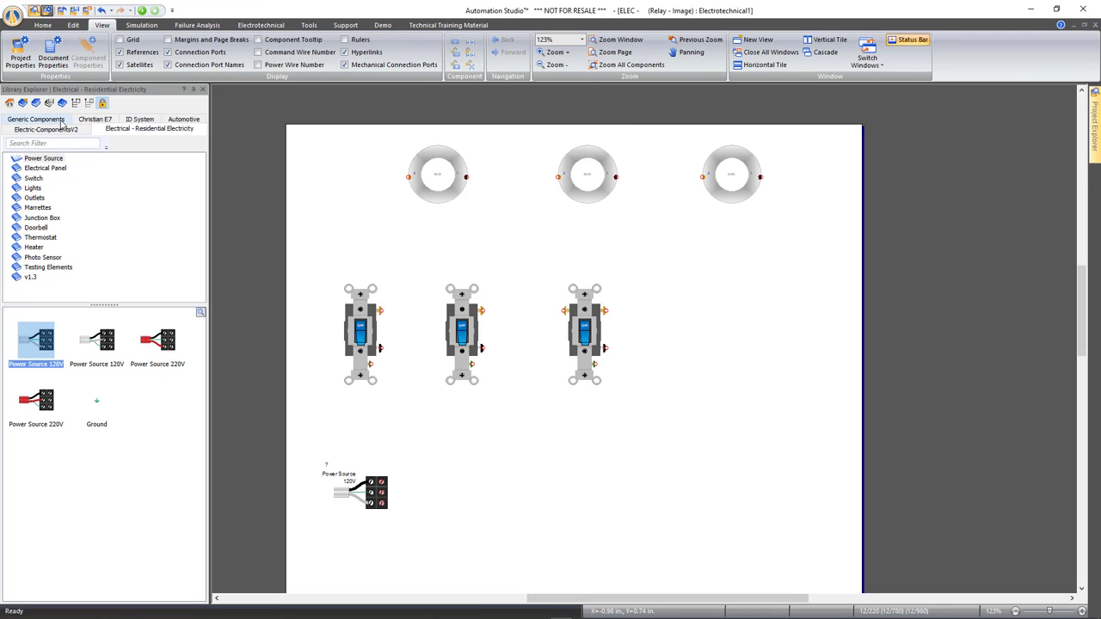
Step: Preview the Electrical - Residential Electricity and Hydraulic - Cylinder + Load libraries without opening either
click(9, 102)
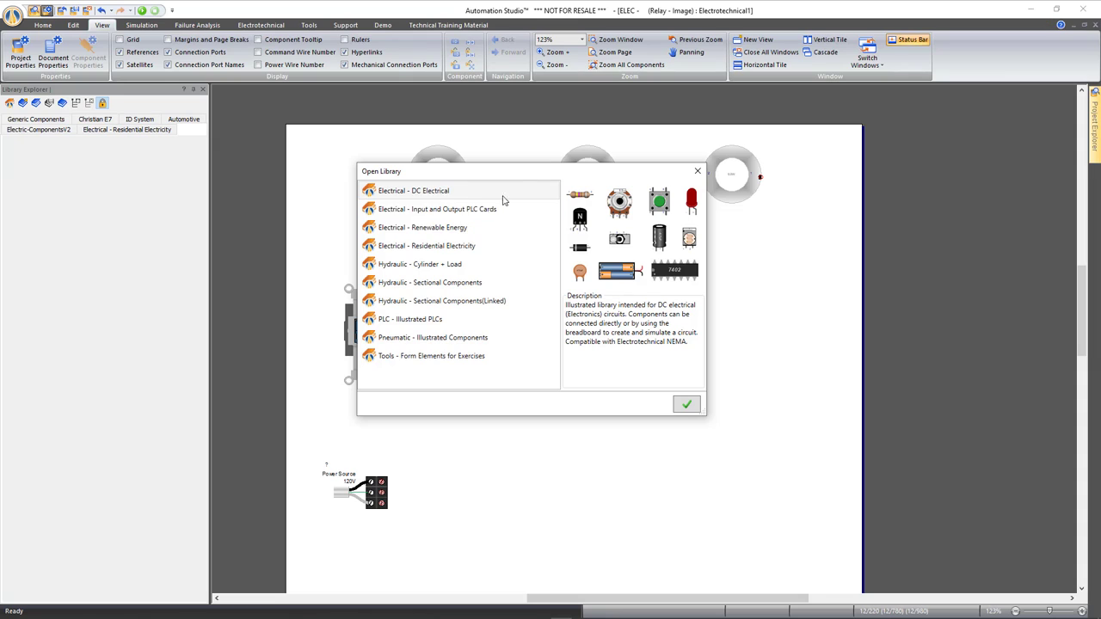
click(450, 247)
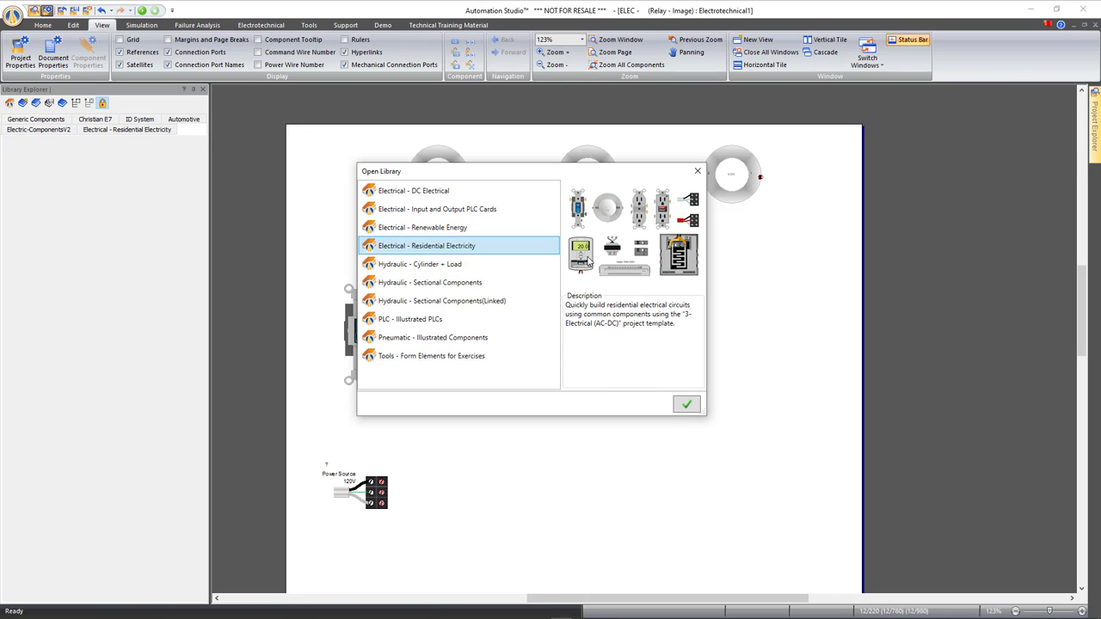
click(438, 265)
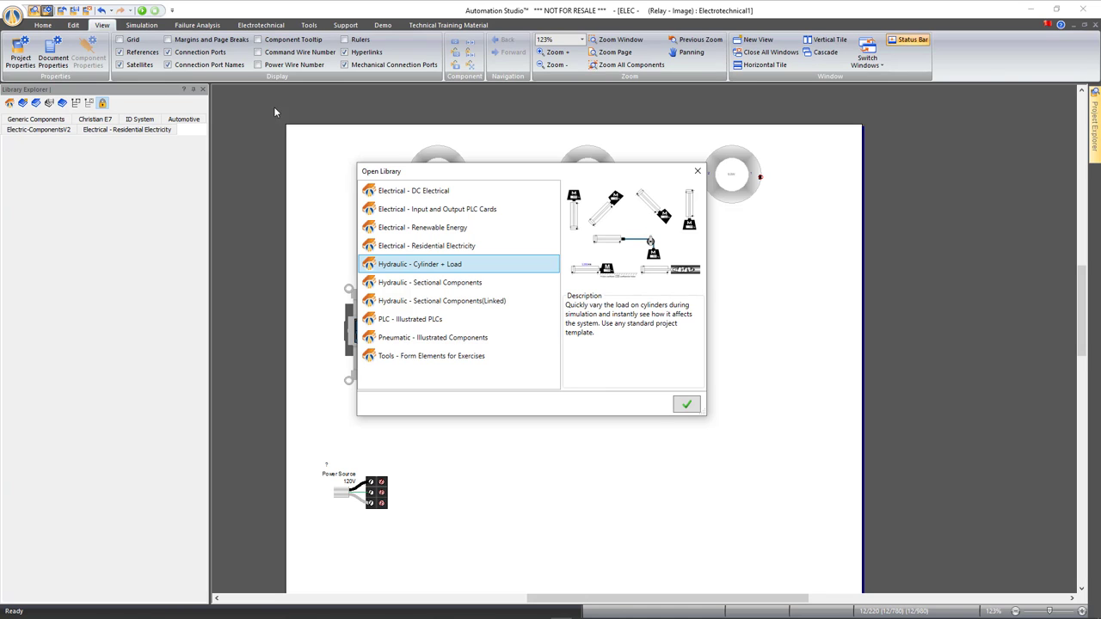
click(697, 171)
Step: Create a new project from the 1-Standard Imperial template, discarding the changes to the relay project
click(43, 25)
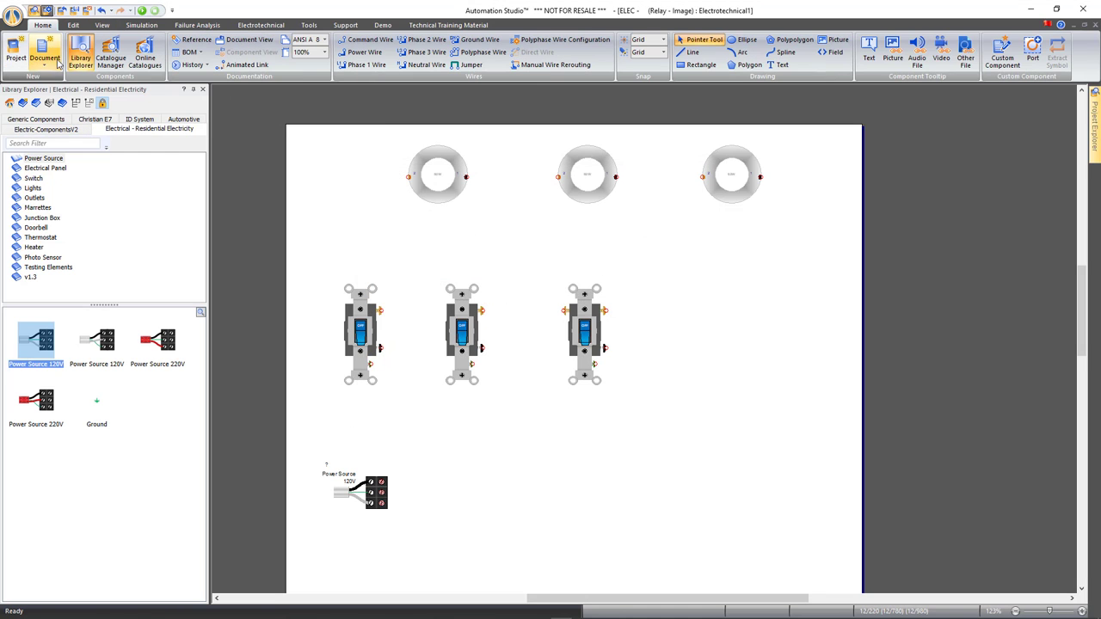
click(19, 57)
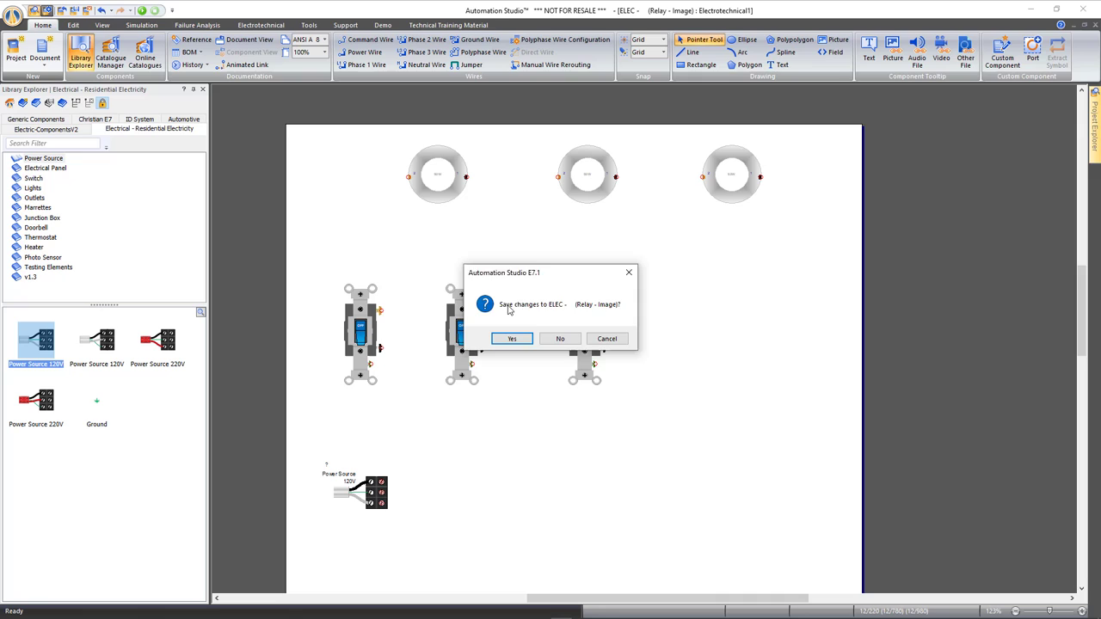
click(560, 338)
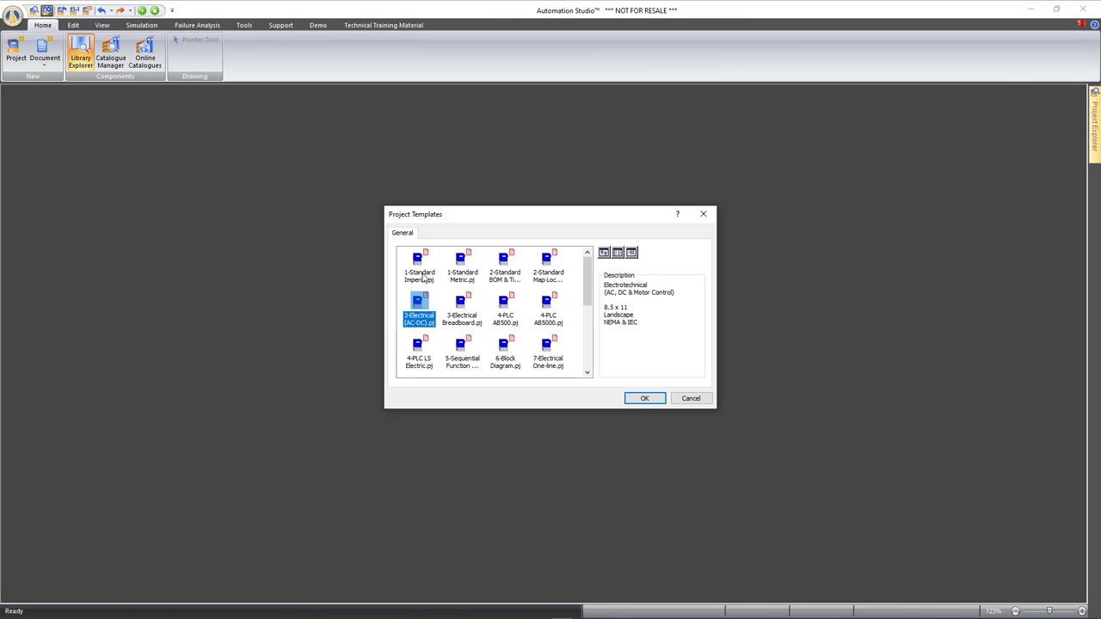
double_click(422, 276)
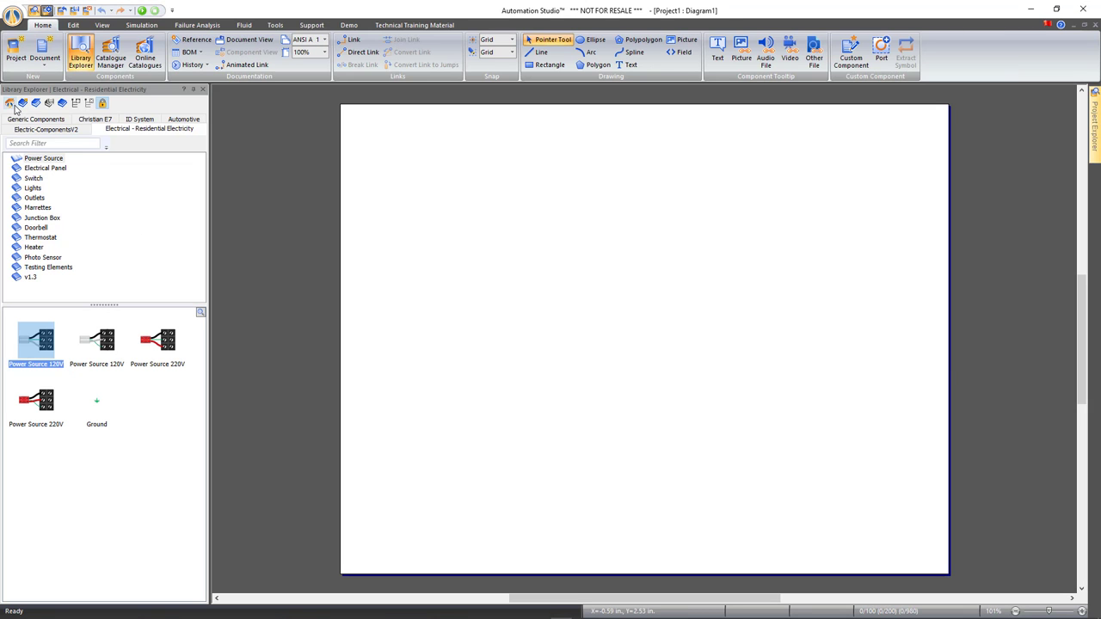
Step: Open the Hydraulic - Cylinder + Load library and display its Cylinders With Load components
click(49, 104)
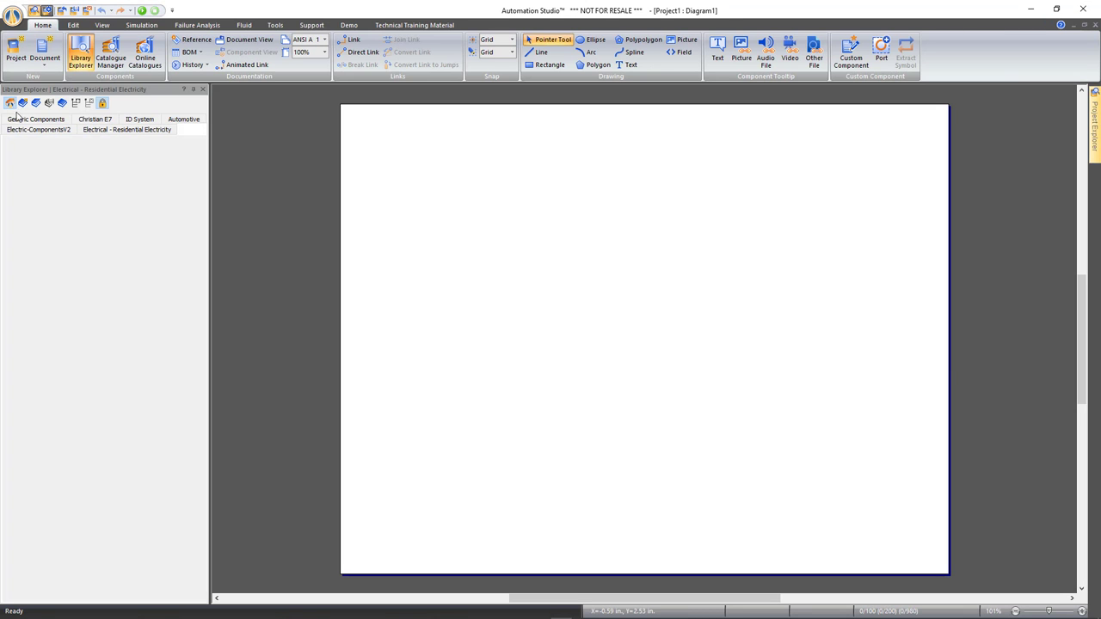
click(456, 266)
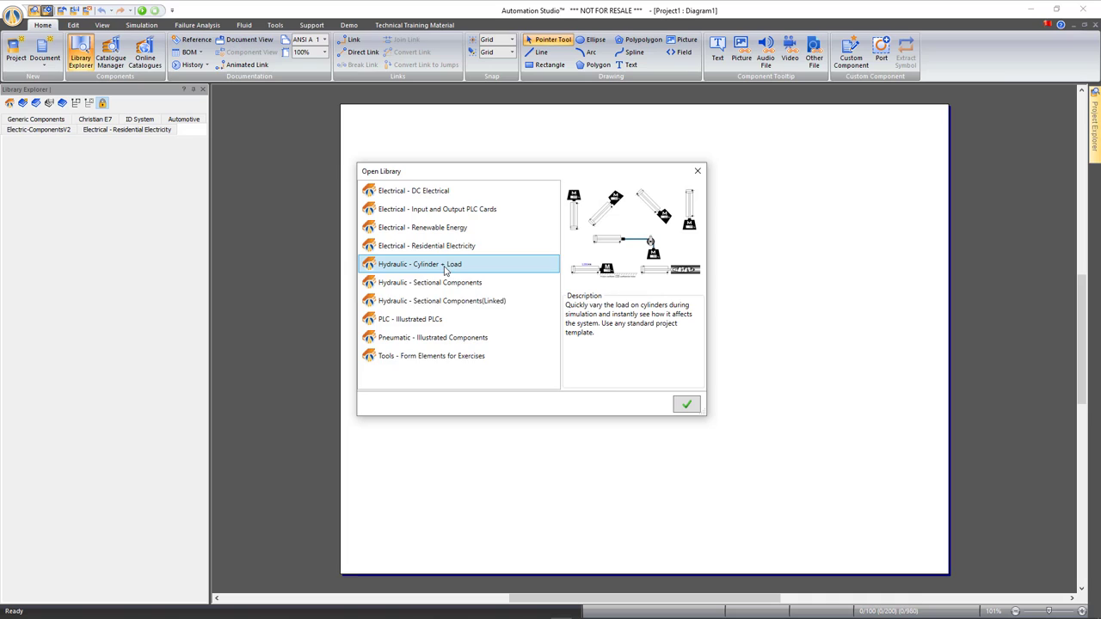
click(679, 402)
click(51, 168)
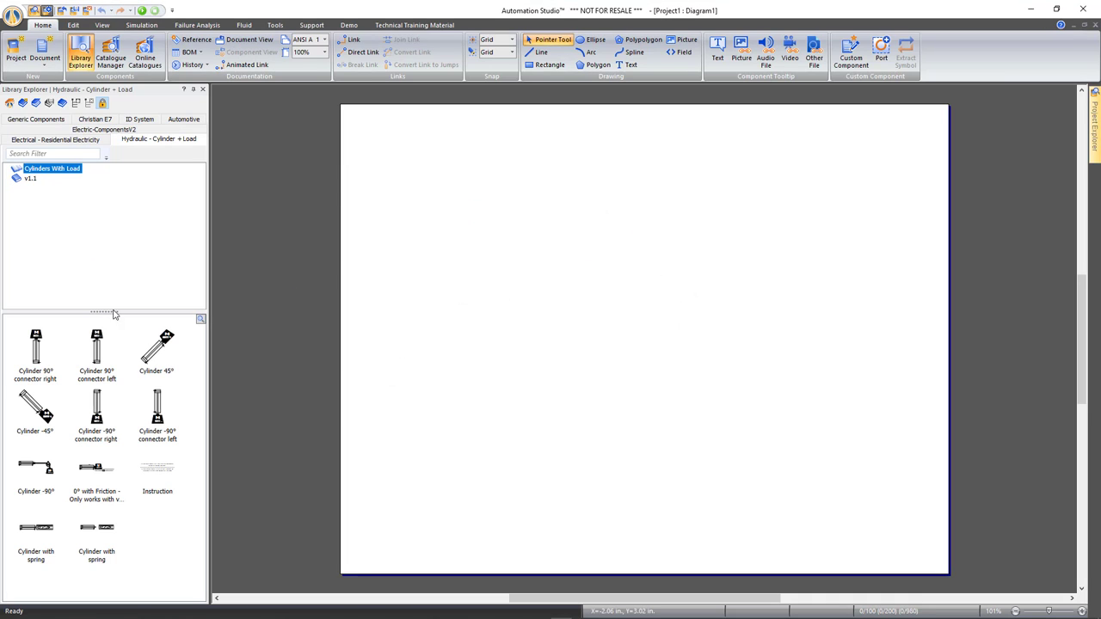
Step: Place the Cylinder -90° with pulley, the Cylinder 90° connector right, and the 0° with Friction cylinder on the page
drag(35, 467, 496, 168)
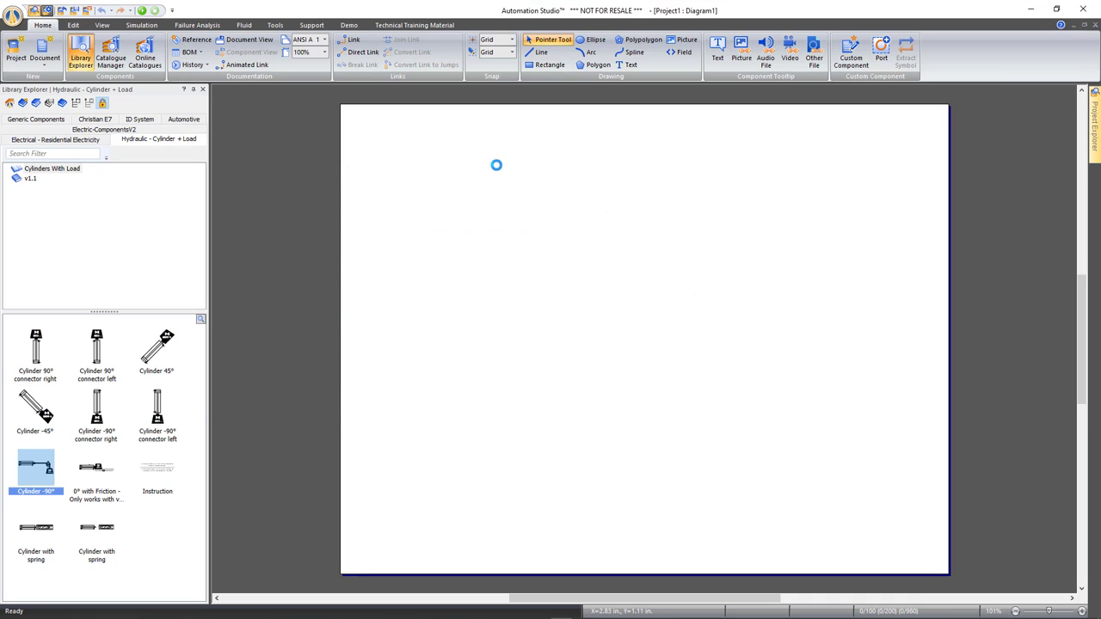
scroll(601, 168, up, 3)
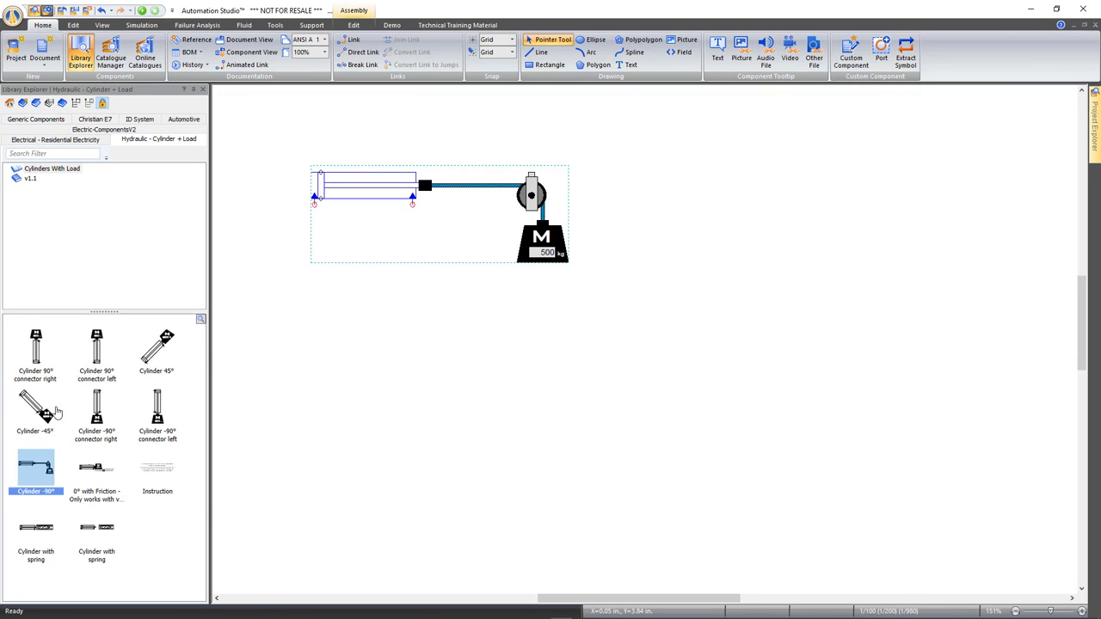
drag(35, 344, 690, 189)
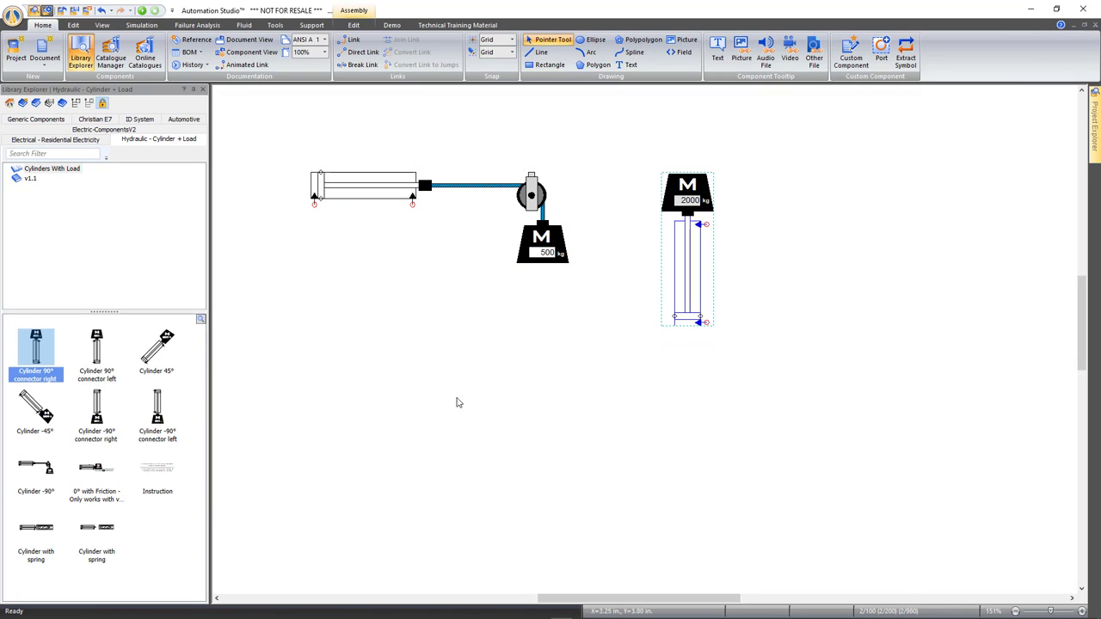
drag(97, 474, 828, 369)
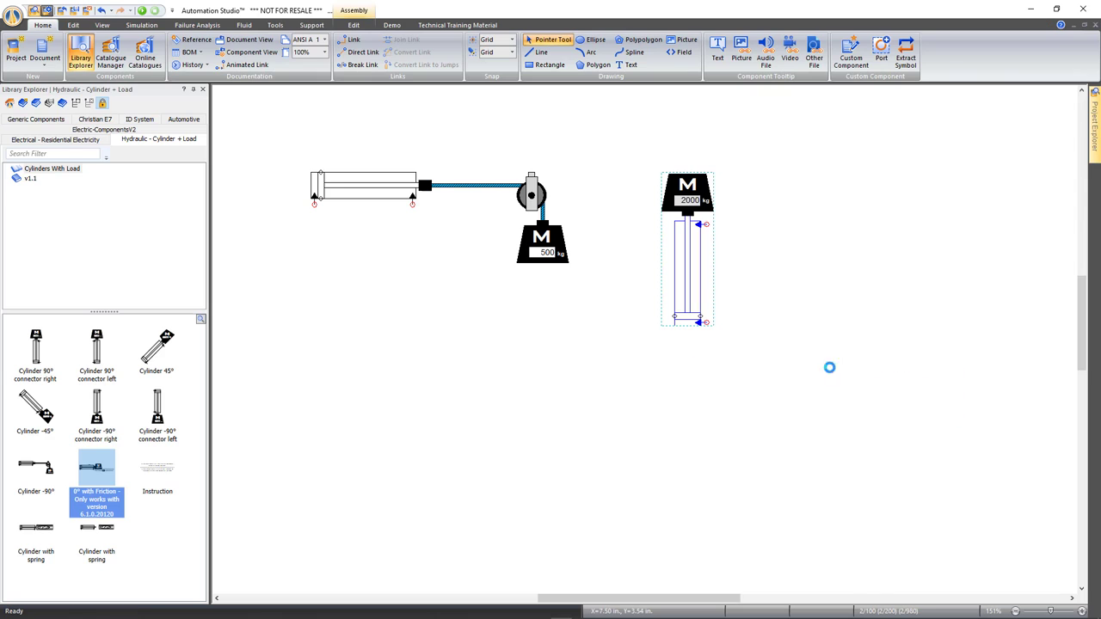
click(524, 279)
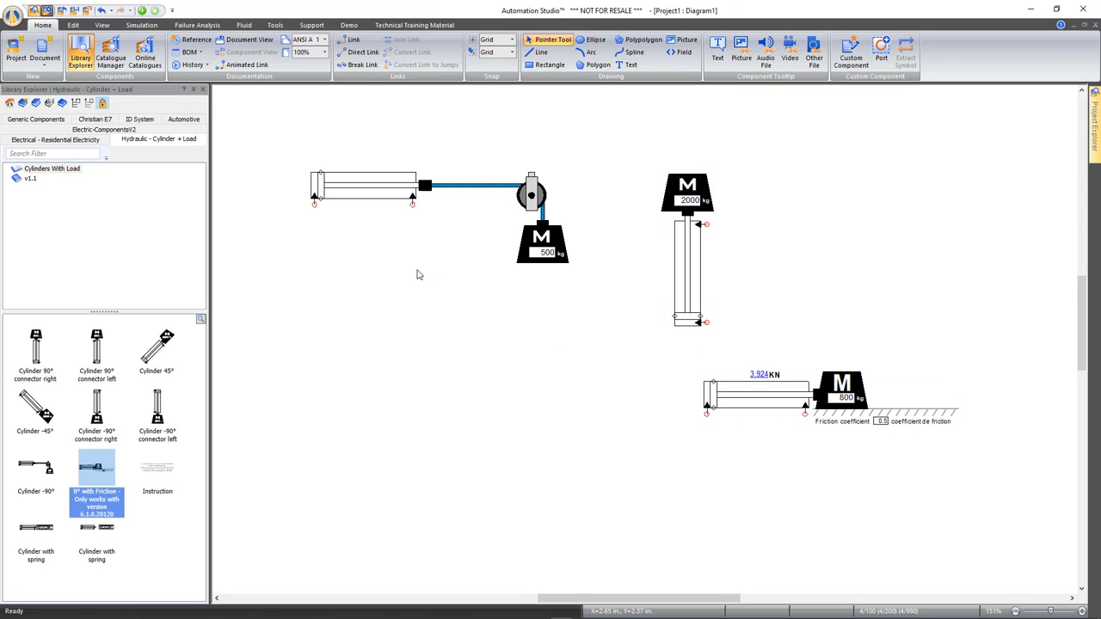
drag(417, 274, 510, 238)
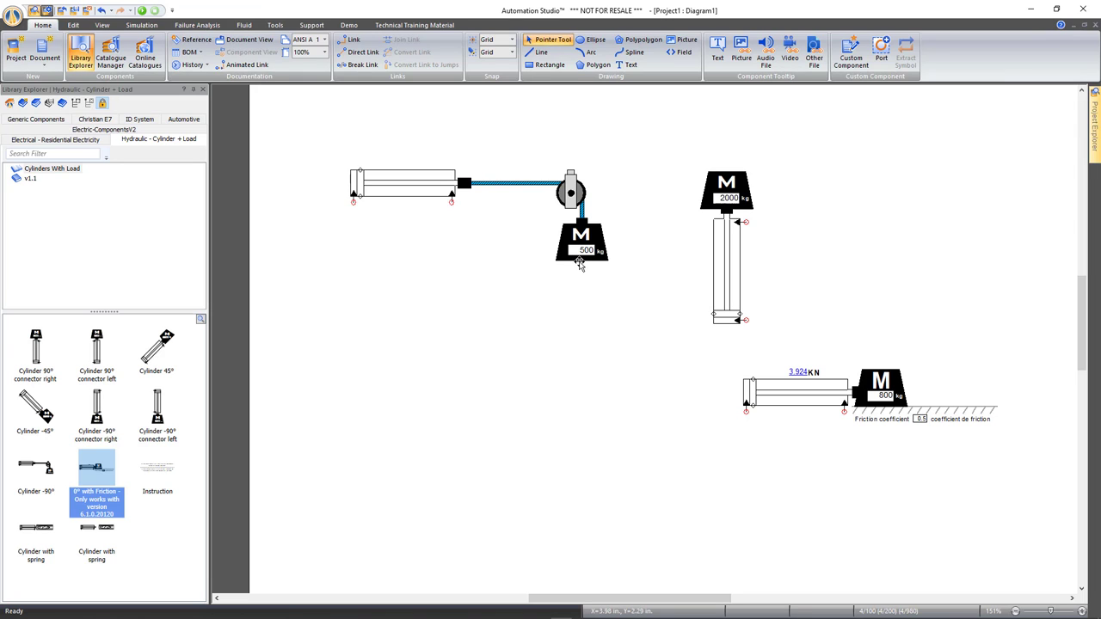
Step: Add a Hydrostatic Reservoir to each port of the pulley cylinder, with a Variable Throttle Valve between its rod-side port and reservoir
click(36, 119)
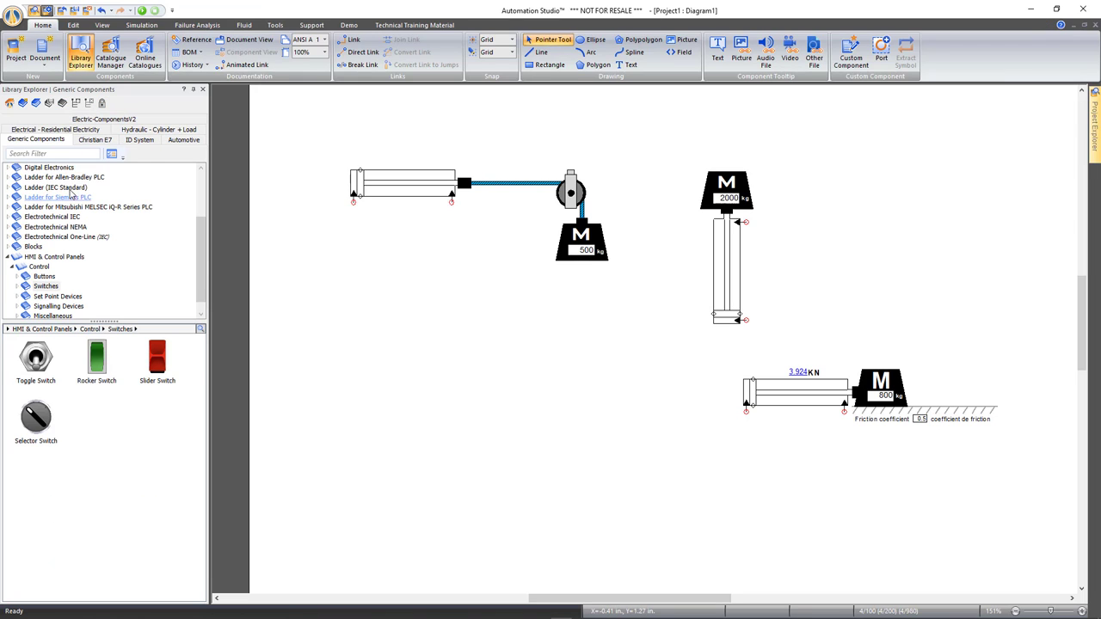
drag(206, 258, 206, 211)
click(34, 169)
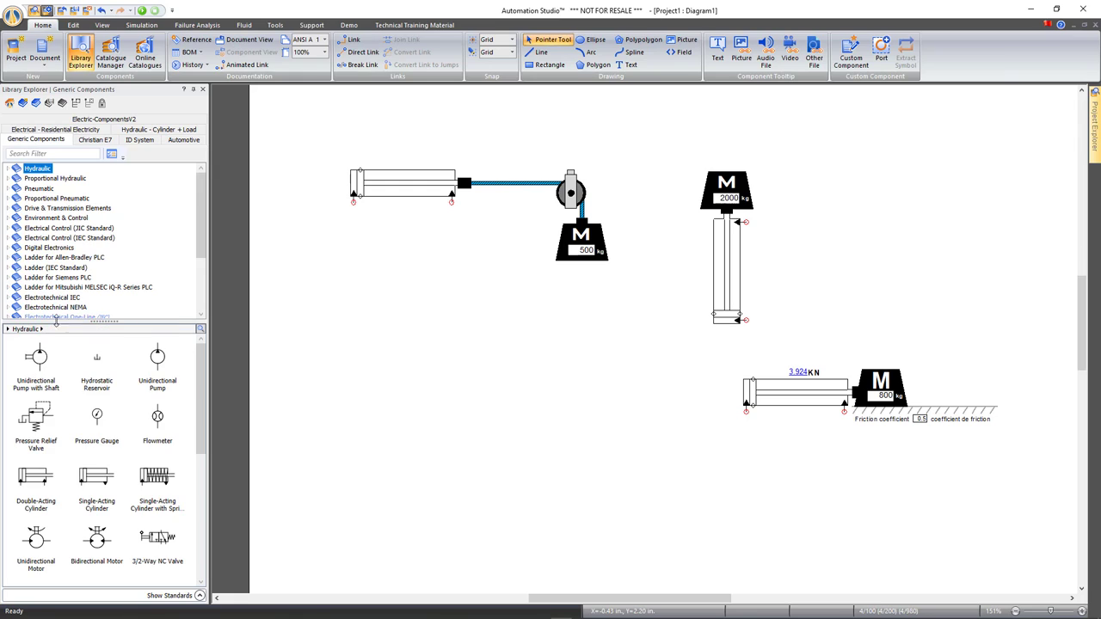
drag(97, 368, 355, 211)
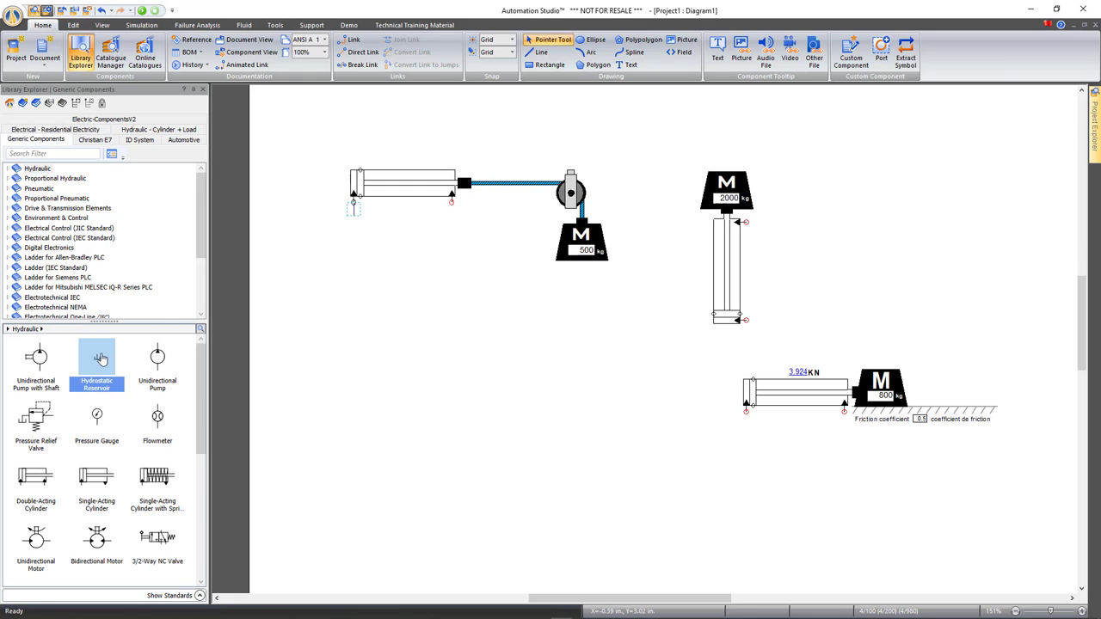
drag(100, 359, 451, 241)
scroll(87, 483, down, 3)
drag(36, 499, 451, 222)
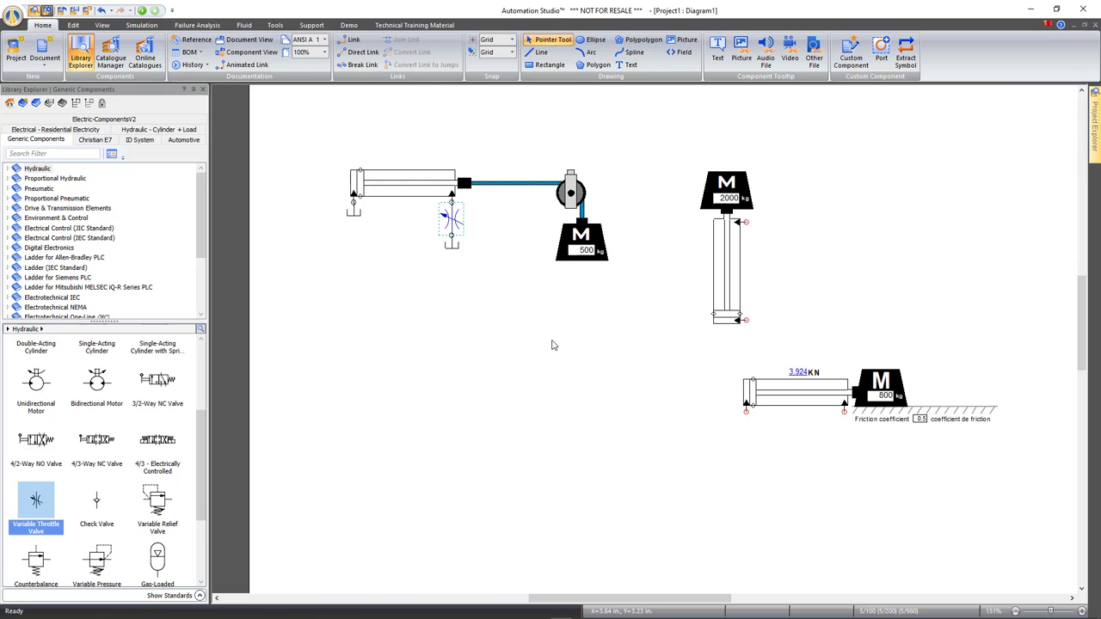
Step: Start the simulation and open the throttle valve's internal diameter setting, keeping it clear of the pulley load
click(143, 10)
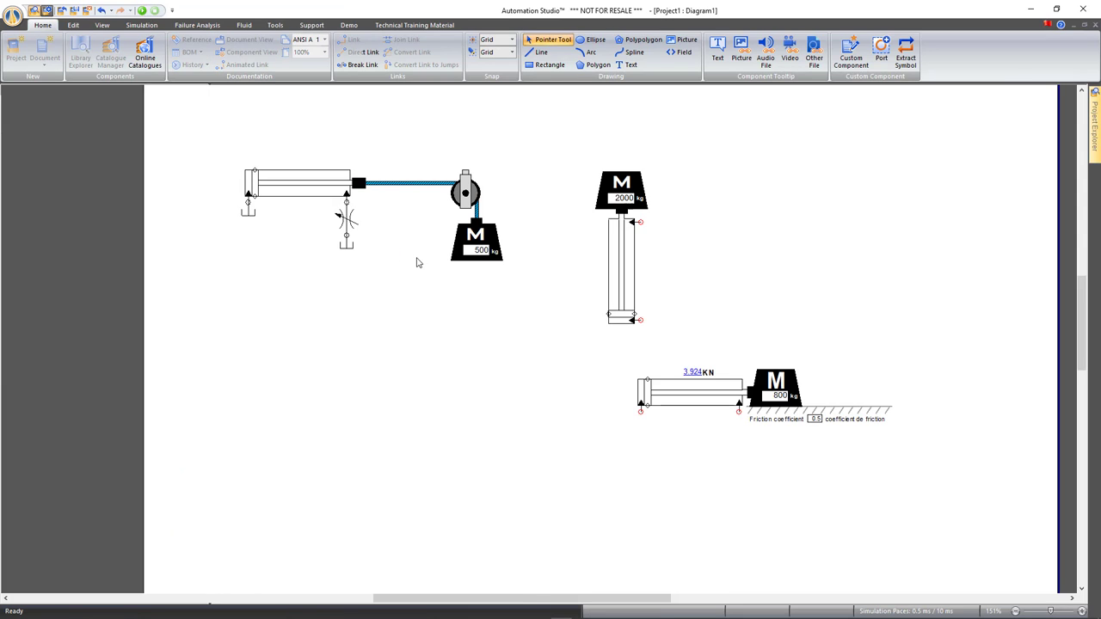
click(344, 222)
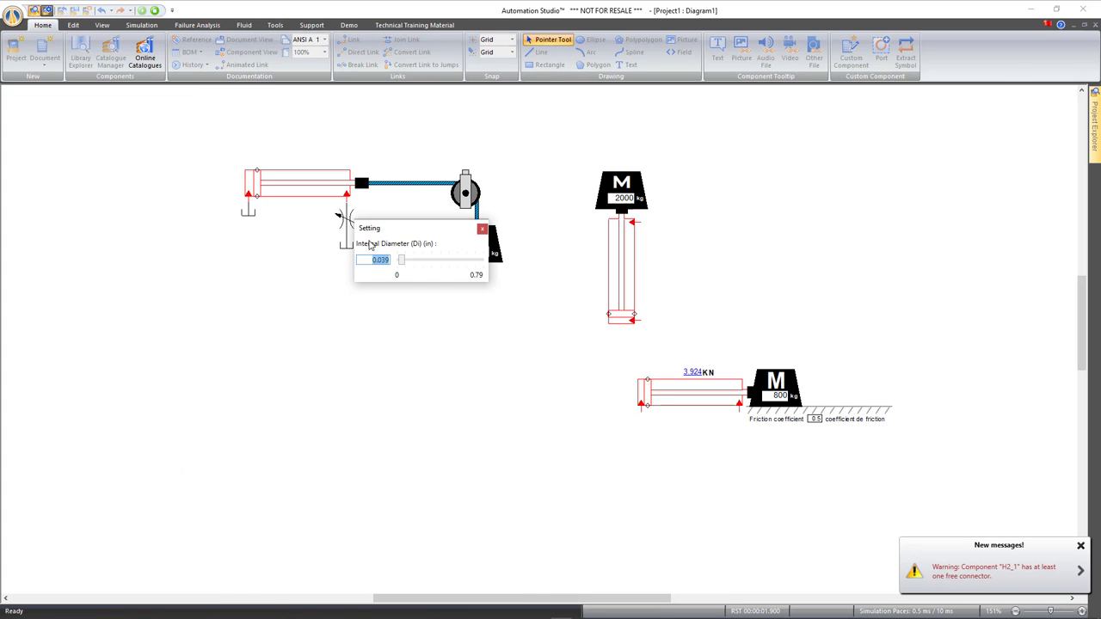
drag(410, 233, 384, 308)
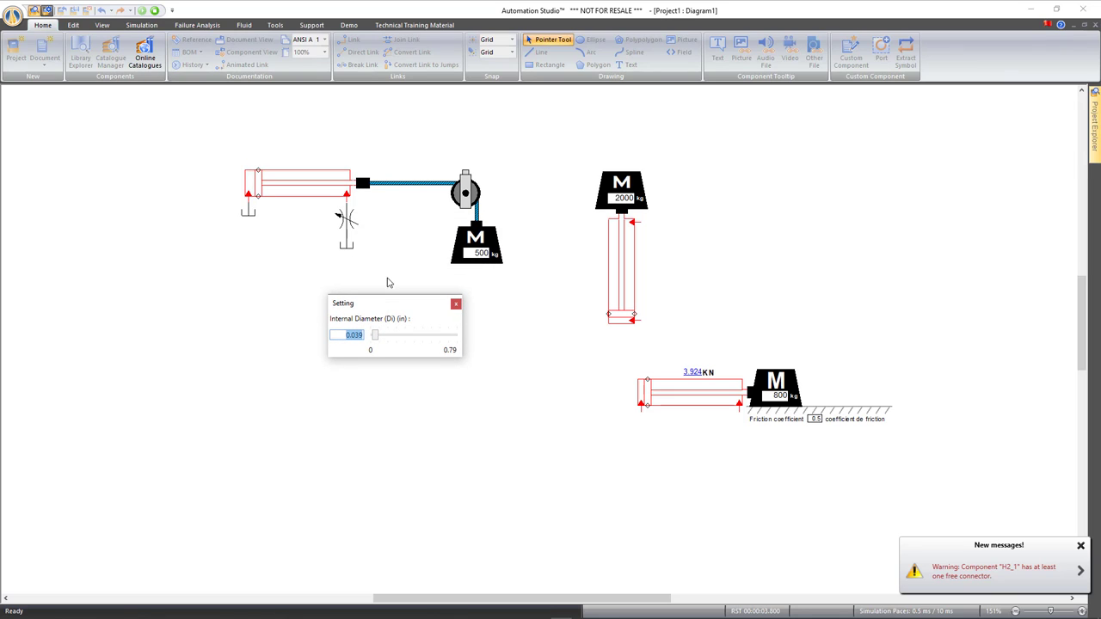
Step: Set the mass hanging from the pulley to 20000 kg while the simulation runs
click(475, 253)
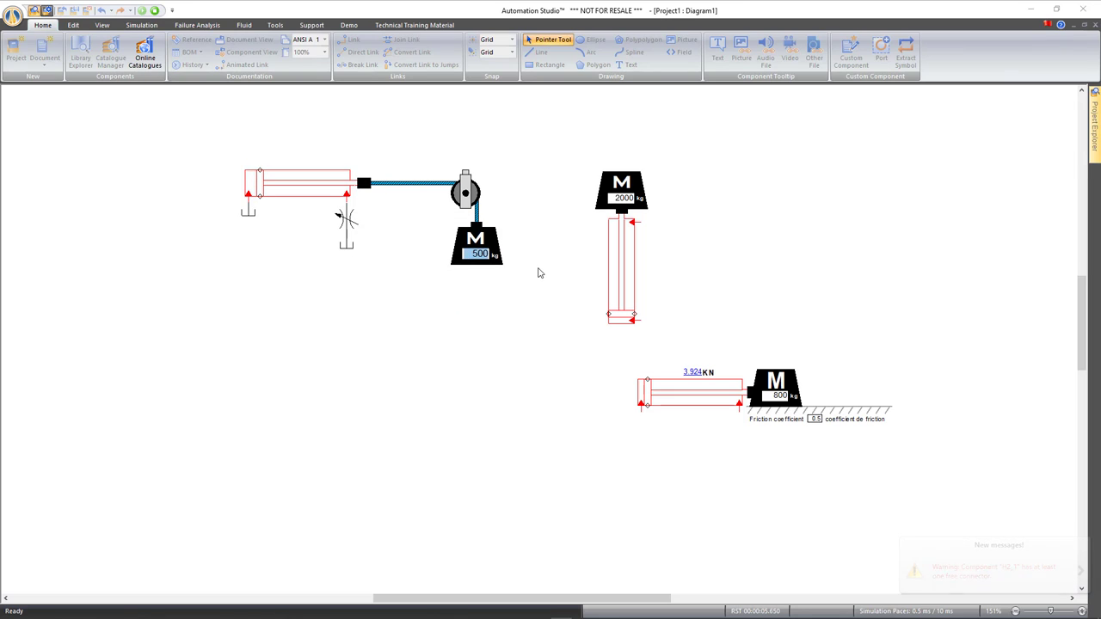
text(2000)
key(Return)
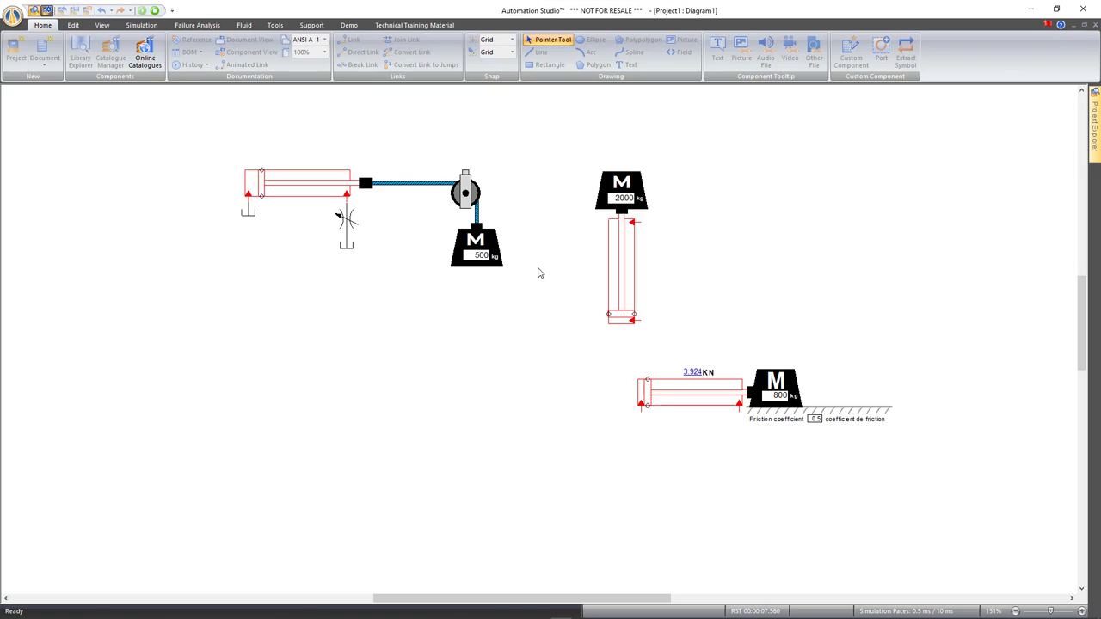
click(478, 258)
text(0)
key(Return)
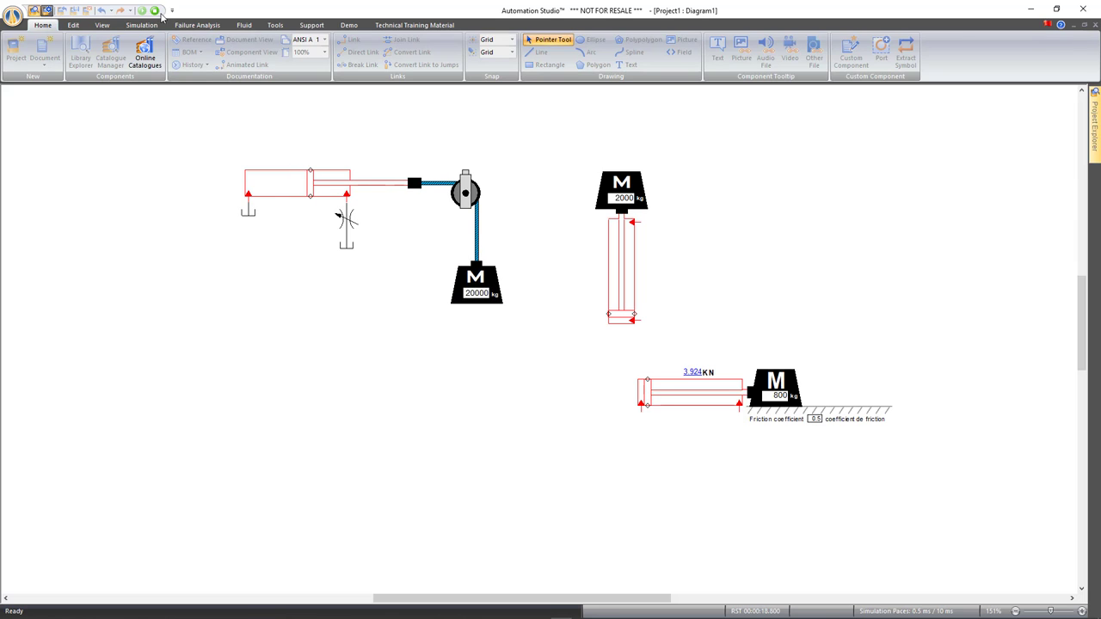
Step: Stop the simulation and add a hydraulic Pressure Gauge to the line between the pulley cylinder's rod-side port and the throttle valve
key(Escape)
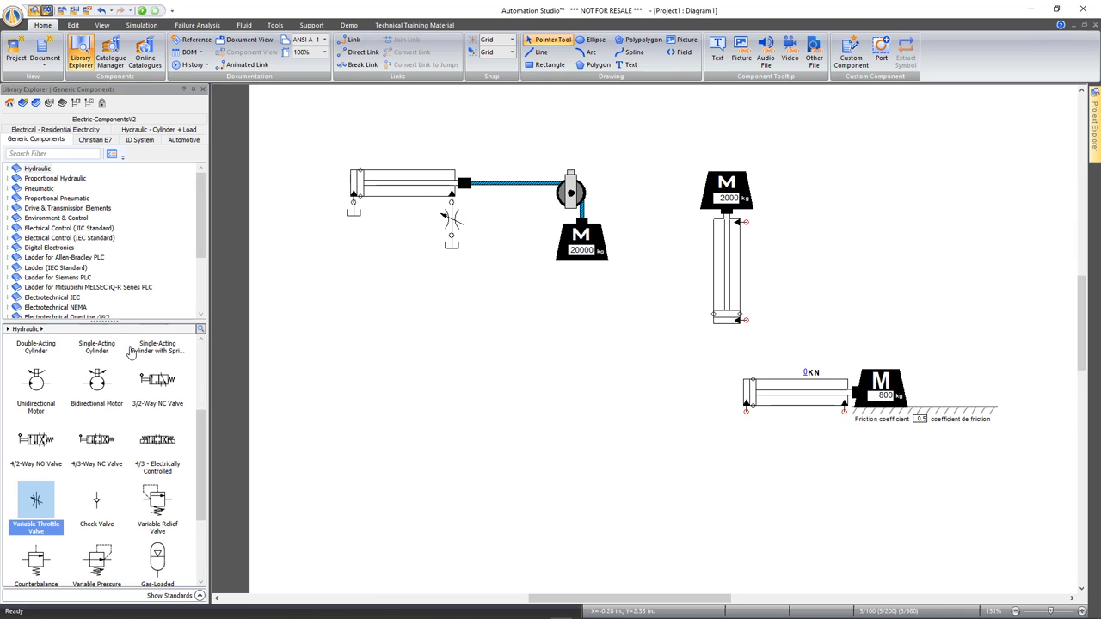
click(55, 169)
scroll(196, 446, up, 3)
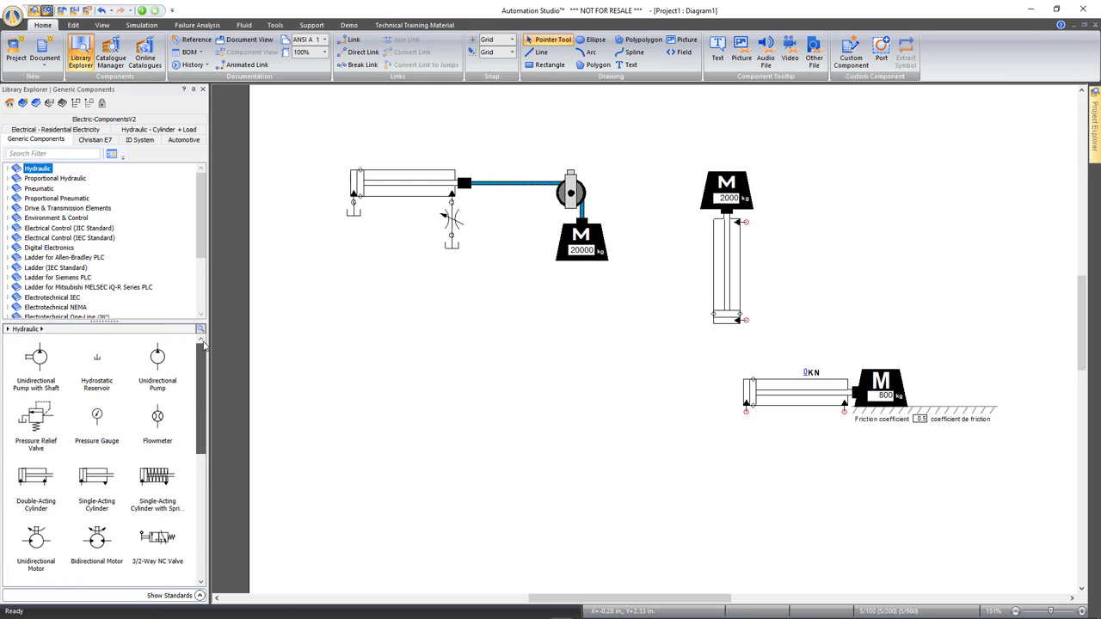
mouse_move(97, 415)
mouse_down()
mouse_move(397, 240)
mouse_move(437, 212)
mouse_move(430, 203)
mouse_move(447, 204)
mouse_up()
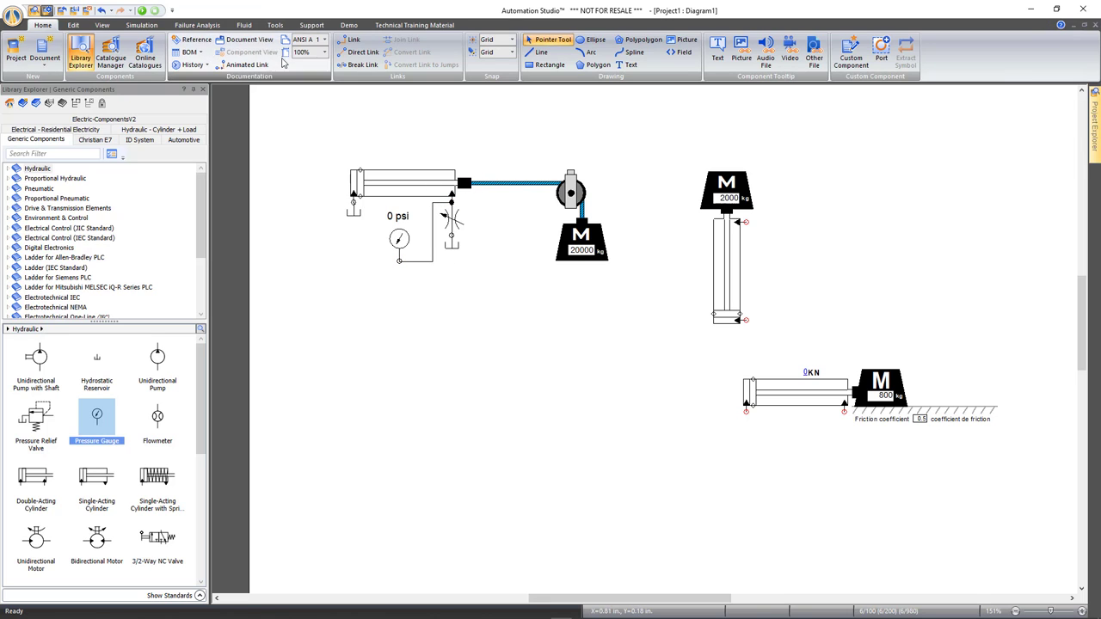
Step: Run the simulation and set the mass hanging from the pulley to 500 kg, followed by 1500 kg
click(142, 11)
click(472, 260)
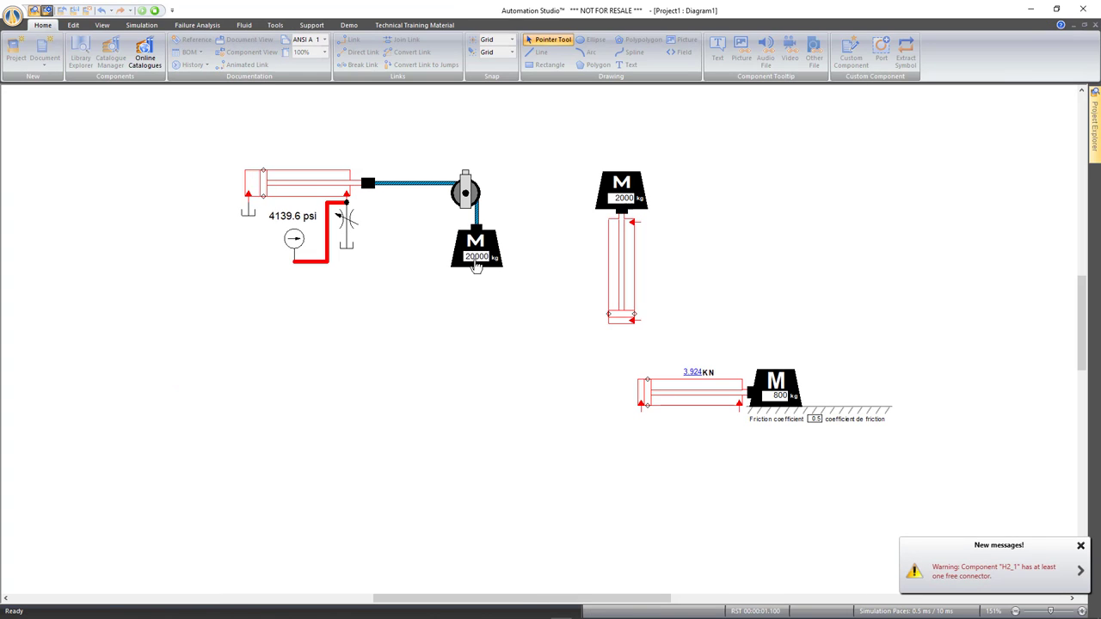
text(500)
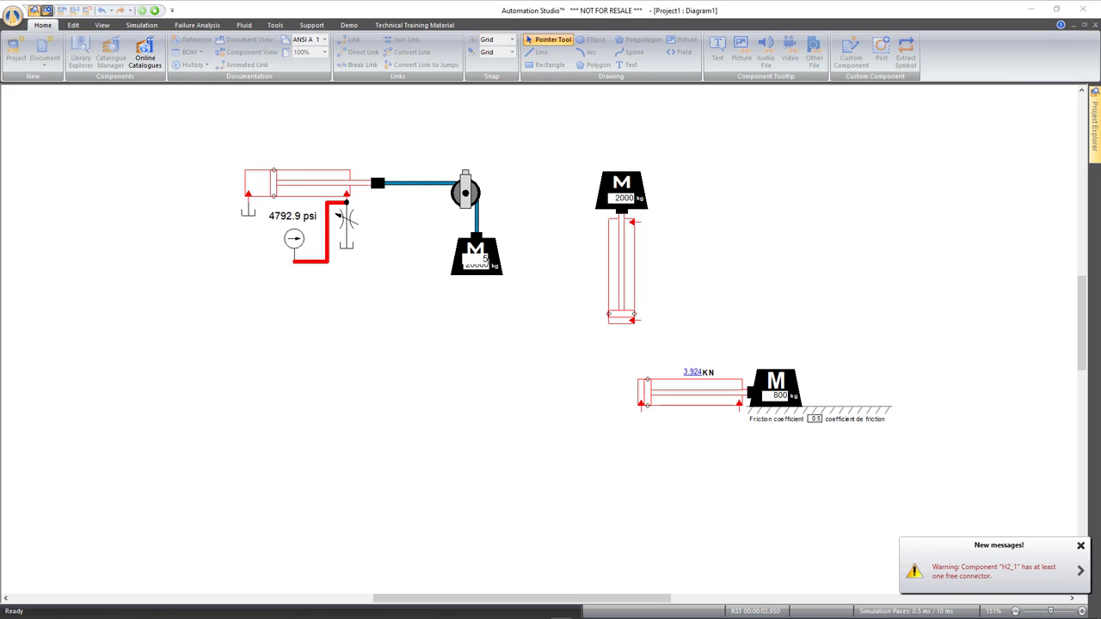
key(Return)
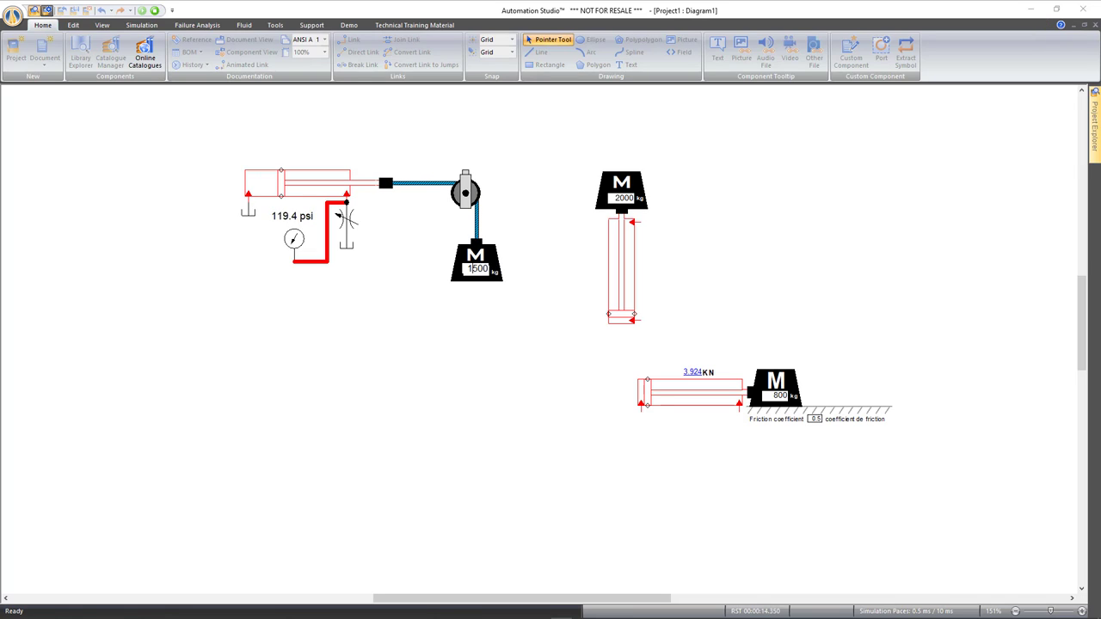
text(1)
key(Return)
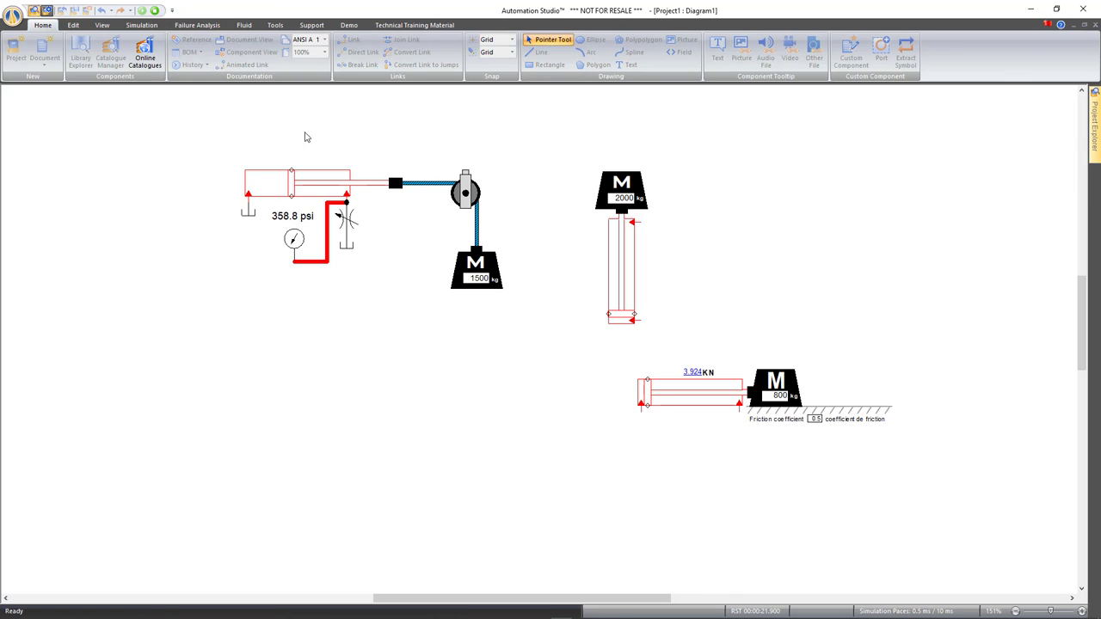
scroll(307, 152, up, 2)
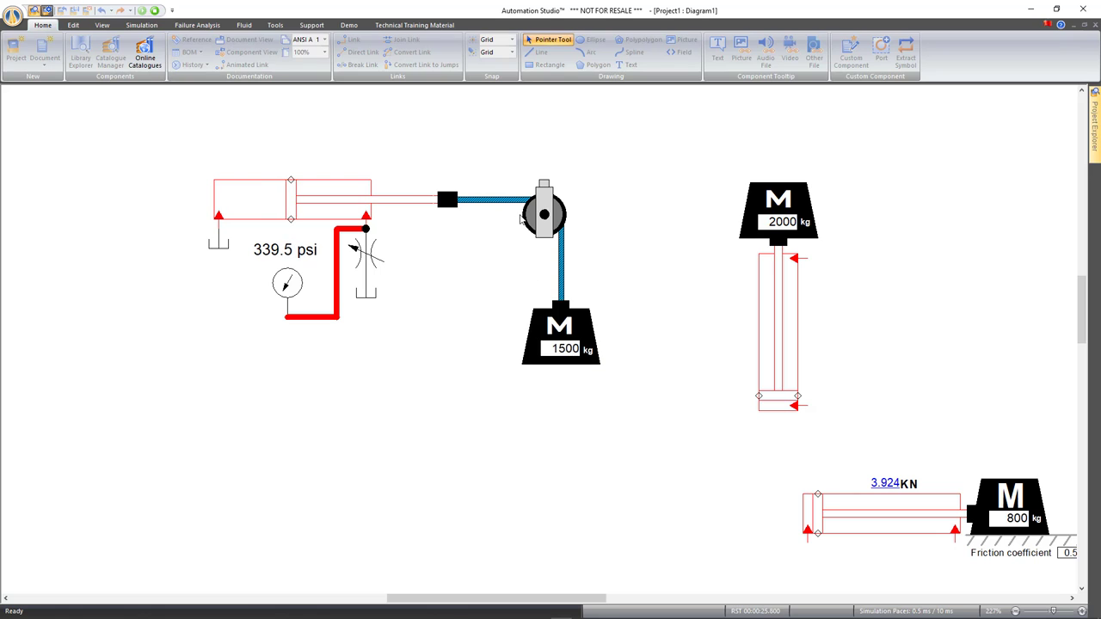
Step: Stop the simulation and replace the project, without saving it, by a new one based on the 3-Electrical (AC-DC) template
click(155, 10)
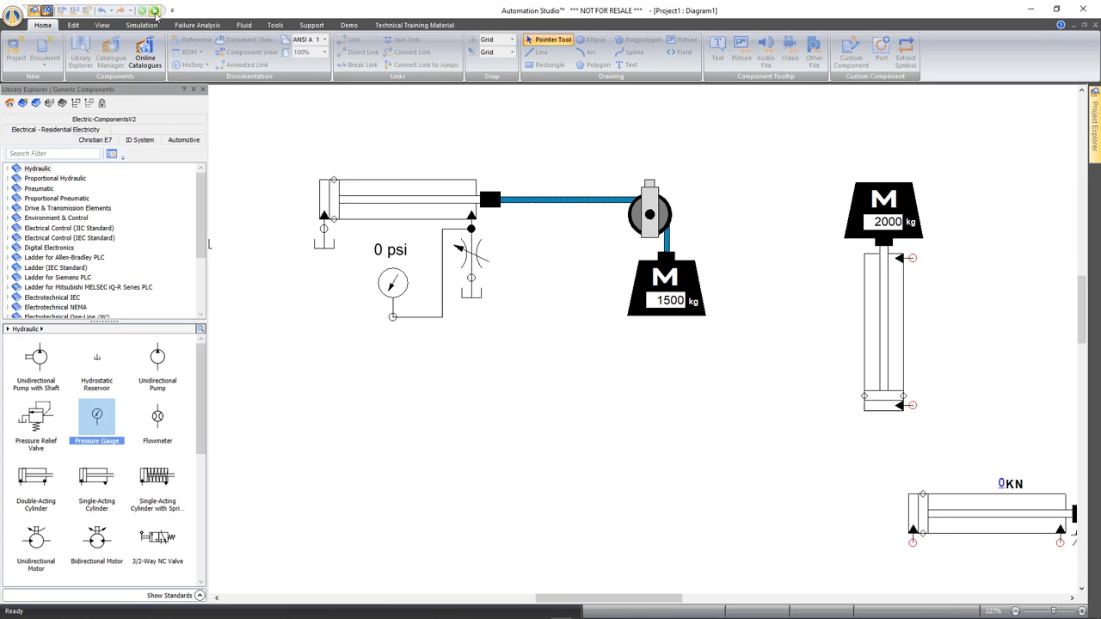
click(389, 187)
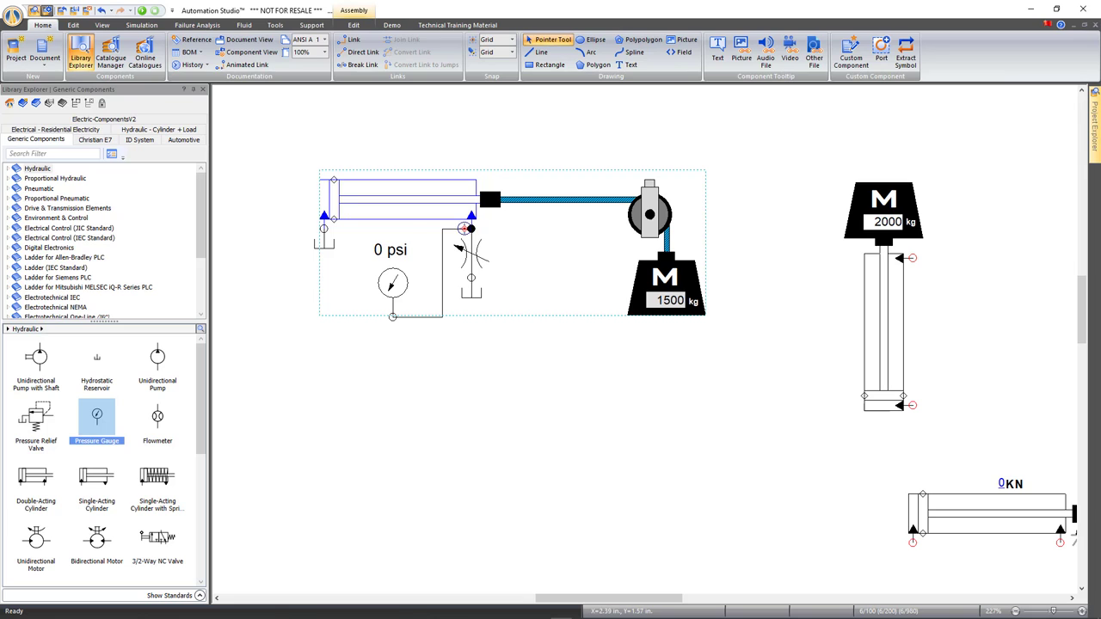
click(18, 53)
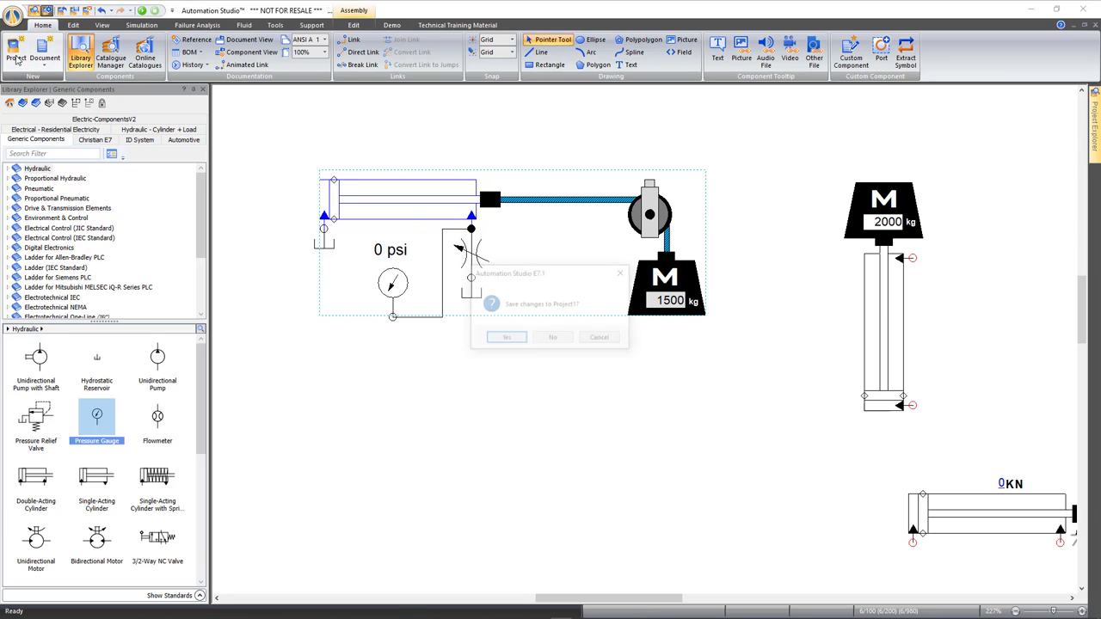
click(553, 338)
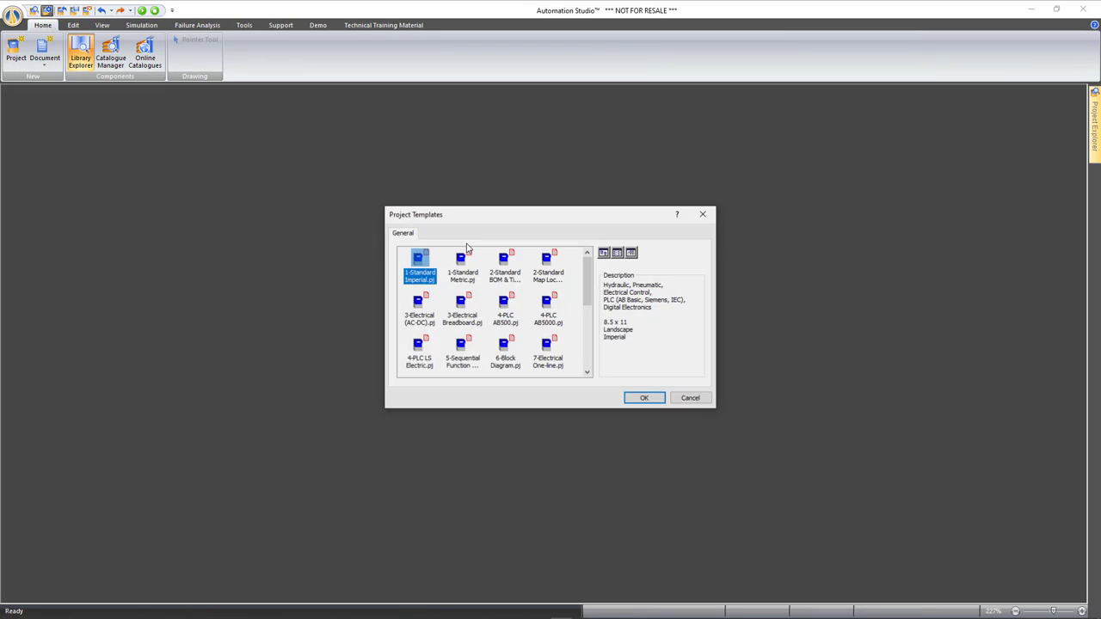
double_click(415, 309)
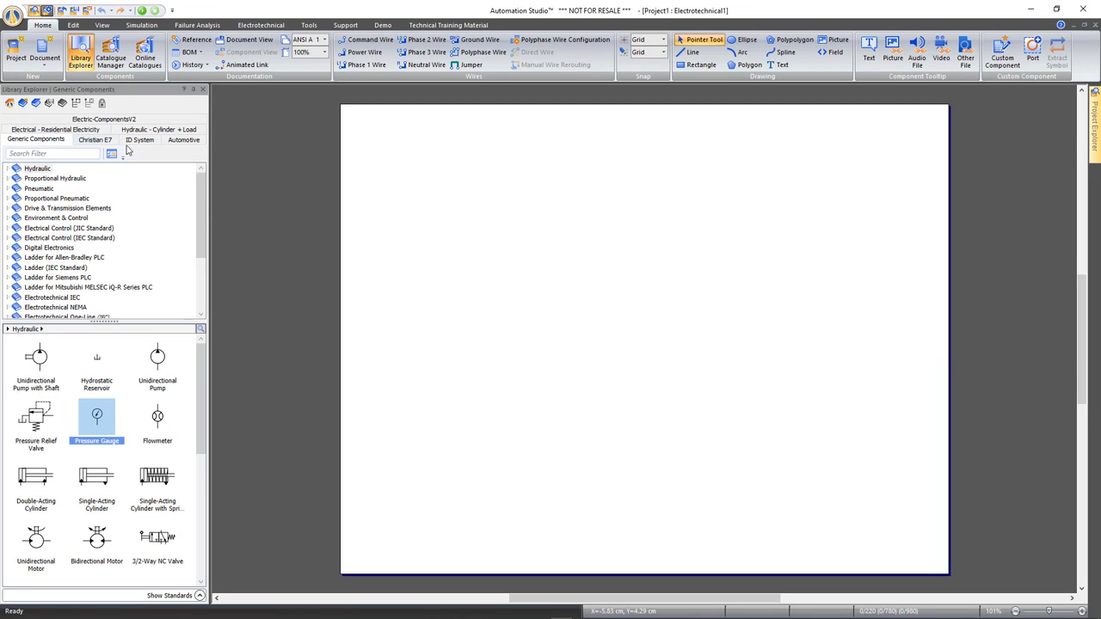
Step: Place the large Asynchronous Motor, Squirrel Cage, Three-Phase AC from the Electric-ComponentsV2 library on the page and inspect its technical properties
click(103, 118)
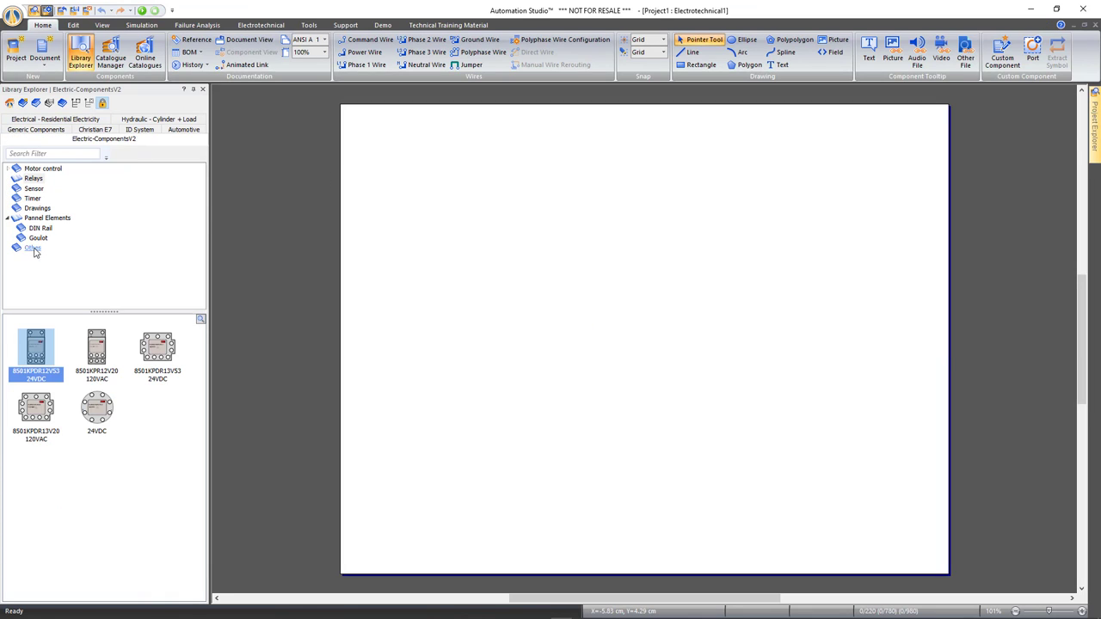
click(34, 249)
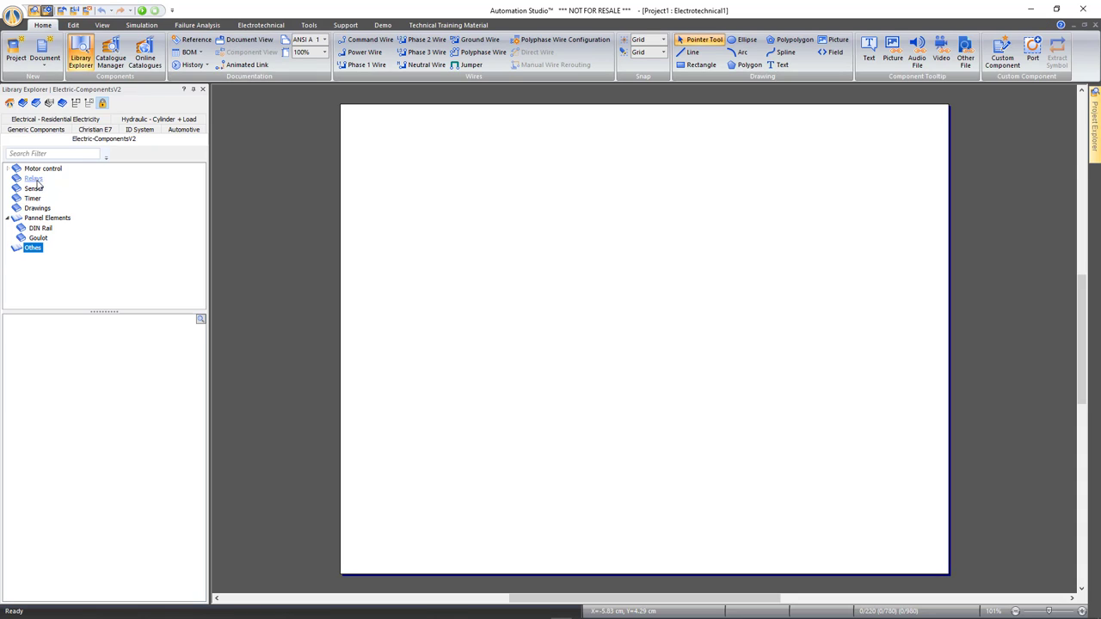
click(8, 168)
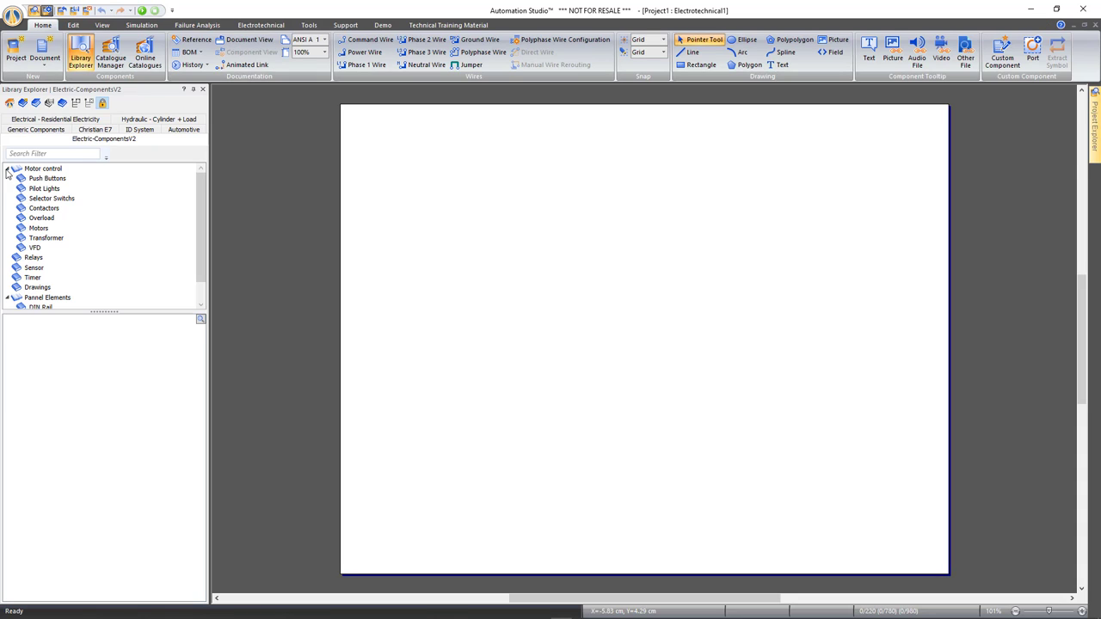
click(38, 227)
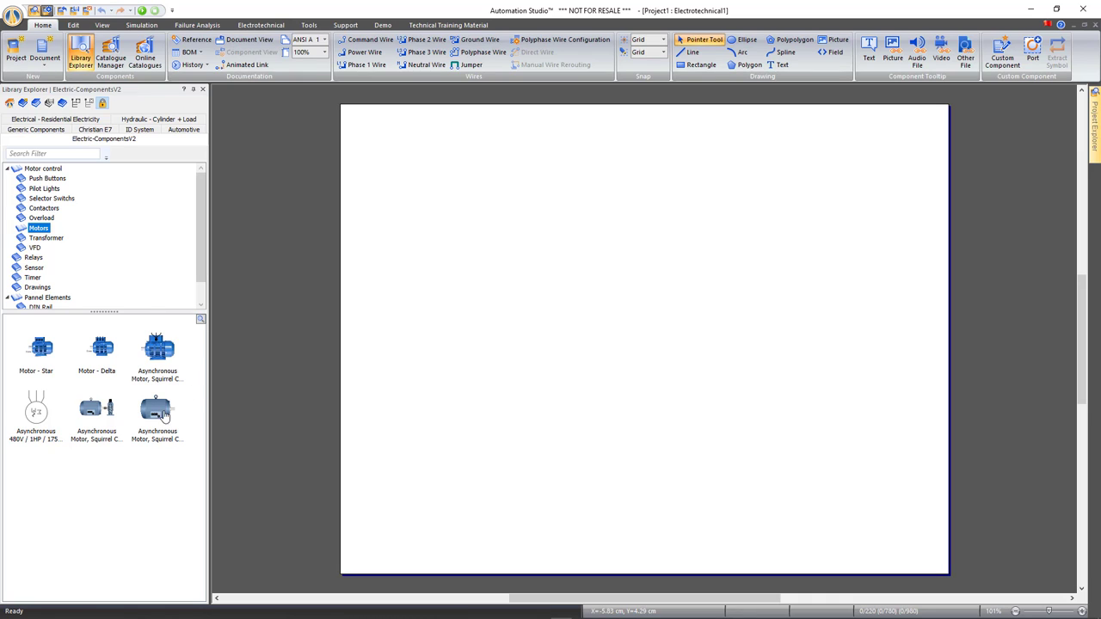
drag(152, 411, 474, 269)
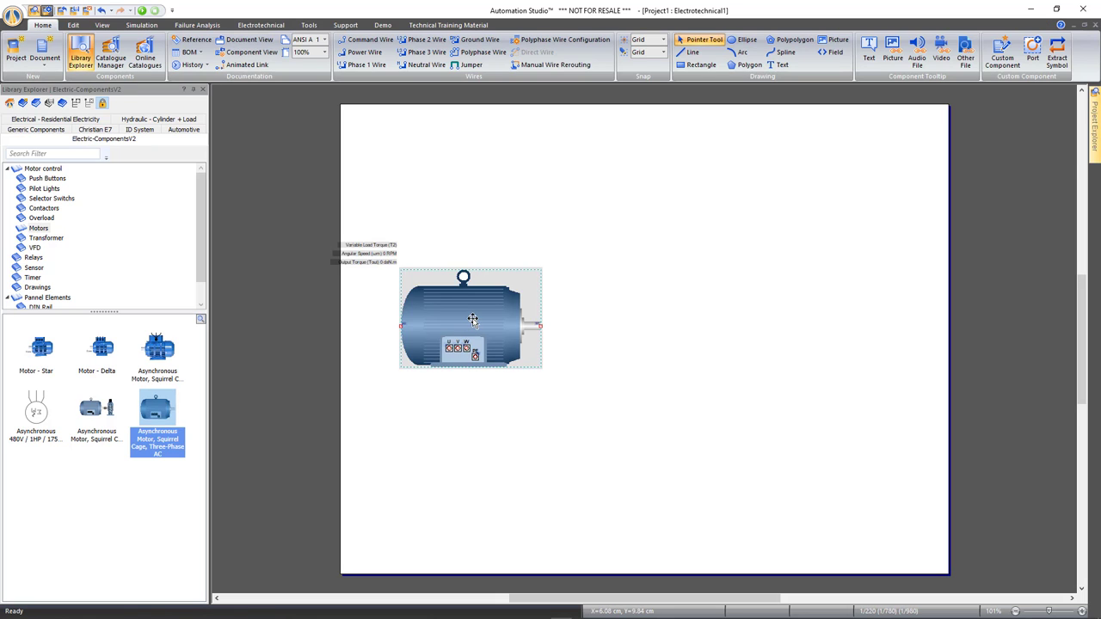
double_click(472, 319)
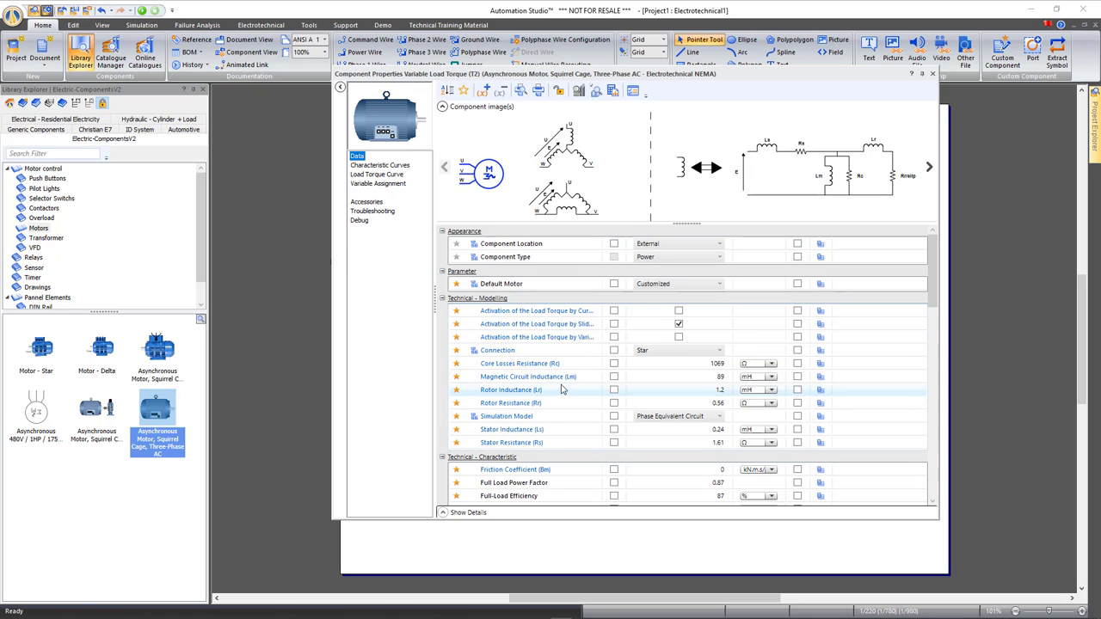
click(932, 73)
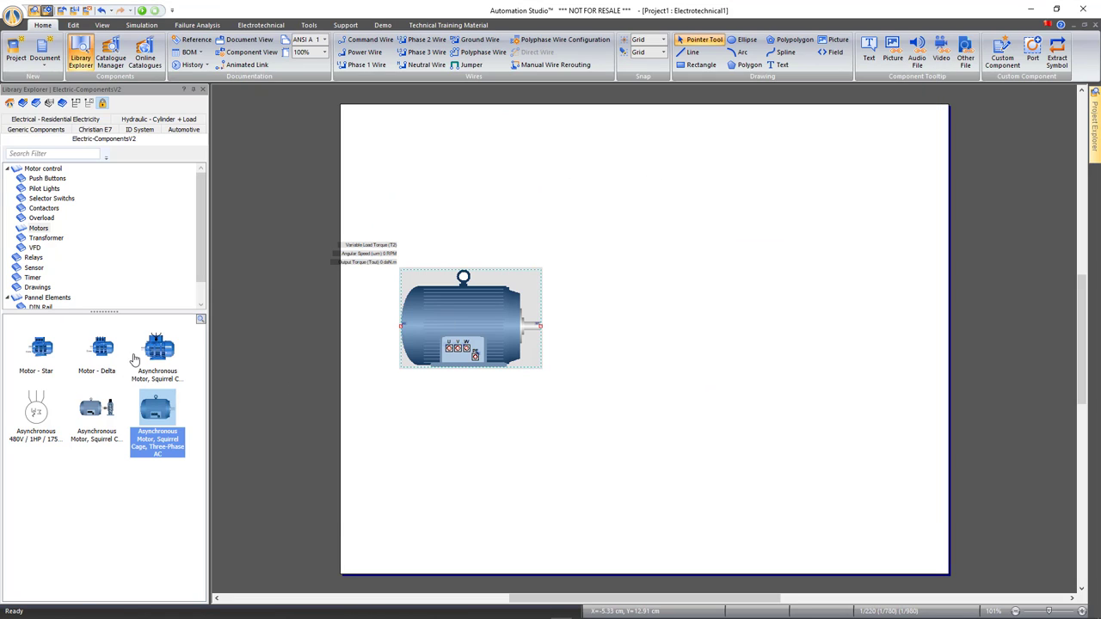
Step: Place a Motor - Star beside the asynchronous motor, adjust its position, and inspect its component properties
drag(43, 354, 656, 247)
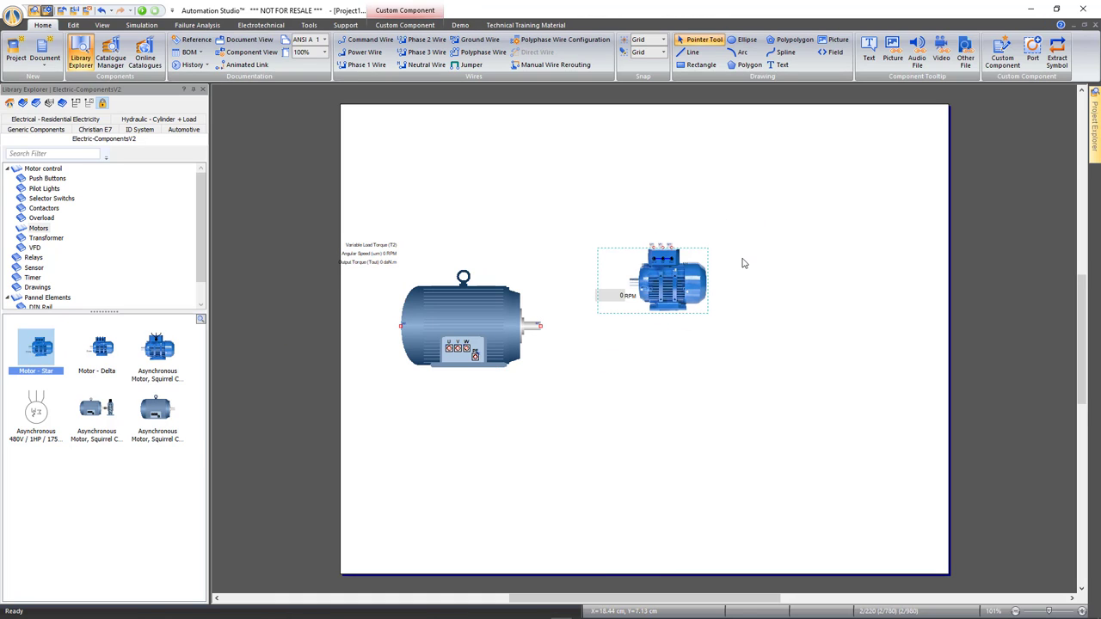
scroll(744, 263, up, 4)
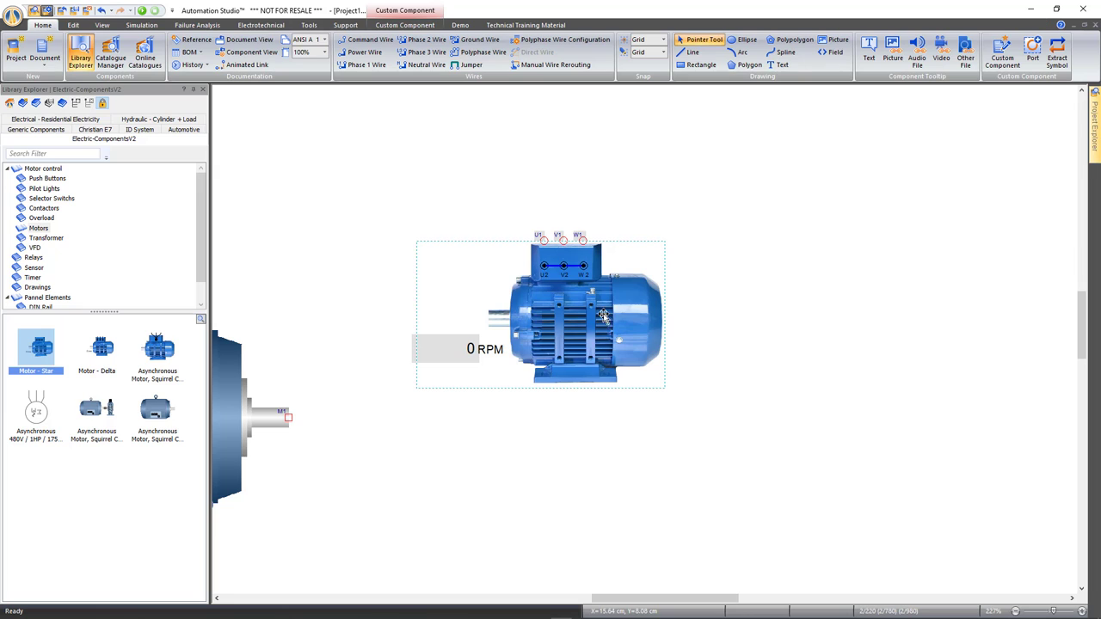
drag(603, 317, 564, 287)
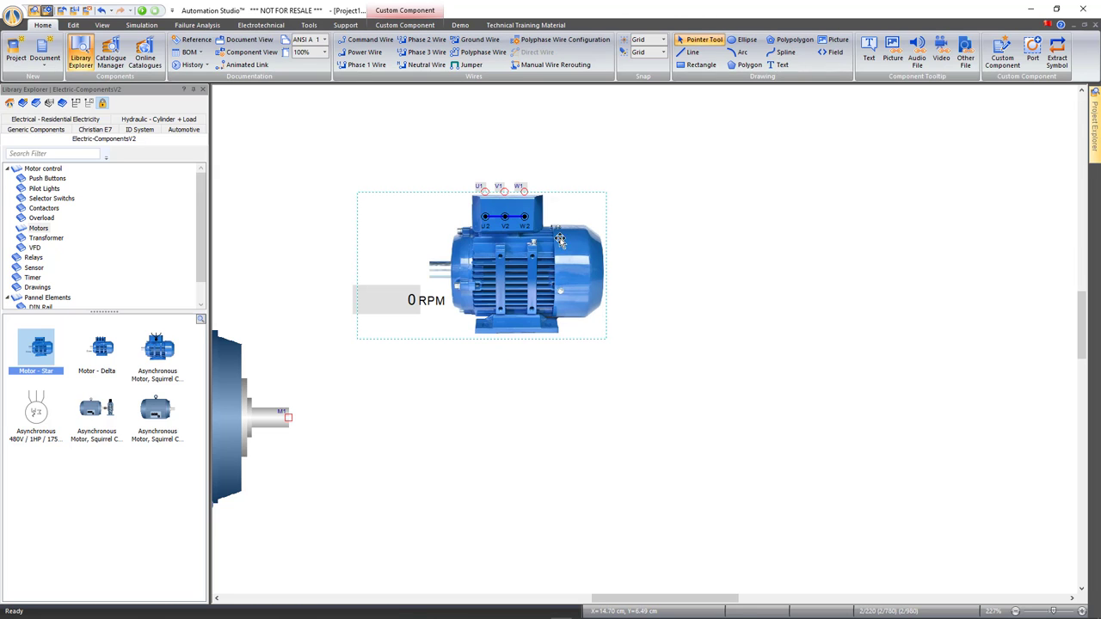
double_click(531, 270)
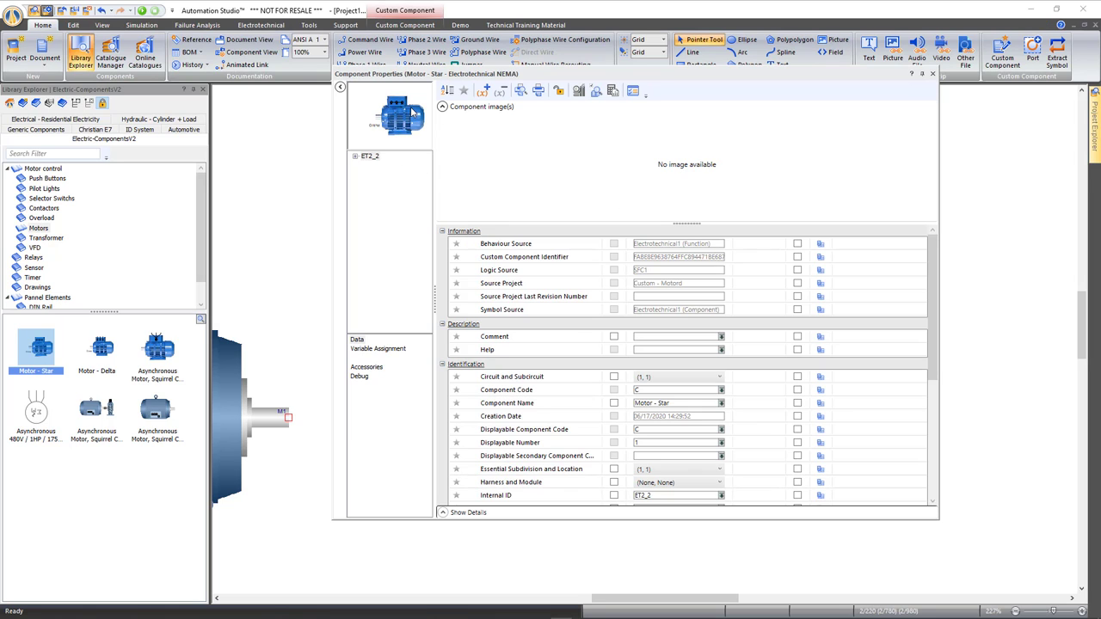
click(931, 73)
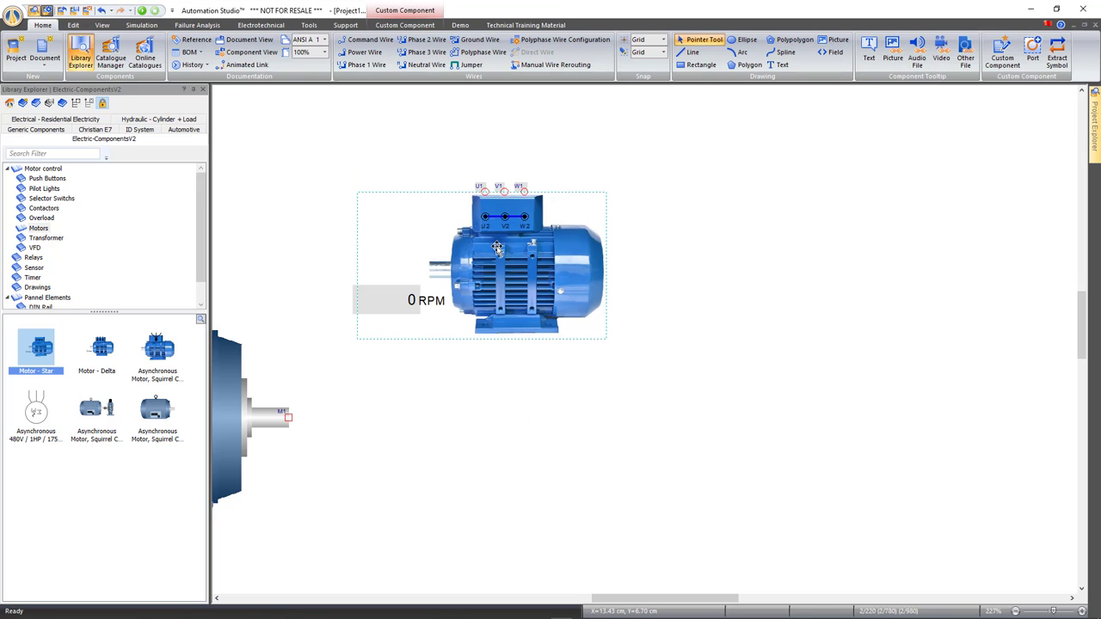
Step: Open the Motor - Star's internal behaviour diagram, examine the technical data of the motor inside it, and return to the main diagram
click(405, 26)
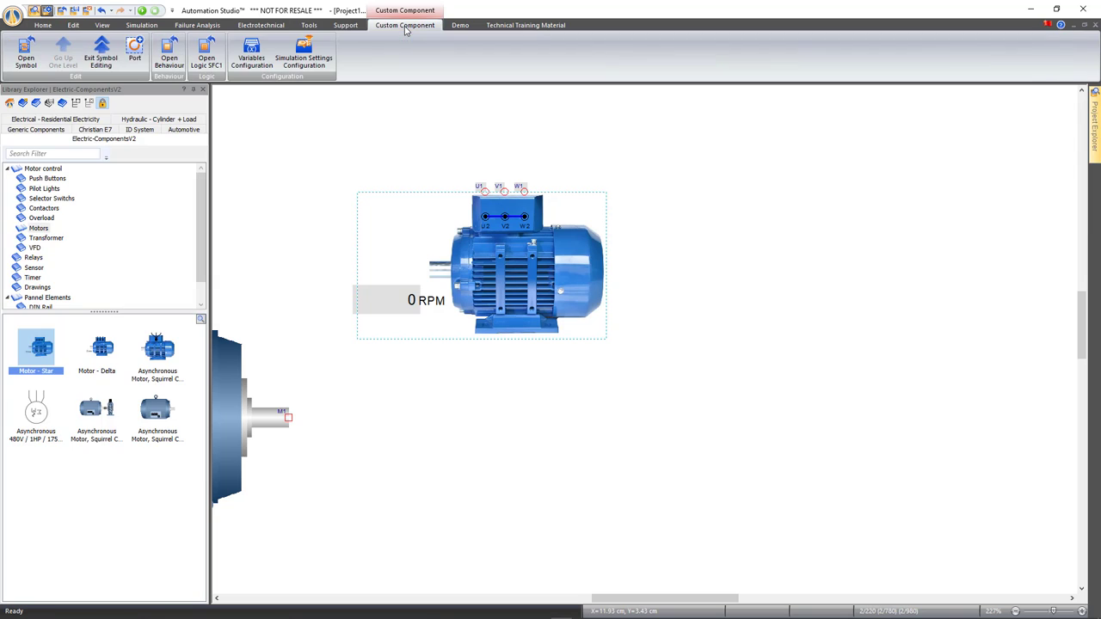
click(169, 66)
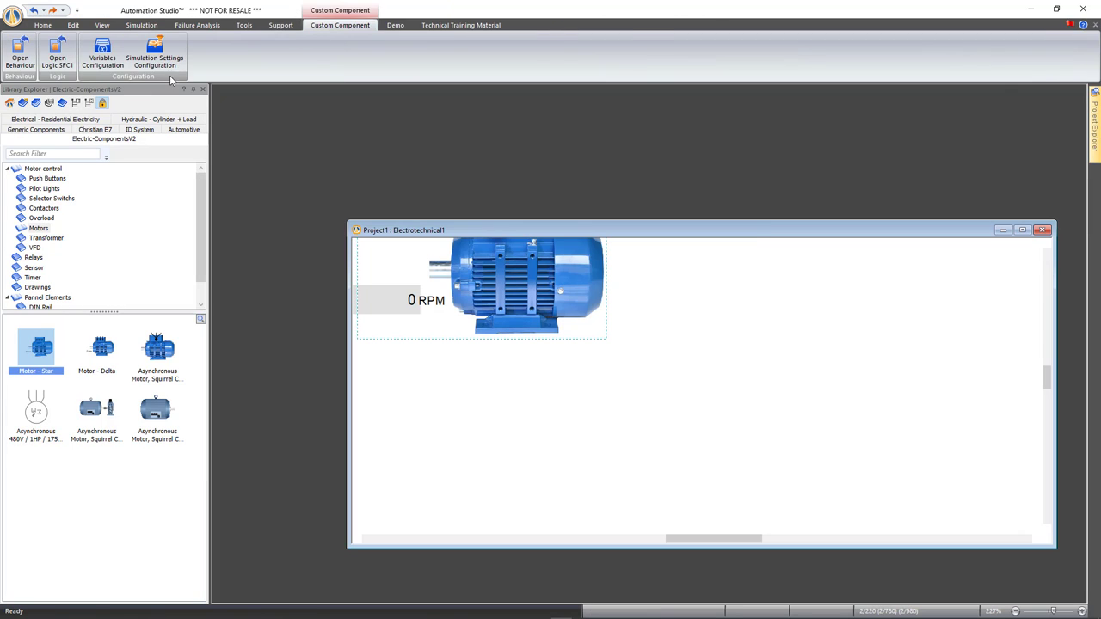
double_click(702, 294)
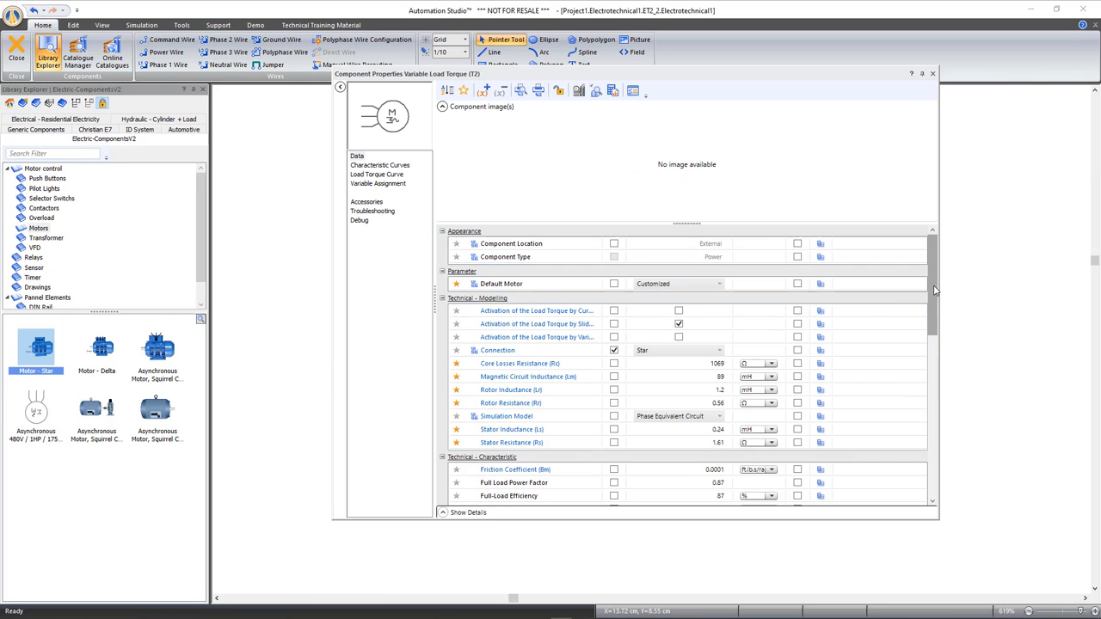
drag(930, 262, 930, 296)
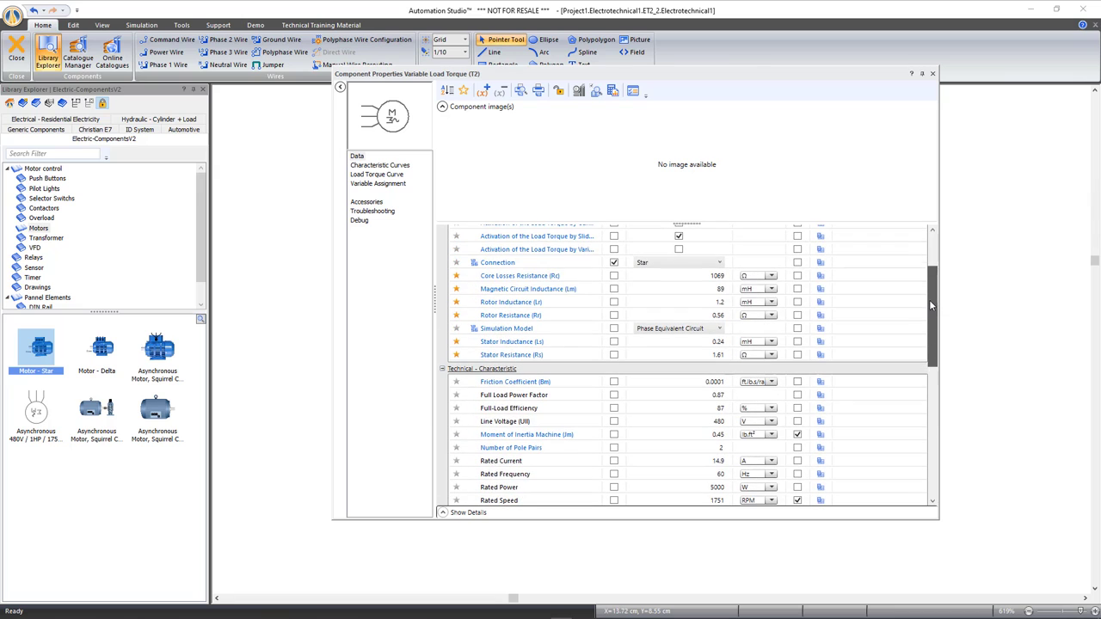
click(932, 73)
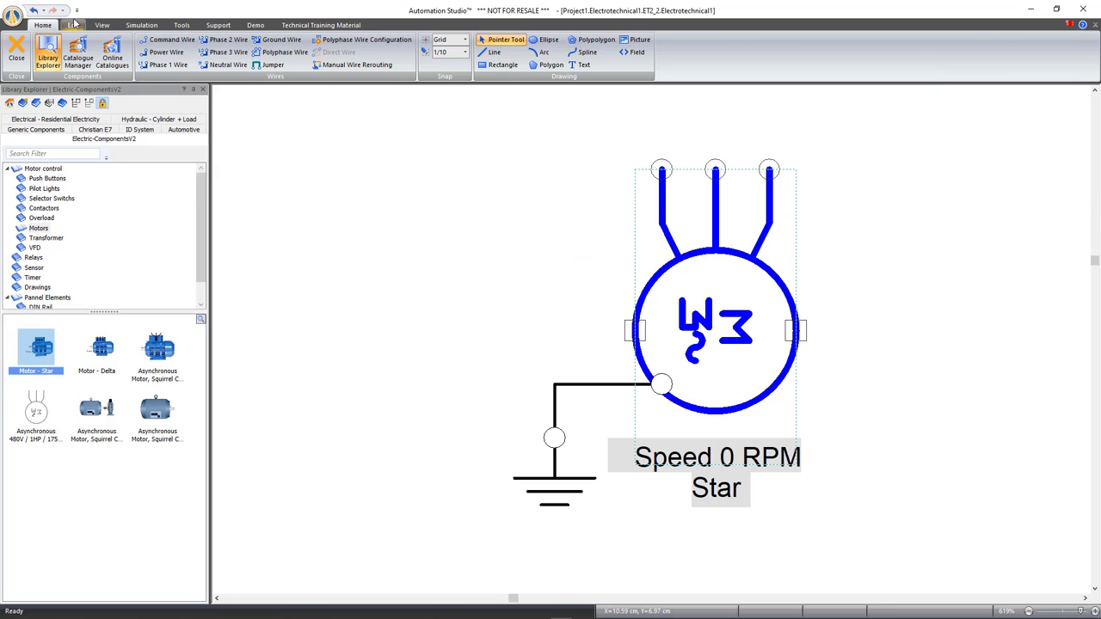
click(17, 51)
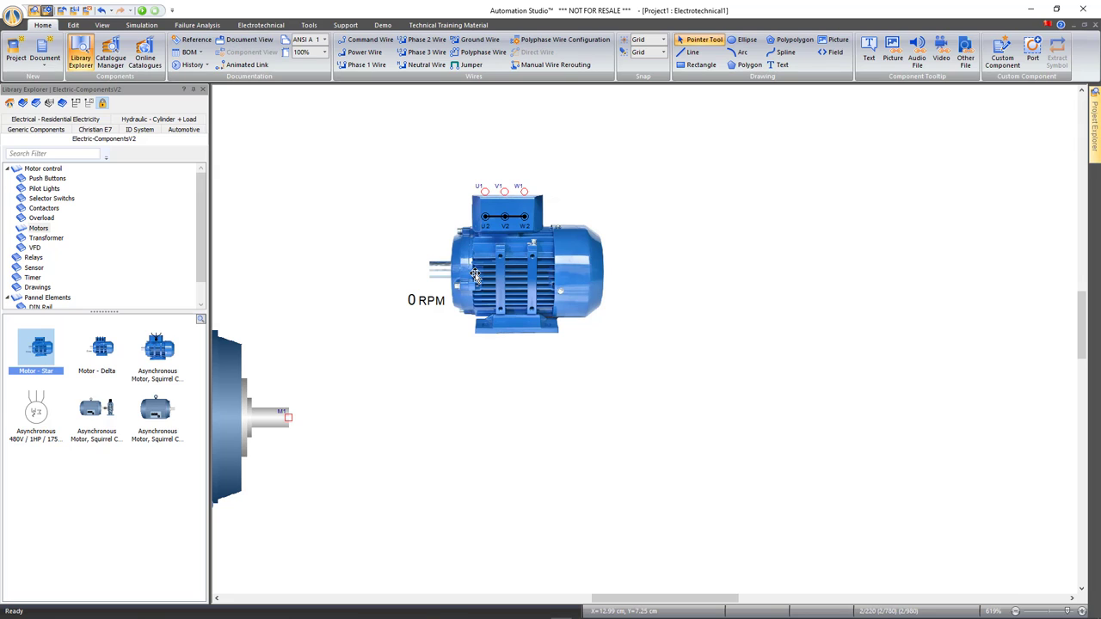
Step: Load the Pneumatic - Illustrated Components library
click(9, 102)
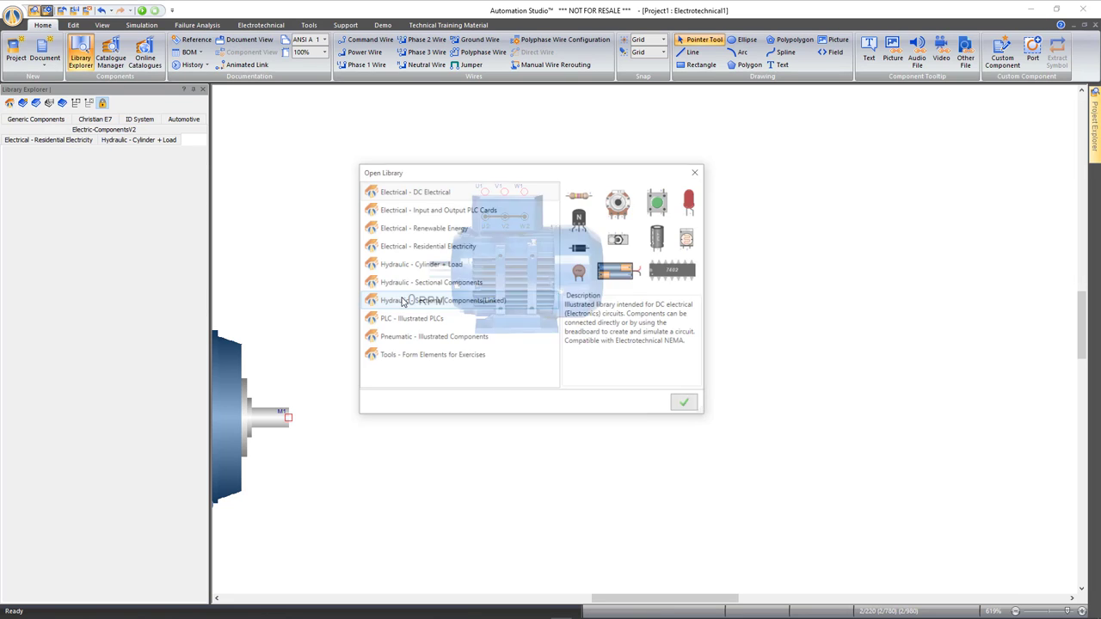
click(430, 338)
click(686, 403)
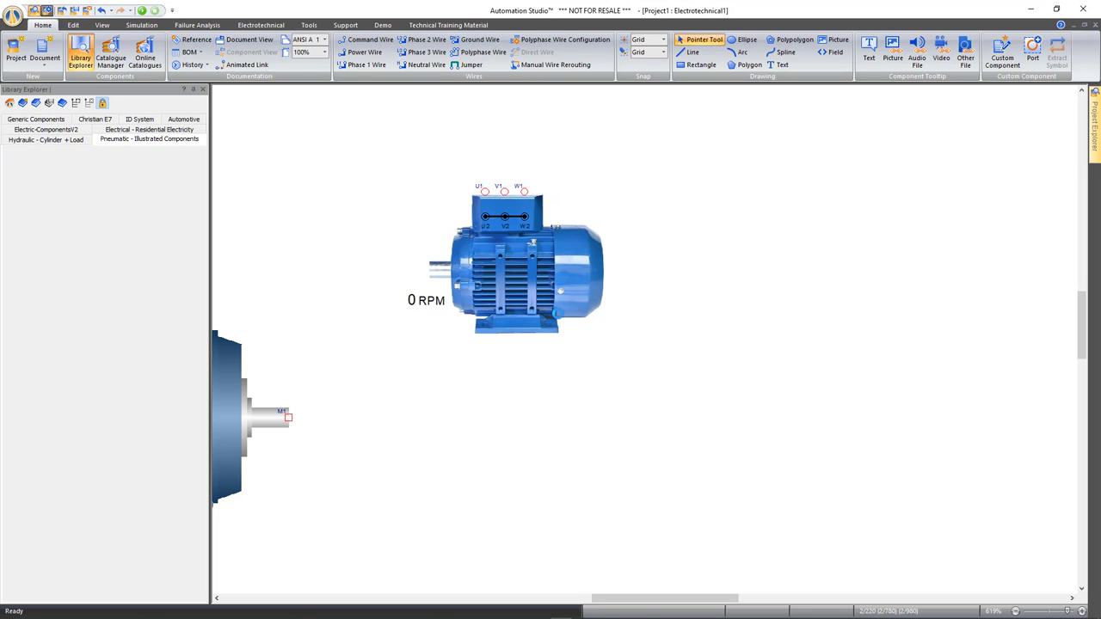
Step: Add a new standard diagram to the project using the preselected template
click(45, 58)
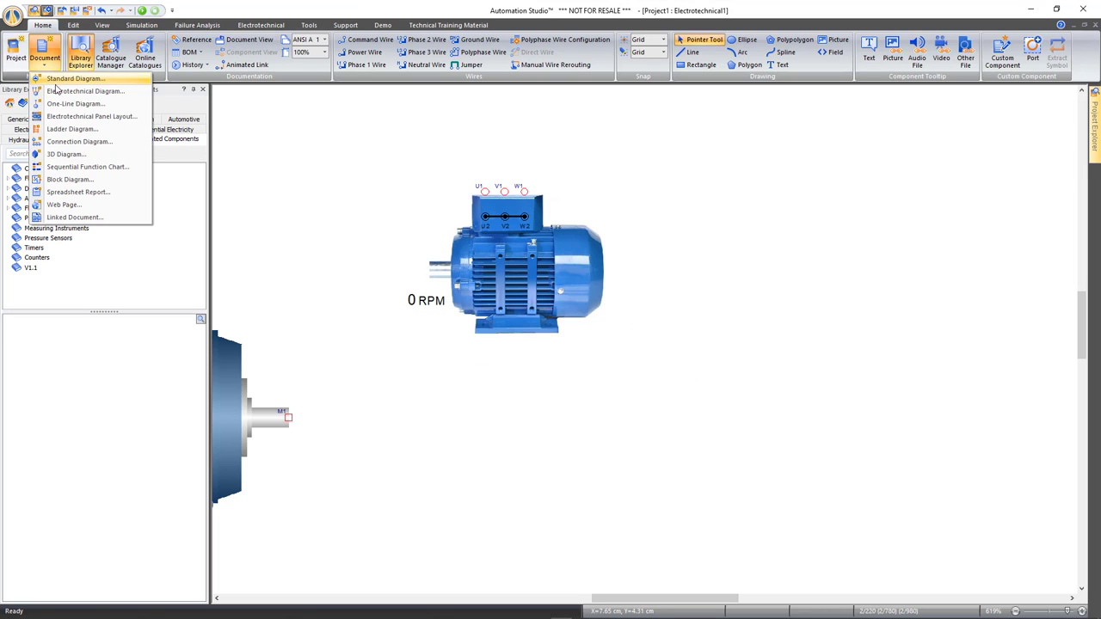
click(90, 87)
click(642, 398)
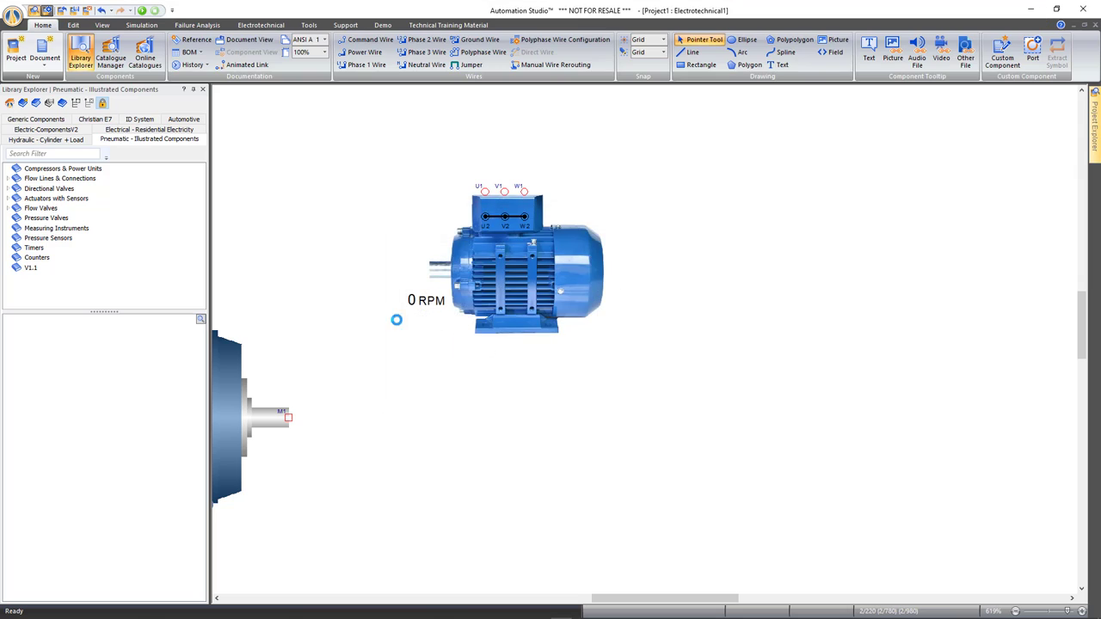
Step: Place a Double Acting Cylinder from the Actuators with Sensors category on the diagram and inspect its component properties
click(8, 199)
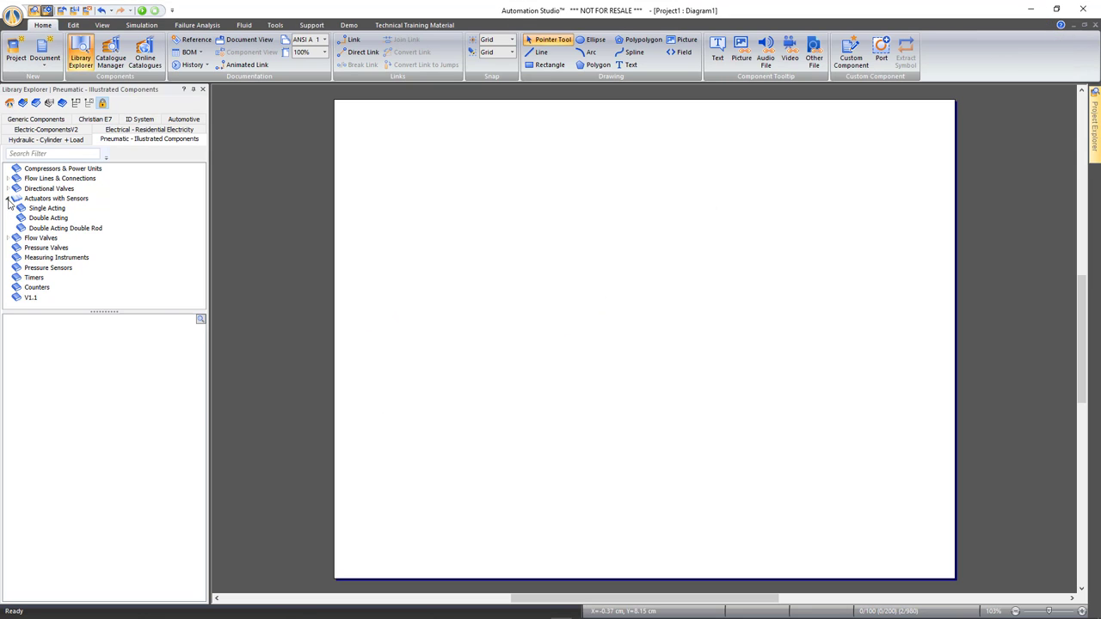
click(48, 217)
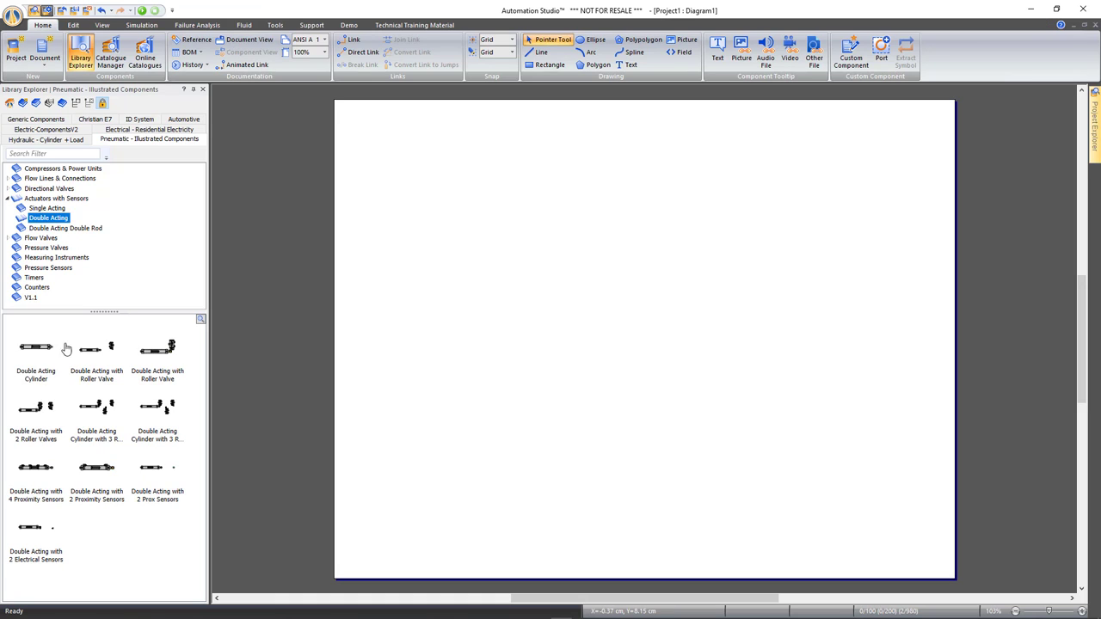
drag(36, 348, 493, 203)
scroll(486, 196, up, 4)
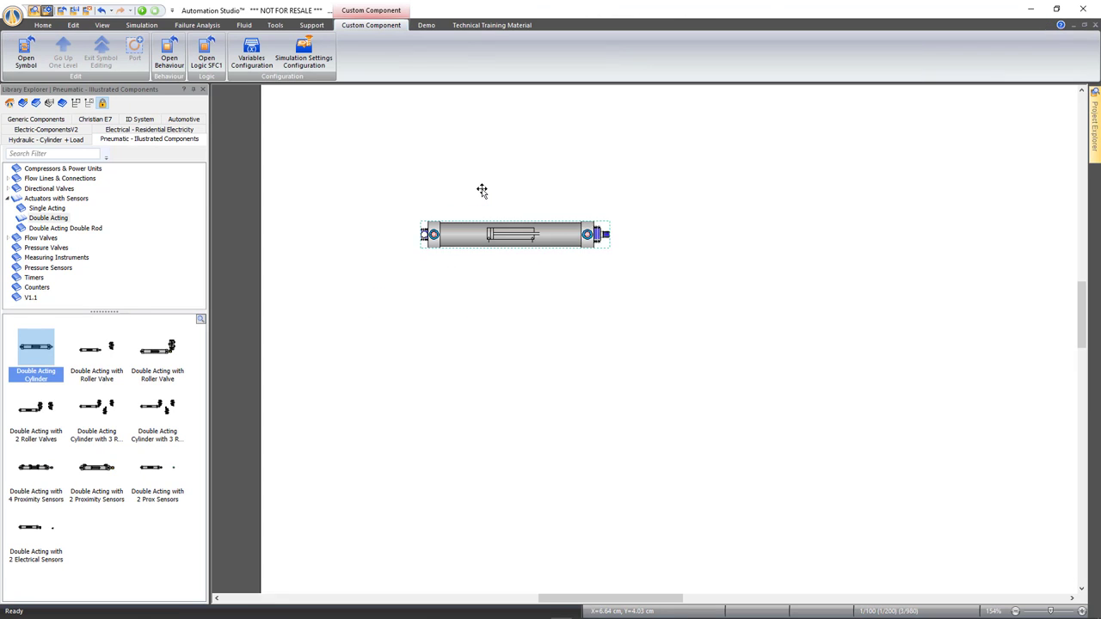
double_click(481, 252)
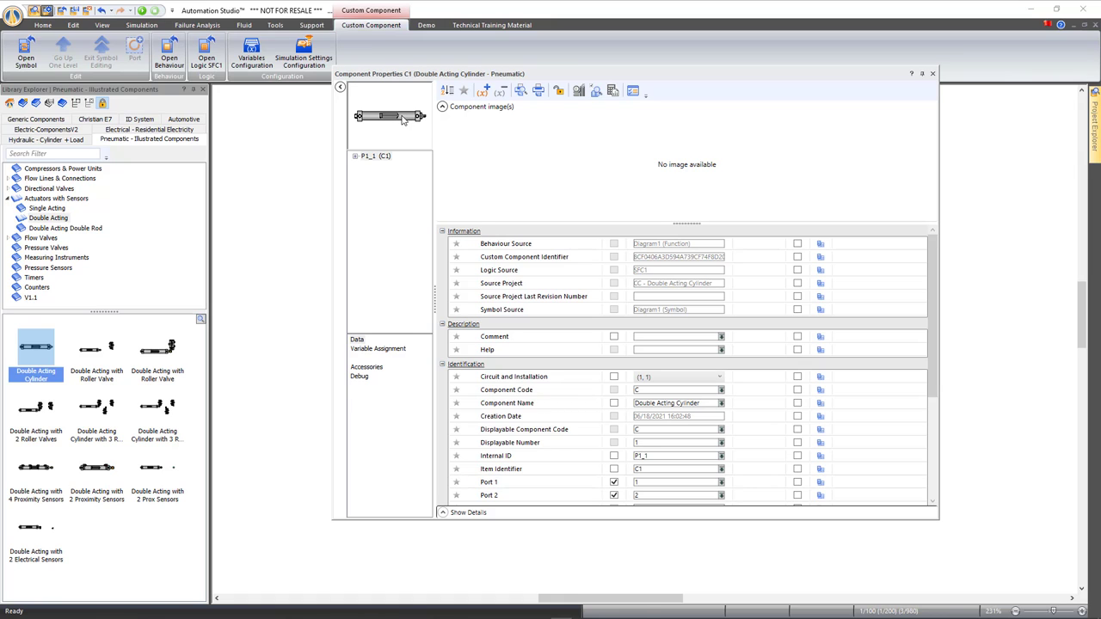
click(932, 73)
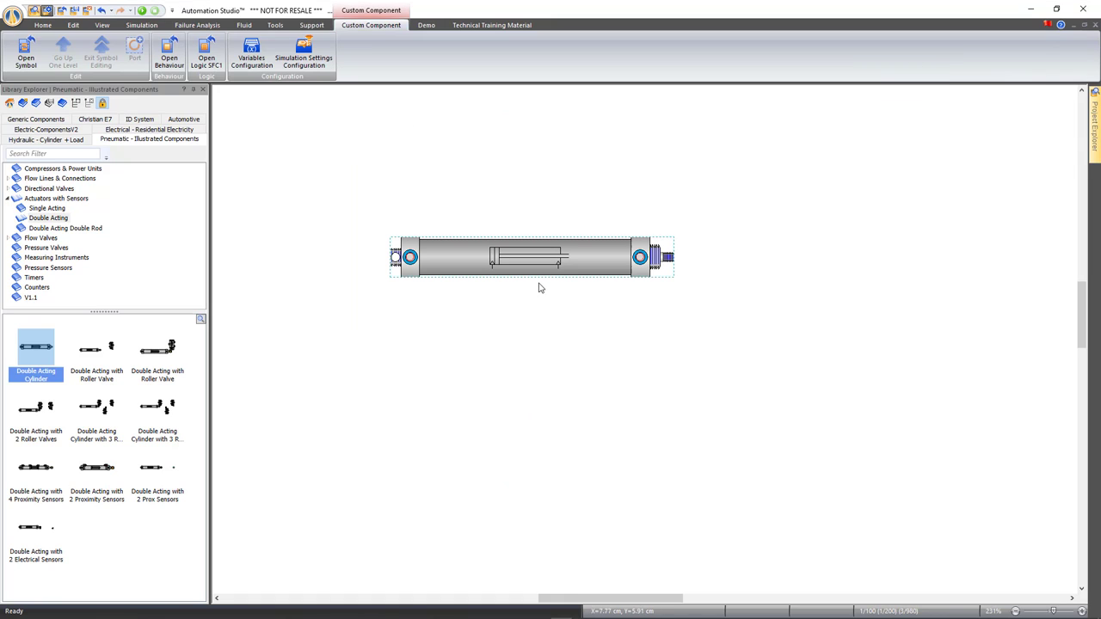
Step: Open the cylinder's internal behaviour diagram, examine the favourite technical data of the cylinder inside it, and return to the main diagram
click(200, 67)
click(185, 88)
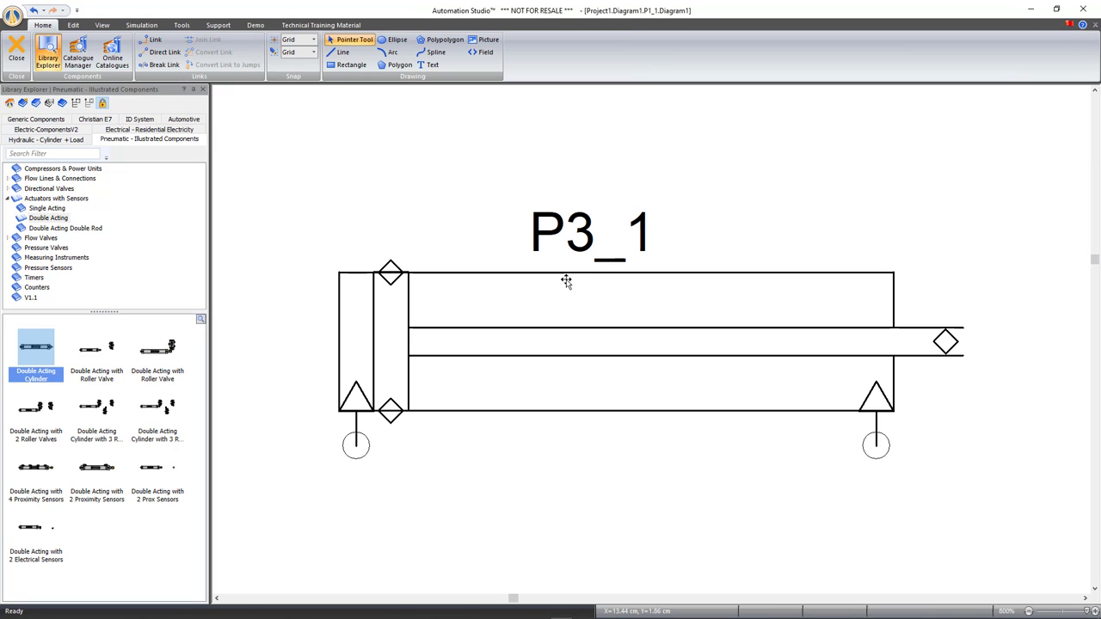
double_click(596, 324)
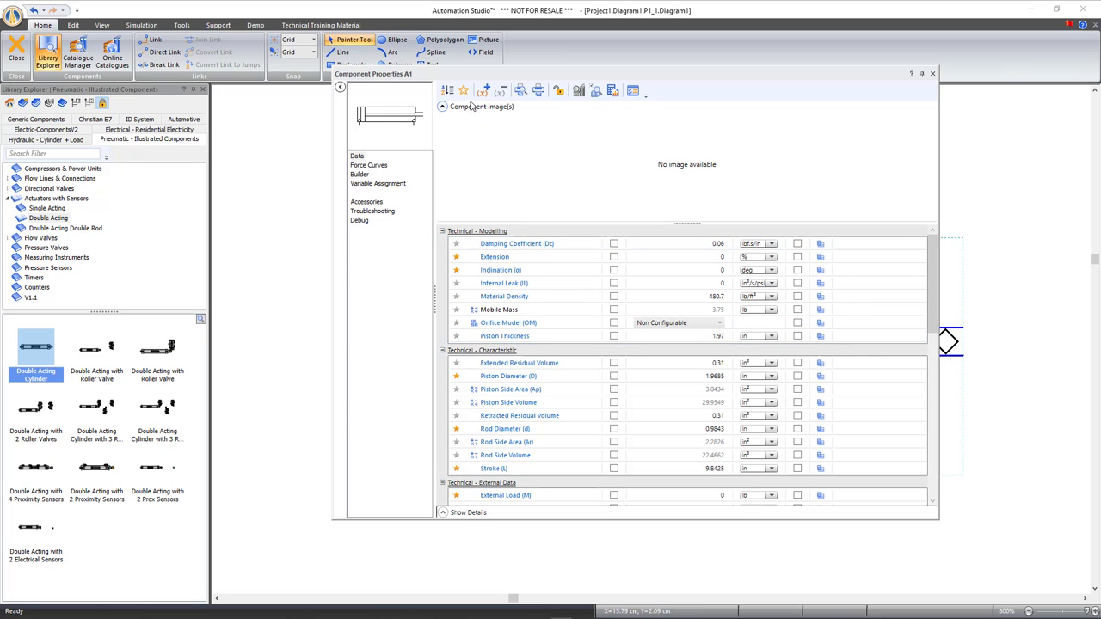
click(464, 89)
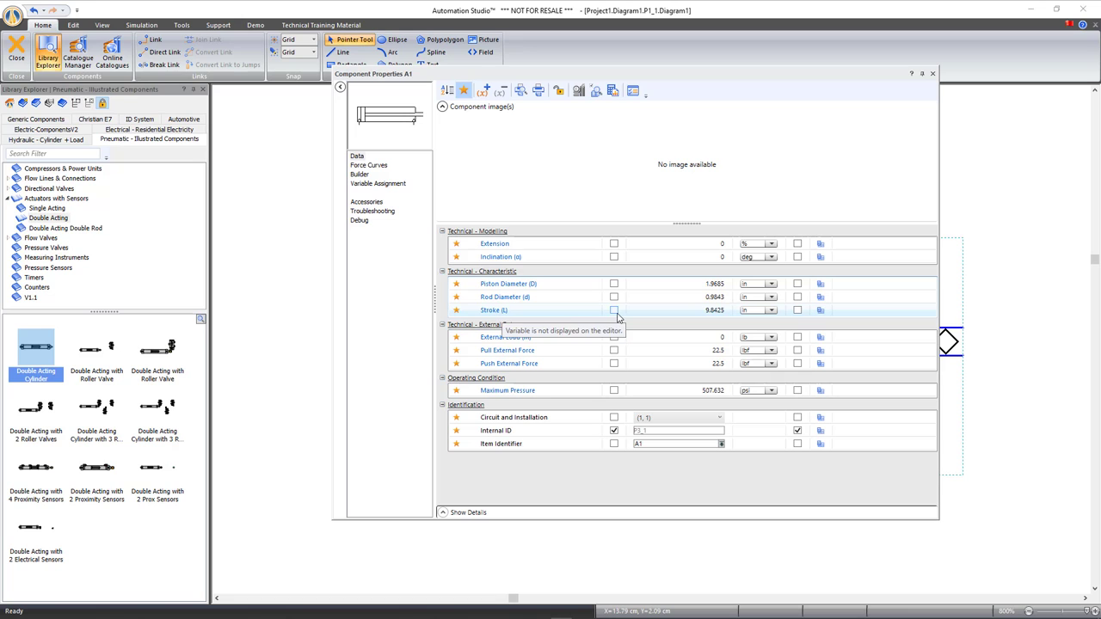
click(932, 73)
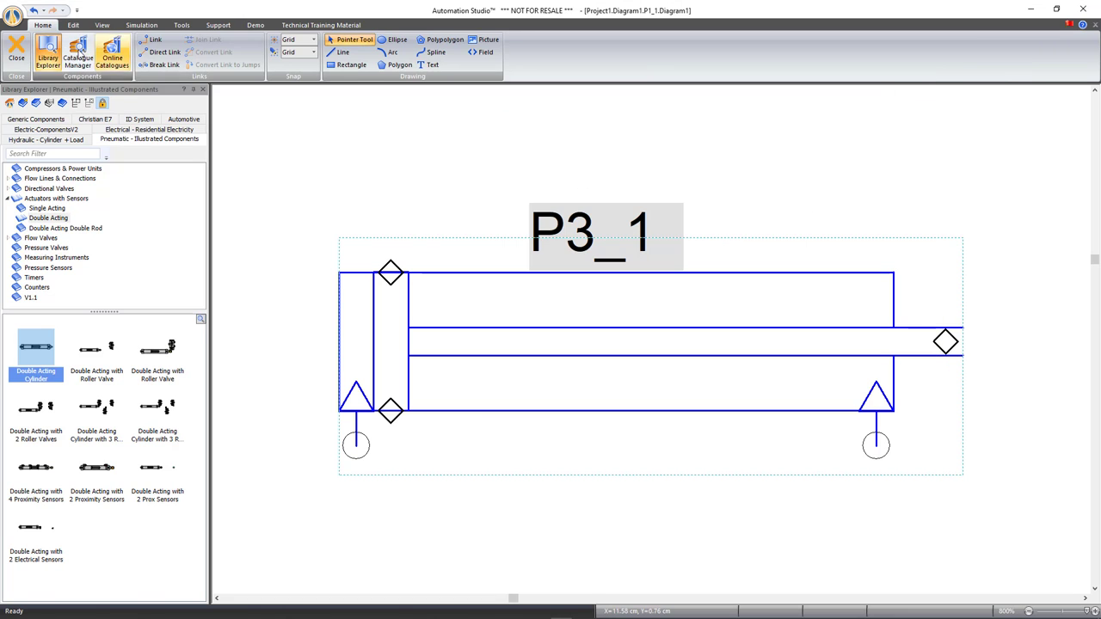
click(16, 51)
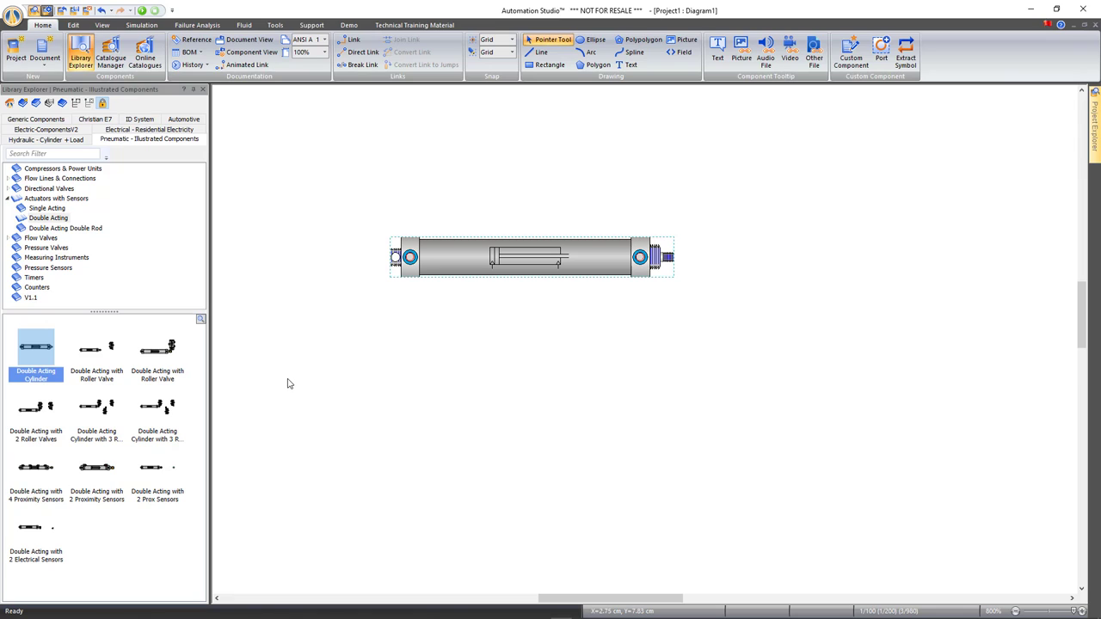
Step: Place a Variable Non-Return Throttle Valve from the Throttle Valves category below the cylinder
click(445, 249)
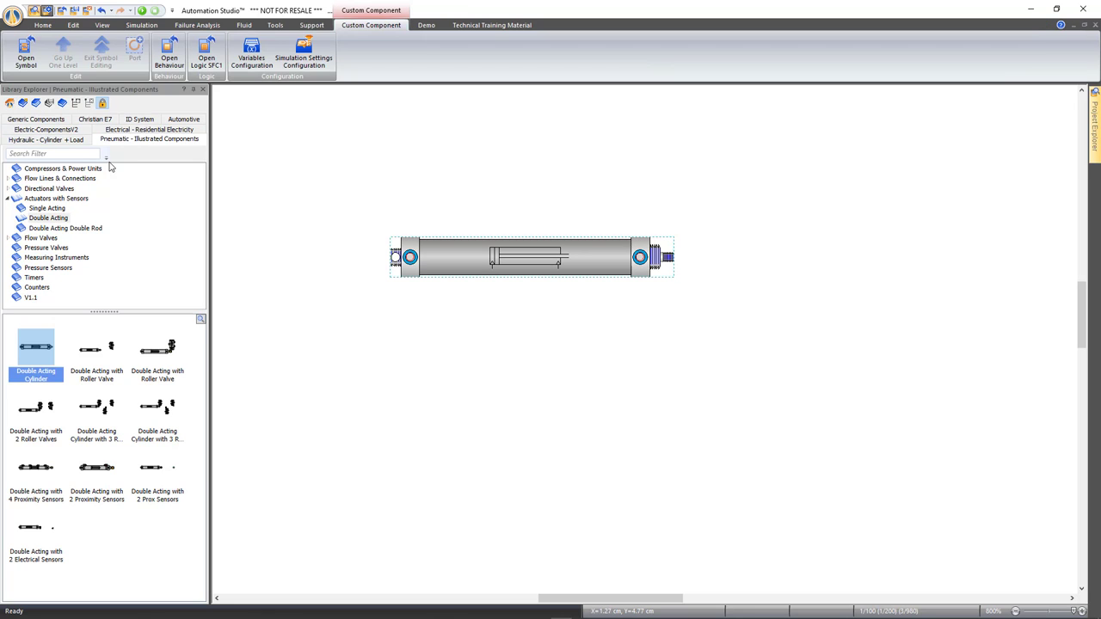
double_click(38, 240)
click(50, 258)
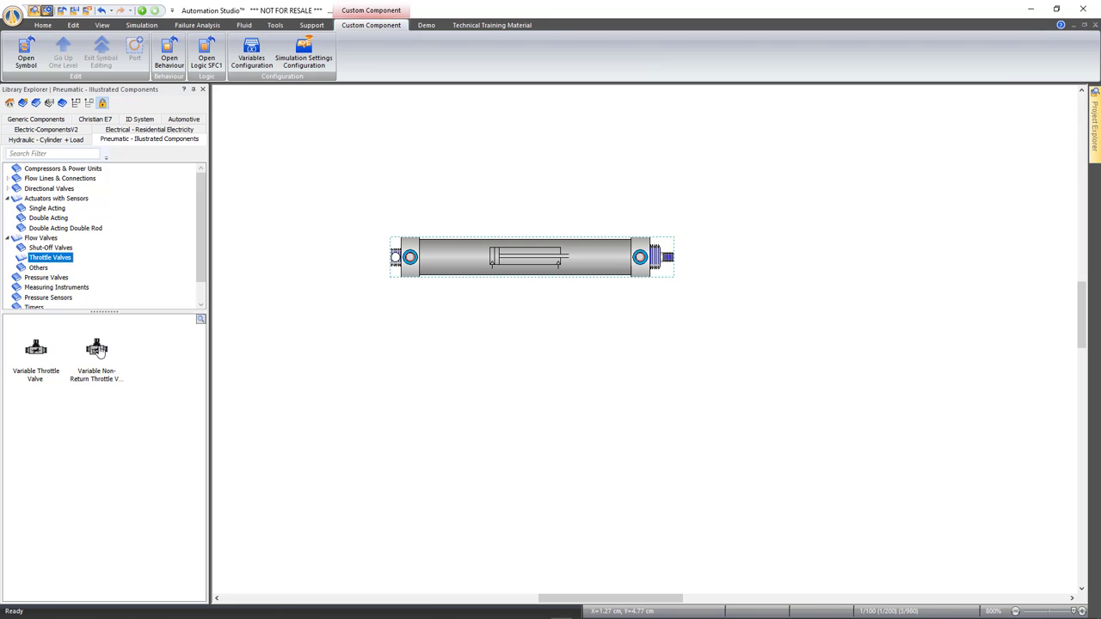
drag(98, 348, 514, 392)
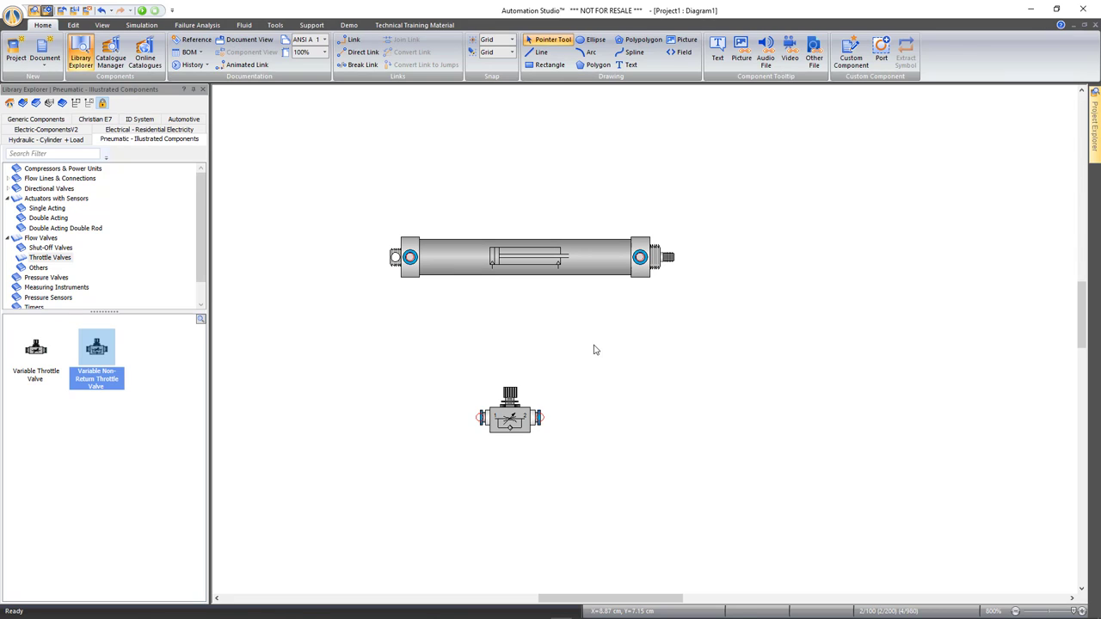
Step: Close the current project and open Part4 Final.prx from the Webinar folder
click(74, 10)
click(555, 338)
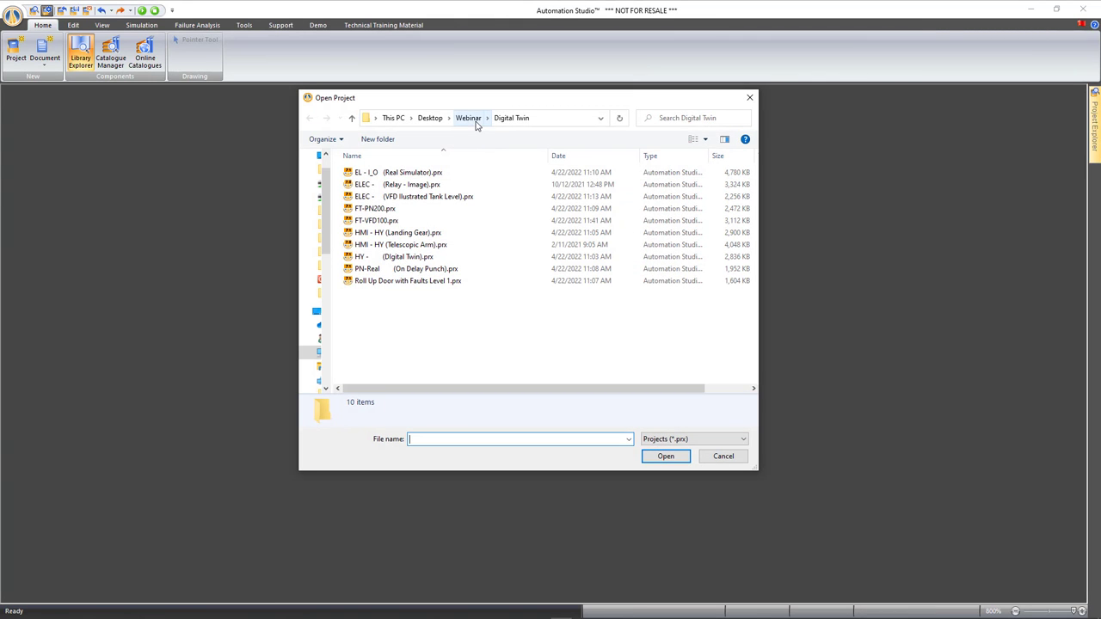
click(475, 121)
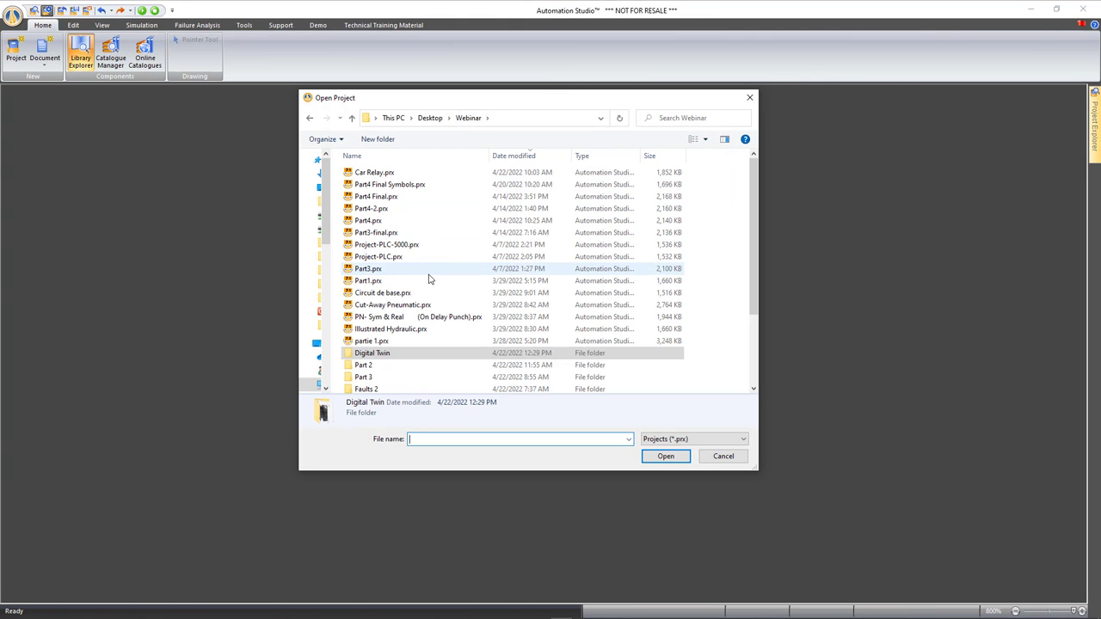
double_click(379, 197)
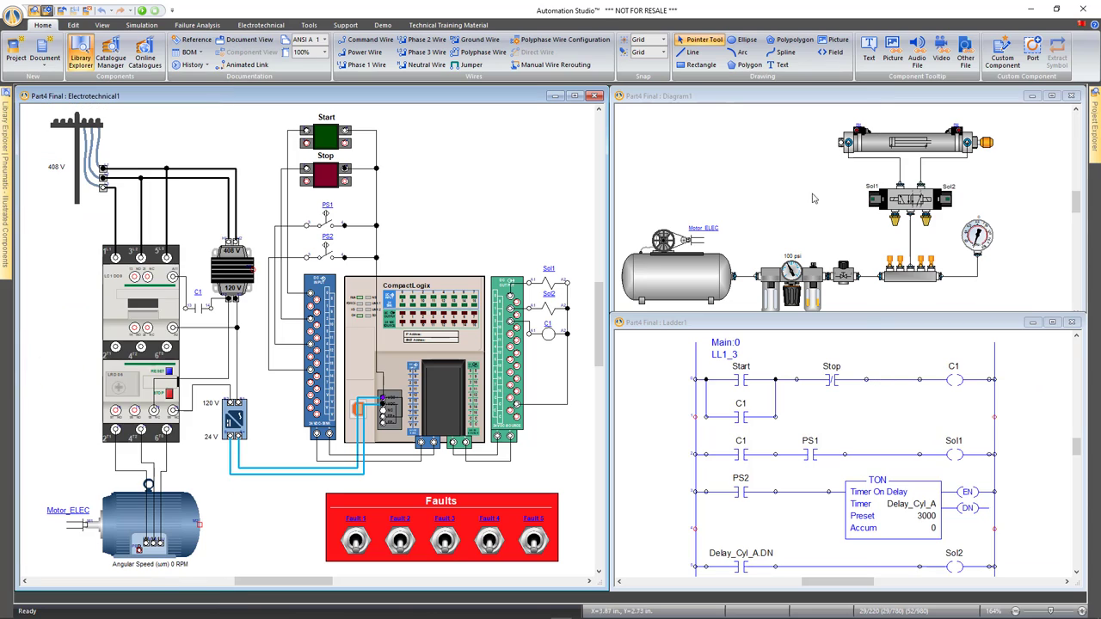
Step: Simulate the project, activate the green Start push button, examine the CompactLogix input and output indicators, and stop the simulation
click(814, 237)
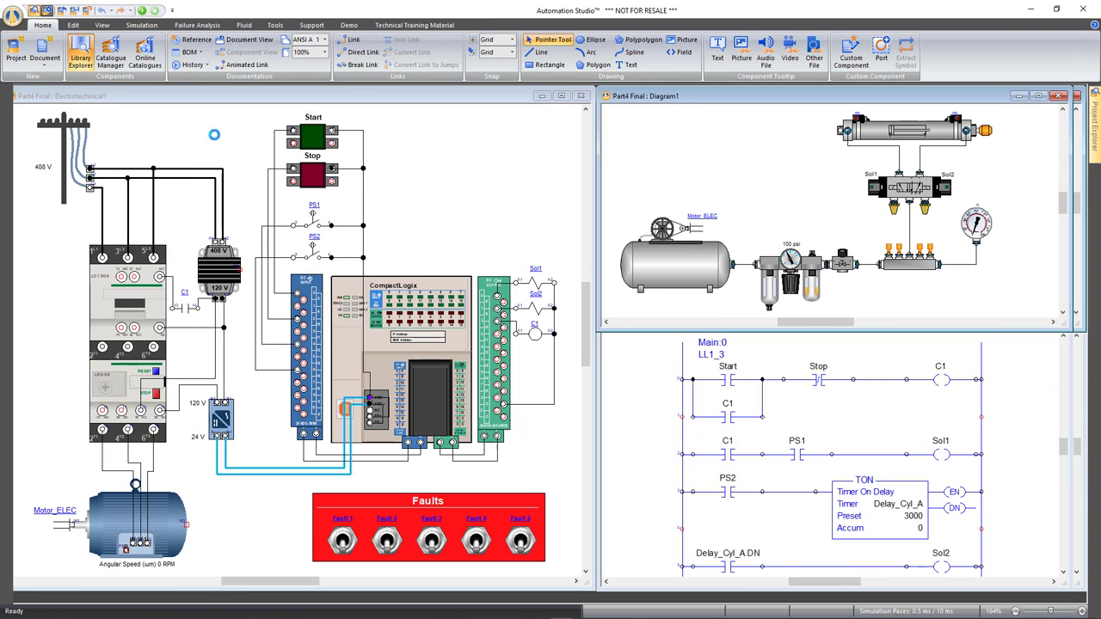
click(313, 145)
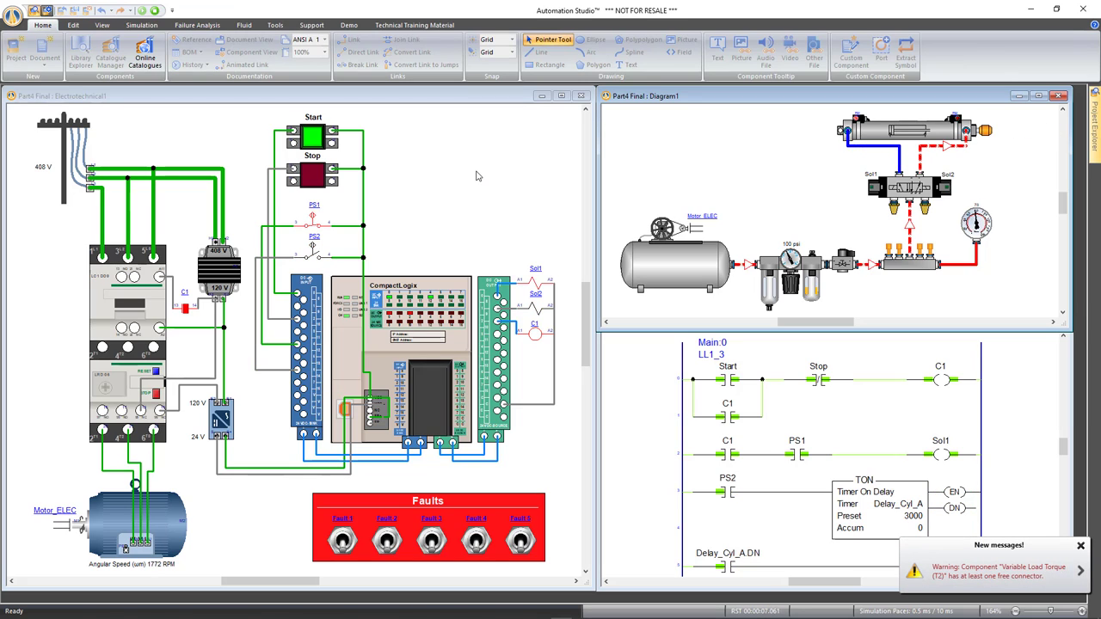
scroll(439, 293, up, 2)
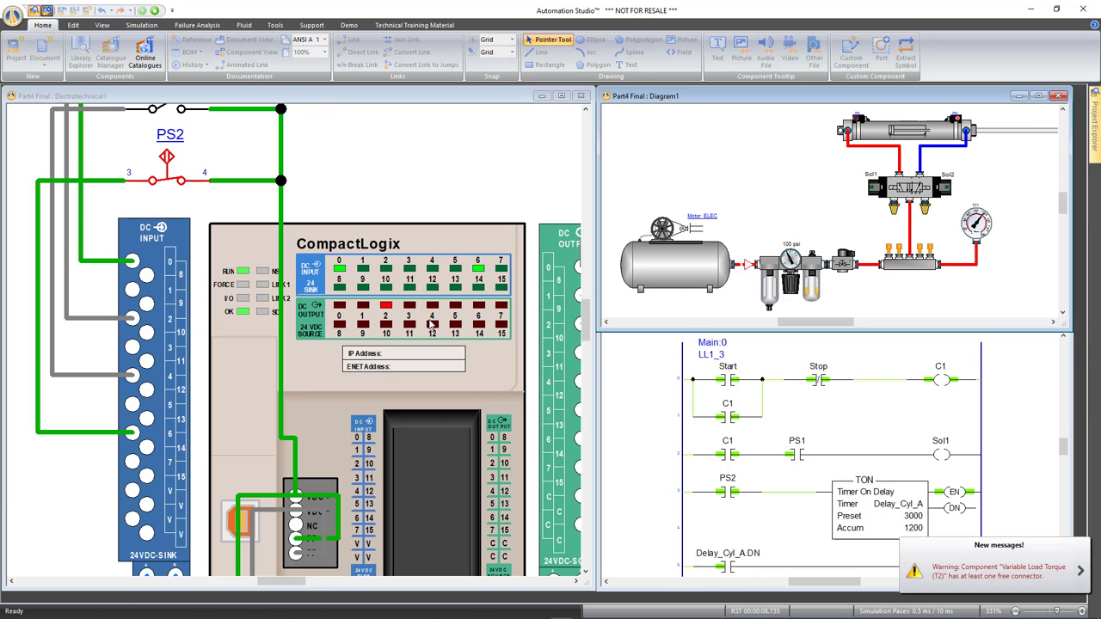
scroll(372, 335, down, 3)
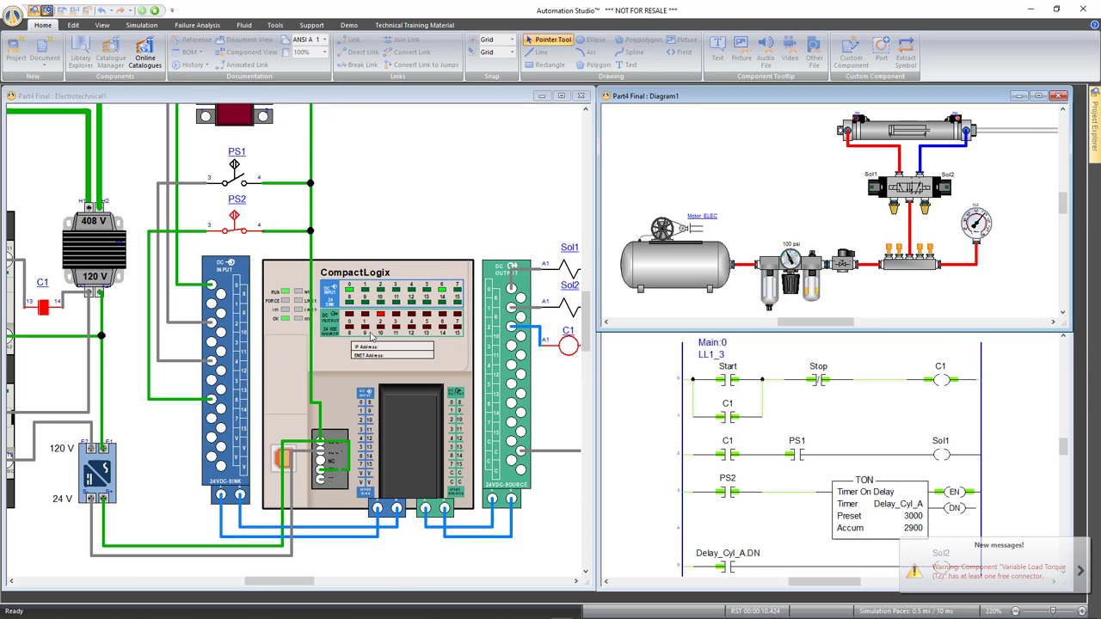
click(466, 227)
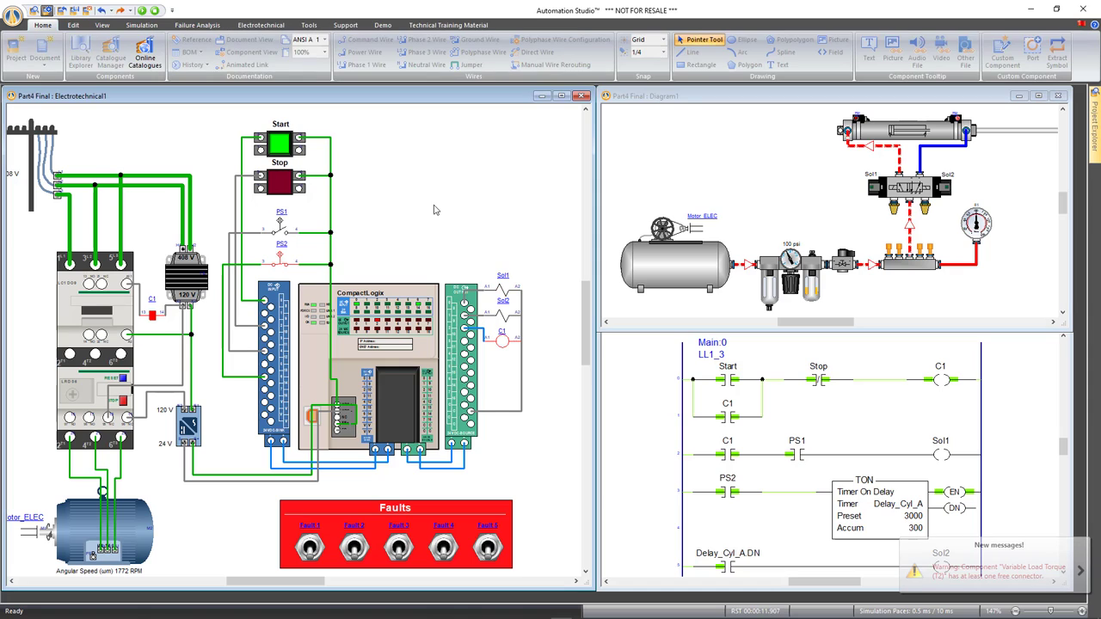
scroll(458, 198, left, 2)
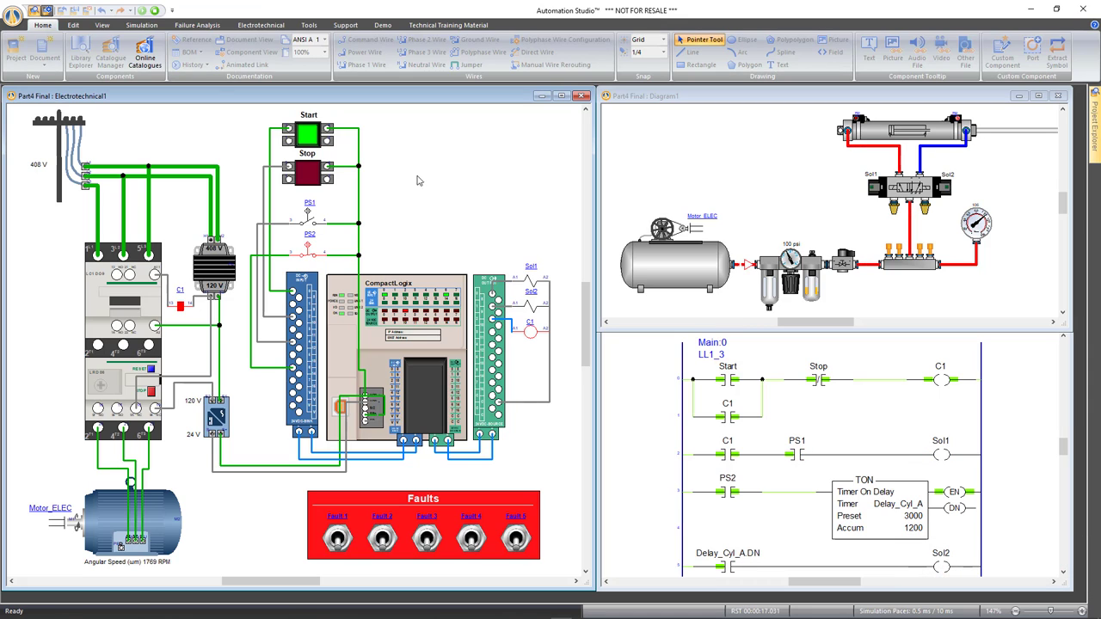
click(154, 11)
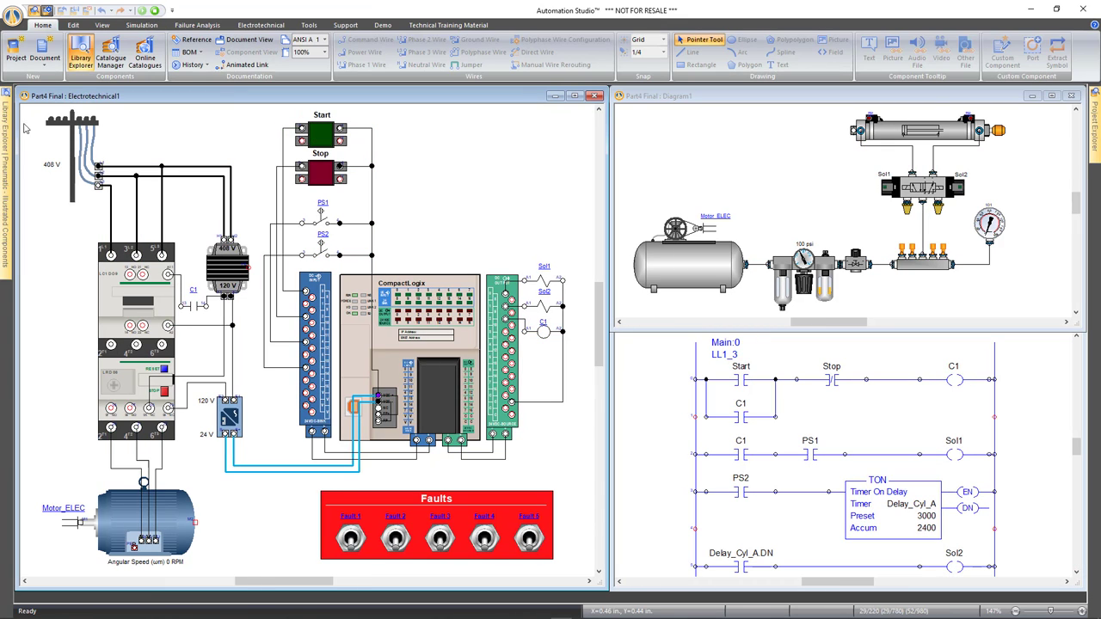
Step: Load the PLC - Illustrated PLCs library
mouse_move(7, 136)
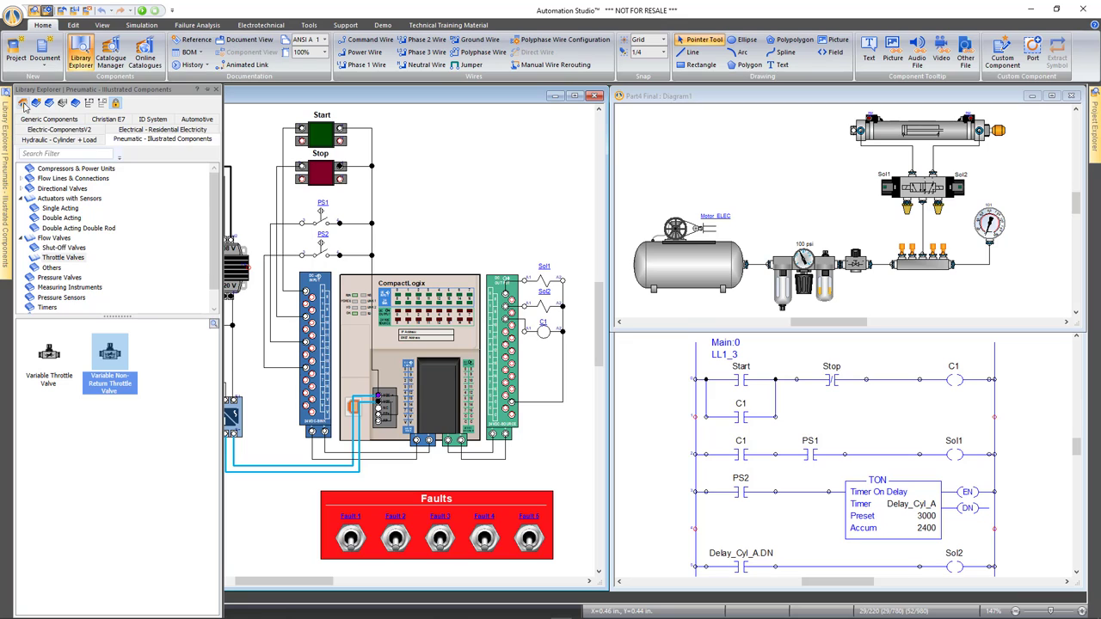
click(22, 103)
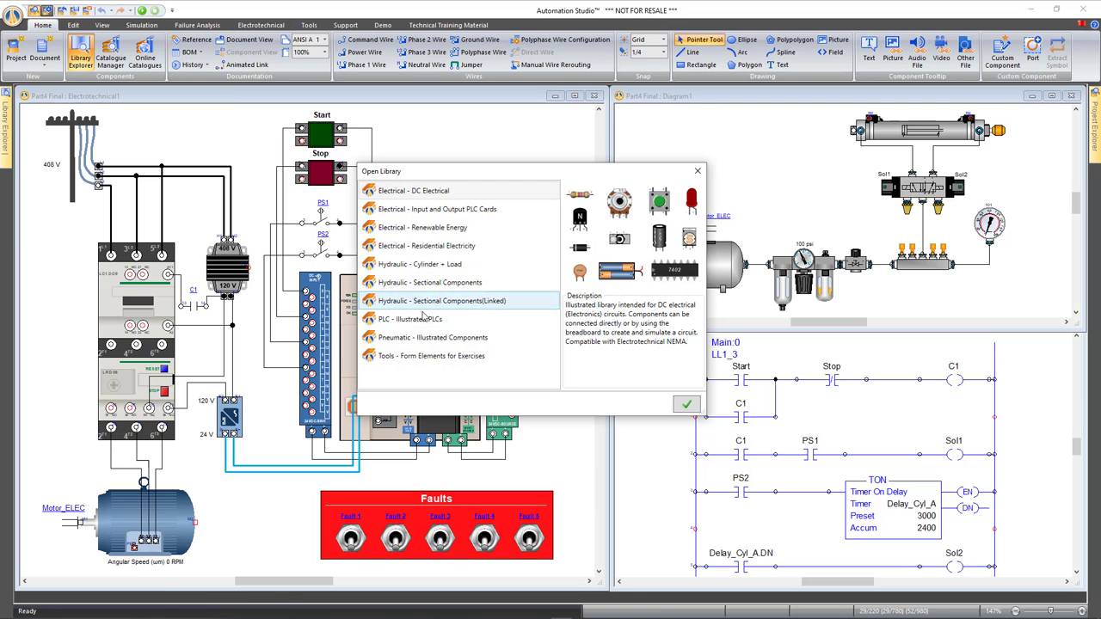
click(419, 320)
click(677, 404)
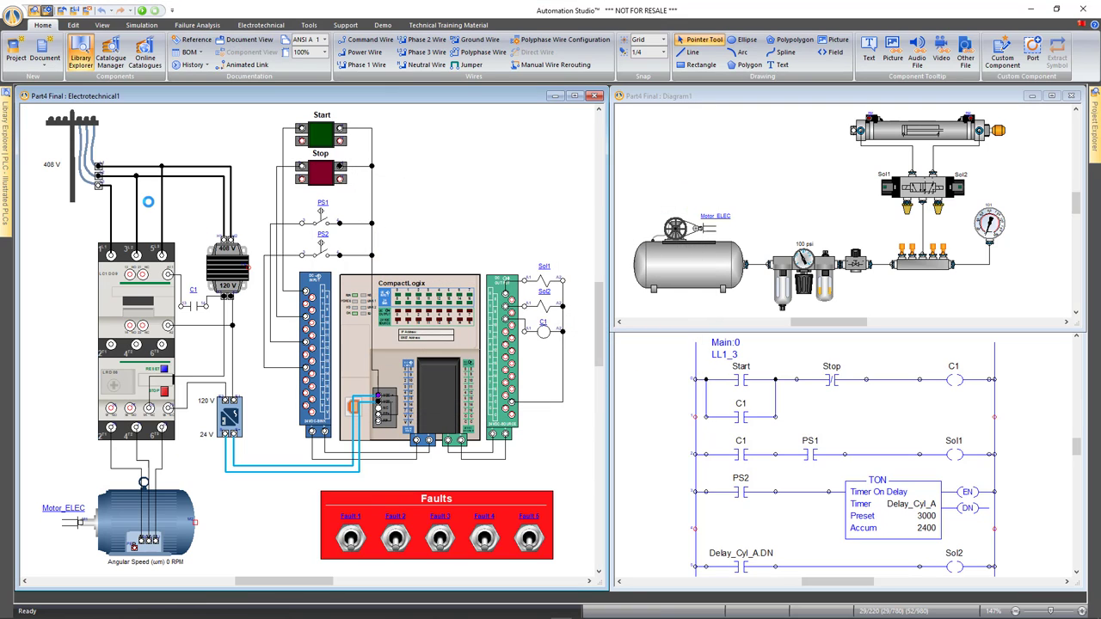
Step: Close the E7, Electric-ComponentsV2, Electrical - Residential Electricity, and Hydraulic - Cylinder + Load libraries
click(7, 168)
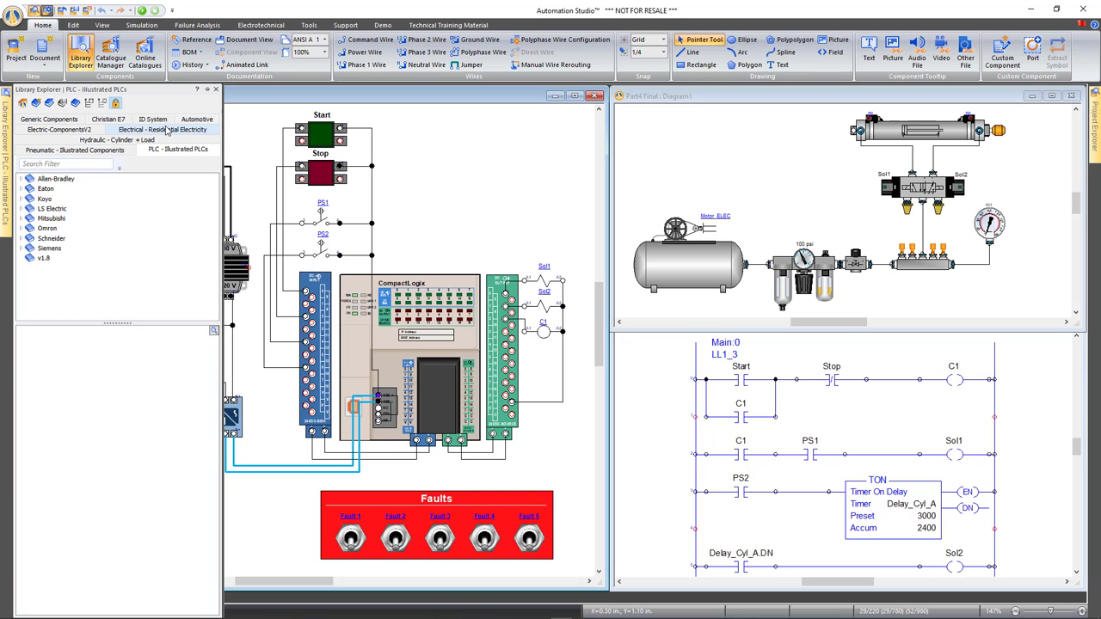
click(124, 126)
click(76, 103)
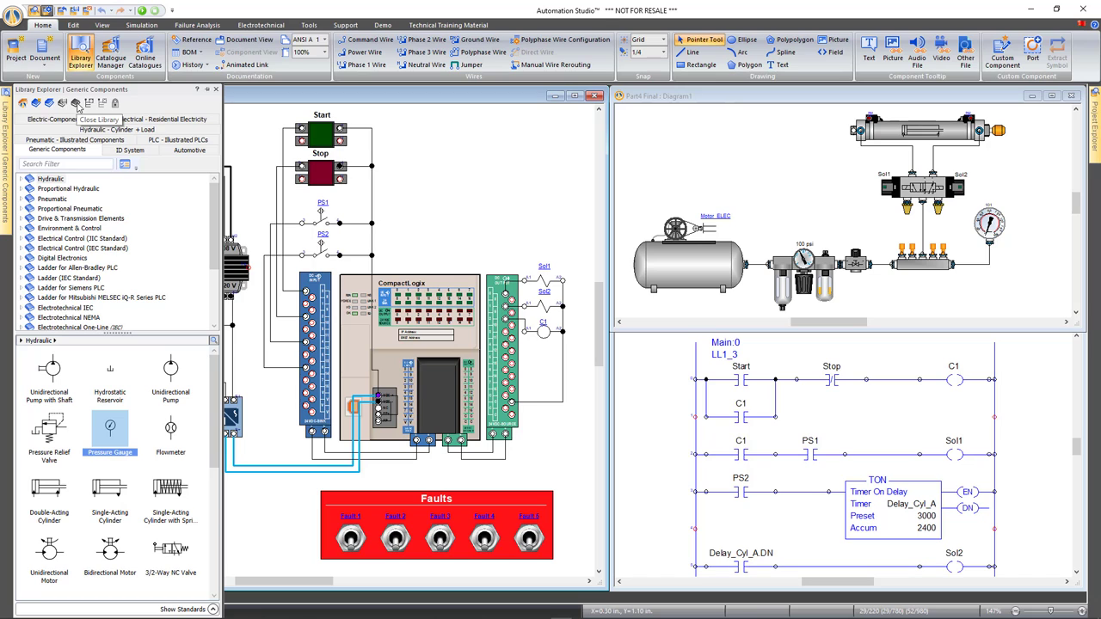
click(76, 103)
click(76, 103)
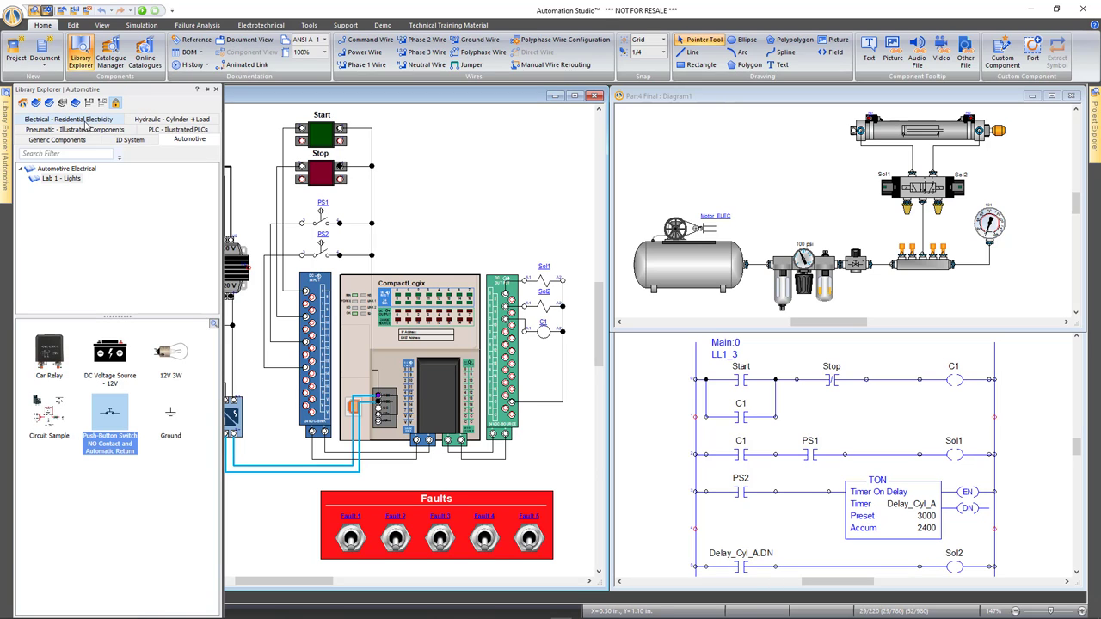
click(76, 103)
click(76, 104)
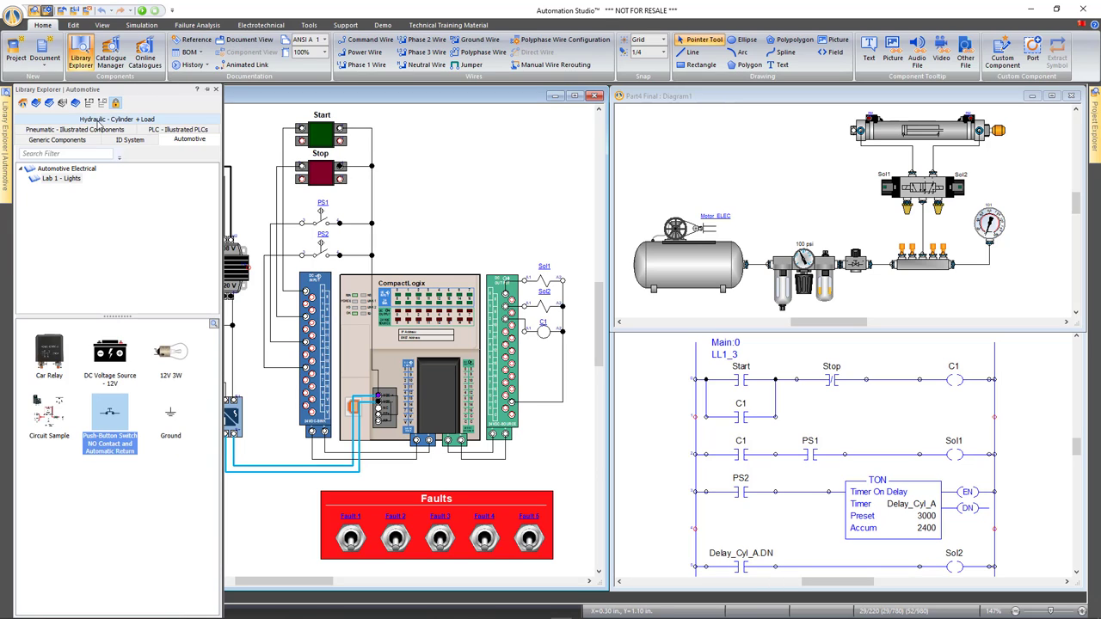
click(76, 103)
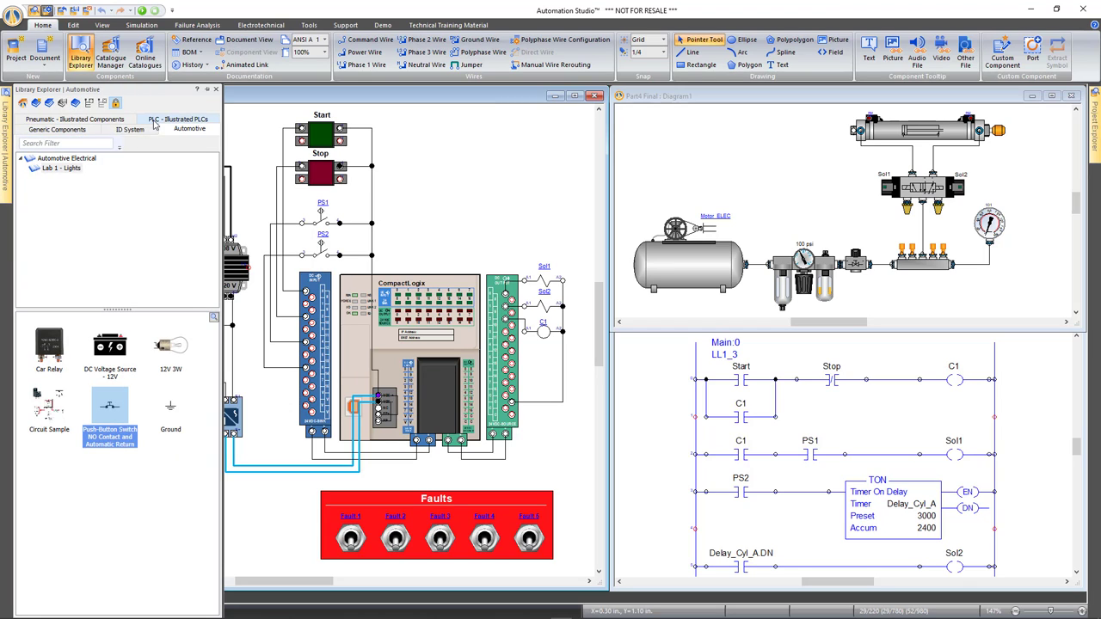
Step: View the manufacturer list of the PLC - Illustrated PLCs library, examine the CompactLogix controller, and auto-hide the Library Explorer again
click(167, 123)
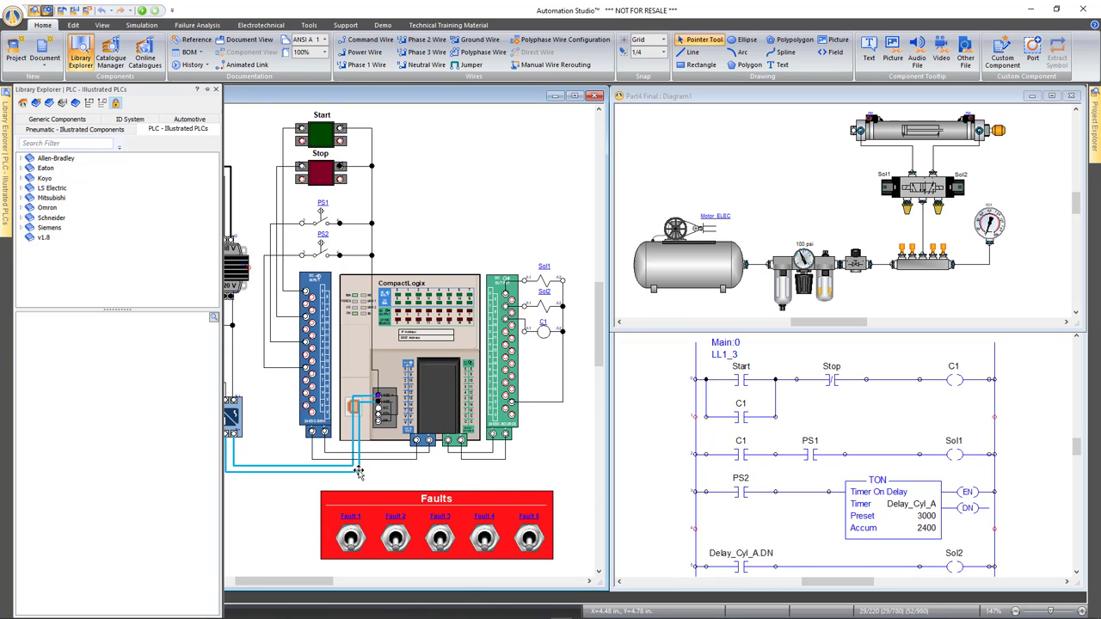
scroll(359, 473, up, 2)
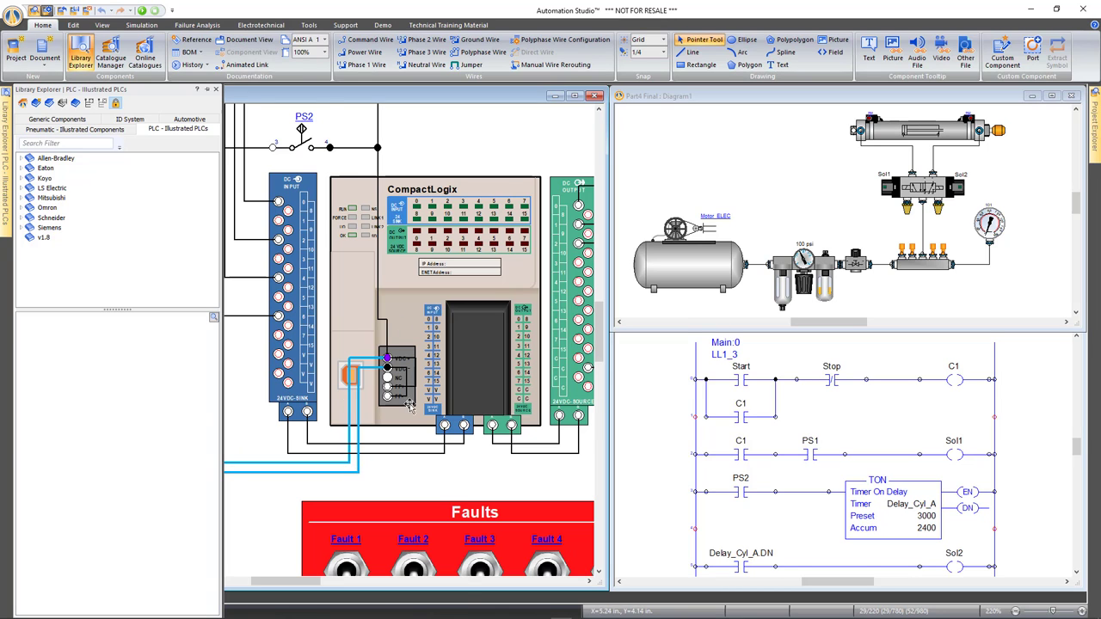
scroll(425, 393, down, 2)
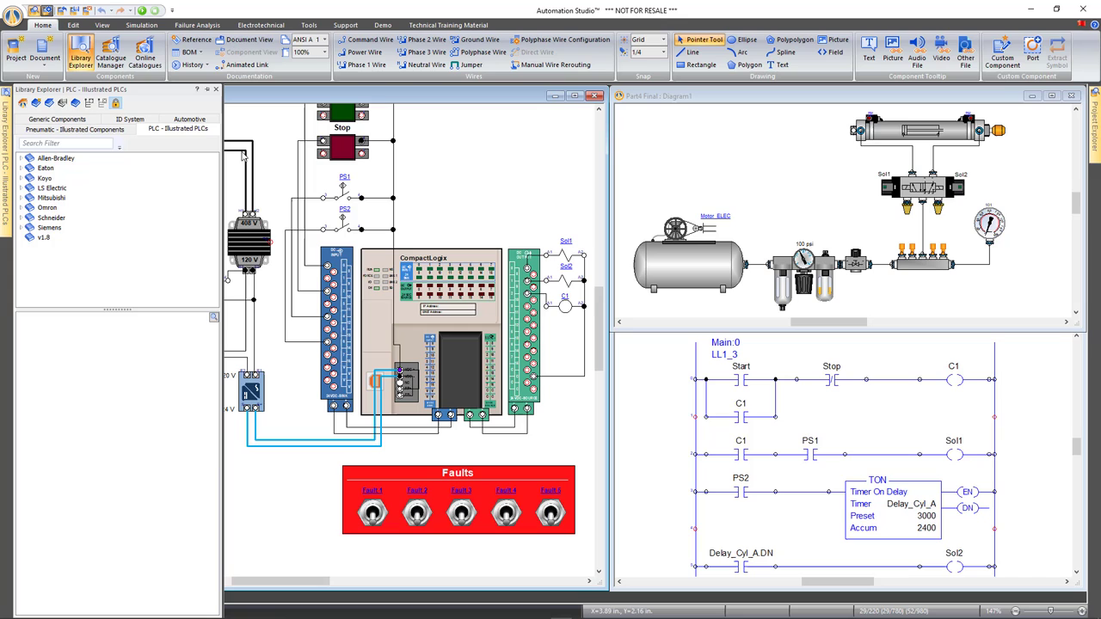
click(206, 89)
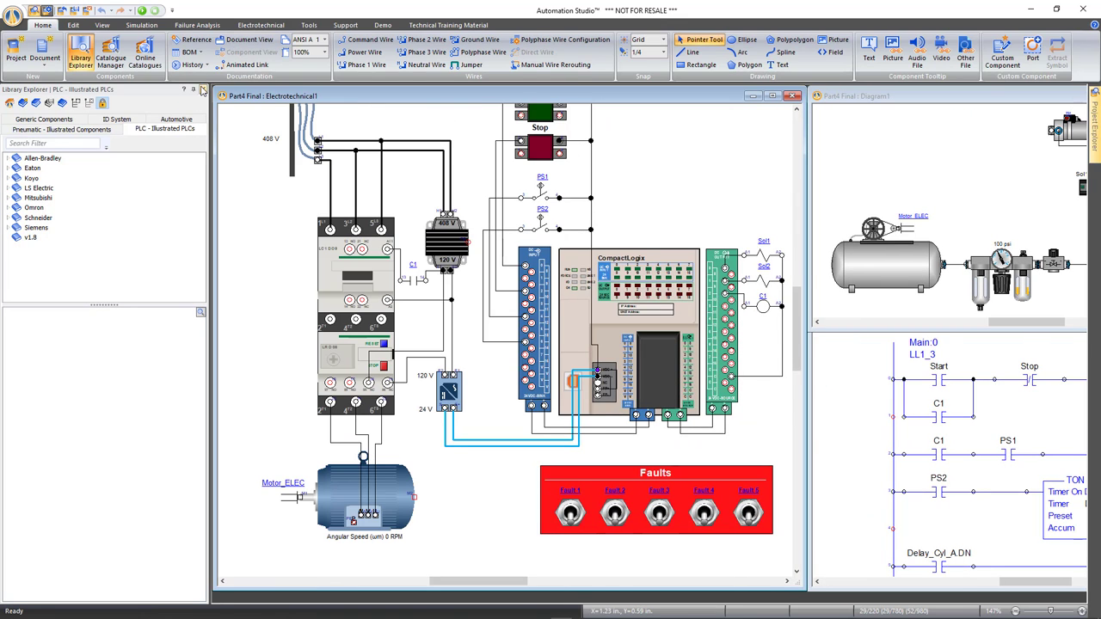
click(196, 90)
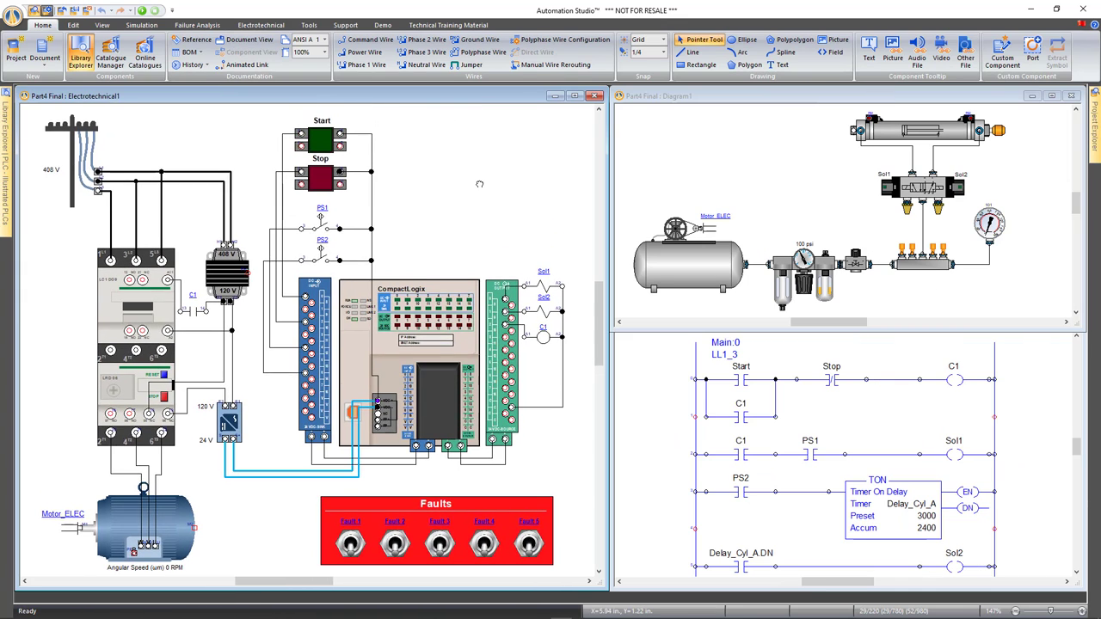